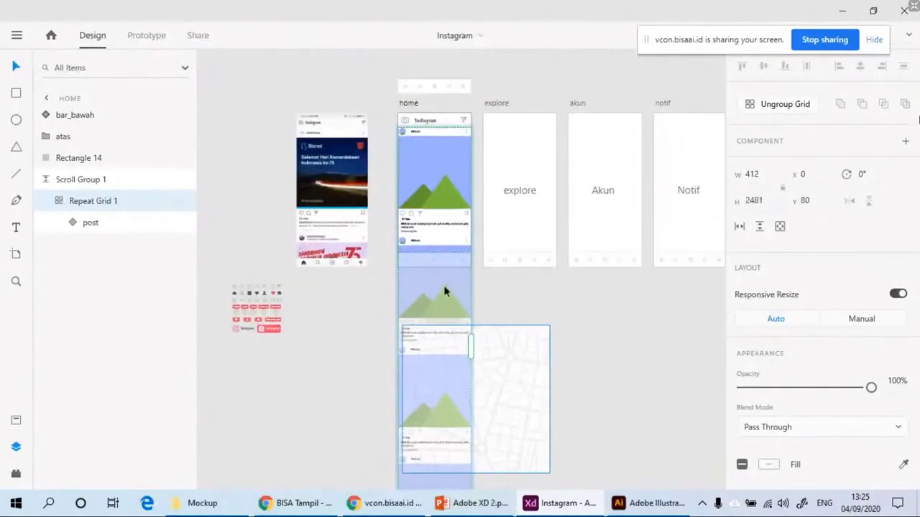
Step: Select the post component inside Repeat Grid 1 on the home artboard and expand its layers
{"action": "left_click_drag", "start_coordinate": [717, 45], "coordinate": [604, 77]}
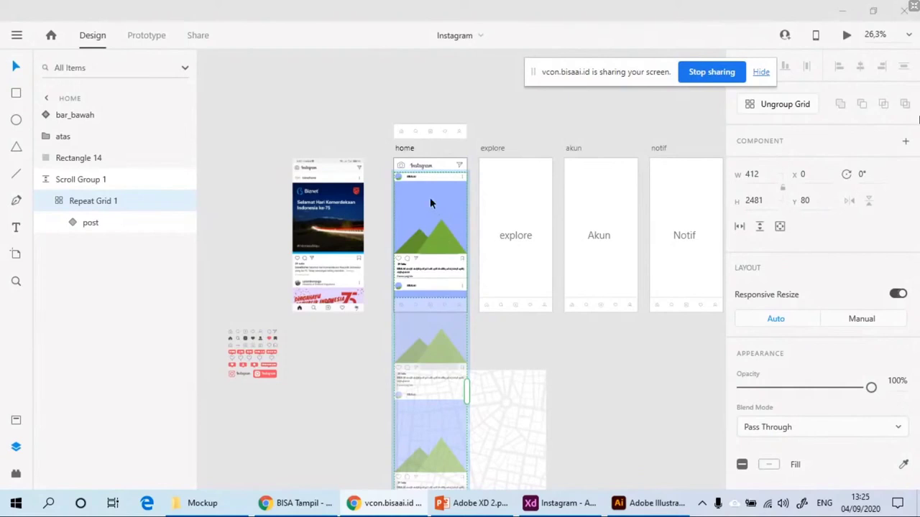
{"action": "left_click", "coordinate": [89, 225]}
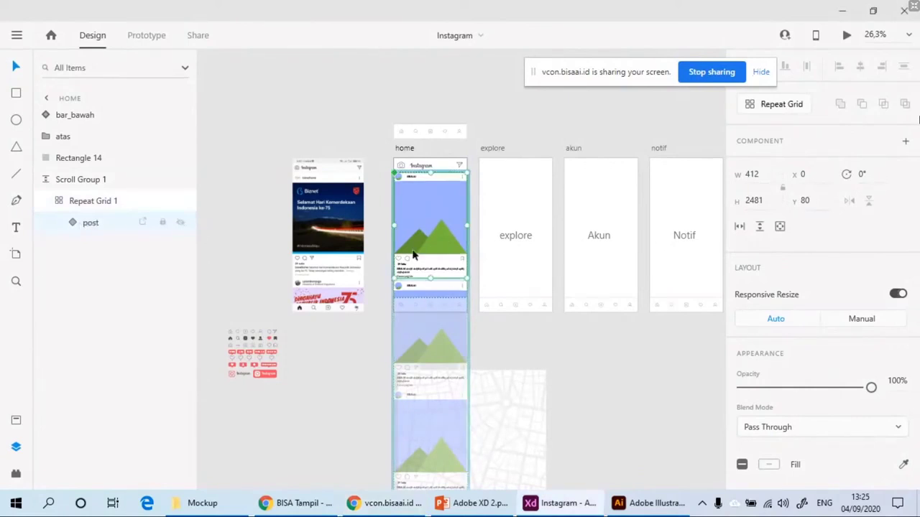
{"action": "scroll", "coordinate": [435, 230], "scroll_direction": "up", "scroll_amount": 1}
{"action": "scroll", "coordinate": [435, 230], "scroll_direction": "up", "scroll_amount": 5}
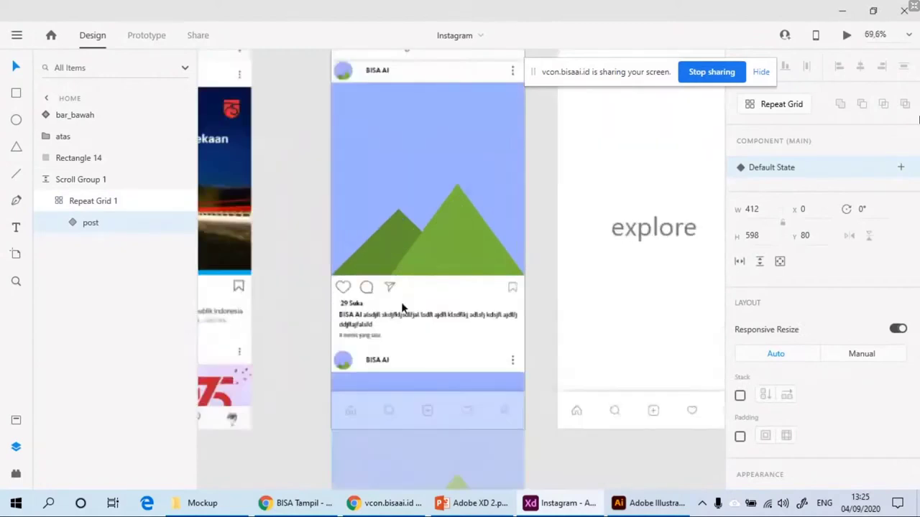
{"action": "left_click", "coordinate": [75, 222]}
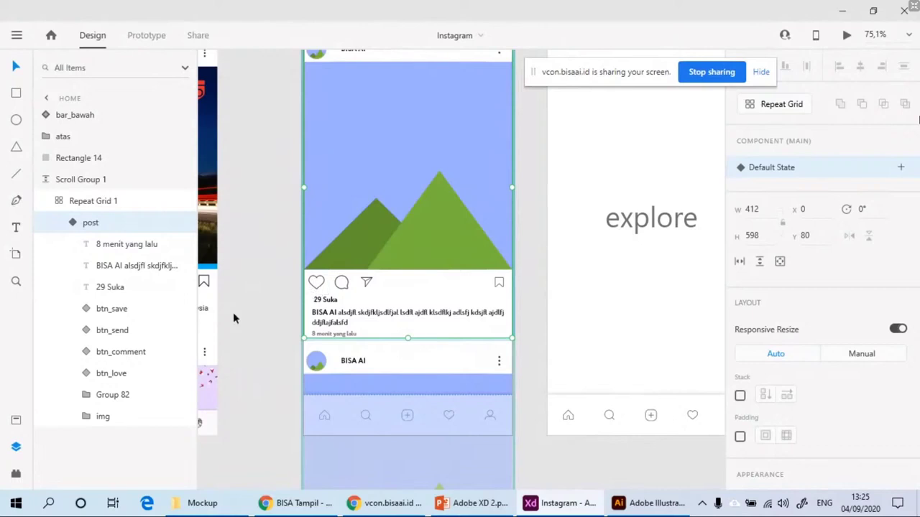
Step: Select the btn_love heart component within the post and expand its layers
{"action": "left_click", "coordinate": [104, 311]}
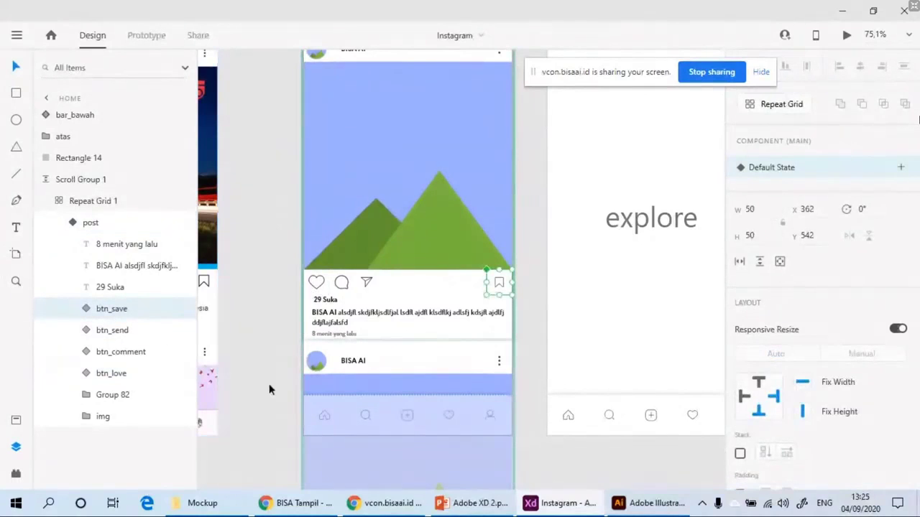
{"action": "left_click", "coordinate": [104, 379]}
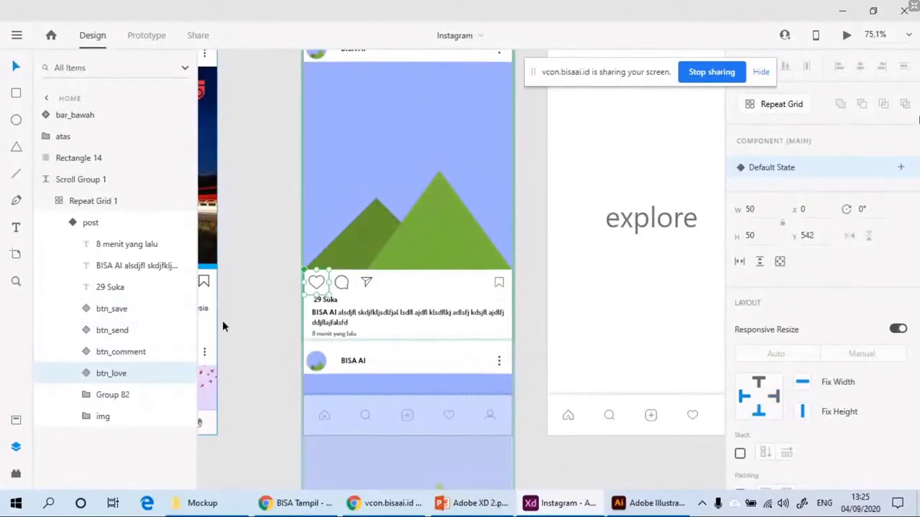
{"action": "left_click_drag", "start_coordinate": [196, 311], "coordinate": [209, 312]}
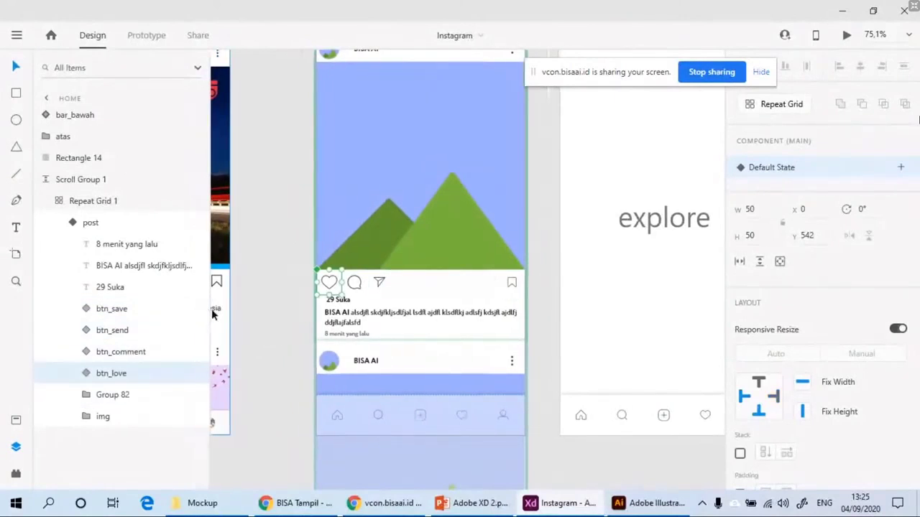
{"action": "left_click", "coordinate": [120, 386]}
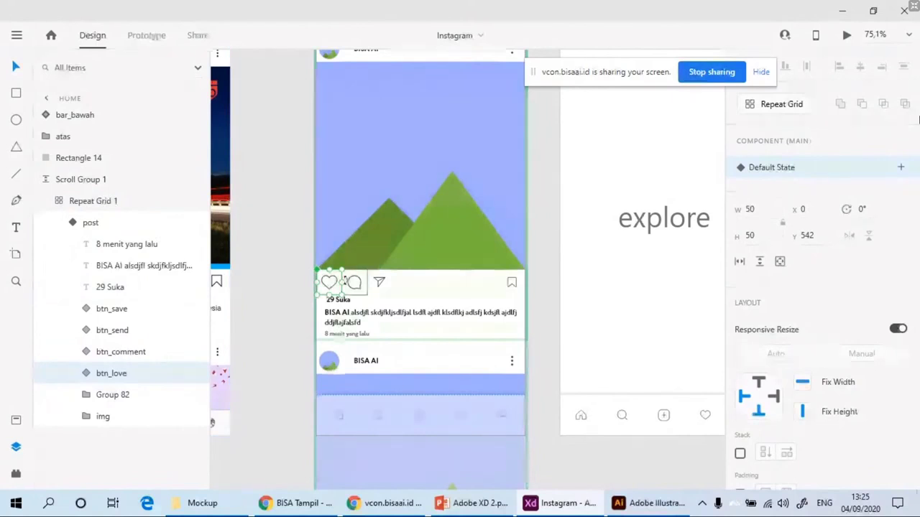
{"action": "scroll", "coordinate": [331, 285], "scroll_direction": "up", "scroll_amount": 3}
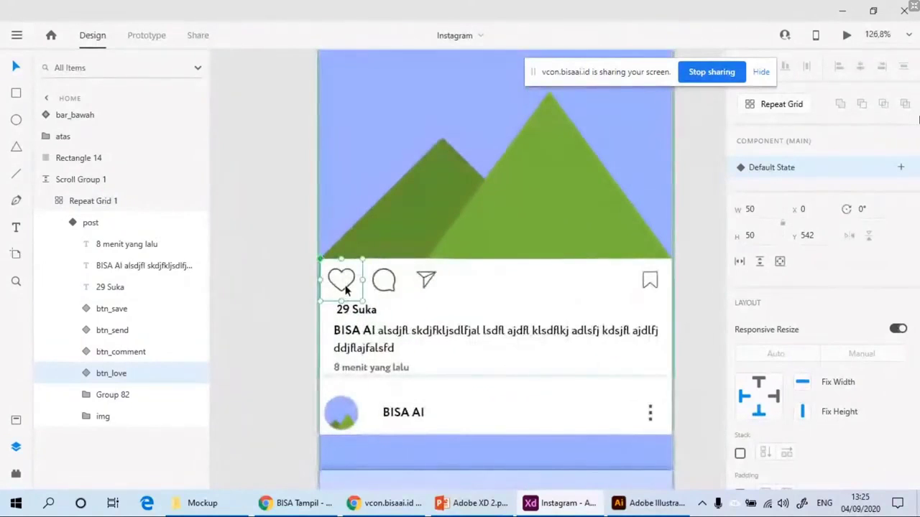
{"action": "right_click", "coordinate": [345, 288]}
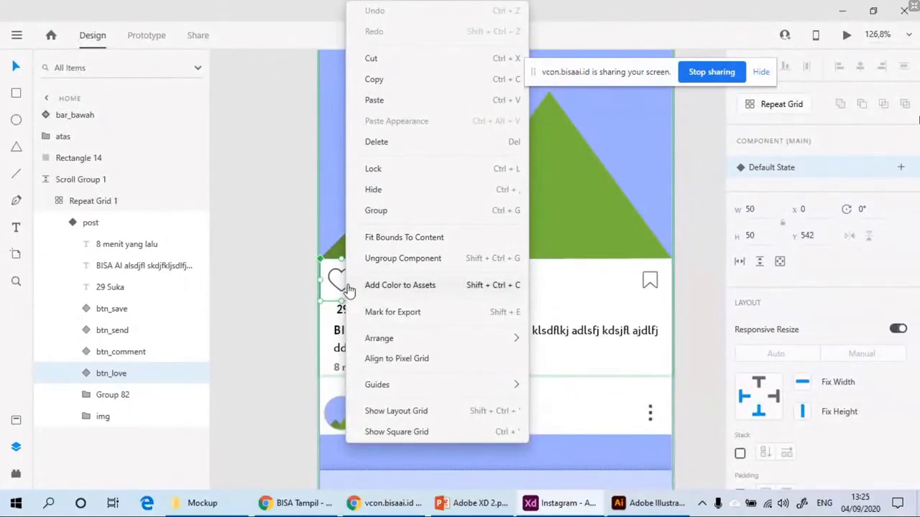
{"action": "left_click", "coordinate": [297, 21]}
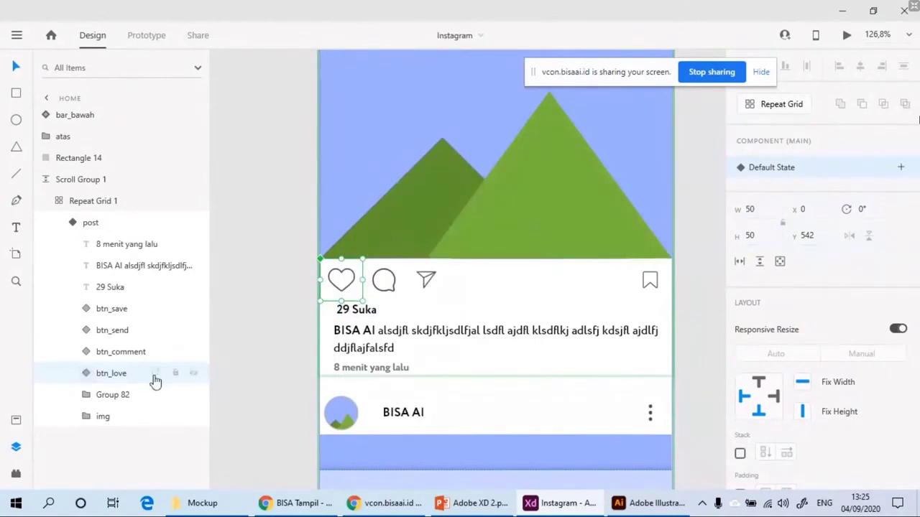
{"action": "left_click", "coordinate": [86, 377]}
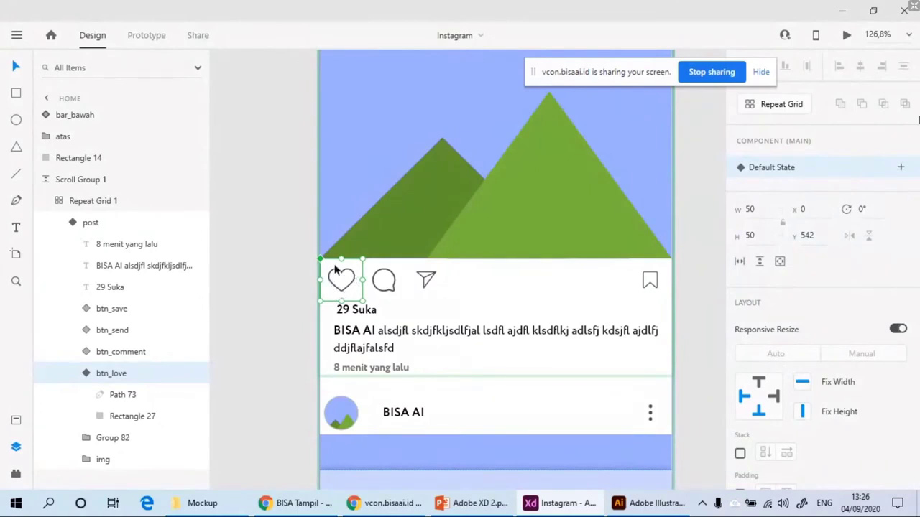
Step: Add a new state to the btn_love component and name it 2
{"action": "left_click", "coordinate": [901, 170]}
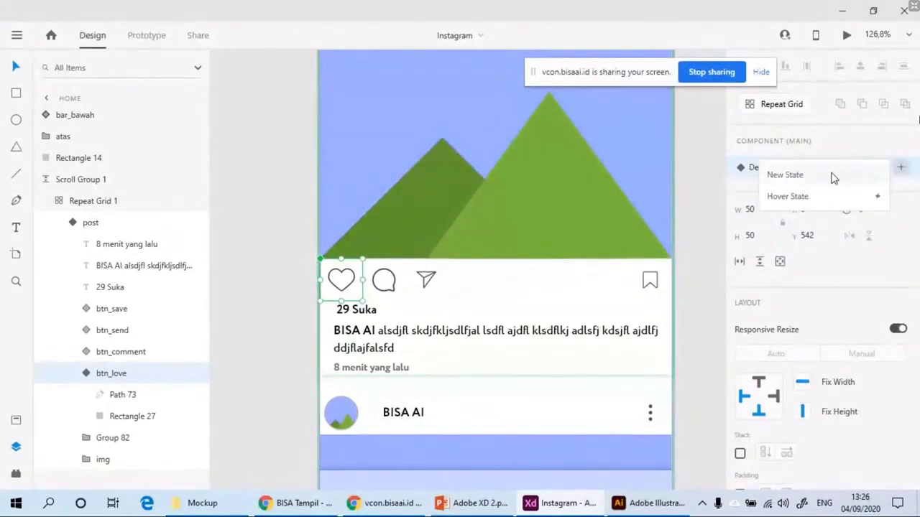
{"action": "left_click", "coordinate": [786, 175]}
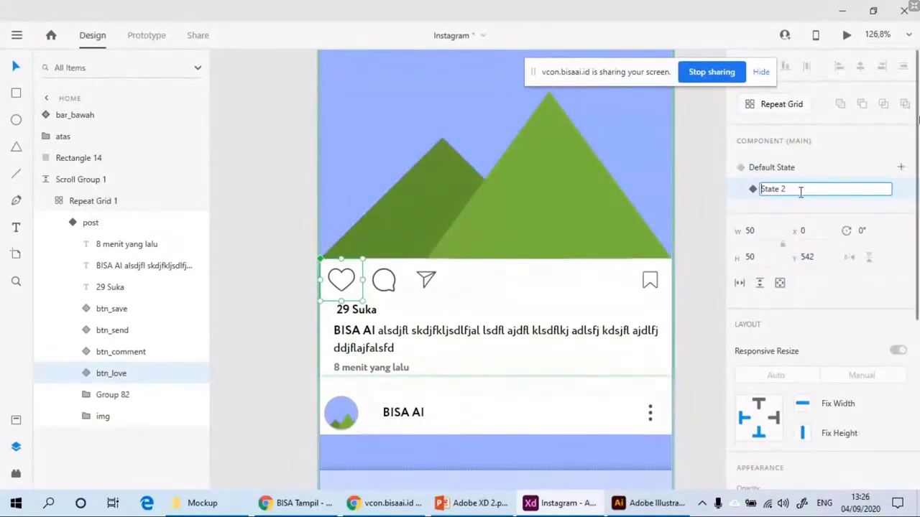
{"action": "triple_click", "coordinate": [802, 189]}
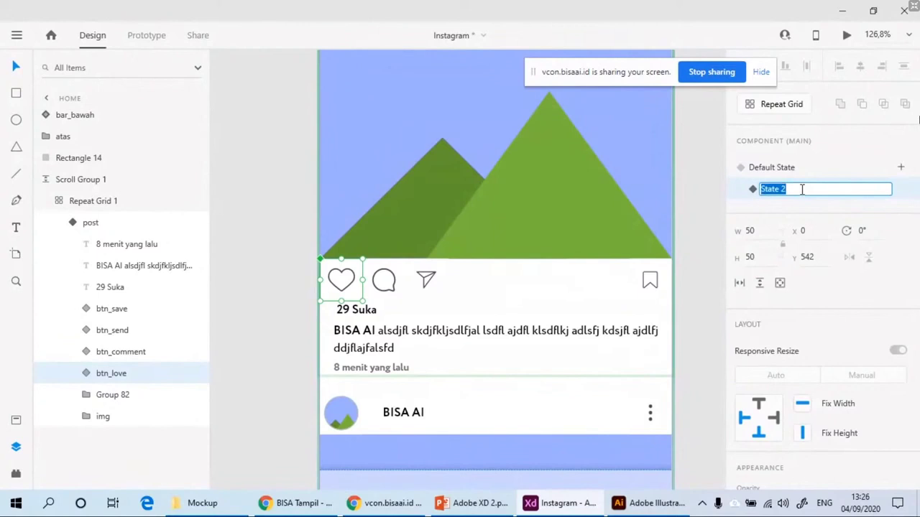
{"action": "key", "text": "BackSpace"}
{"action": "type", "text": "2"}
{"action": "key", "text": "Return"}
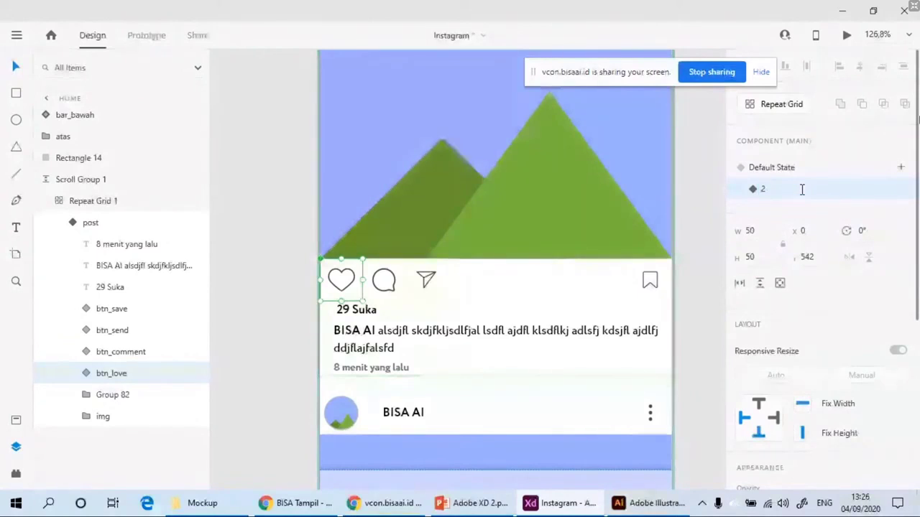
Step: Try recolouring btn_love's heart outline, Path 73, with a red-orange fill, and undo the colour change
{"action": "left_click", "coordinate": [84, 374]}
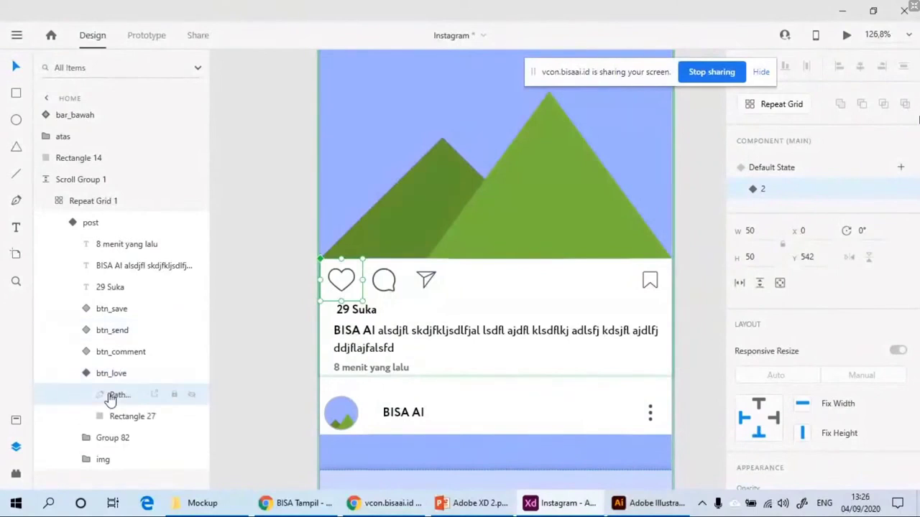
{"action": "left_click", "coordinate": [110, 397]}
{"action": "scroll", "coordinate": [795, 389], "scroll_direction": "down", "scroll_amount": 5}
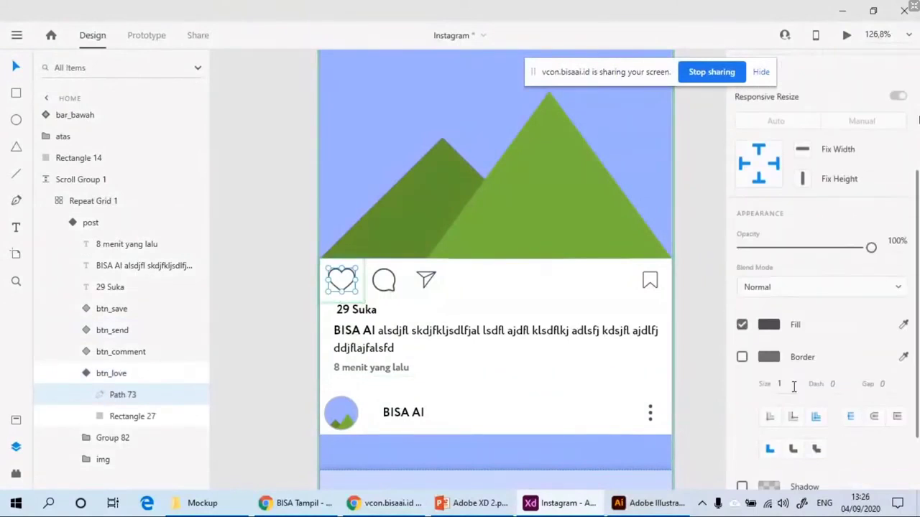
{"action": "left_click", "coordinate": [769, 326]}
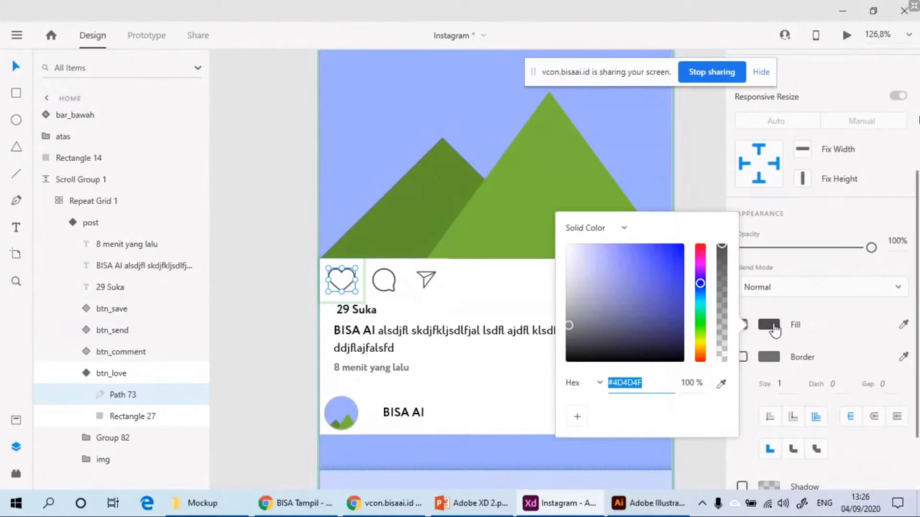
{"action": "left_click", "coordinate": [700, 358]}
{"action": "left_click_drag", "start_coordinate": [676, 312], "coordinate": [672, 258]}
{"action": "left_click", "coordinate": [845, 329]}
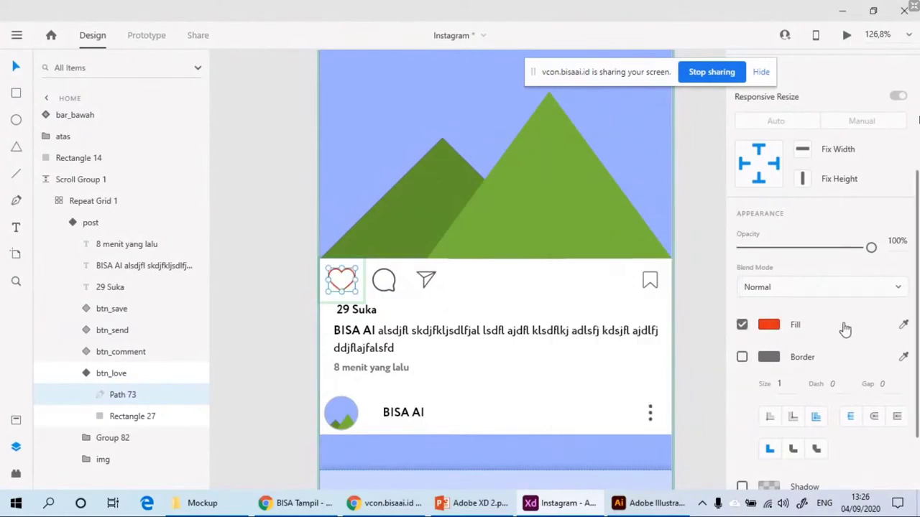
{"action": "scroll", "coordinate": [311, 289], "scroll_direction": "up", "scroll_amount": 4}
{"action": "scroll", "coordinate": [311, 284], "scroll_direction": "up", "scroll_amount": 7}
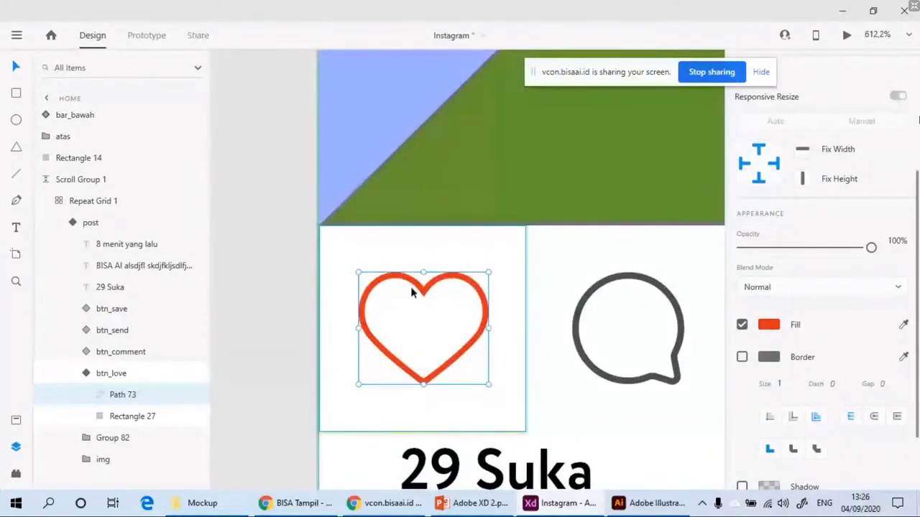
{"action": "key", "text": "ctrl+z"}
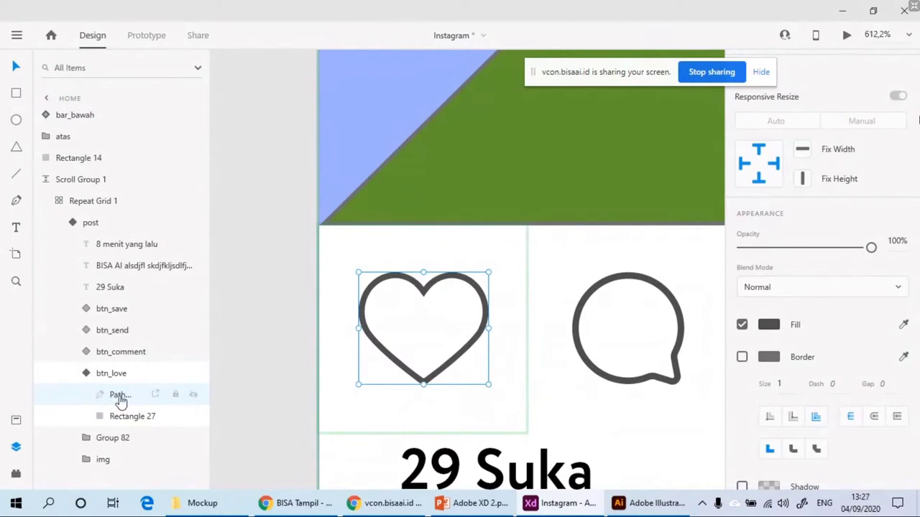
Step: Duplicate the heart outline inside btn_love and nudge the copy slightly down
{"action": "key", "text": "ctrl+d"}
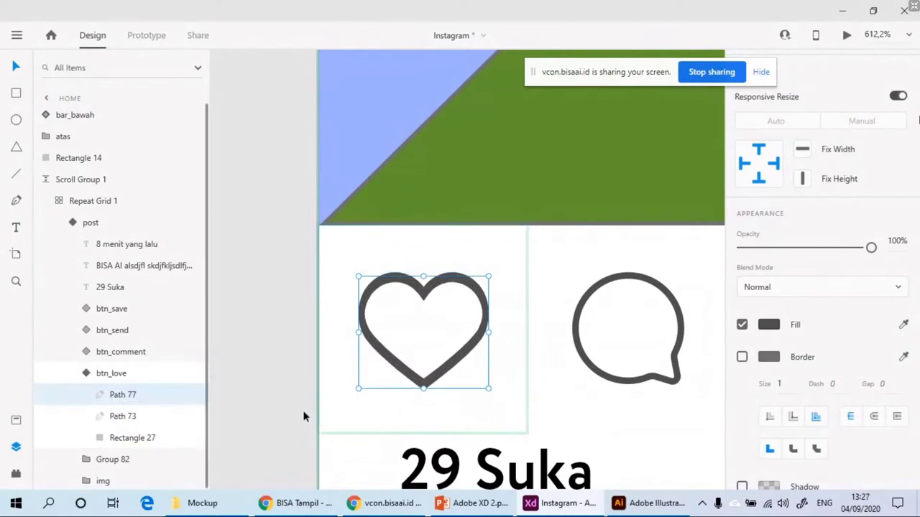
{"action": "key", "text": "Down"}
{"action": "scroll", "coordinate": [436, 297], "scroll_direction": "up", "scroll_amount": 4}
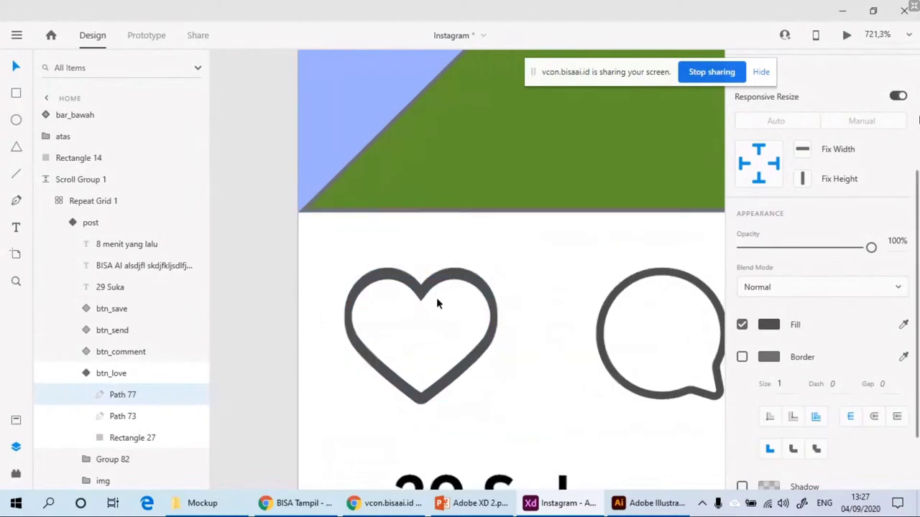
Step: Delete the inner-outline anchor points of the duplicated heart path so that it forms a solid heart
{"action": "double_click", "coordinate": [460, 277]}
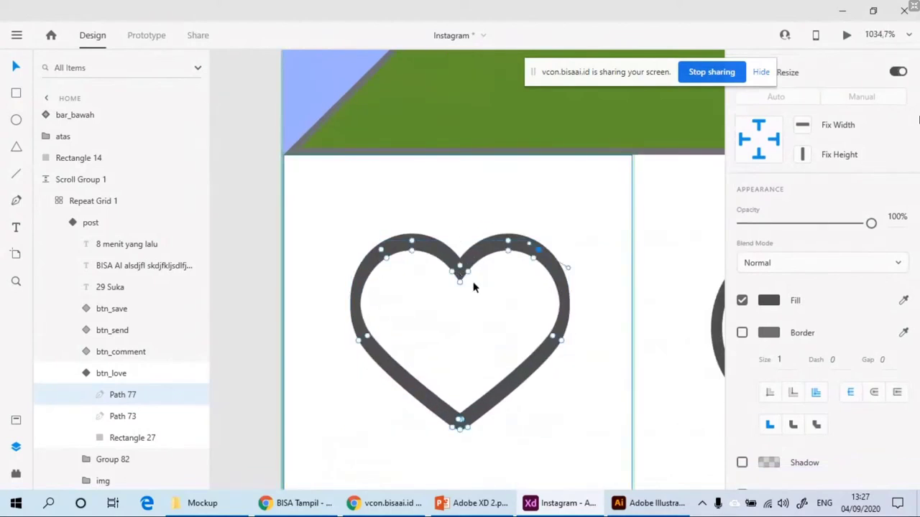
{"action": "left_click", "coordinate": [411, 252]}
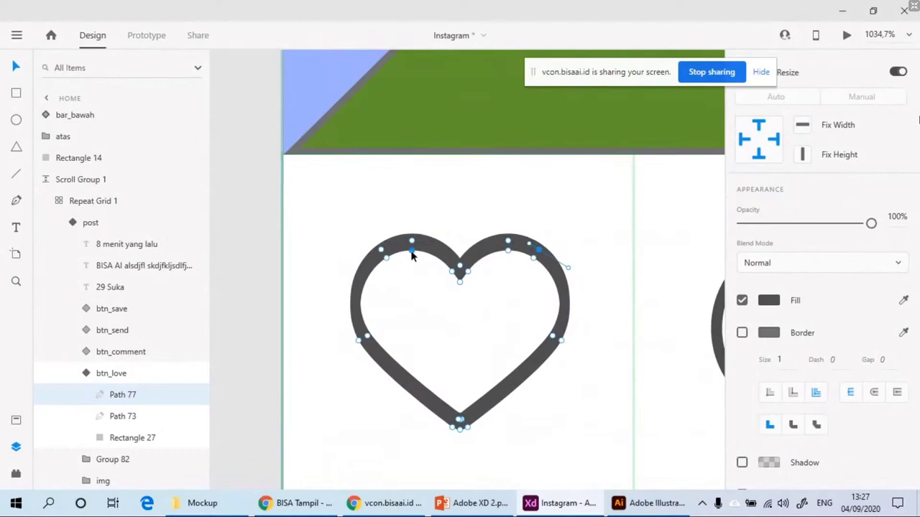
{"action": "left_click_drag", "start_coordinate": [413, 256], "coordinate": [477, 258]}
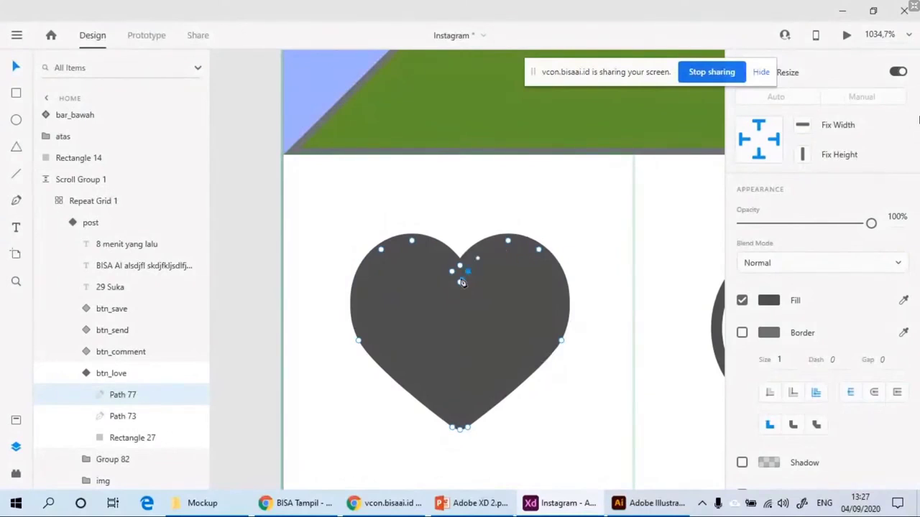
{"action": "key", "text": "Delete"}
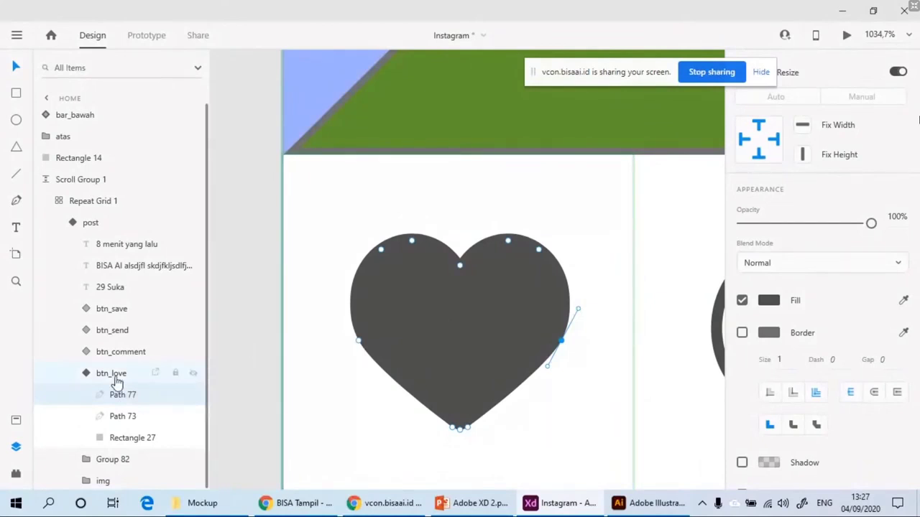
Step: Change the solid heart copy's fill to a bright orange-red
{"action": "left_click", "coordinate": [118, 395]}
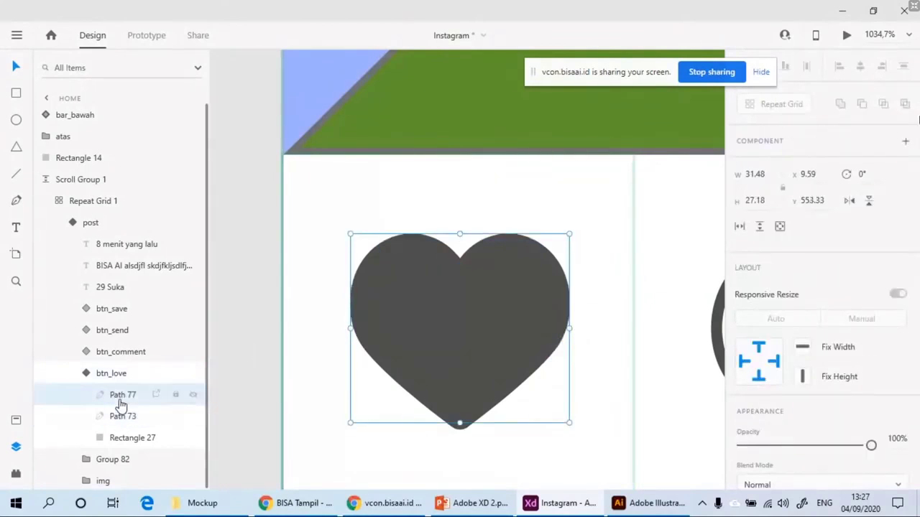
{"action": "scroll", "coordinate": [790, 317], "scroll_direction": "down", "scroll_amount": 5}
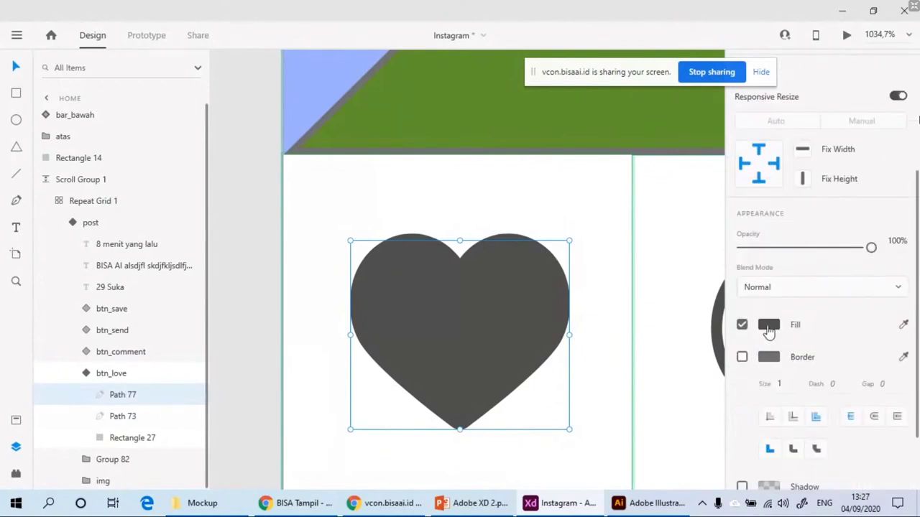
{"action": "left_click", "coordinate": [768, 327]}
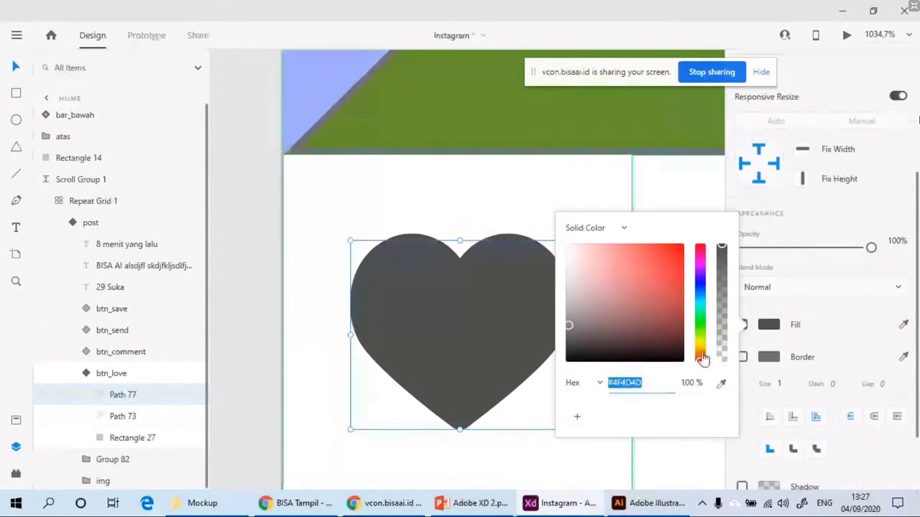
{"action": "left_click_drag", "start_coordinate": [660, 291], "coordinate": [673, 257]}
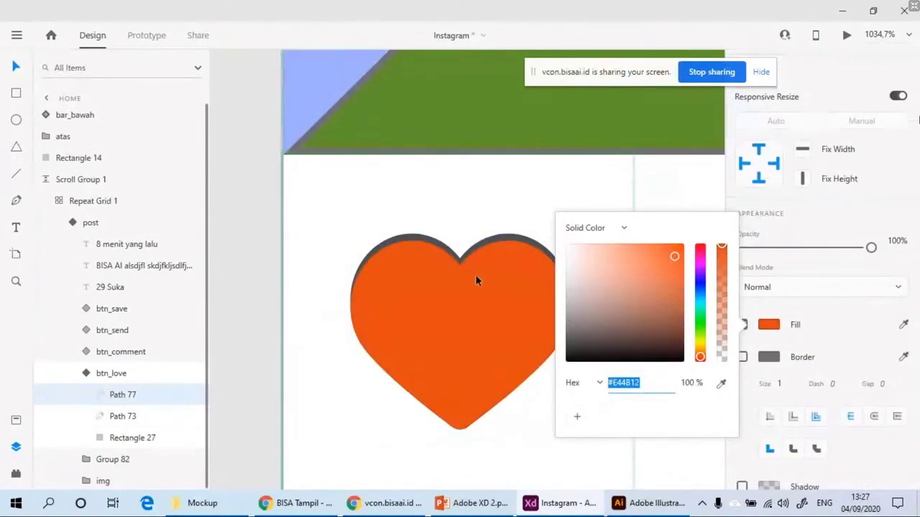
{"action": "left_click", "coordinate": [483, 297]}
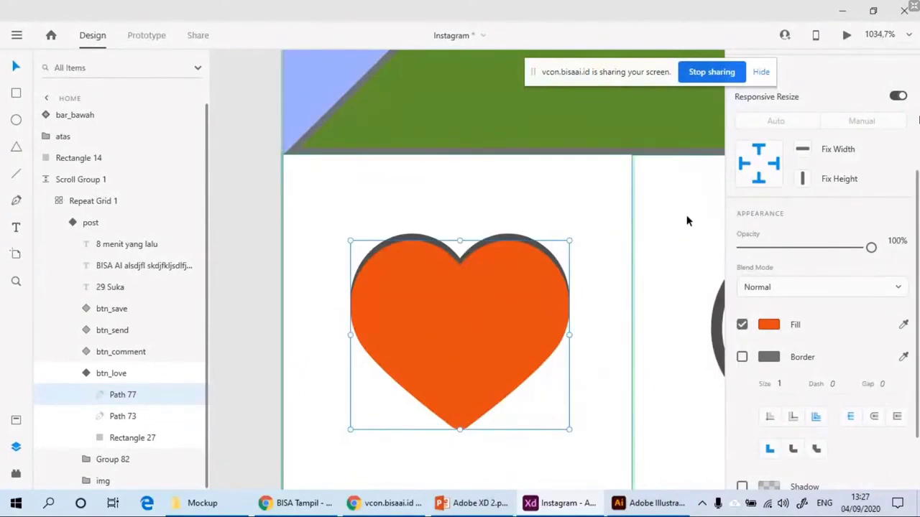
{"action": "scroll", "coordinate": [679, 302], "scroll_direction": "up", "scroll_amount": 3}
{"action": "scroll", "coordinate": [805, 242], "scroll_direction": "up", "scroll_amount": 5}
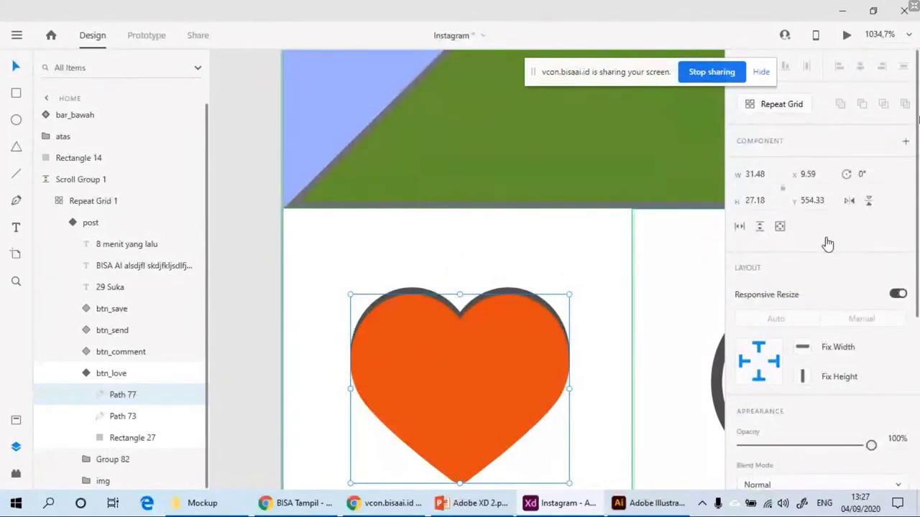
{"action": "left_click_drag", "start_coordinate": [647, 79], "coordinate": [568, 78]}
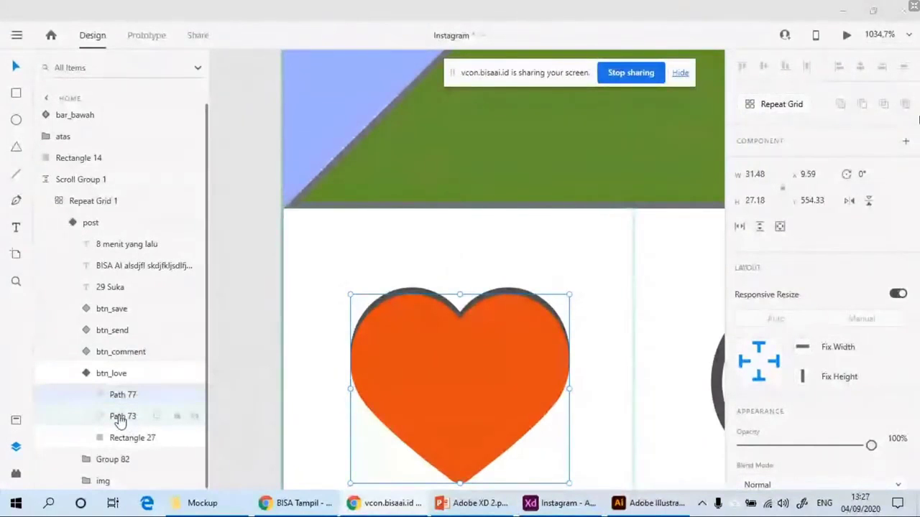
Step: Align the solid heart Path 77 and the outline Path 73 on their vertical middles
{"action": "left_click", "coordinate": [120, 418], "text": "shift"}
{"action": "left_click", "coordinate": [752, 71]}
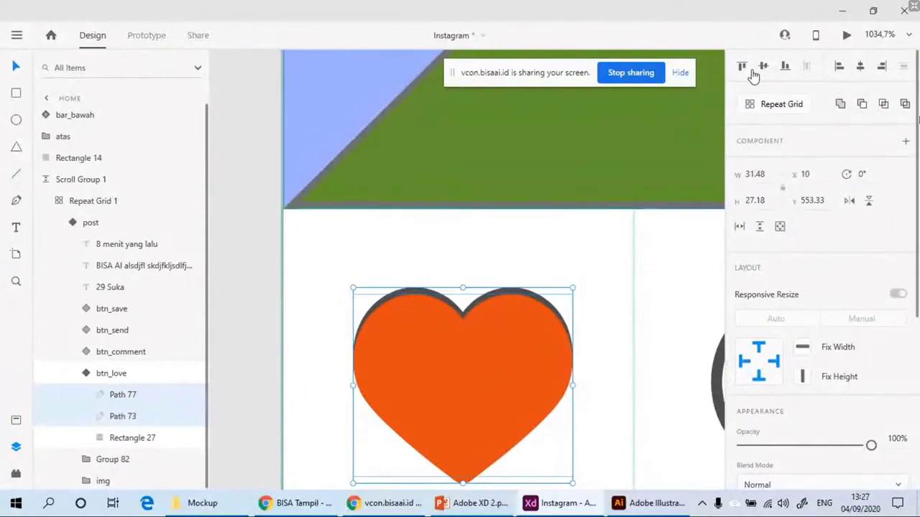
{"action": "left_click", "coordinate": [763, 66]}
{"action": "scroll", "coordinate": [592, 180], "scroll_direction": "down", "scroll_amount": 2}
{"action": "scroll", "coordinate": [567, 220], "scroll_direction": "down", "scroll_amount": 2}
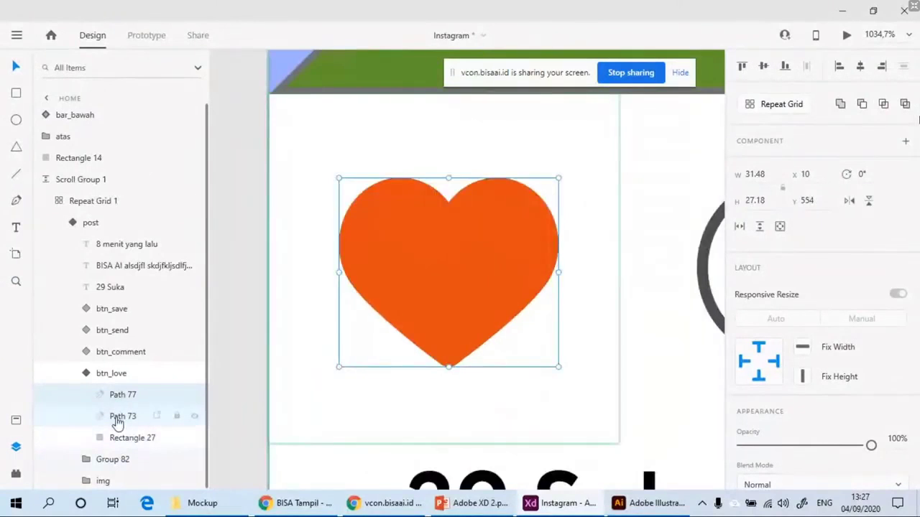
Step: Center both heart paths on Rectangle 27 horizontally and vertically
{"action": "left_click", "coordinate": [122, 437], "text": "shift"}
{"action": "key", "text": "shift+c"}
{"action": "key", "text": "shift+m"}
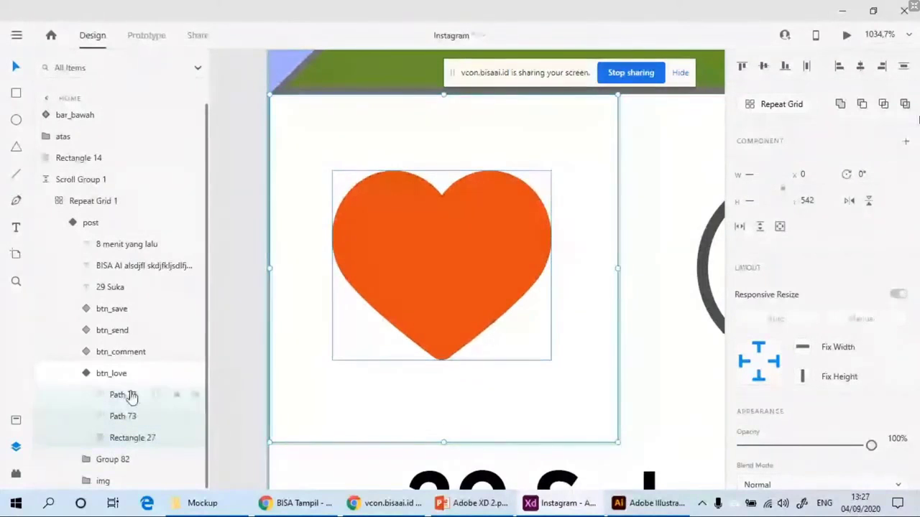
Step: Return btn_love to its Default State and add a prototype interaction with a Tap trigger
{"action": "left_click", "coordinate": [112, 374]}
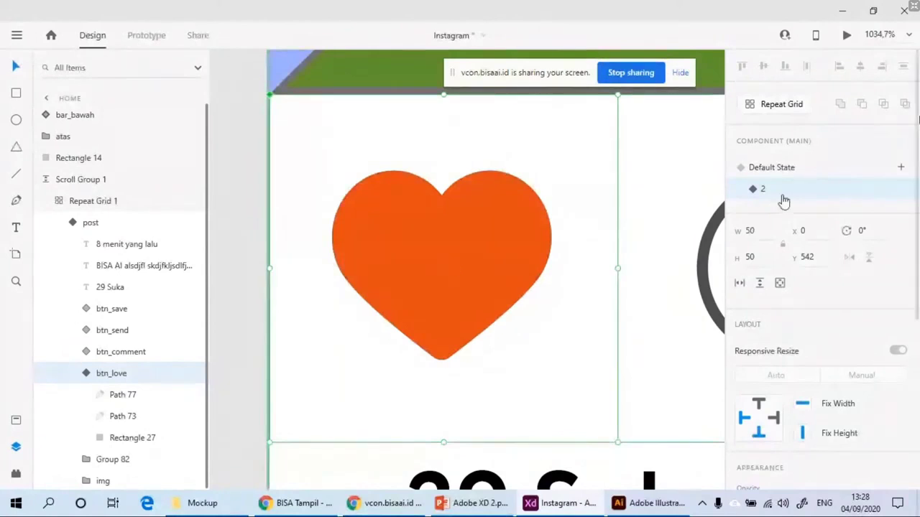
{"action": "left_click", "coordinate": [787, 171]}
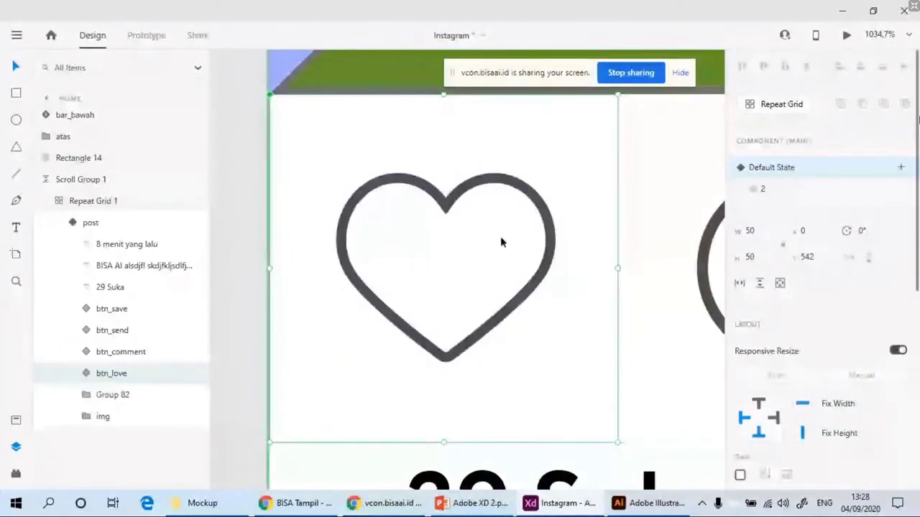
{"action": "left_click", "coordinate": [791, 189]}
{"action": "left_click", "coordinate": [788, 178]}
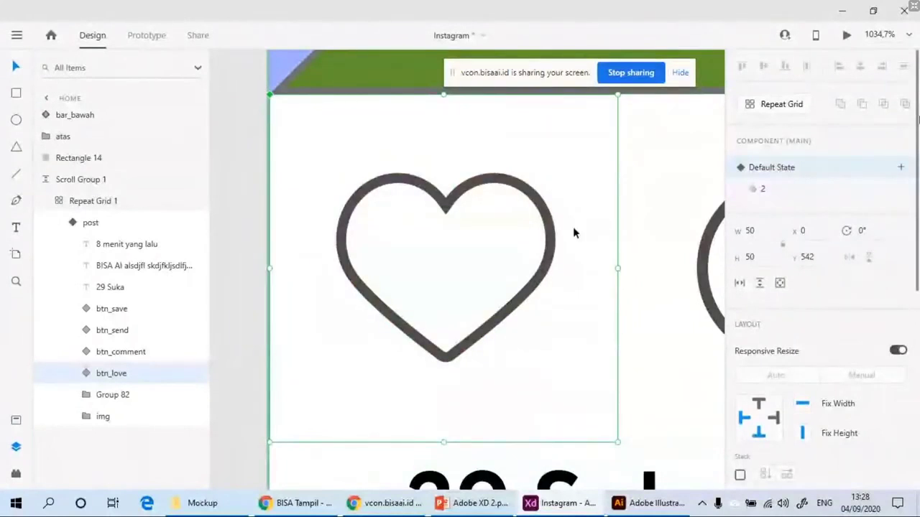
{"action": "left_click_drag", "start_coordinate": [572, 232], "coordinate": [520, 273]}
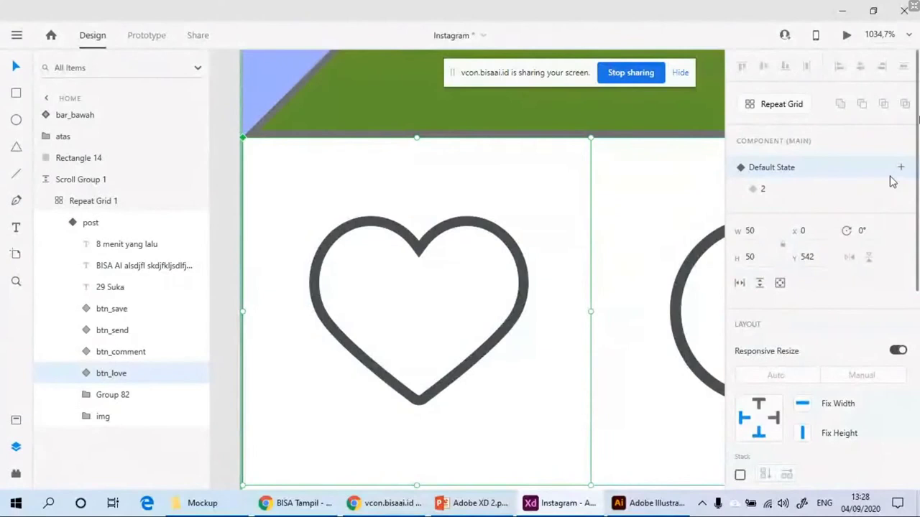
{"action": "left_click", "coordinate": [145, 39]}
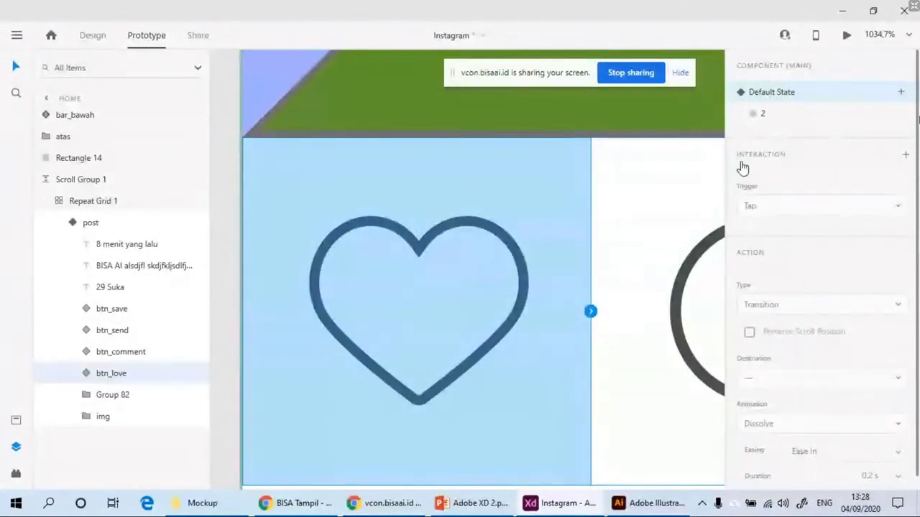
{"action": "left_click", "coordinate": [906, 156]}
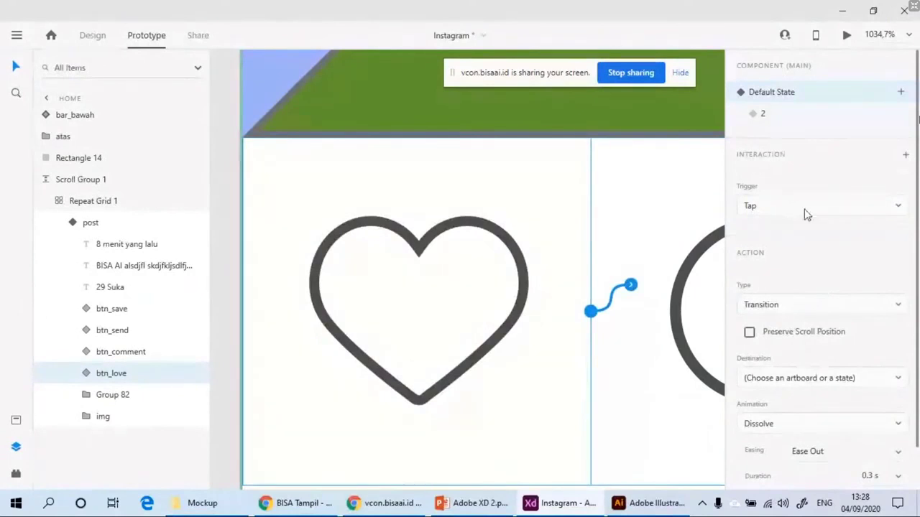
{"action": "left_click", "coordinate": [807, 209]}
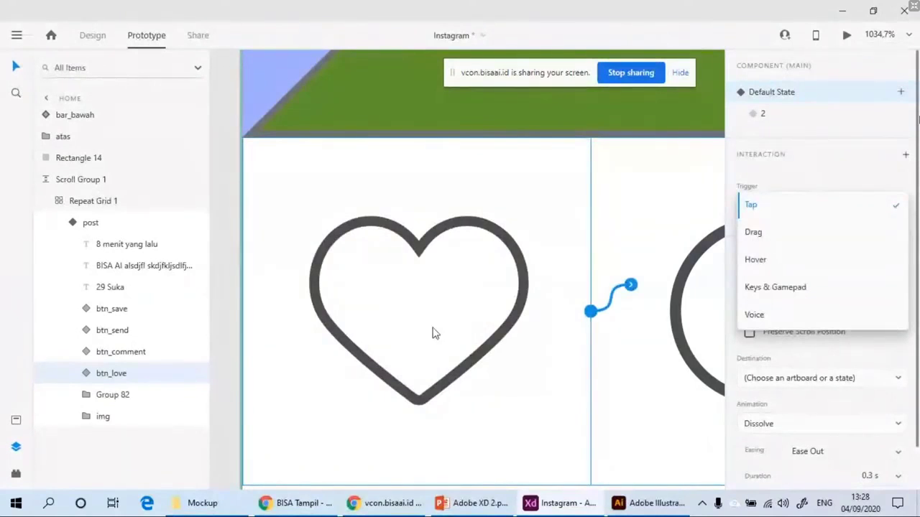
{"action": "left_click", "coordinate": [794, 208]}
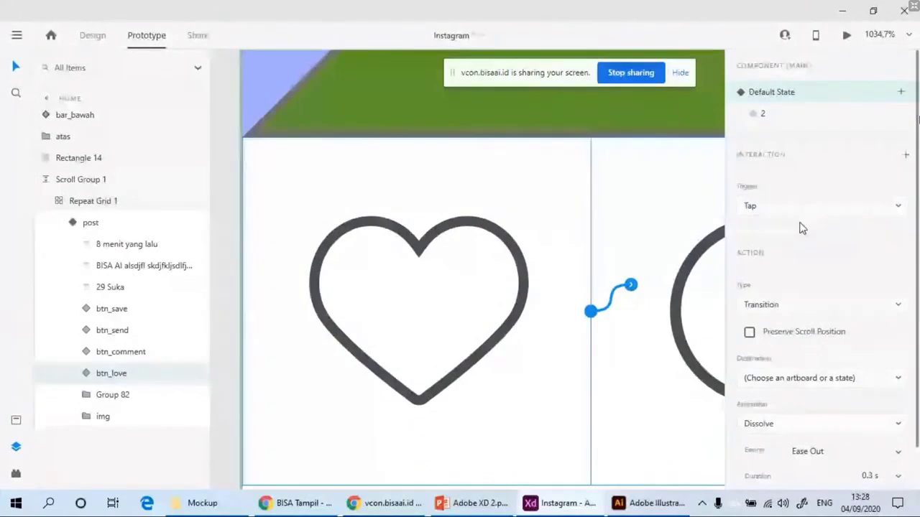
Step: Set the Default State's tap action to Auto-Animate with state 2 as the destination
{"action": "scroll", "coordinate": [791, 288], "scroll_direction": "down", "scroll_amount": 1}
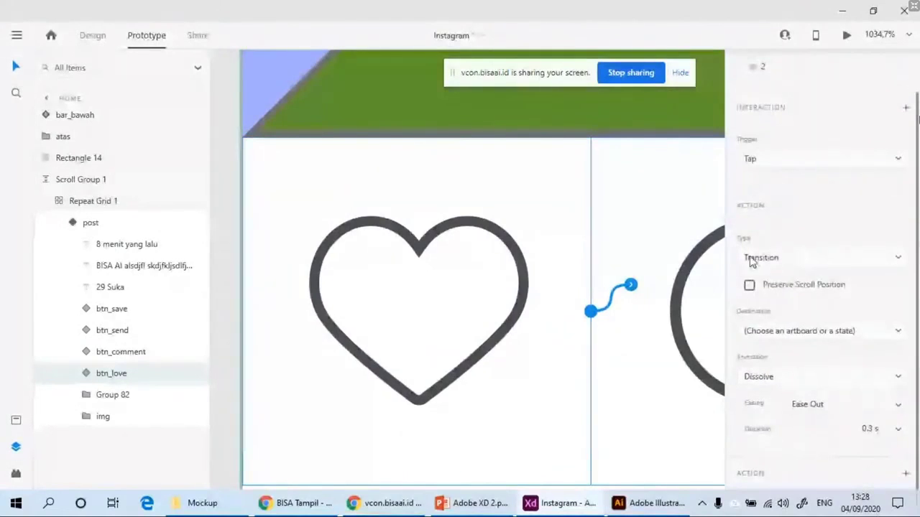
{"action": "left_click", "coordinate": [780, 261]}
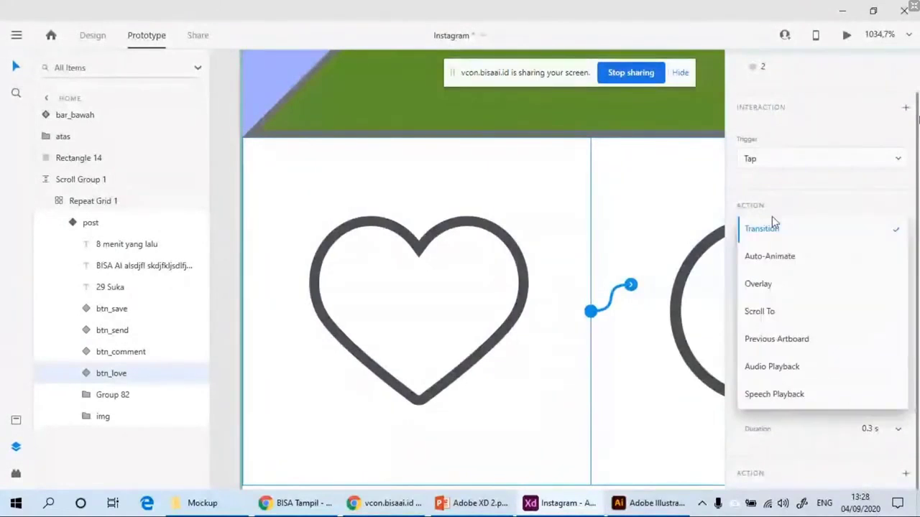
{"action": "left_click", "coordinate": [791, 268]}
{"action": "left_click", "coordinate": [809, 309]}
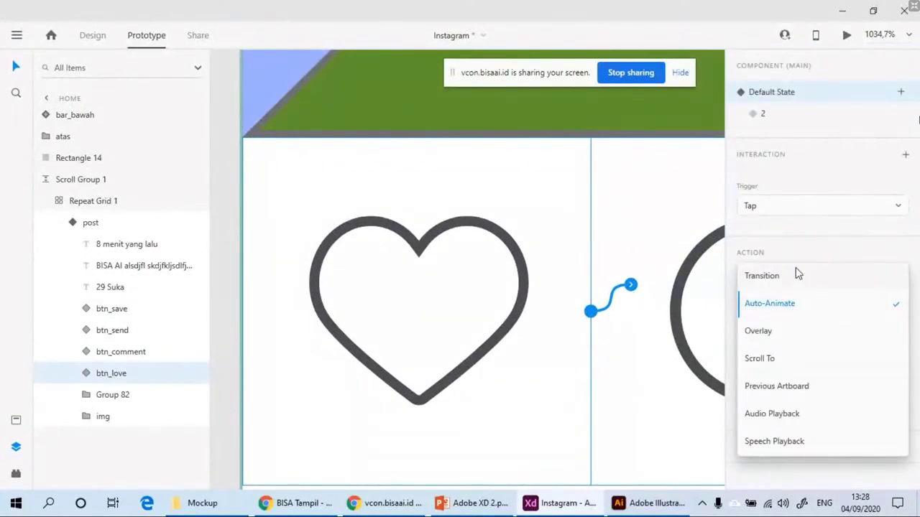
{"action": "left_click", "coordinate": [798, 249]}
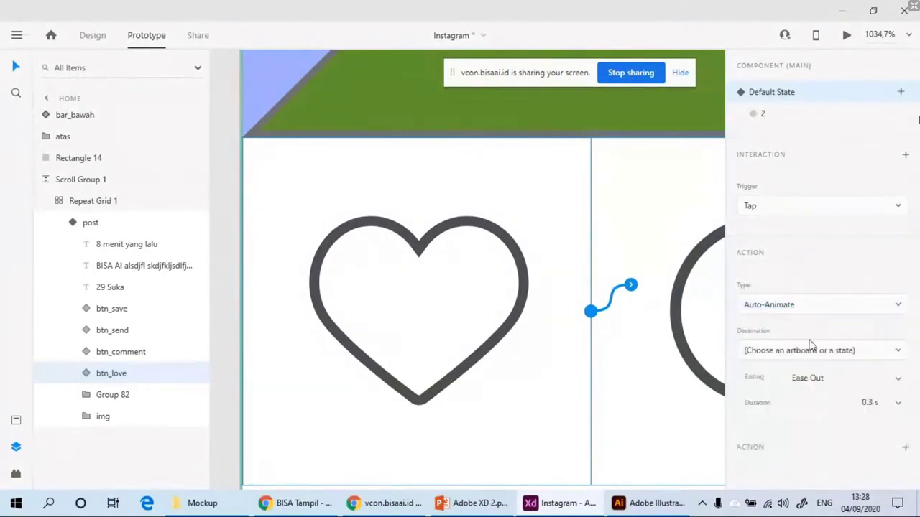
{"action": "left_click", "coordinate": [811, 348]}
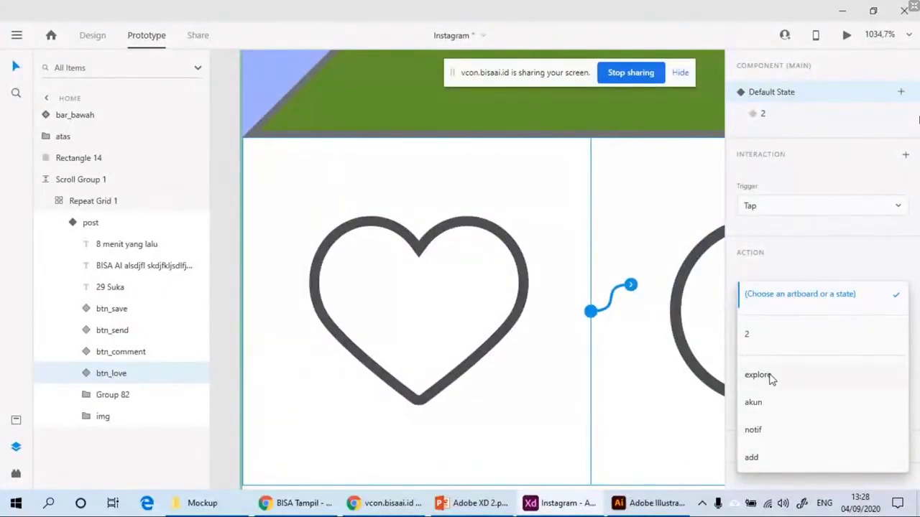
{"action": "left_click", "coordinate": [783, 246]}
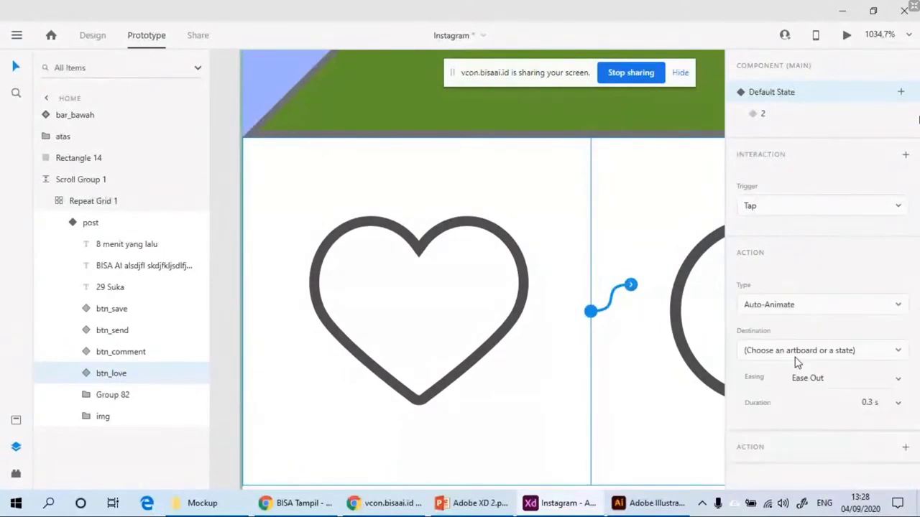
{"action": "left_click", "coordinate": [795, 358]}
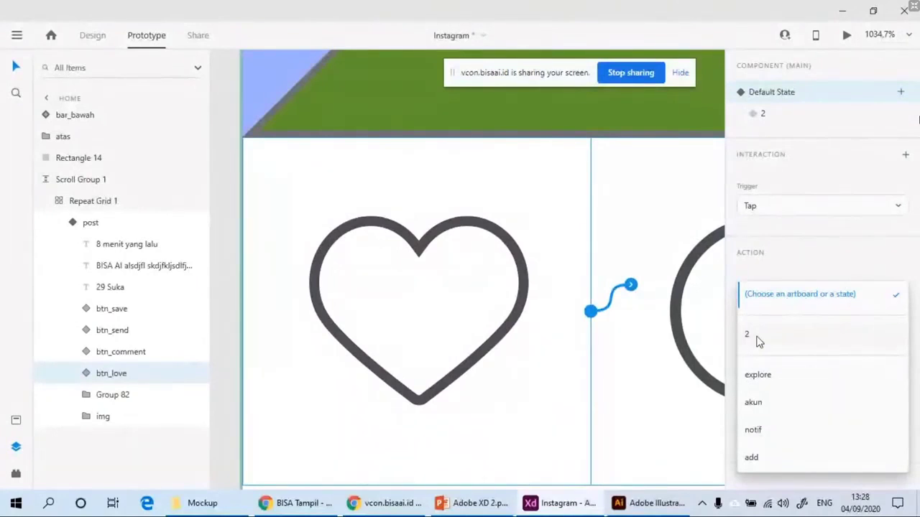
{"action": "left_click", "coordinate": [758, 338]}
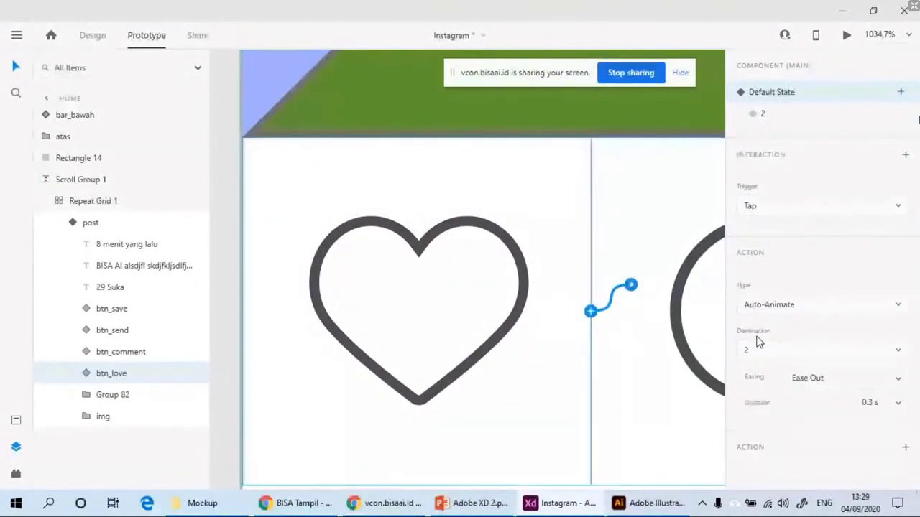
Step: Give btn_love's state 2 a Tap interaction that auto-animates back to Default State
{"action": "left_click", "coordinate": [762, 117]}
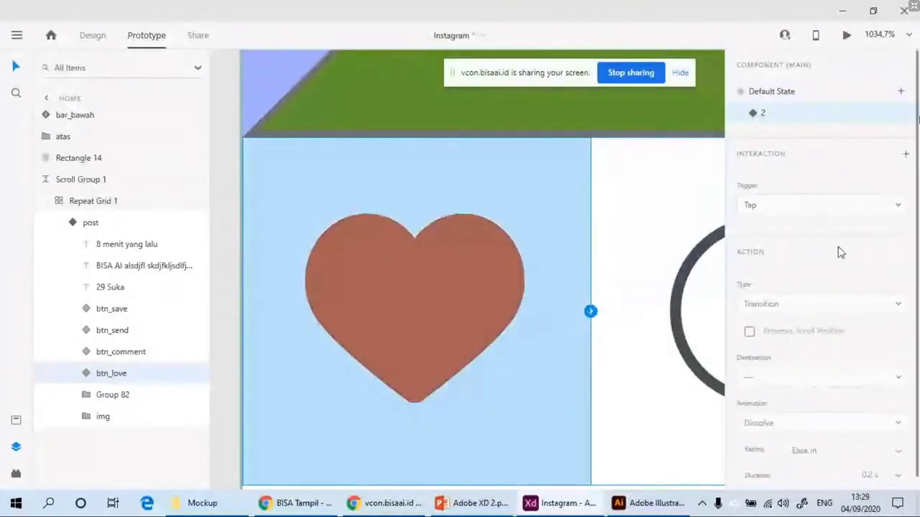
{"action": "left_click", "coordinate": [906, 155]}
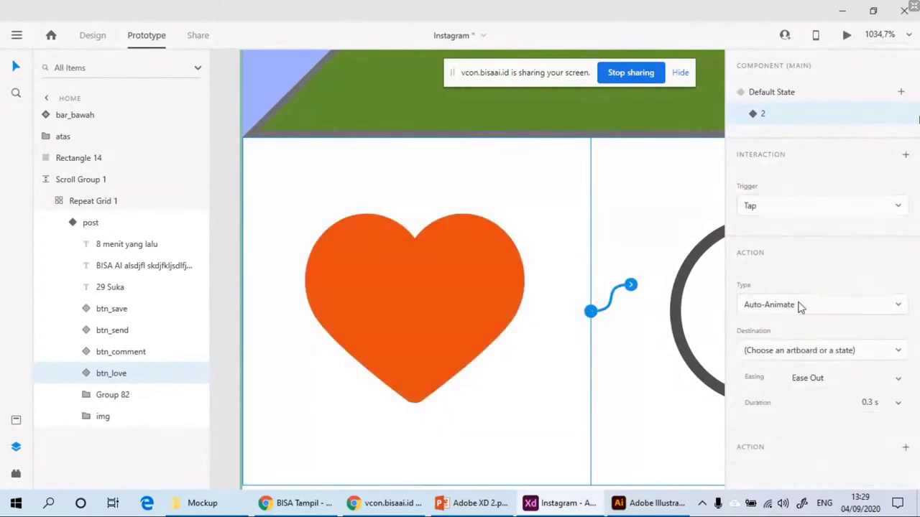
{"action": "left_click", "coordinate": [768, 351]}
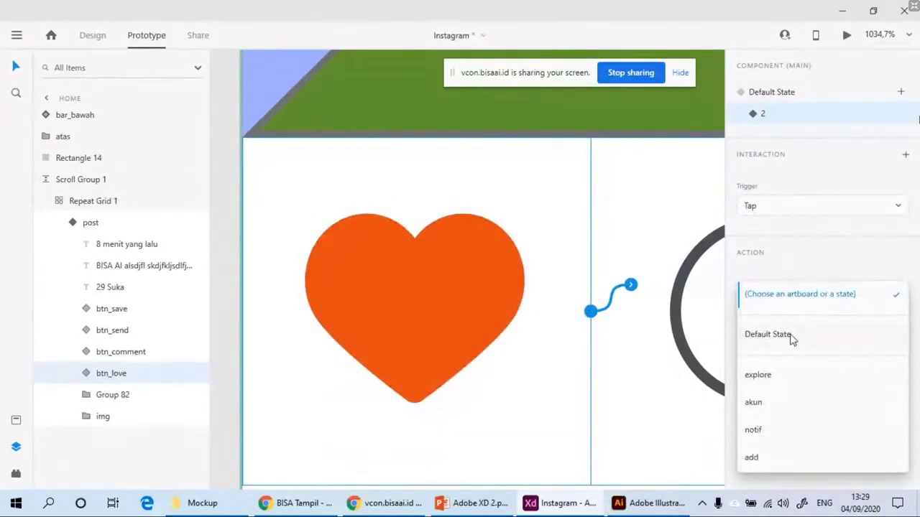
{"action": "left_click", "coordinate": [790, 336]}
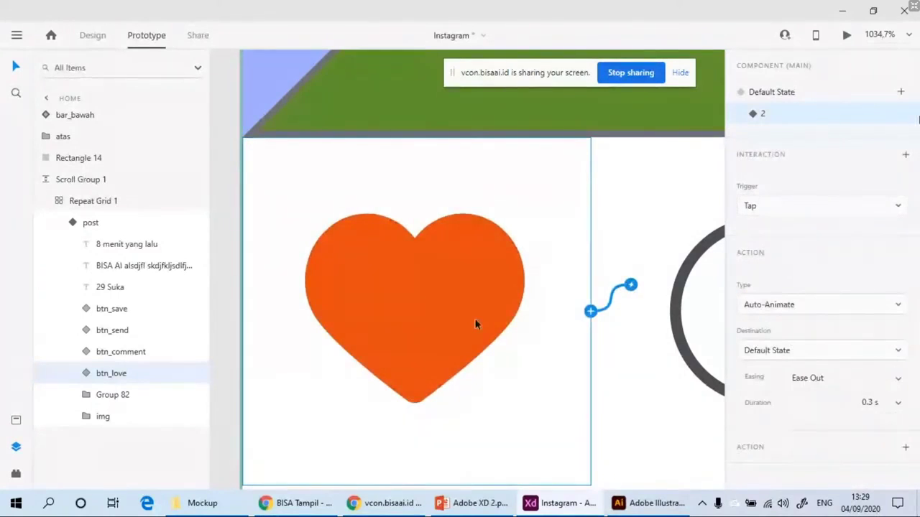
Step: Preview the prototype full screen, close it, and switch btn_love back to its Default State
{"action": "scroll", "coordinate": [486, 306], "scroll_direction": "down", "scroll_amount": 10}
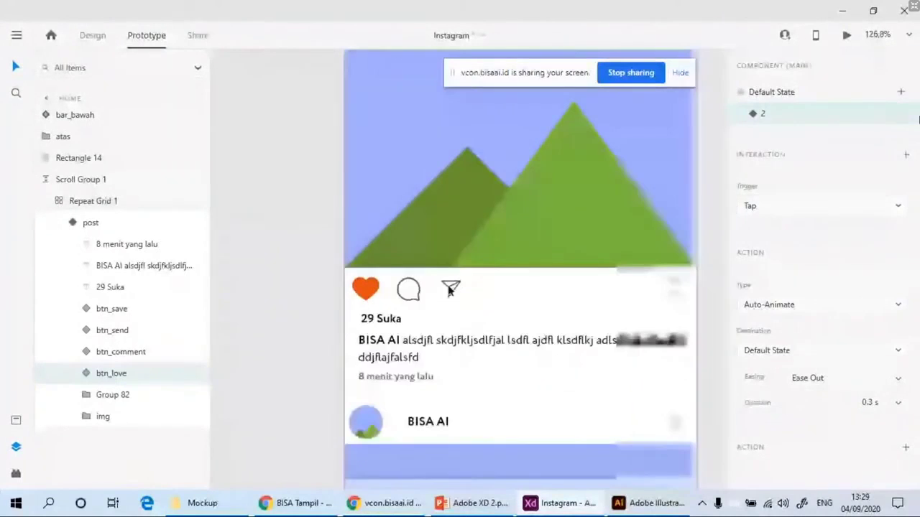
{"action": "left_click", "coordinate": [449, 288]}
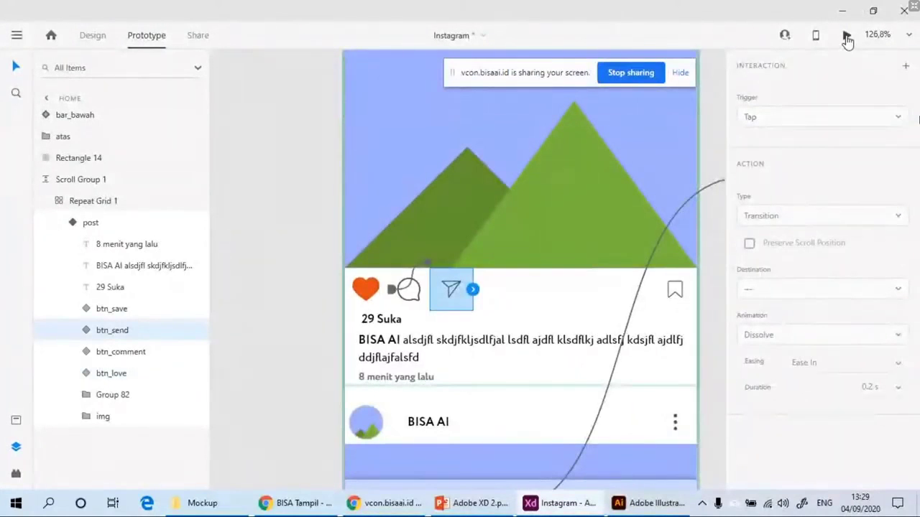
{"action": "left_click", "coordinate": [848, 37]}
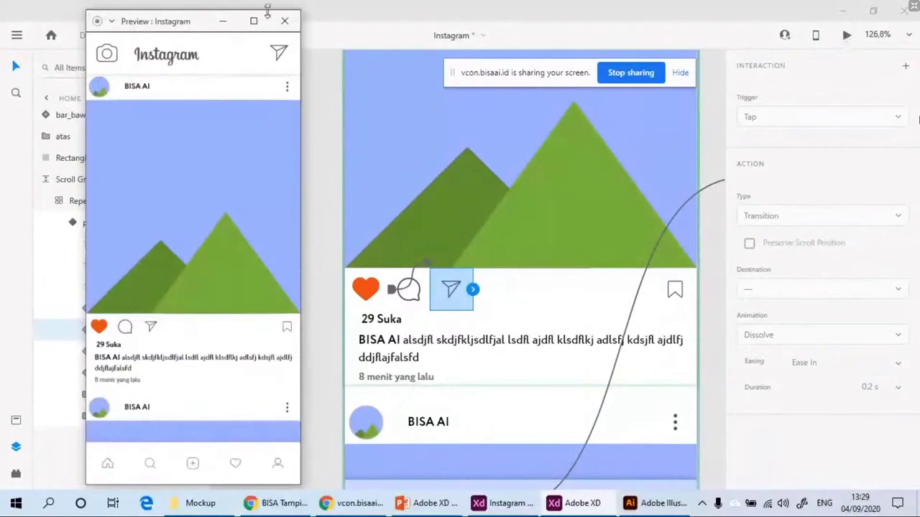
{"action": "left_click", "coordinate": [255, 17]}
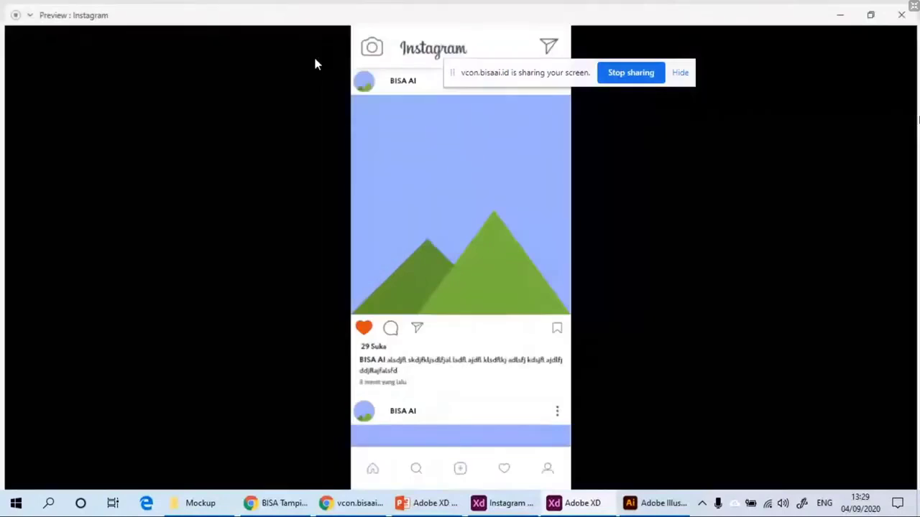
{"action": "left_click", "coordinate": [905, 9]}
{"action": "left_click", "coordinate": [775, 100]}
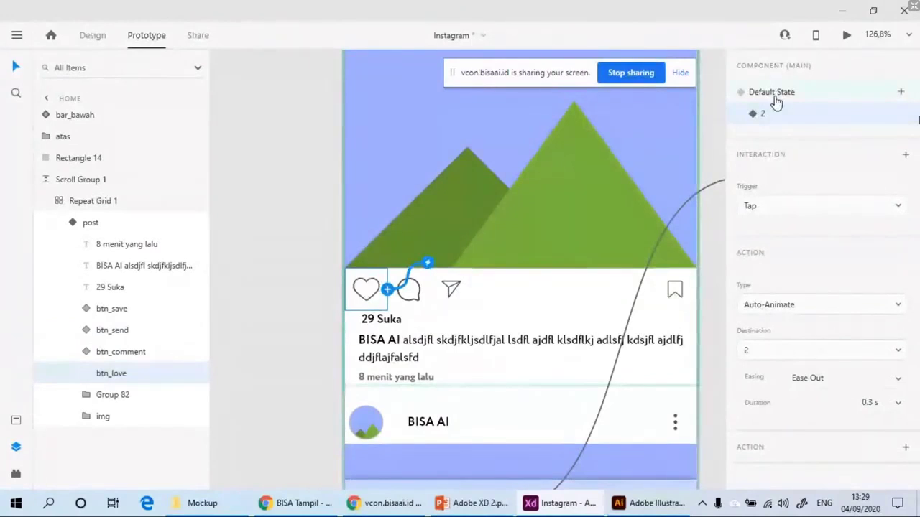
Step: Test the like button in a full-screen preview by toggling the heart repeatedly, try the bookmark icon, and close the preview
{"action": "left_click", "coordinate": [846, 36]}
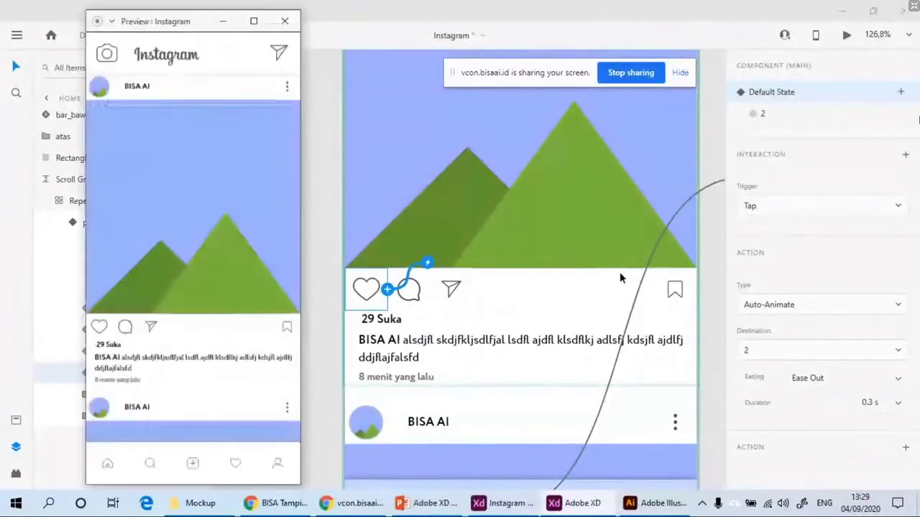
{"action": "left_click", "coordinate": [255, 20]}
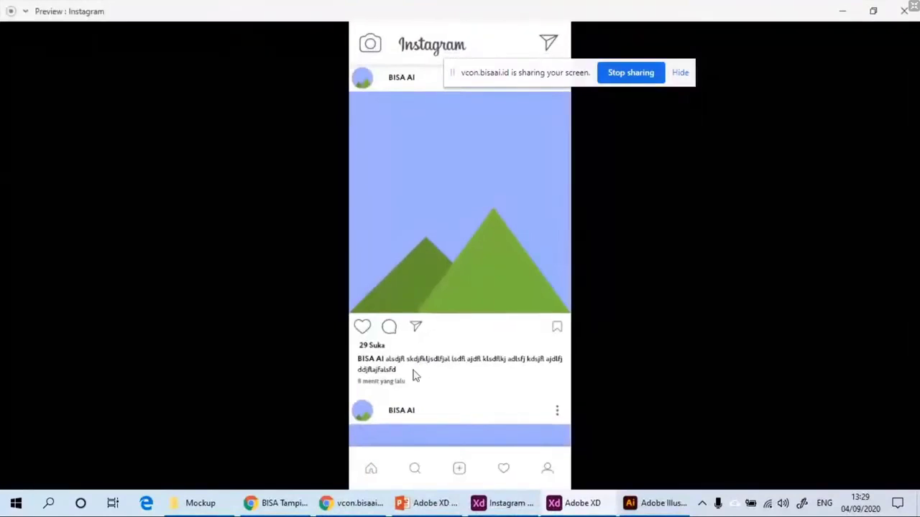
{"action": "left_click", "coordinate": [363, 328]}
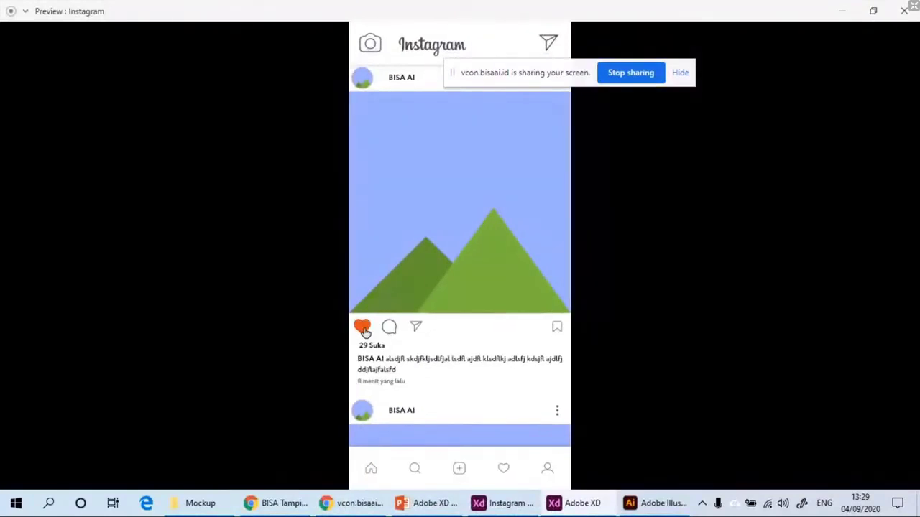
{"action": "left_click", "coordinate": [365, 330]}
{"action": "left_click", "coordinate": [366, 332]}
{"action": "left_click", "coordinate": [365, 334]}
{"action": "left_click", "coordinate": [365, 334]}
{"action": "left_click", "coordinate": [365, 333]}
{"action": "left_click", "coordinate": [364, 332]}
{"action": "left_click", "coordinate": [364, 333]}
{"action": "left_click", "coordinate": [365, 333]}
{"action": "scroll", "coordinate": [406, 288], "scroll_direction": "down", "scroll_amount": 2}
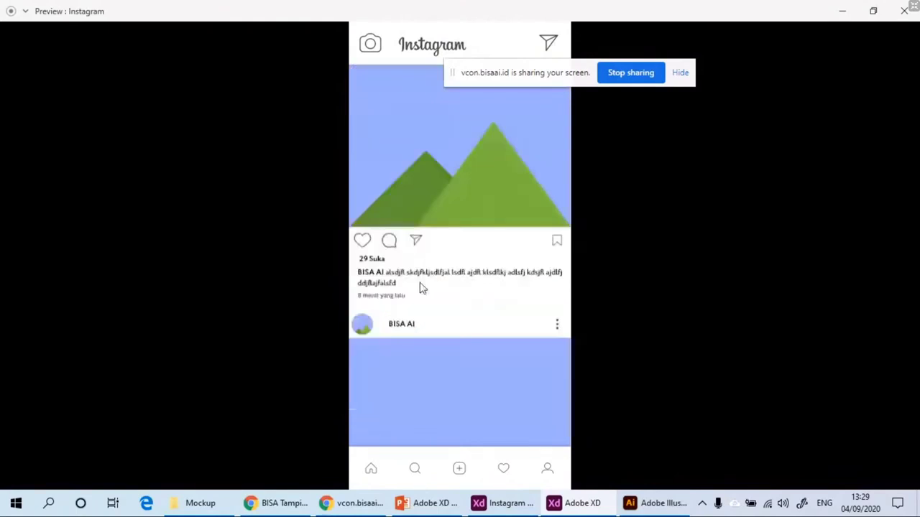
{"action": "scroll", "coordinate": [423, 287], "scroll_direction": "up", "scroll_amount": 2}
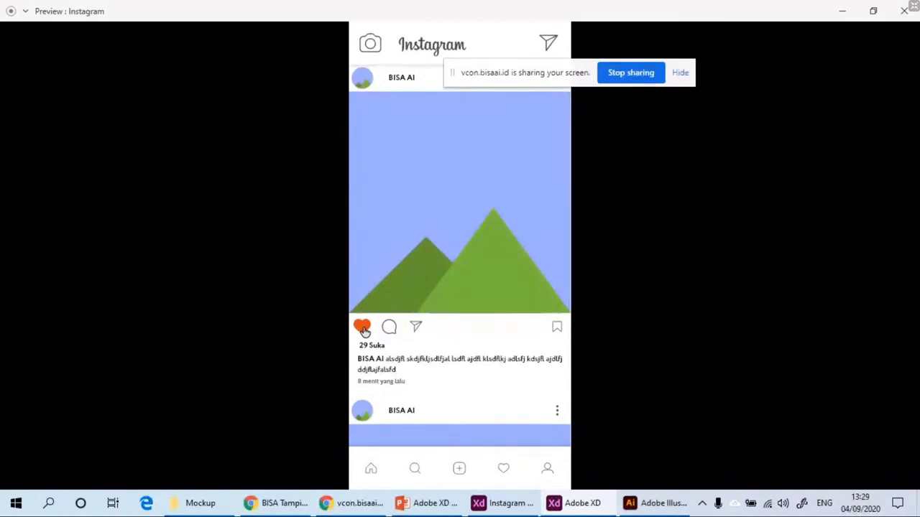
{"action": "left_click", "coordinate": [364, 331]}
{"action": "left_click", "coordinate": [364, 331]}
{"action": "left_click", "coordinate": [365, 332]}
{"action": "left_click", "coordinate": [365, 328]}
{"action": "left_click", "coordinate": [365, 329]}
{"action": "left_click", "coordinate": [559, 328]}
{"action": "left_click", "coordinate": [905, 12]}
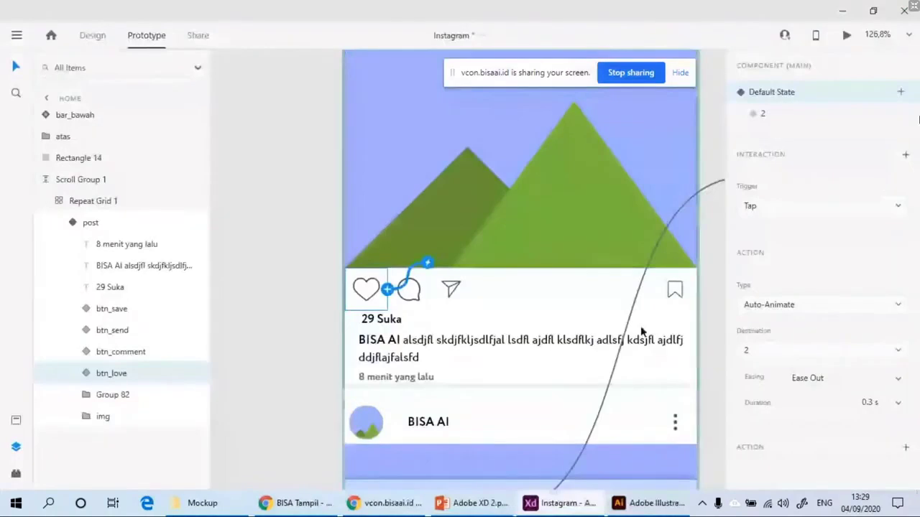
Step: Add a new state named 2 to the bookmark button component btn_save in the post
{"action": "left_click", "coordinate": [577, 274]}
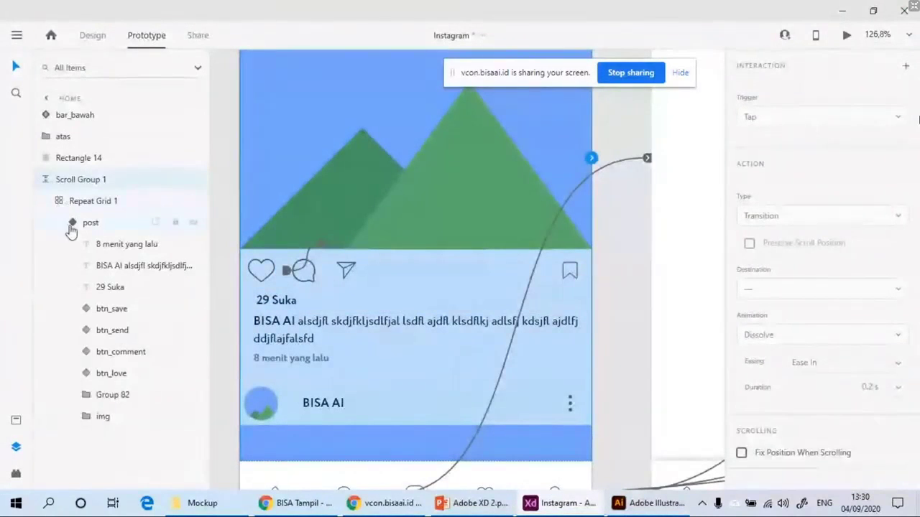
{"action": "left_click", "coordinate": [106, 312]}
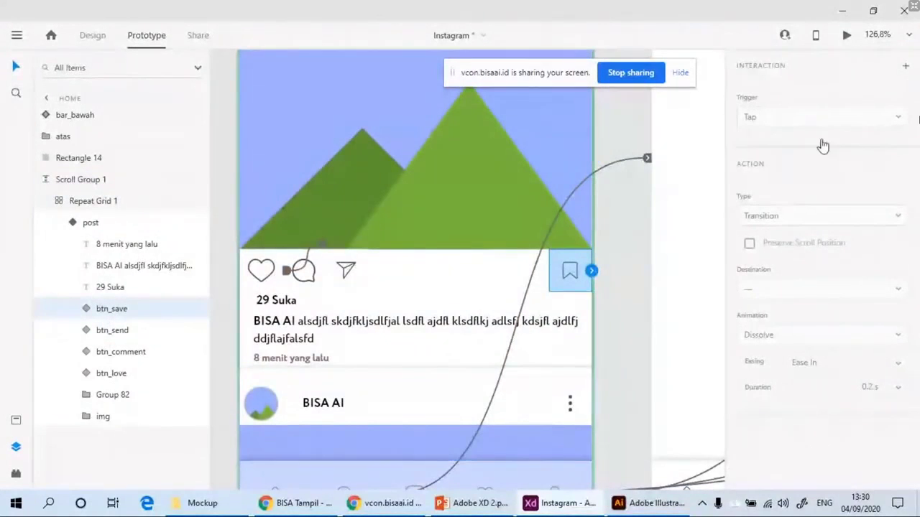
{"action": "left_click", "coordinate": [91, 37]}
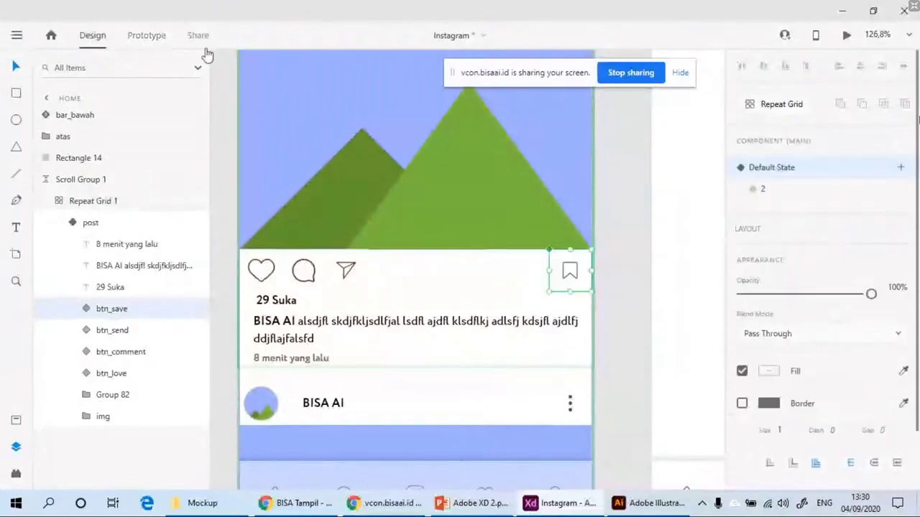
{"action": "left_click", "coordinate": [899, 168]}
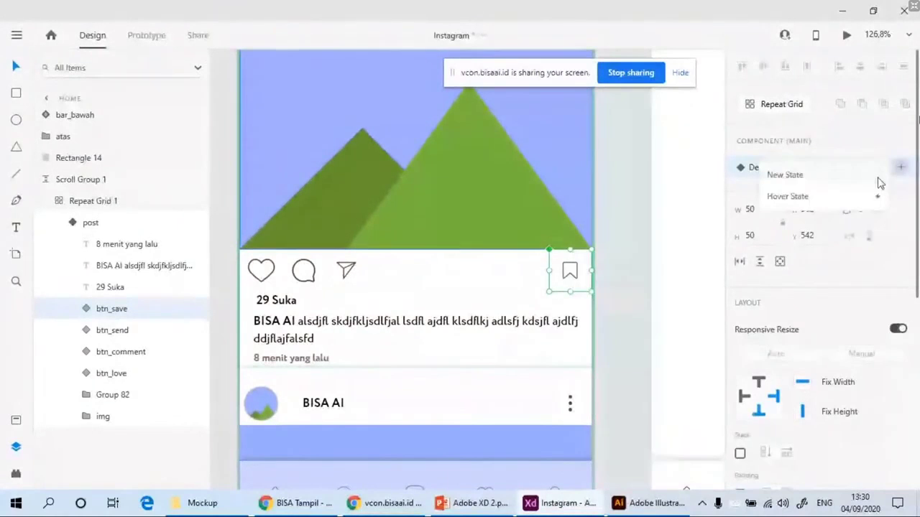
{"action": "left_click", "coordinate": [812, 182]}
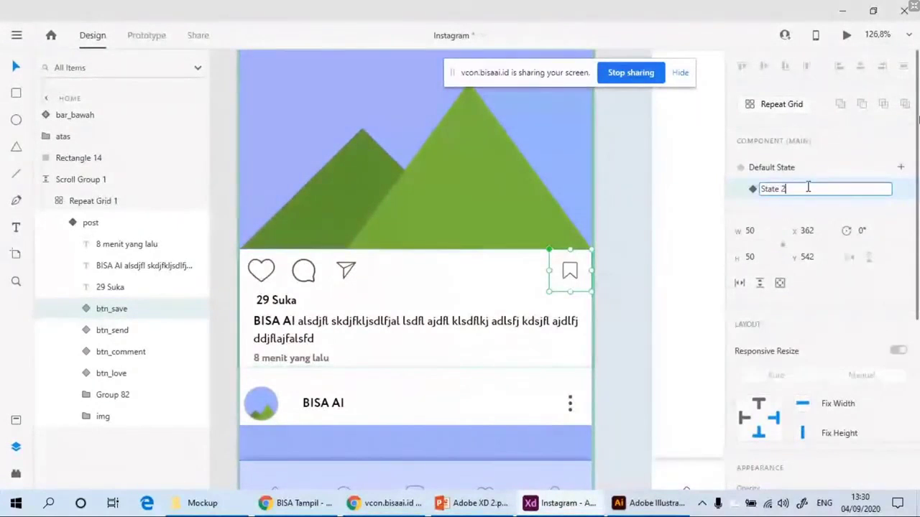
{"action": "type", "text": "2"}
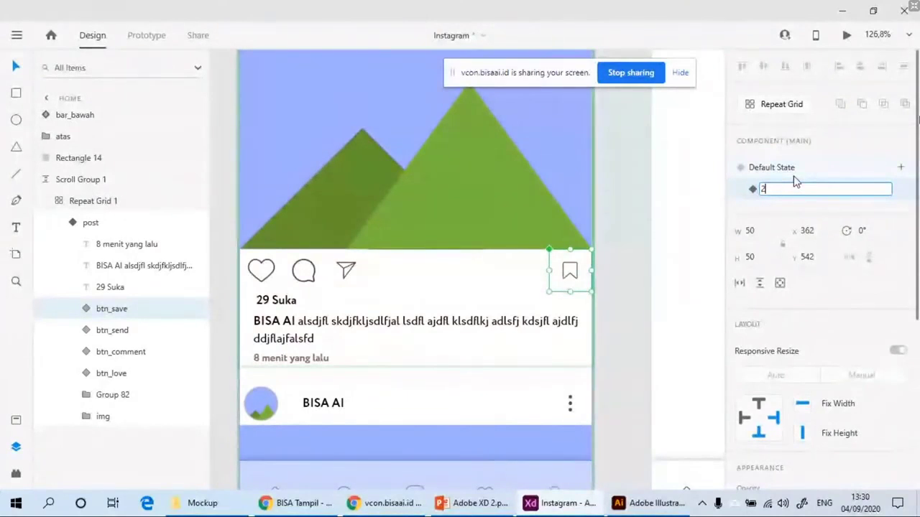
{"action": "key", "text": "Return"}
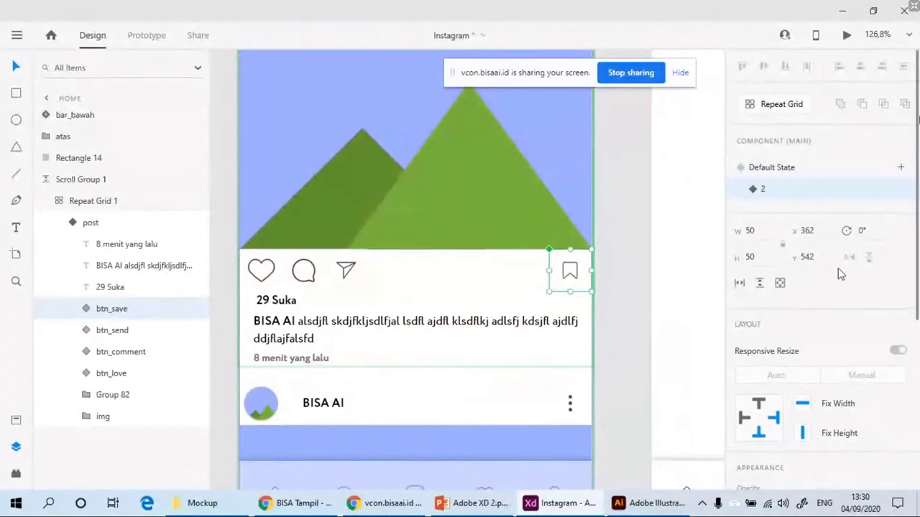
Step: Select the bookmark outline, Path 4, inside btn_save's state 2
{"action": "scroll", "coordinate": [838, 268], "scroll_direction": "down", "scroll_amount": 4}
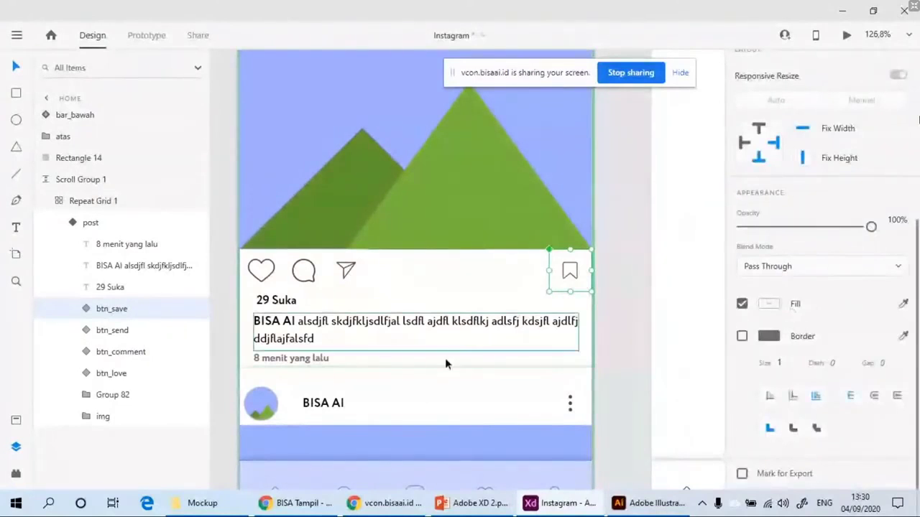
{"action": "left_click", "coordinate": [85, 310]}
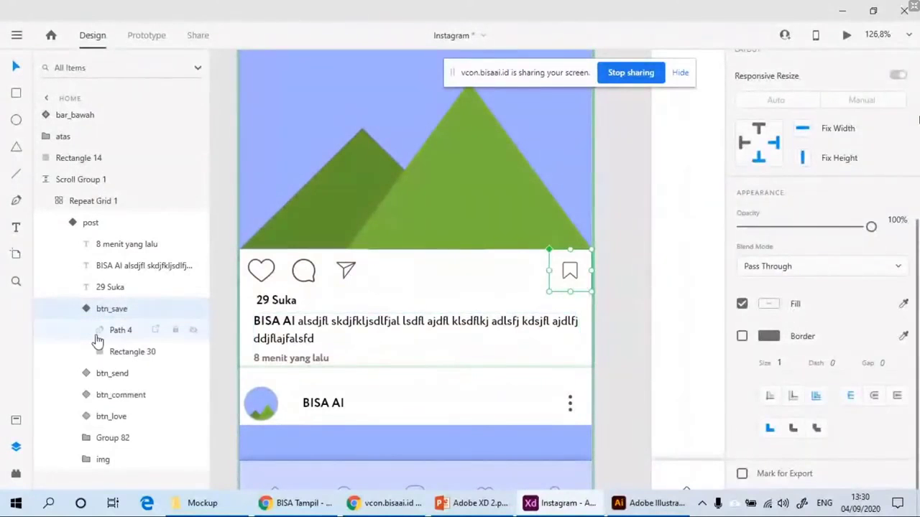
{"action": "left_click", "coordinate": [115, 332]}
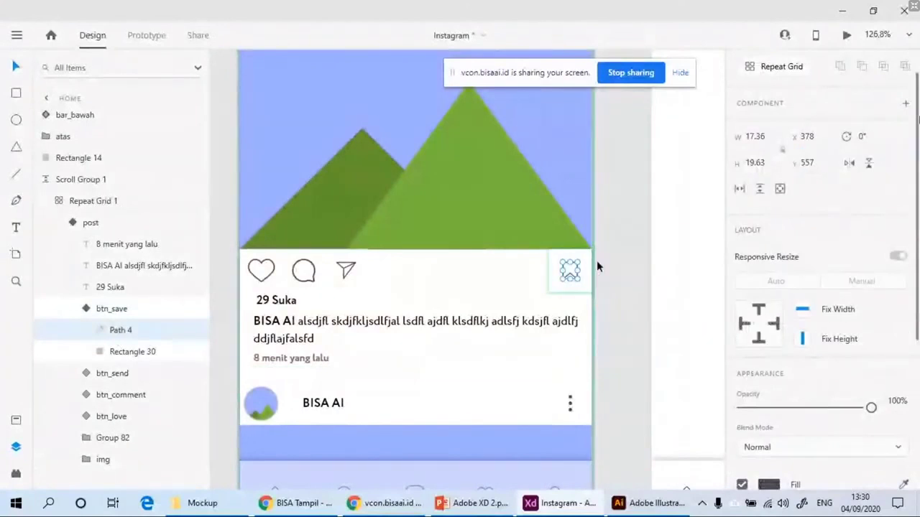
{"action": "scroll", "coordinate": [597, 266], "scroll_direction": "up", "scroll_amount": 5}
{"action": "scroll", "coordinate": [598, 295], "scroll_direction": "up", "scroll_amount": 2}
{"action": "scroll", "coordinate": [783, 262], "scroll_direction": "down", "scroll_amount": 3}
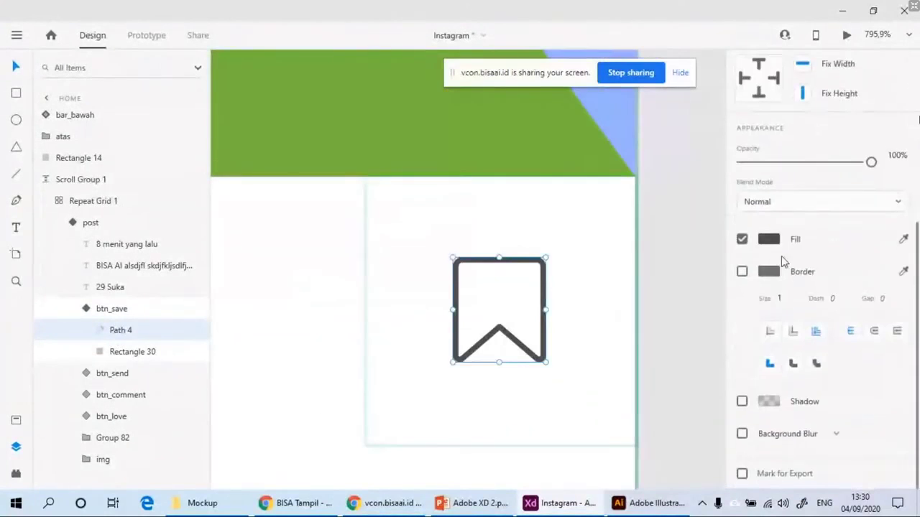
Step: Try a blue #1414DE fill on the bookmark outline and undo it
{"action": "left_click", "coordinate": [769, 239]}
{"action": "left_click", "coordinate": [674, 177]}
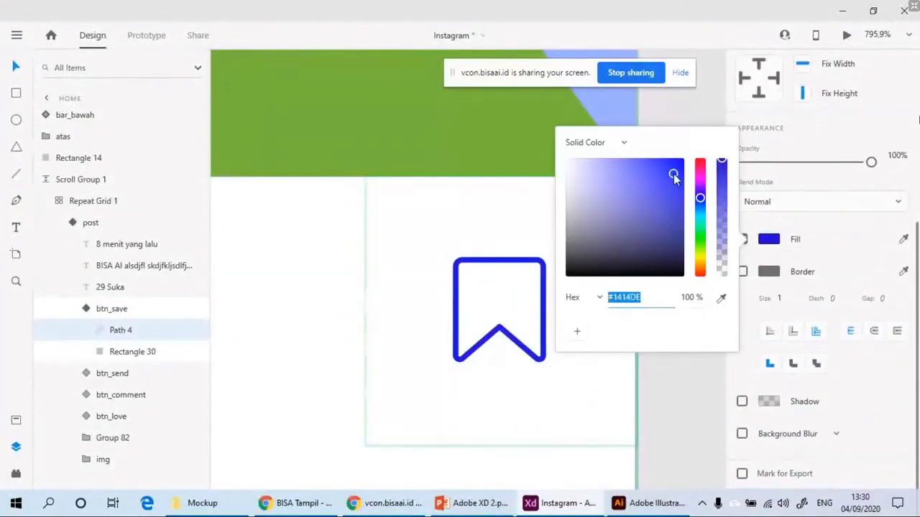
{"action": "left_click", "coordinate": [662, 392]}
{"action": "key", "text": "ctrl+z"}
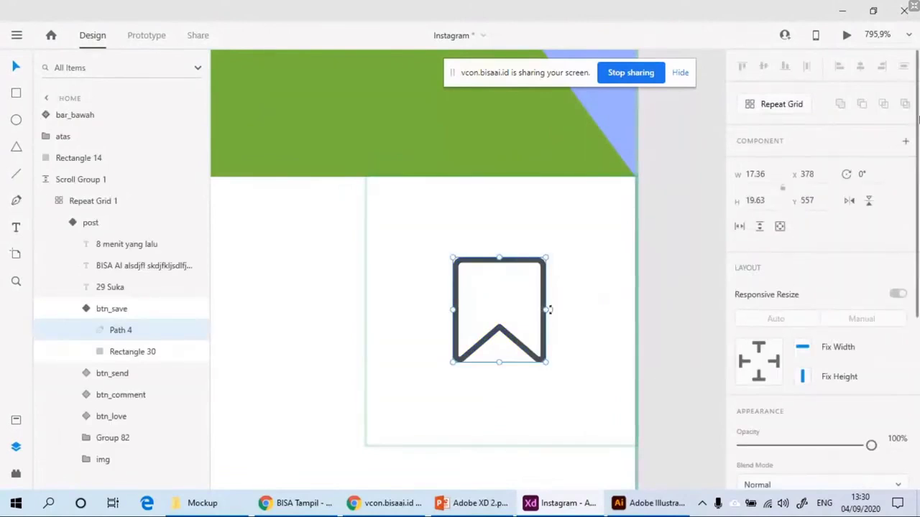
Step: Duplicate the bookmark outline path and centre both copies horizontally and vertically with Rectangle 30
{"action": "key", "text": "ctrl+d"}
{"action": "key", "text": "Right"}
{"action": "key", "text": "Down"}
{"action": "scroll", "coordinate": [530, 329], "scroll_direction": "up", "scroll_amount": 4}
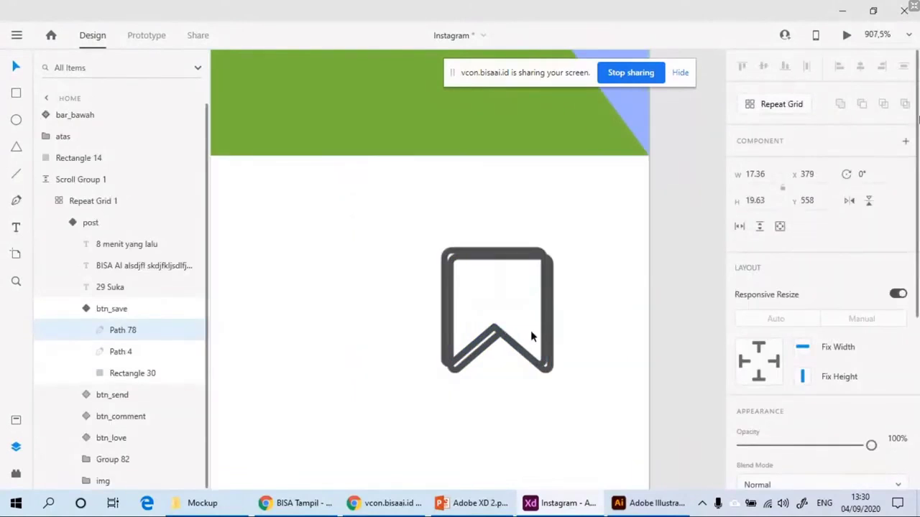
{"action": "left_click", "coordinate": [164, 368], "text": "shift"}
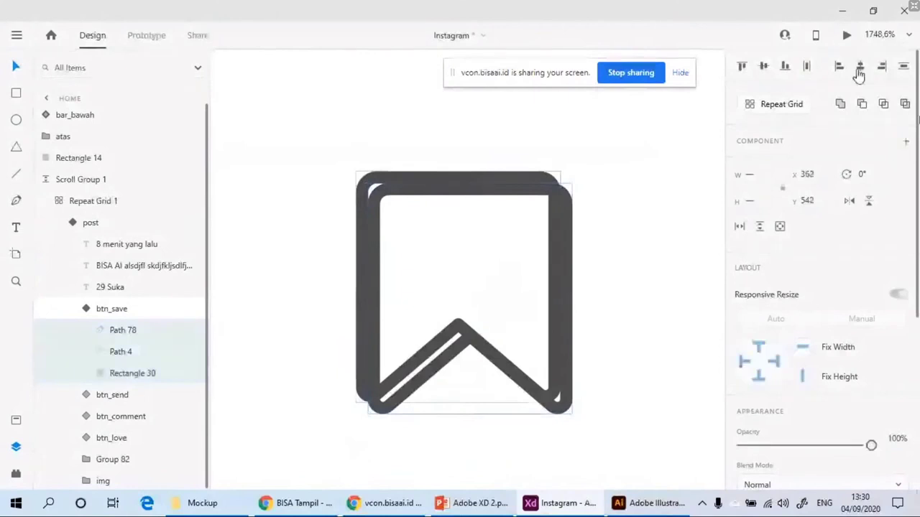
{"action": "left_click", "coordinate": [860, 66]}
{"action": "left_click", "coordinate": [763, 66]}
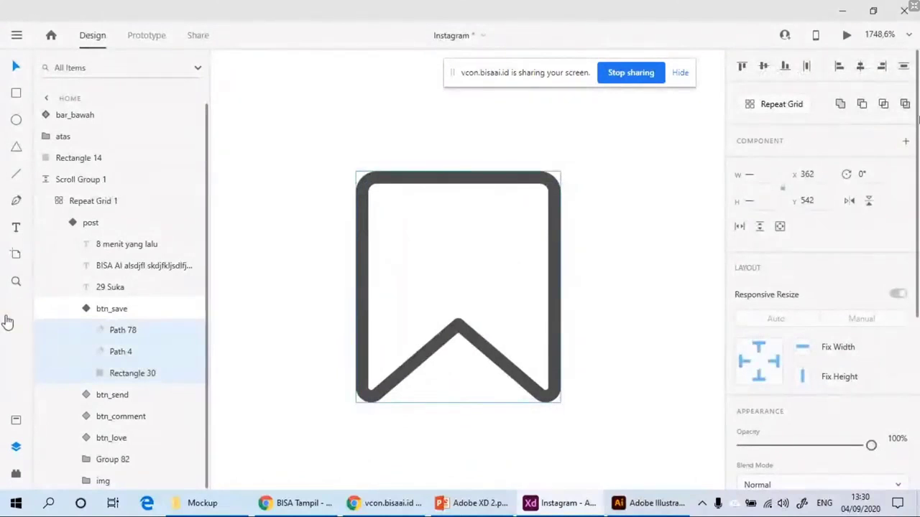
Step: Delete the duplicated bookmark path's inner anchor points at its bottom-left corner and at the peak of the notch
{"action": "left_click", "coordinate": [404, 328]}
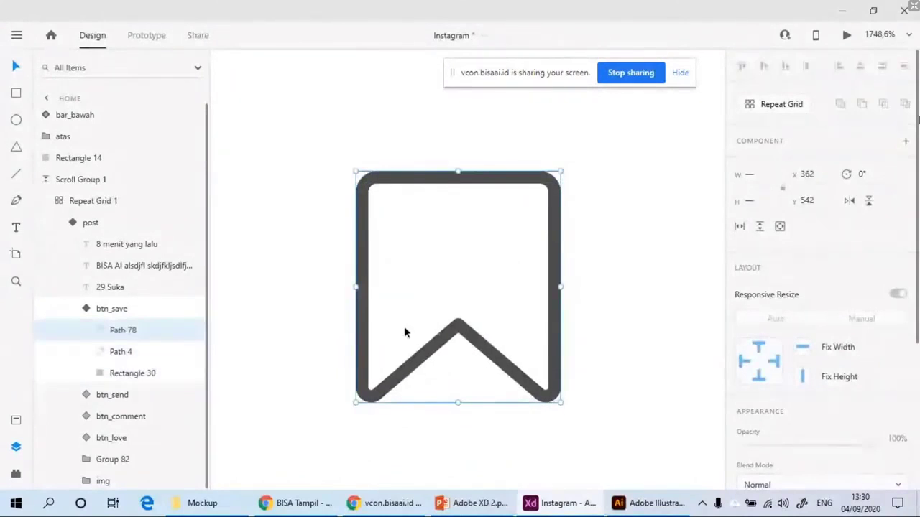
{"action": "double_click", "coordinate": [485, 350]}
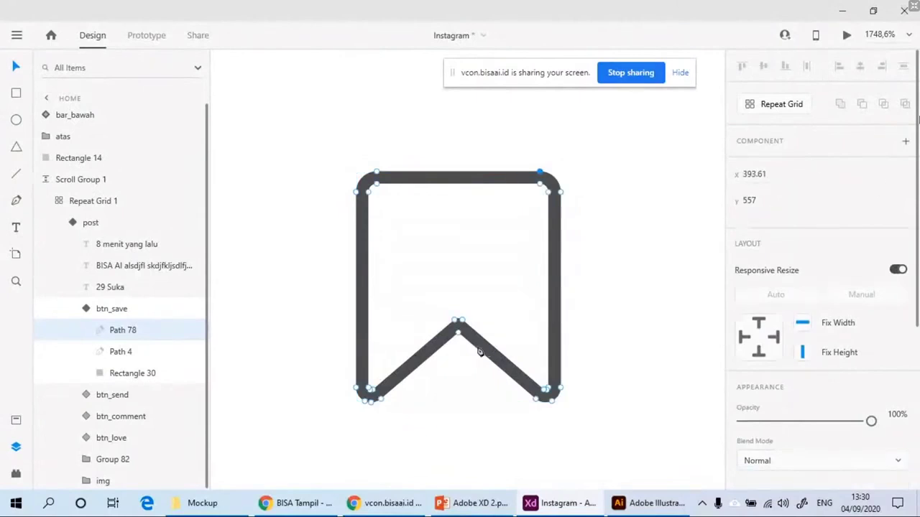
{"action": "left_click_drag", "start_coordinate": [380, 398], "coordinate": [361, 379]}
{"action": "key", "text": "Delete"}
{"action": "left_click_drag", "start_coordinate": [438, 300], "coordinate": [474, 326]}
{"action": "key", "text": "Delete"}
Step: Try deleting the duplicate's inner bottom-right anchor points and reshaping its edge near the top-right corner
{"action": "left_click_drag", "start_coordinate": [531, 372], "coordinate": [551, 394]}
{"action": "key", "text": "Delete"}
{"action": "left_click", "coordinate": [539, 189]}
{"action": "left_click_drag", "start_coordinate": [540, 189], "coordinate": [549, 218]}
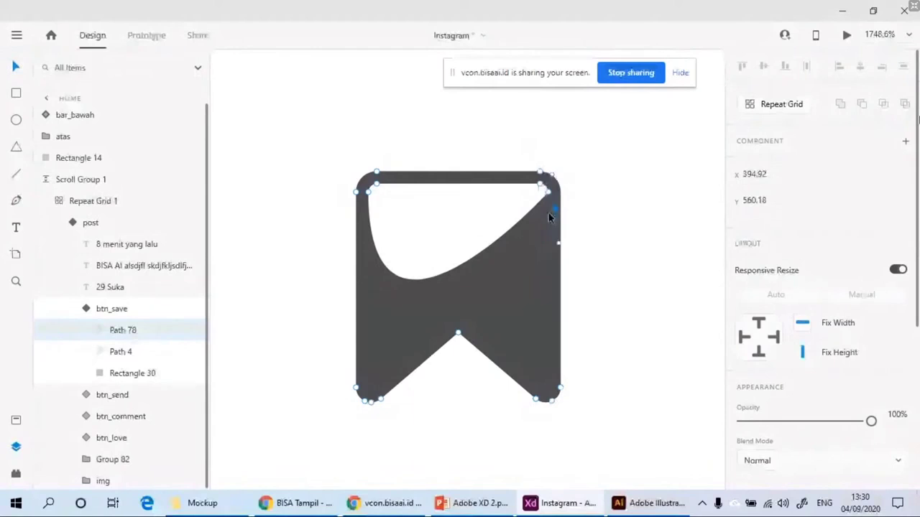
{"action": "key", "text": "Escape"}
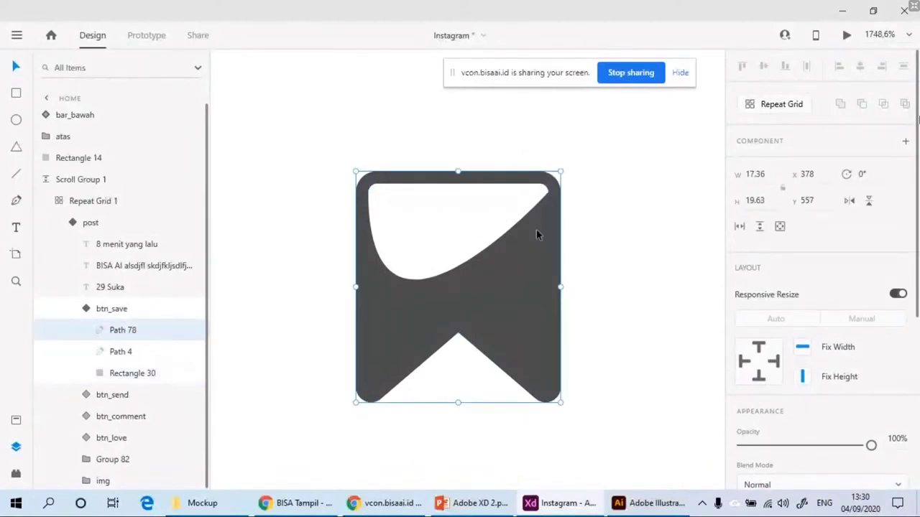
Step: Try deleting the duplicate's inner top corner points, then undo back to before the inner bottom-right points were removed
{"action": "left_click", "coordinate": [537, 218]}
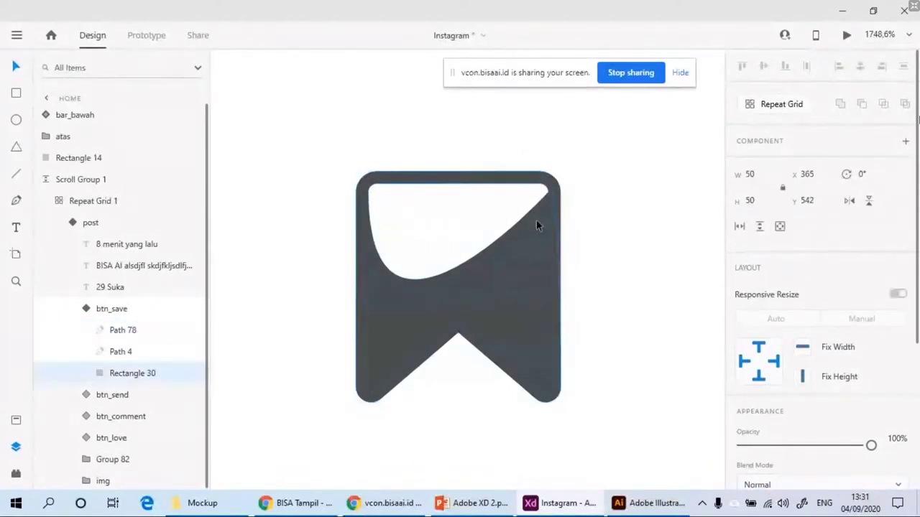
{"action": "double_click", "coordinate": [537, 219]}
{"action": "left_click_drag", "start_coordinate": [574, 198], "coordinate": [370, 172]}
{"action": "left_click_drag", "start_coordinate": [399, 207], "coordinate": [366, 179]}
{"action": "key", "text": "Delete"}
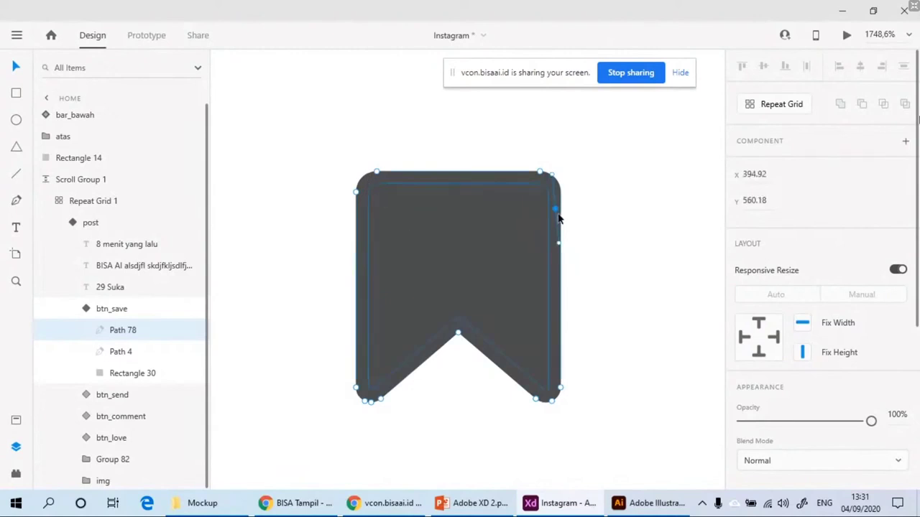
{"action": "key", "text": "ctrl+z"}
{"action": "left_click", "coordinate": [572, 209]}
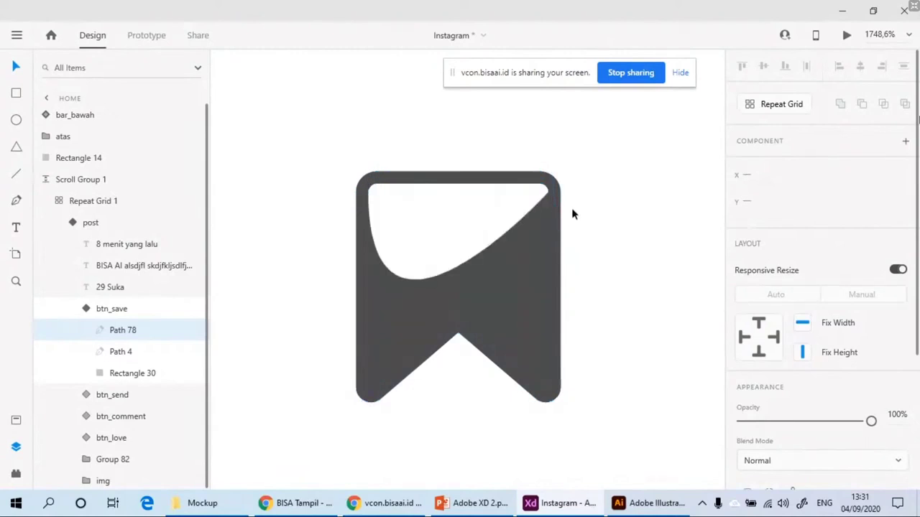
{"action": "left_click", "coordinate": [559, 216]}
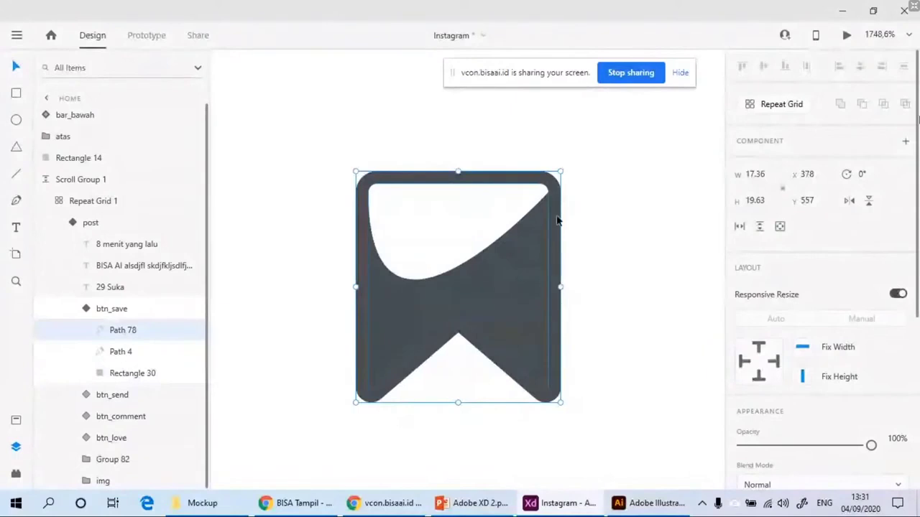
{"action": "key", "text": "ctrl+z"}
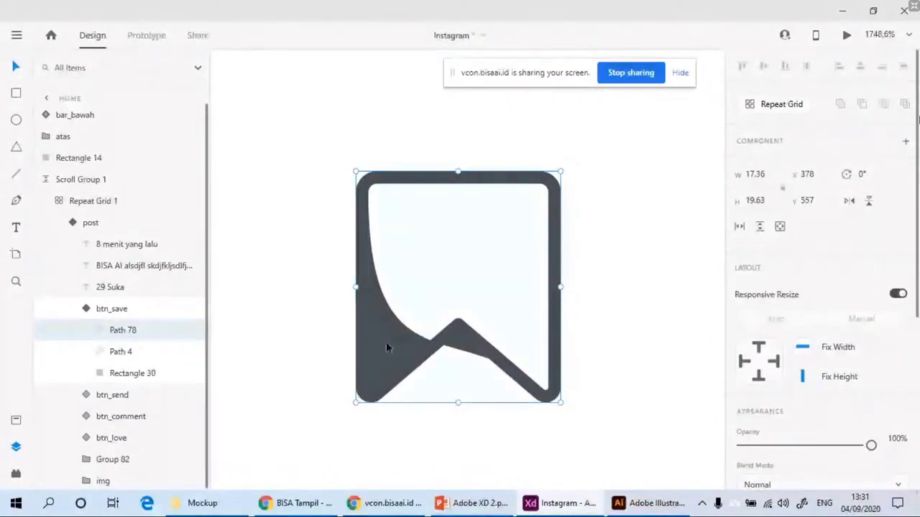
Step: Delete the remaining inner anchor points of the duplicated path at the top and bottom-right corners to make the bookmark solid
{"action": "double_click", "coordinate": [386, 342]}
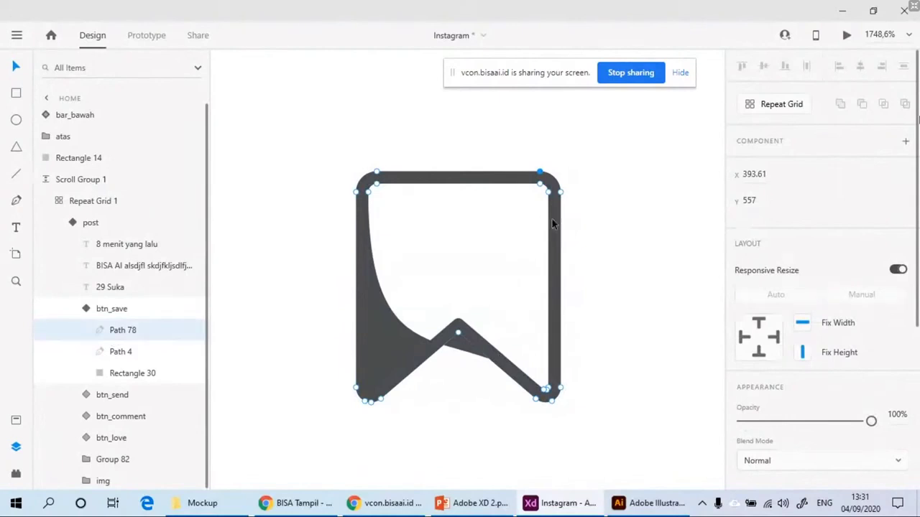
{"action": "left_click_drag", "start_coordinate": [536, 196], "coordinate": [368, 193]}
{"action": "key", "text": "ctrl+z"}
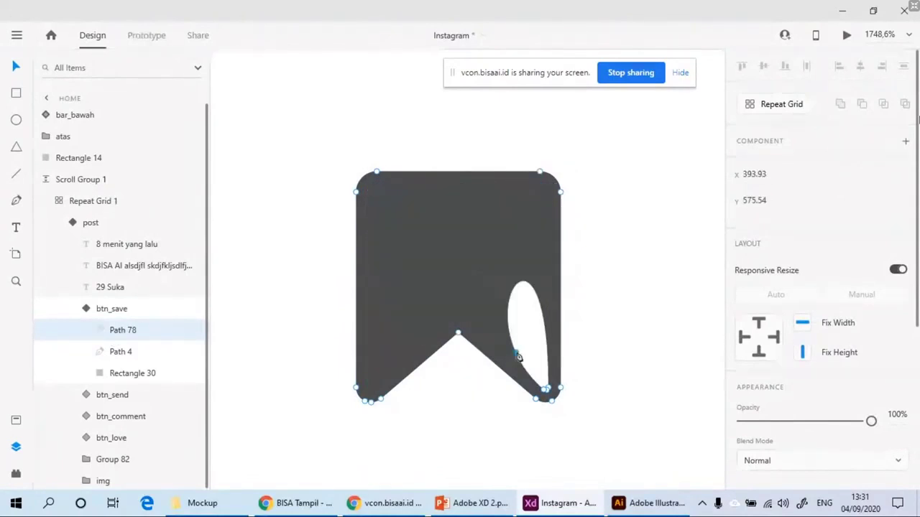
{"action": "left_click", "coordinate": [549, 392]}
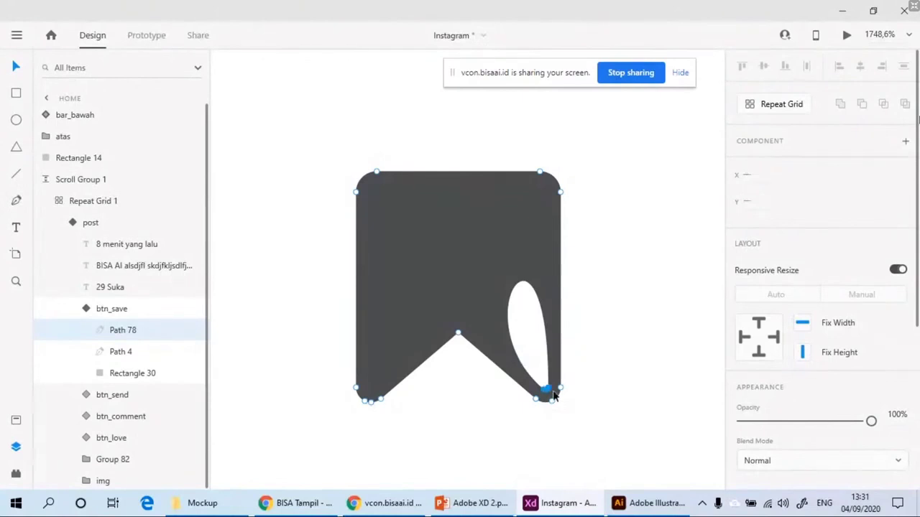
{"action": "key", "text": "ctrl+z"}
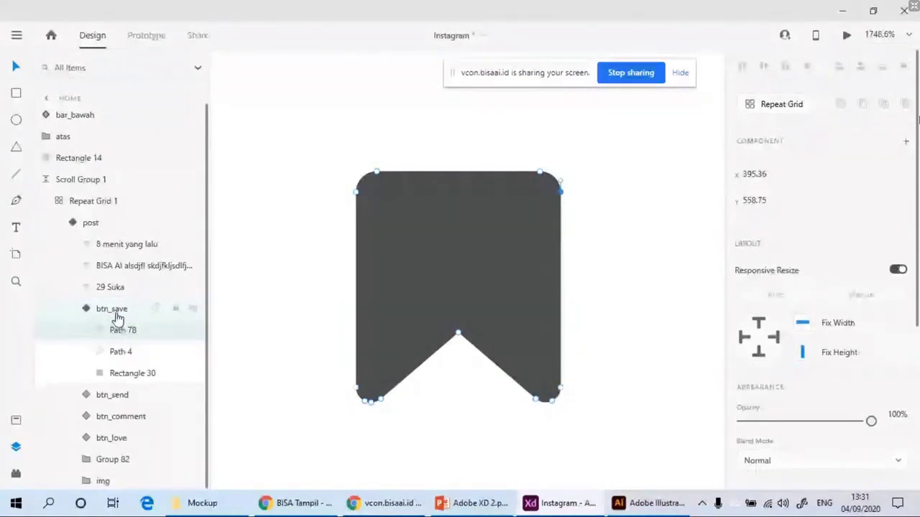
Step: Change the solid bookmark path's fill to near-black
{"action": "left_click", "coordinate": [122, 330]}
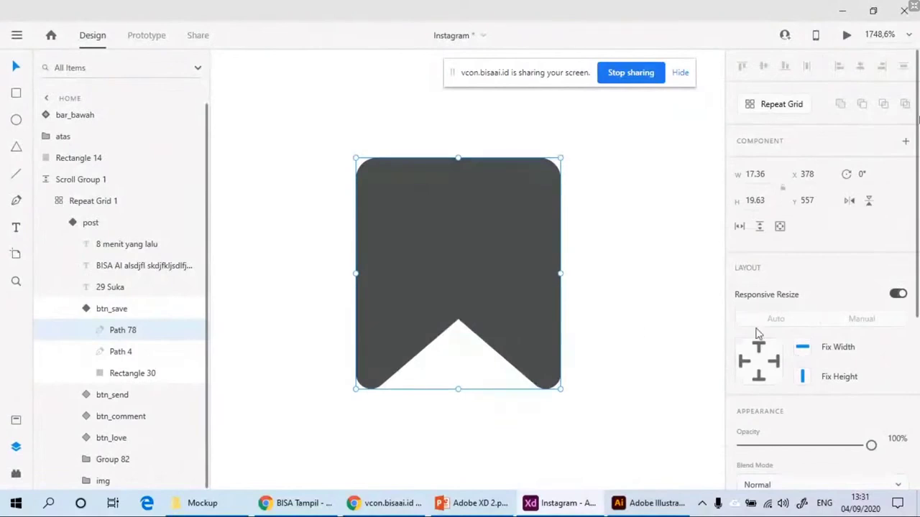
{"action": "scroll", "coordinate": [791, 327], "scroll_direction": "down", "scroll_amount": 3}
{"action": "left_click", "coordinate": [769, 241]}
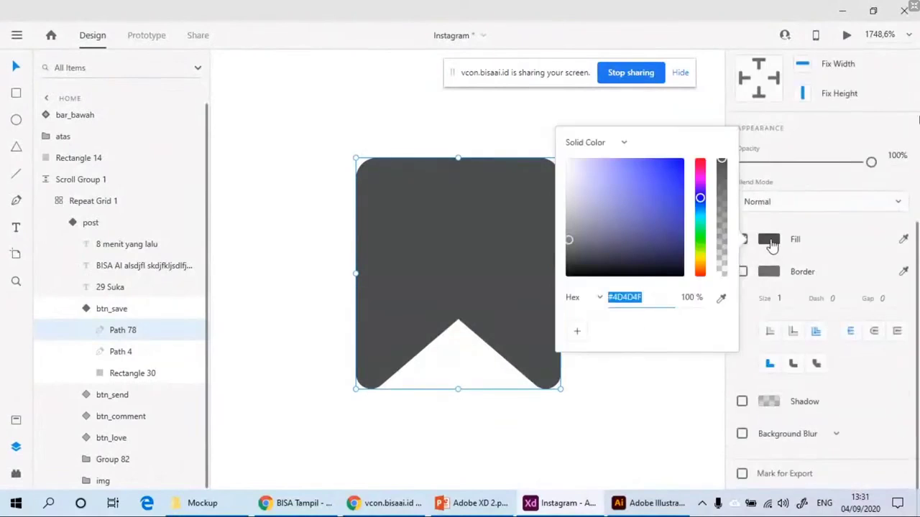
{"action": "left_click_drag", "start_coordinate": [583, 248], "coordinate": [568, 271]}
{"action": "left_click", "coordinate": [474, 279]}
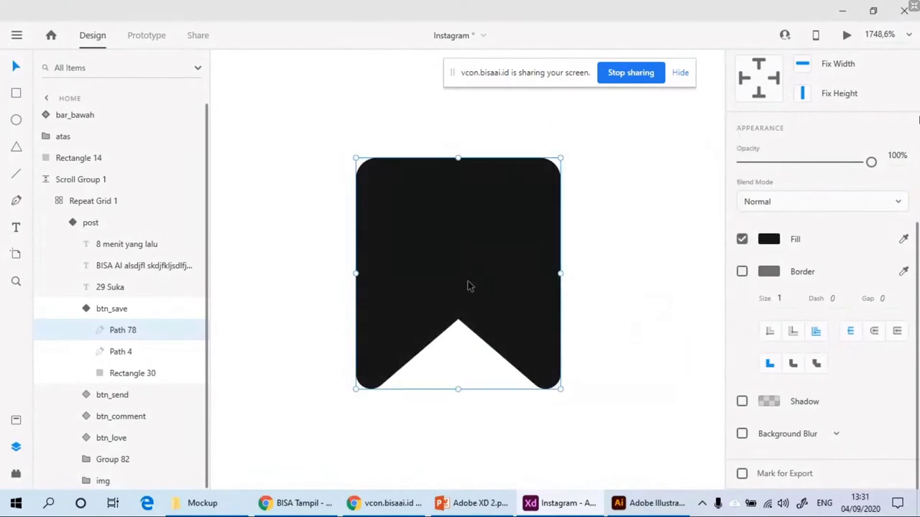
Step: Select the btn_save component and switch it back to its Default State
{"action": "scroll", "coordinate": [468, 285], "scroll_direction": "down", "scroll_amount": 5}
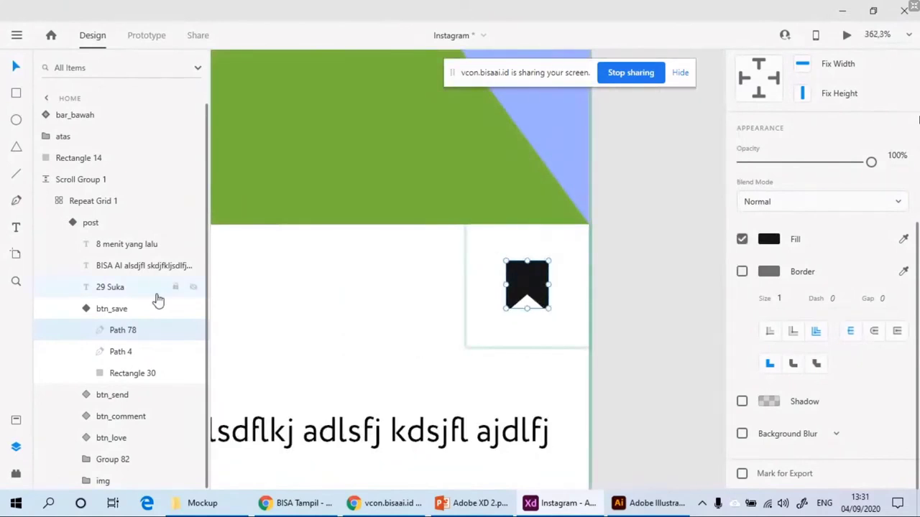
{"action": "left_click", "coordinate": [110, 320]}
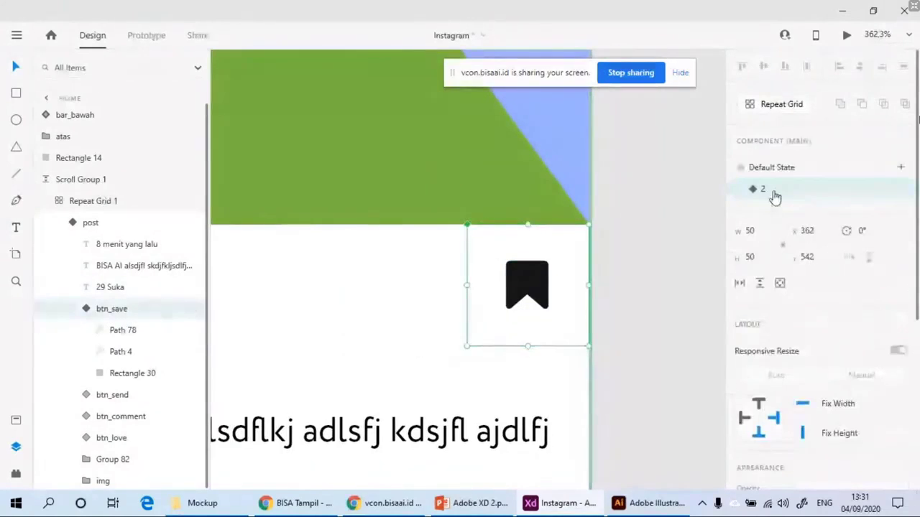
{"action": "left_click", "coordinate": [796, 173]}
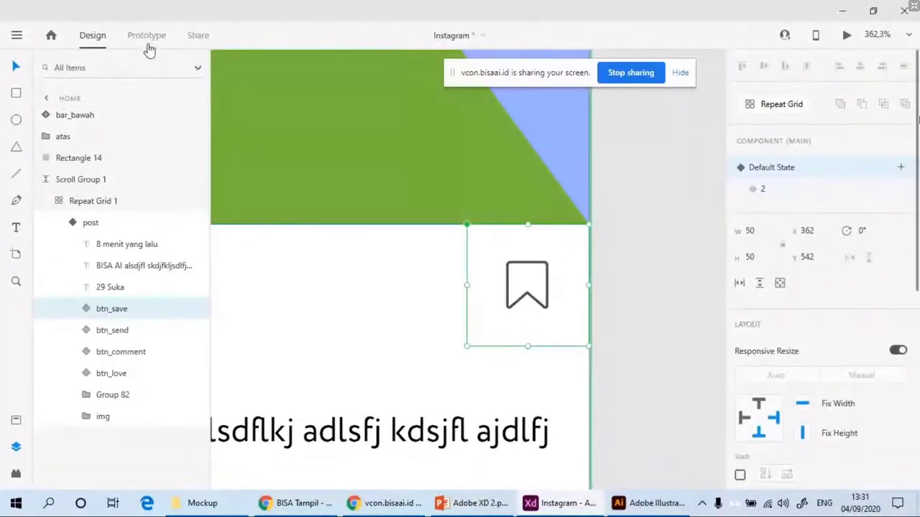
Step: Add tap Auto-Animate interactions to btn_save, from Default State to state 2 and from state 2 back to Default State
{"action": "left_click", "coordinate": [147, 36]}
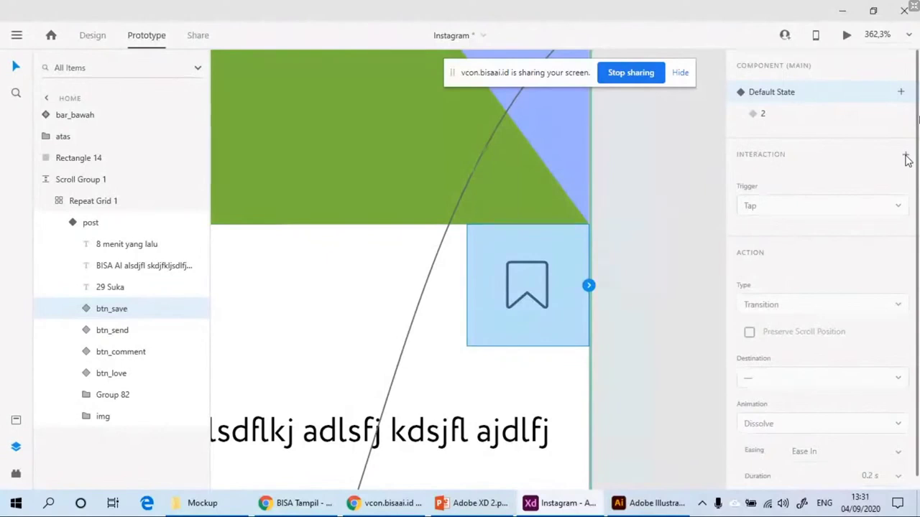
{"action": "left_click", "coordinate": [798, 377]}
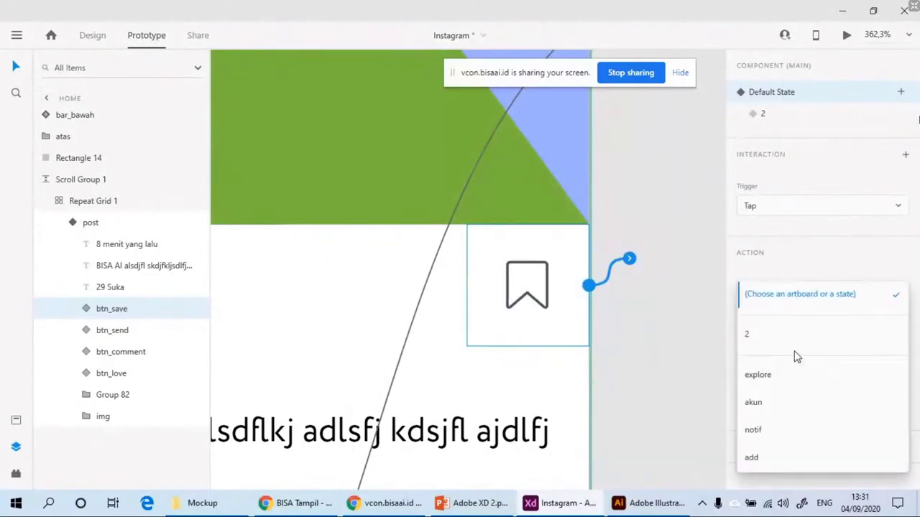
{"action": "left_click", "coordinate": [749, 337]}
{"action": "left_click", "coordinate": [774, 113]}
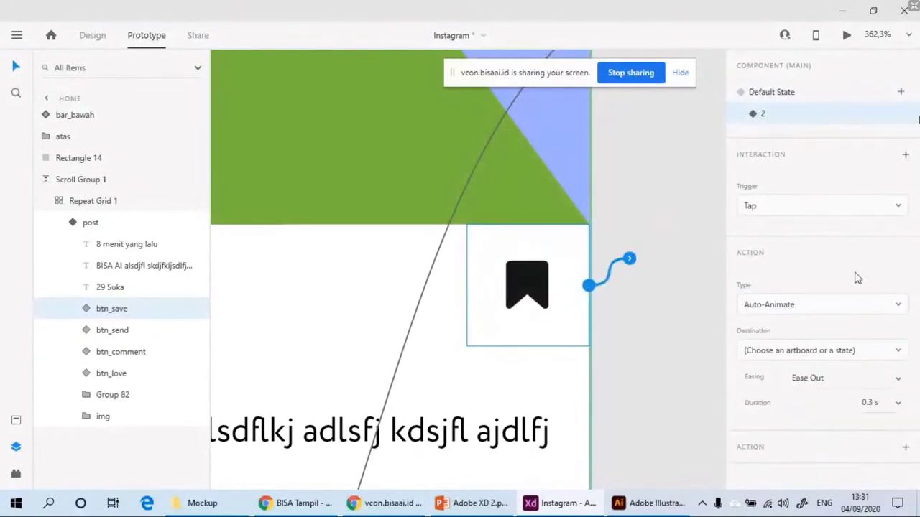
{"action": "left_click", "coordinate": [788, 352]}
{"action": "left_click", "coordinate": [781, 343]}
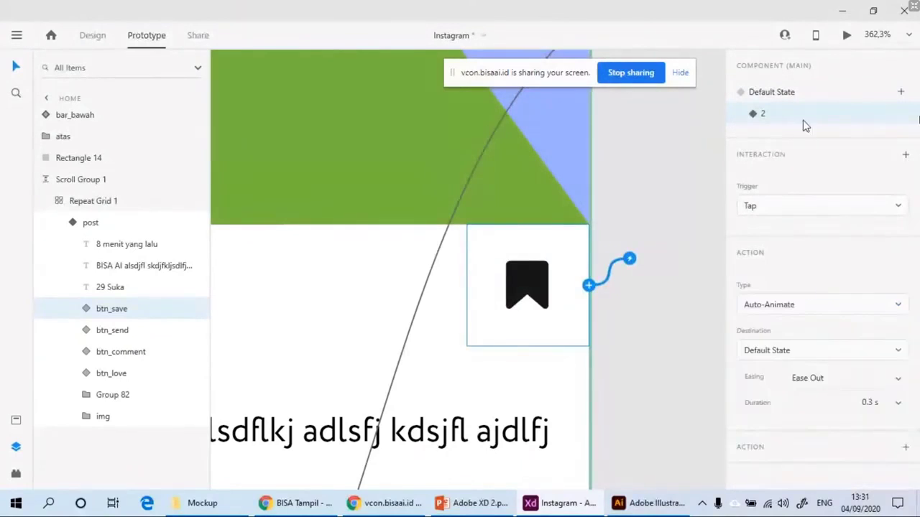
{"action": "left_click", "coordinate": [787, 94]}
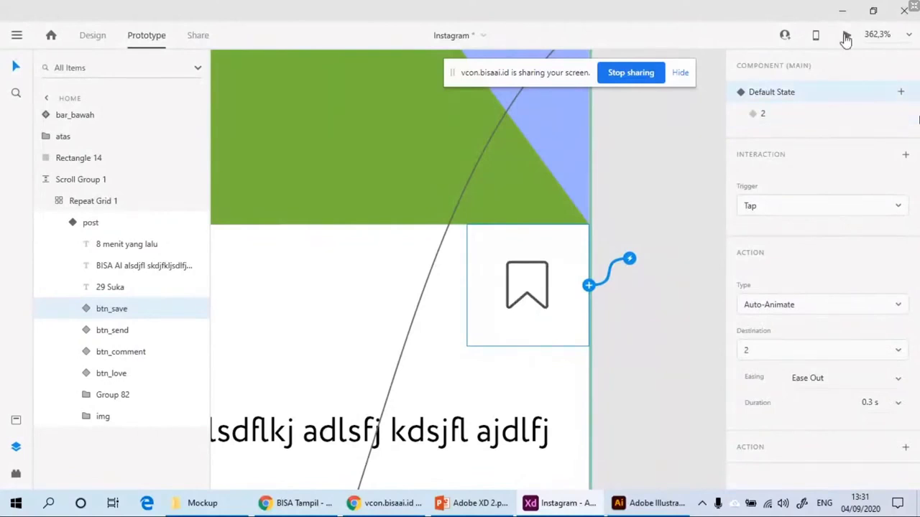
Step: Preview the prototype maximized, test toggling the like and bookmark buttons on and off, and close the preview
{"action": "left_click", "coordinate": [847, 36]}
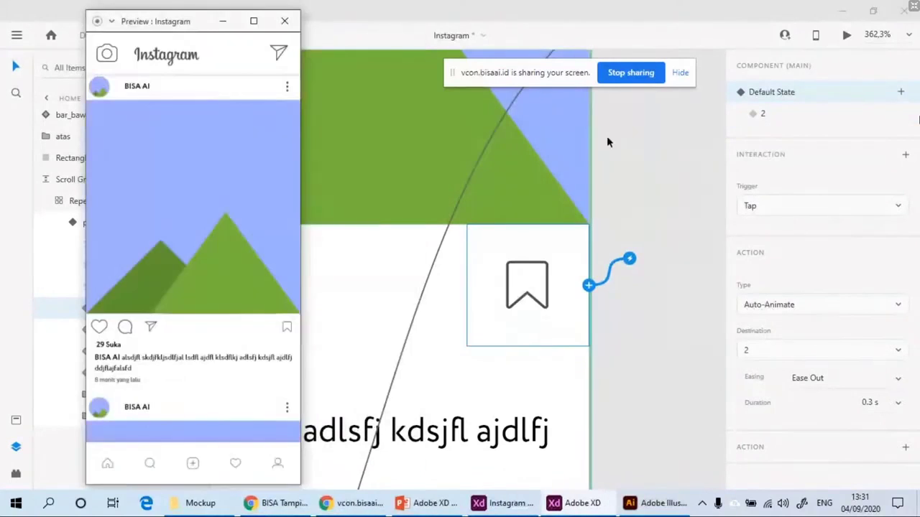
{"action": "left_click", "coordinate": [253, 21]}
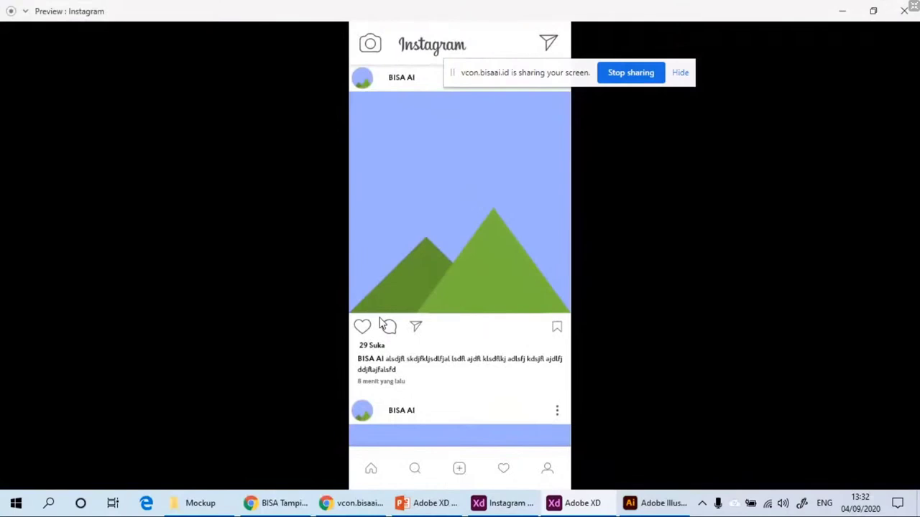
{"action": "left_click", "coordinate": [362, 326]}
{"action": "left_click", "coordinate": [557, 328]}
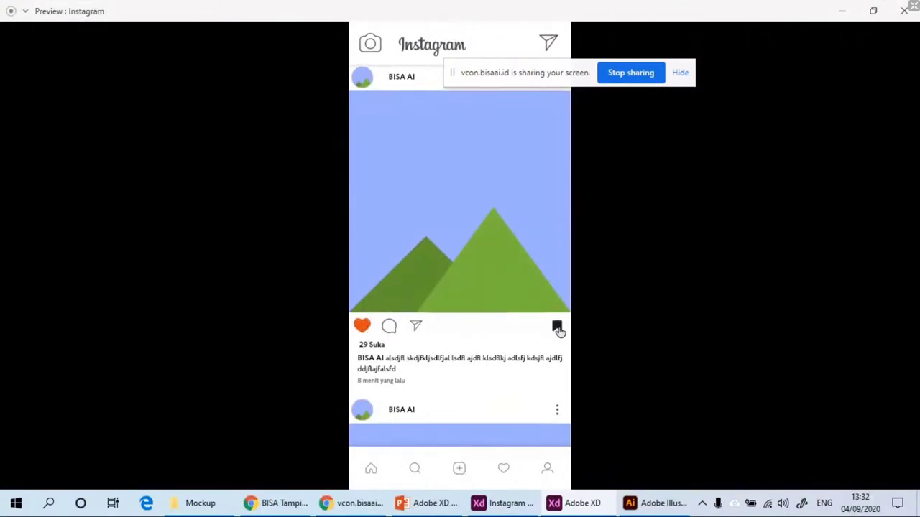
{"action": "left_click", "coordinate": [558, 329]}
{"action": "left_click", "coordinate": [363, 326]}
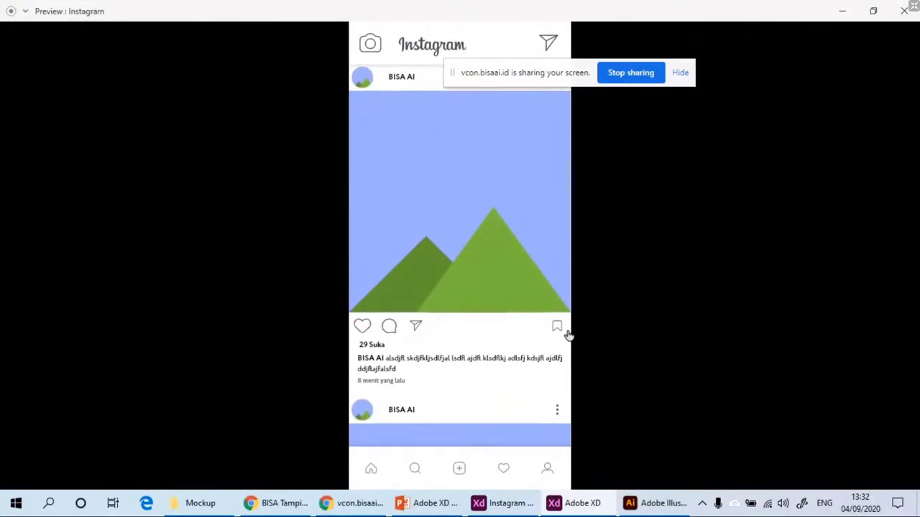
{"action": "left_click", "coordinate": [558, 328]}
{"action": "key", "text": "alt+F4"}
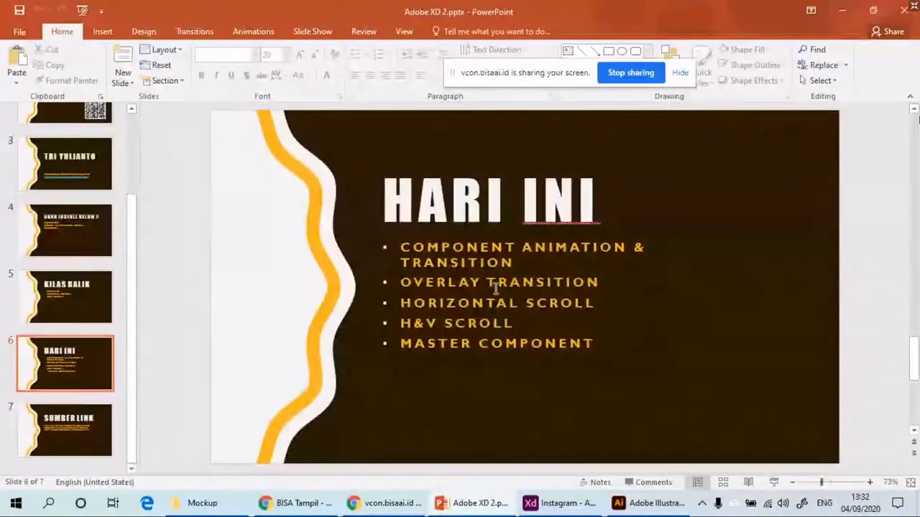
{"action": "left_click", "coordinate": [489, 505]}
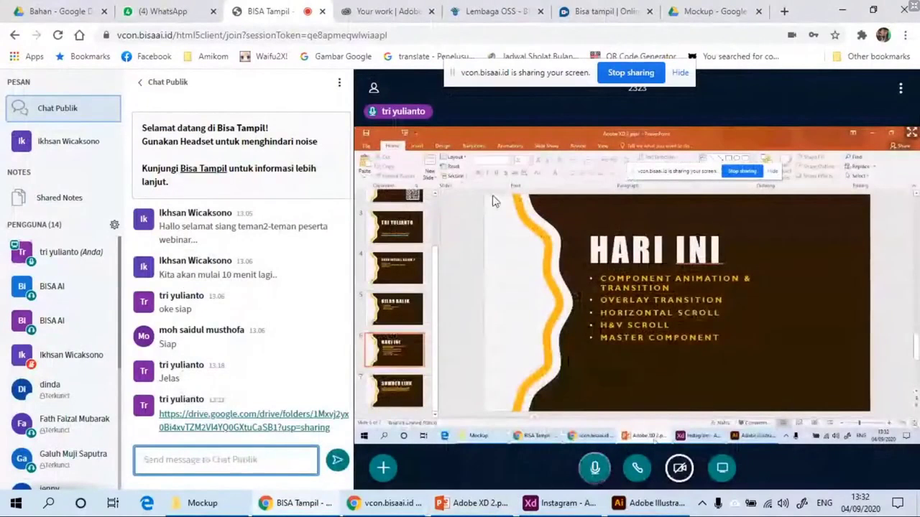
{"action": "left_click", "coordinate": [711, 16]}
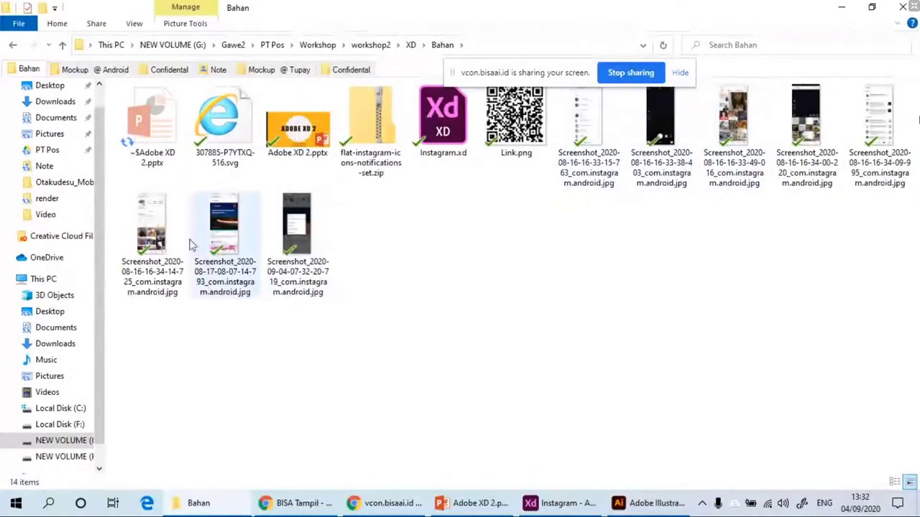
{"action": "left_click", "coordinate": [293, 230]}
{"action": "double_click", "coordinate": [292, 230]}
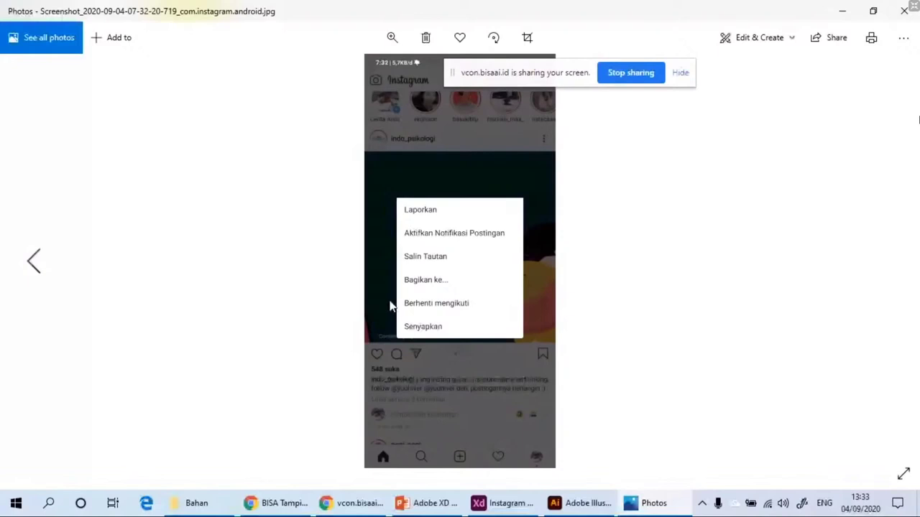
Step: Switch back to Adobe XD and put the Instagram document in Design mode
{"action": "key", "text": "alt+Tab"}
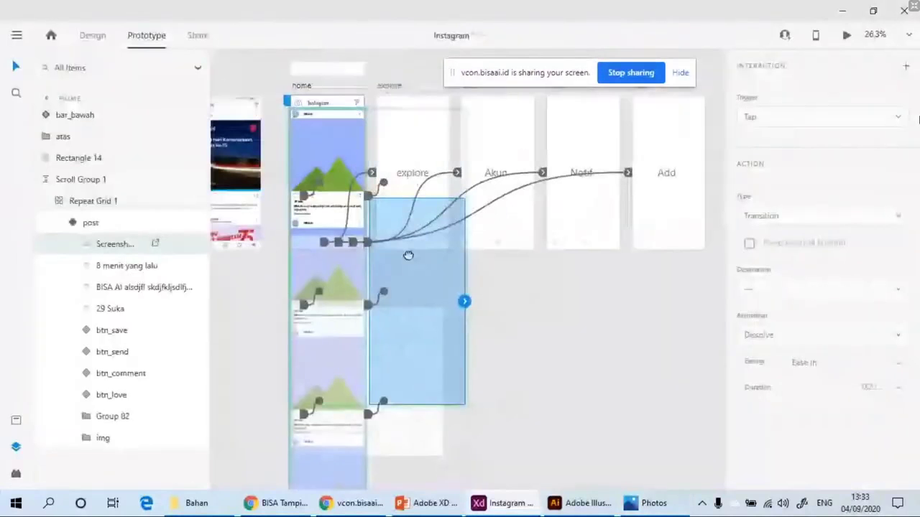
{"action": "key", "text": "ctrl+1"}
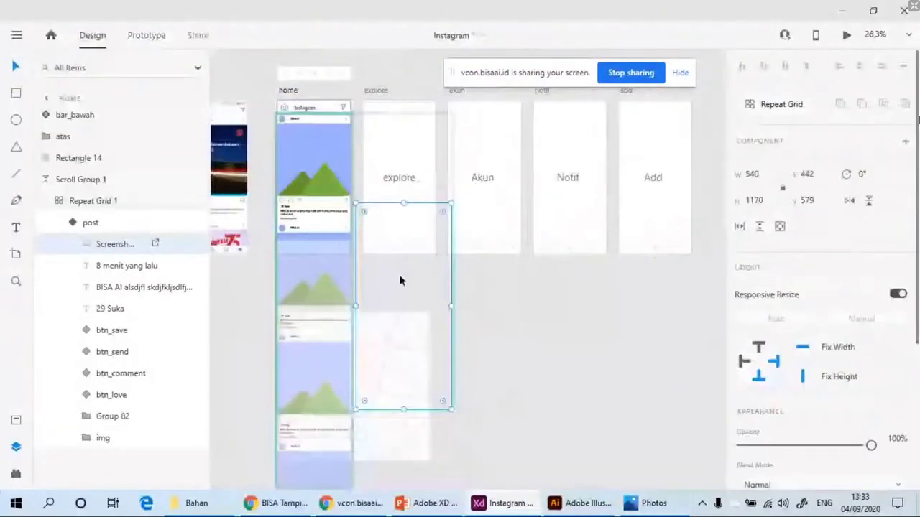
Step: Try moving the screenshot placed inside the post component out below the artboards, then undo its placement
{"action": "left_click_drag", "start_coordinate": [446, 296], "coordinate": [615, 350]}
{"action": "key", "text": "ctrl+z"}
{"action": "key", "text": "ctrl+z"}
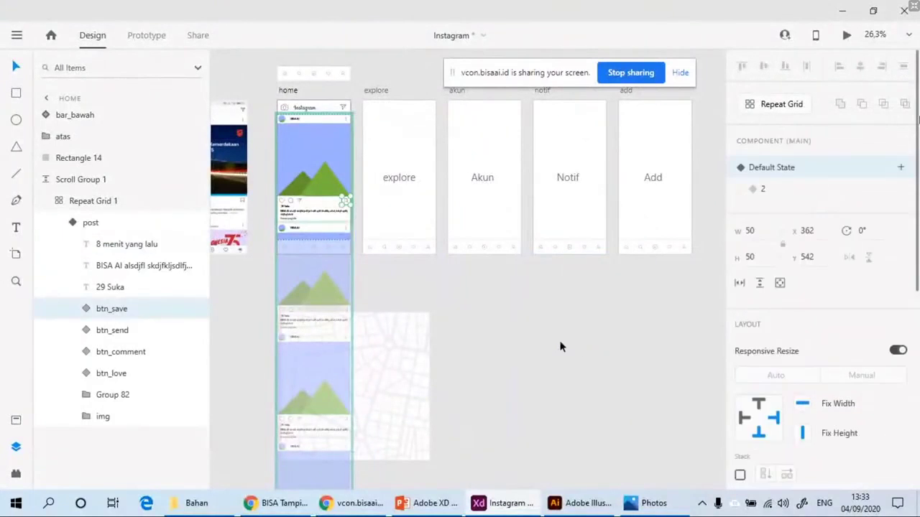
{"action": "key", "text": "ctrl+z"}
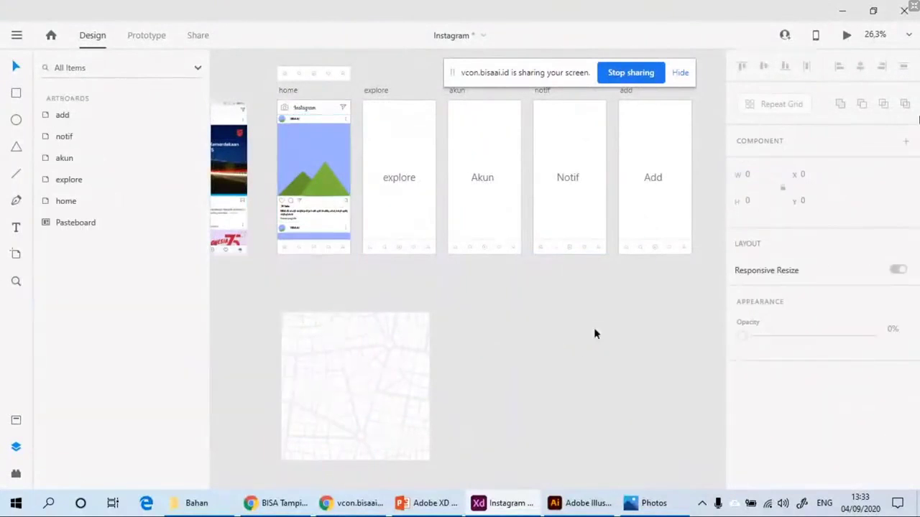
Step: Place the 2020-09-04 options menu screenshot from the Bahan folder on the empty pasteboard below the artboards
{"action": "left_click", "coordinate": [208, 513]}
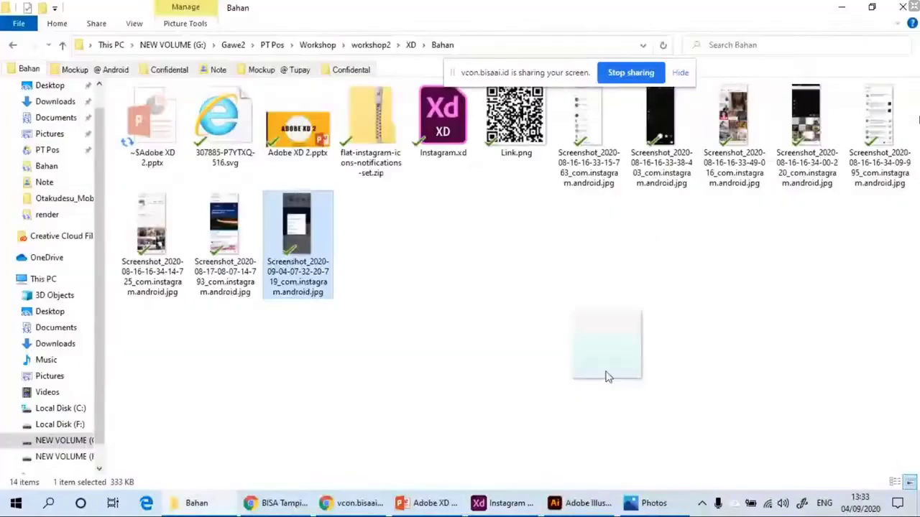
{"action": "left_click", "coordinate": [517, 503]}
{"action": "left_click_drag", "start_coordinate": [517, 496], "coordinate": [631, 337]}
Step: Duplicate the add artboard and place the copy directly to its right in the artboard row
{"action": "scroll", "coordinate": [510, 196], "scroll_direction": "up", "scroll_amount": 3}
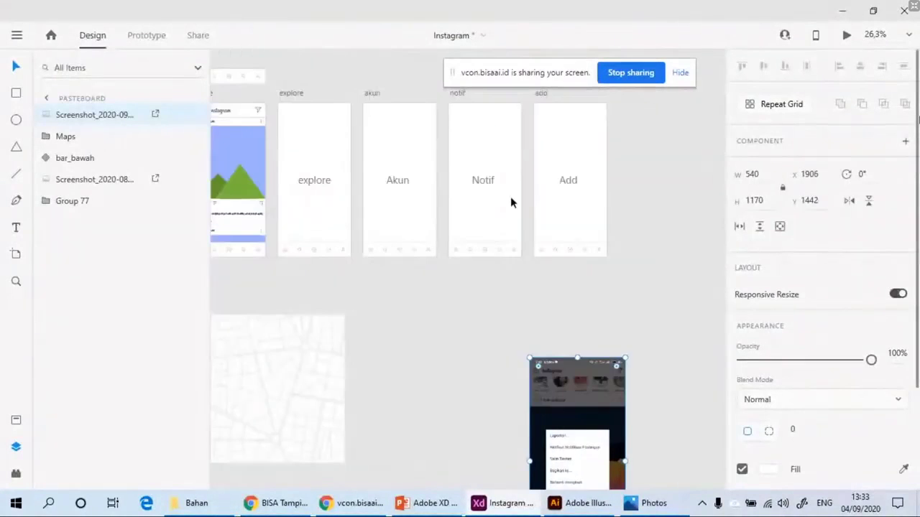
{"action": "scroll", "coordinate": [555, 242], "scroll_direction": "up", "scroll_amount": 3}
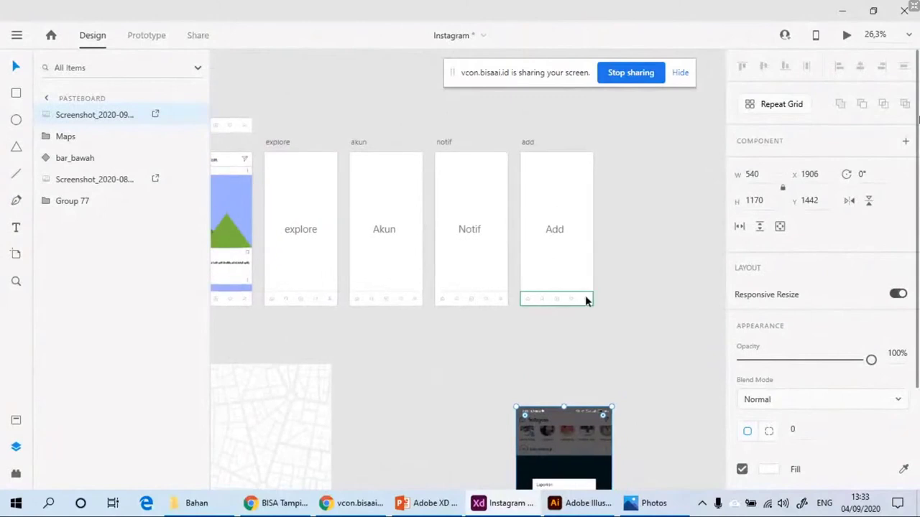
{"action": "left_click", "coordinate": [536, 147]}
{"action": "scroll", "coordinate": [496, 202], "scroll_direction": "right", "scroll_amount": 3}
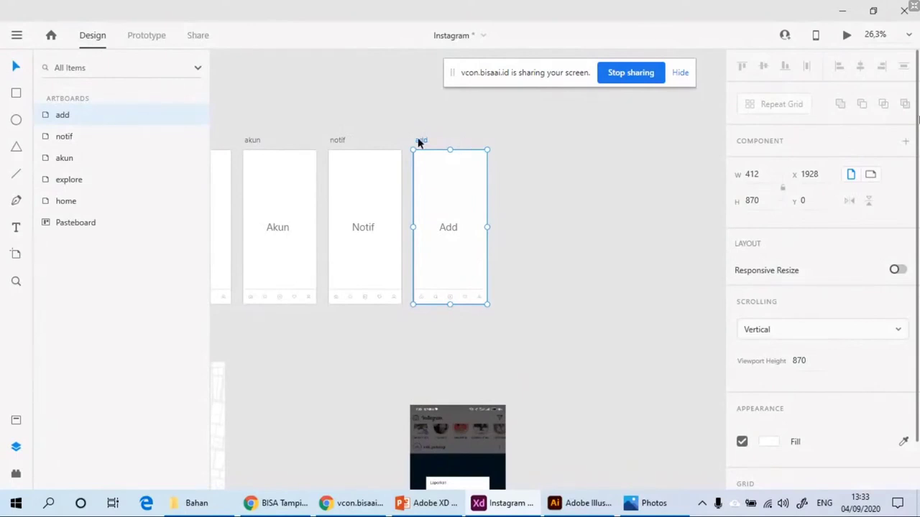
{"action": "left_click_drag", "start_coordinate": [419, 142], "coordinate": [508, 142]}
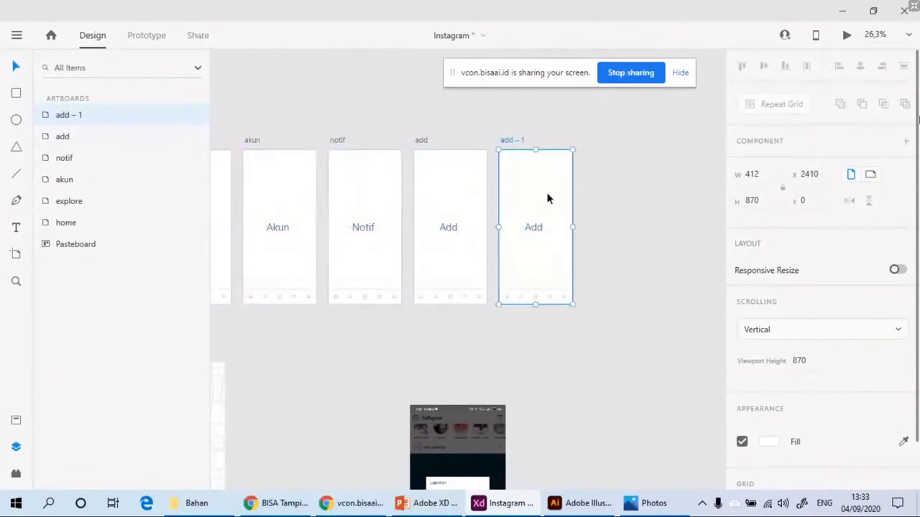
Step: Rename the duplicated artboard as overlay
{"action": "double_click", "coordinate": [509, 141]}
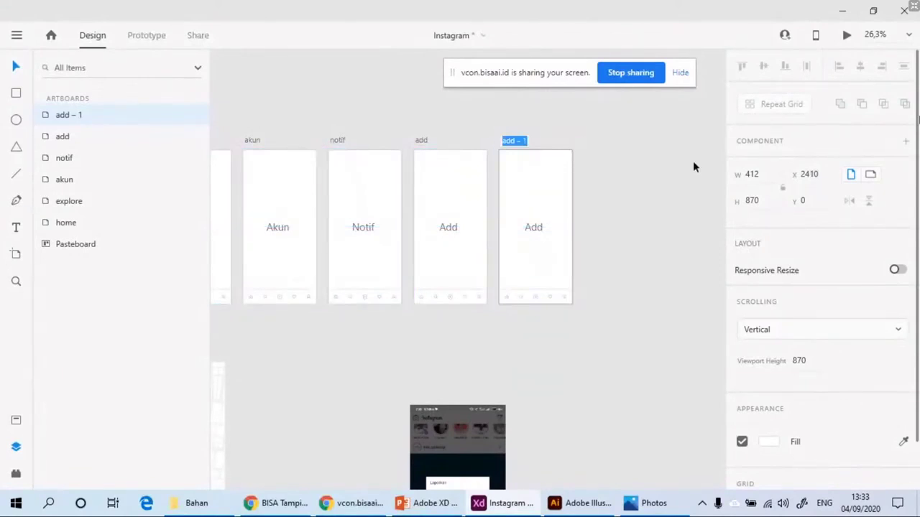
{"action": "type", "text": "d"}
{"action": "key", "text": "BackSpace"}
{"action": "type", "text": "overlay"}
{"action": "key", "text": "Return"}
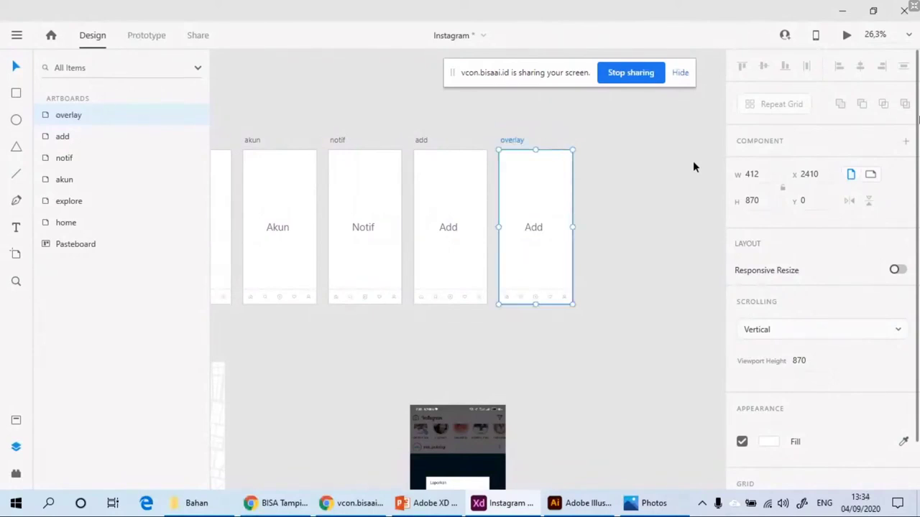
Step: Move the options menu screenshot beside the overlay artboard on its right, leaving a 70 px gap
{"action": "left_click", "coordinate": [694, 167]}
{"action": "key", "text": "ctrl+v"}
{"action": "left_click_drag", "start_coordinate": [663, 268], "coordinate": [638, 184]}
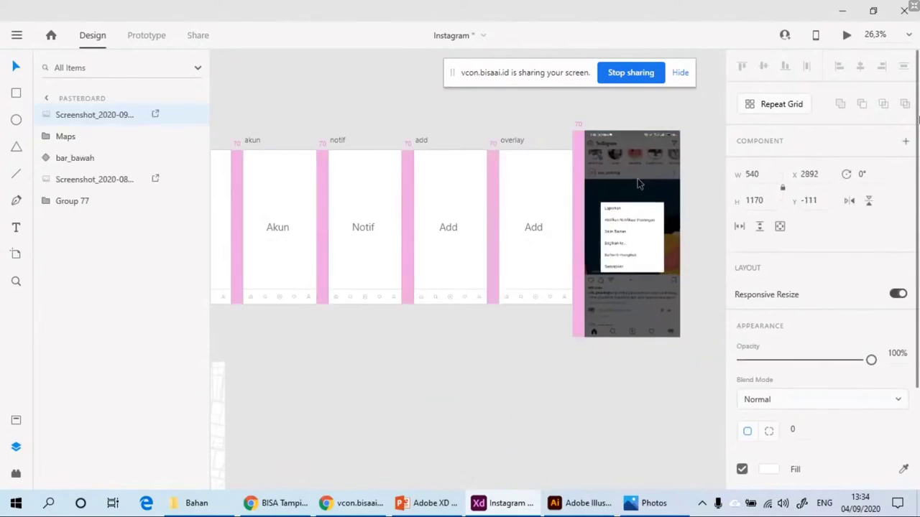
Step: Delete the bottom navigation bar and the Add text from the overlay artboard
{"action": "scroll", "coordinate": [642, 228], "scroll_direction": "up", "scroll_amount": 5}
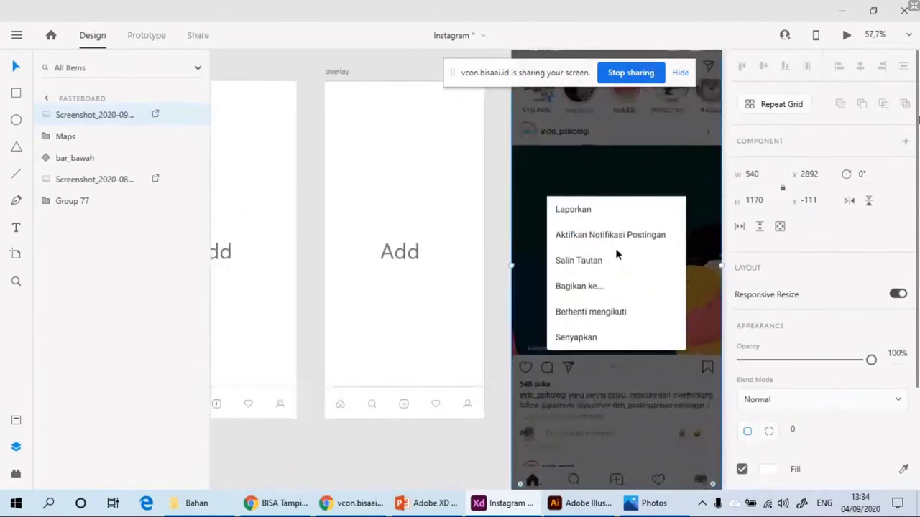
{"action": "left_click", "coordinate": [417, 404]}
{"action": "key", "text": "Delete"}
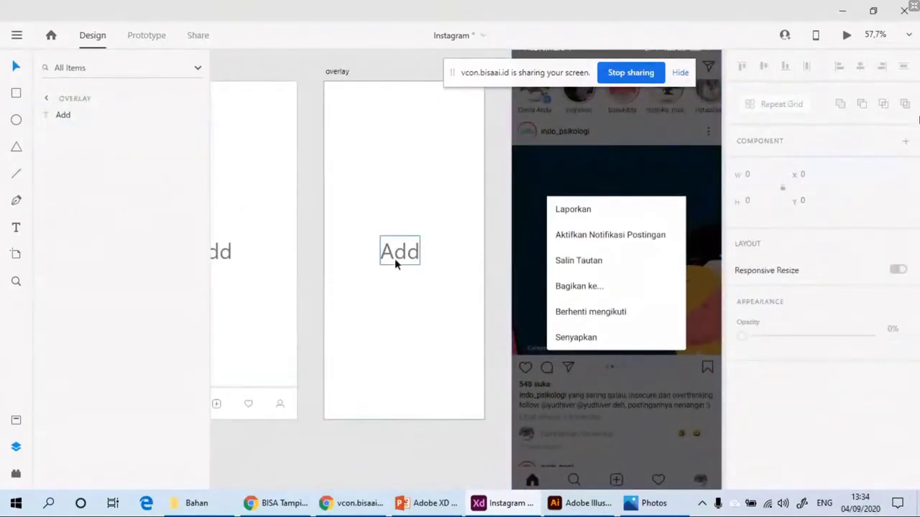
{"action": "left_click", "coordinate": [396, 252]}
{"action": "key", "text": "Delete"}
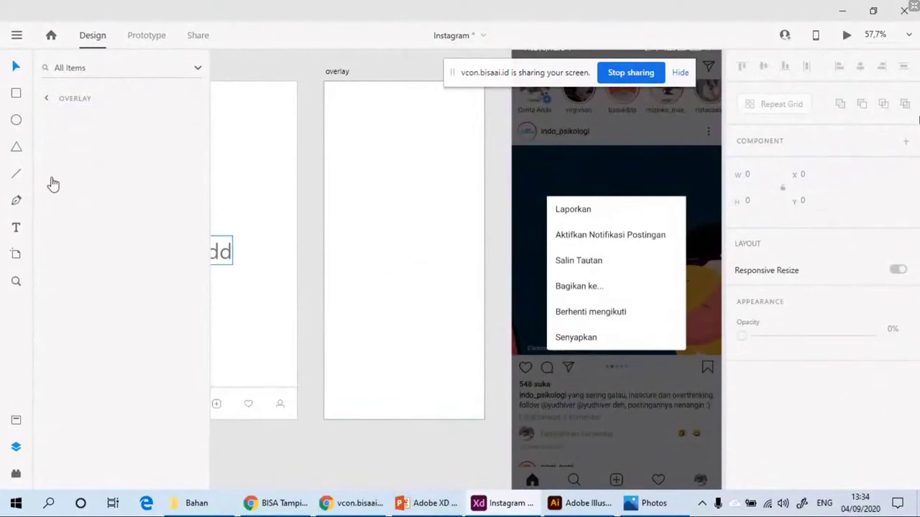
Step: Draw a rectangle about 351 by 403 over the screenshot's white menu box and turn off its fill
{"action": "left_click", "coordinate": [16, 93]}
{"action": "left_click_drag", "start_coordinate": [547, 196], "coordinate": [687, 354]}
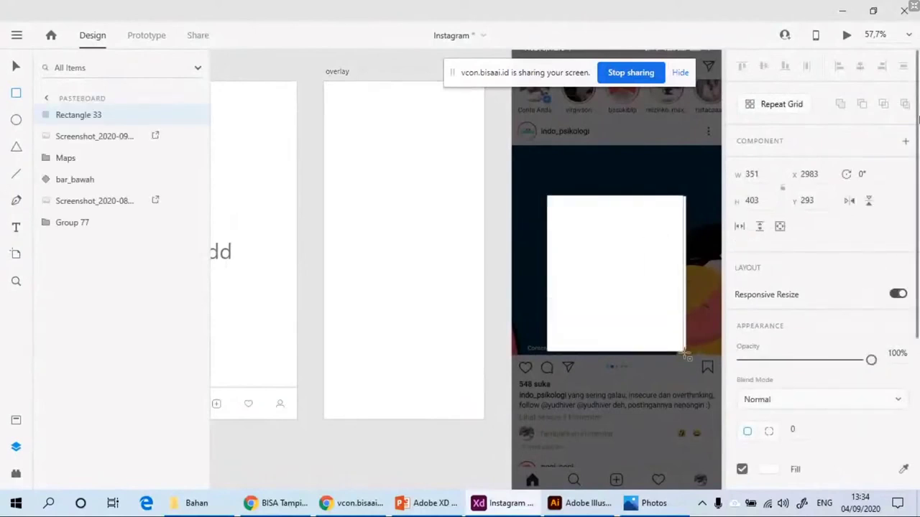
{"action": "scroll", "coordinate": [776, 349], "scroll_direction": "down", "scroll_amount": 5}
{"action": "left_click", "coordinate": [741, 239]}
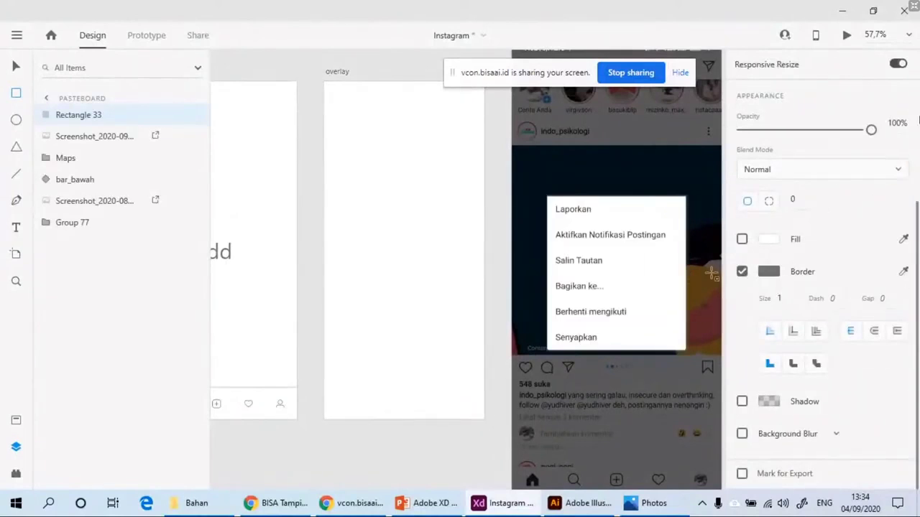
Step: Change the menu rectangle's border color to white, #FFFFFF
{"action": "left_click_drag", "start_coordinate": [711, 273], "coordinate": [554, 298]}
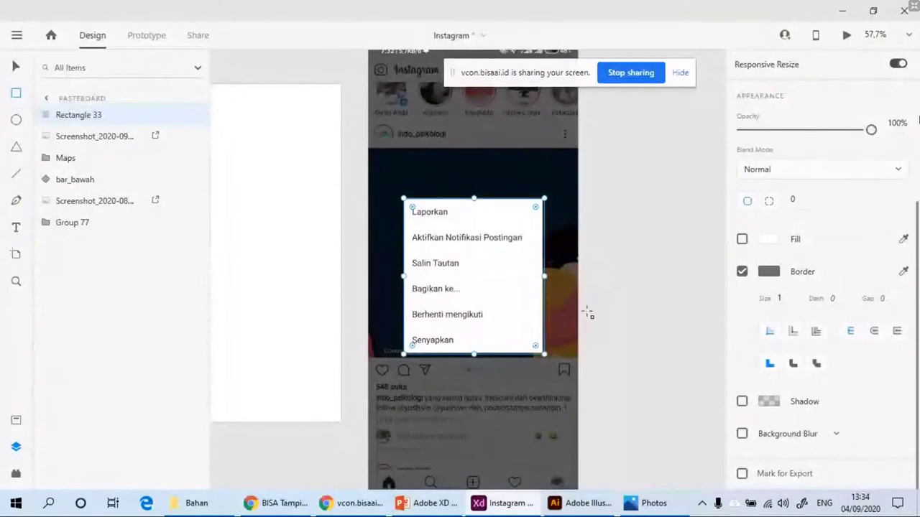
{"action": "scroll", "coordinate": [588, 313], "scroll_direction": "up", "scroll_amount": 5}
{"action": "key", "text": "v"}
{"action": "left_click", "coordinate": [768, 272]}
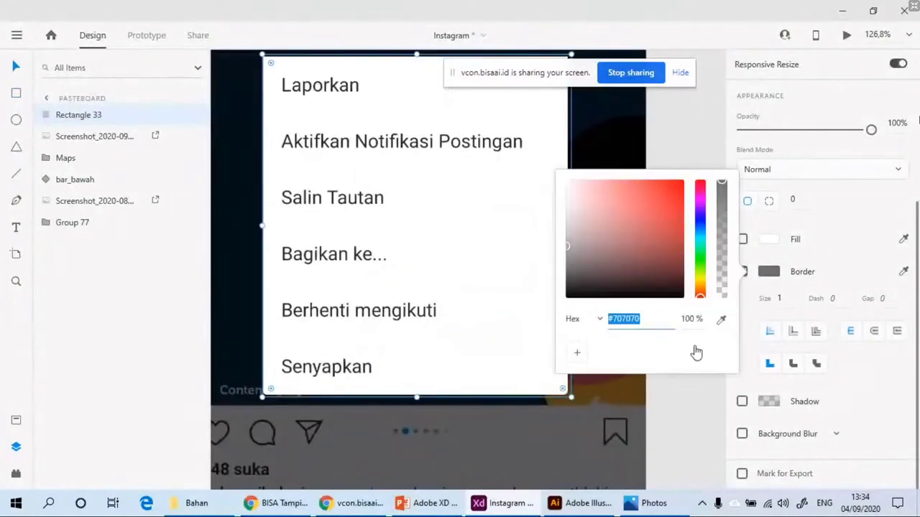
{"action": "mouse_move", "coordinate": [605, 263]}
{"action": "left_mouse_down"}
{"action": "mouse_move", "coordinate": [571, 181]}
{"action": "mouse_move", "coordinate": [559, 177]}
{"action": "left_mouse_up"}
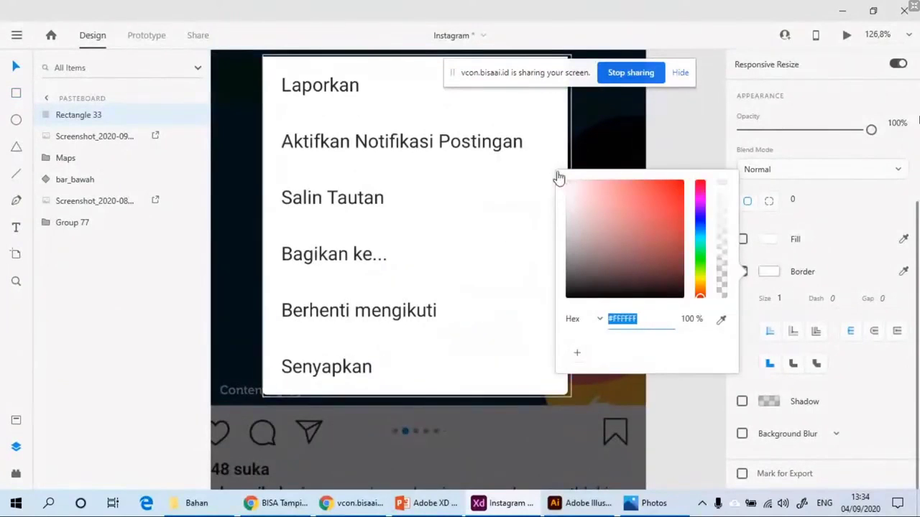
{"action": "left_click", "coordinate": [850, 198]}
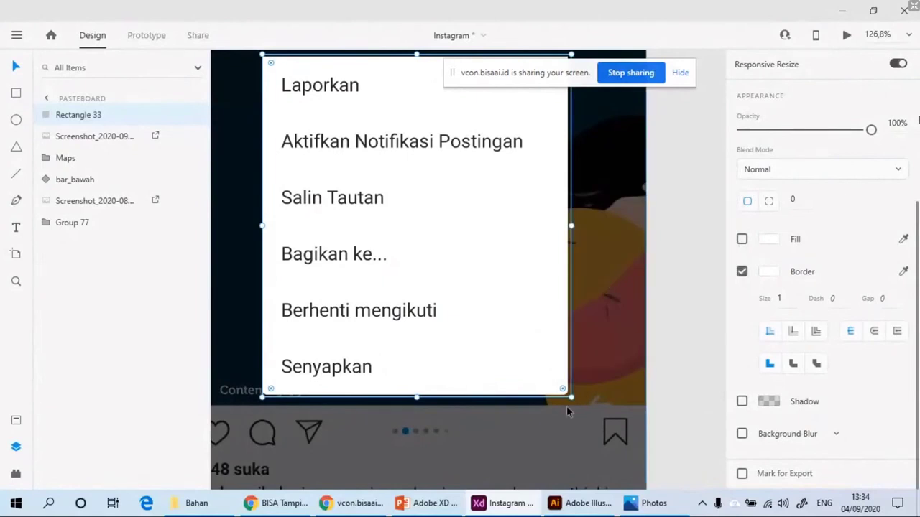
Step: Resize the rectangle from its bottom-right corner to match the corner of the screenshot's menu box
{"action": "left_click_drag", "start_coordinate": [571, 398], "coordinate": [527, 380]}
{"action": "scroll", "coordinate": [585, 406], "scroll_direction": "up", "scroll_amount": 10}
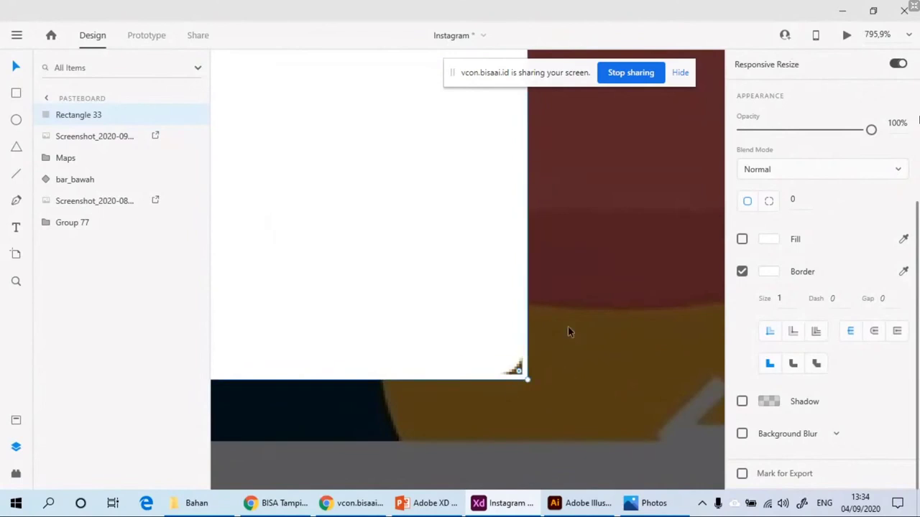
{"action": "scroll", "coordinate": [568, 331], "scroll_direction": "down", "scroll_amount": 10}
{"action": "scroll", "coordinate": [595, 121], "scroll_direction": "up", "scroll_amount": 2}
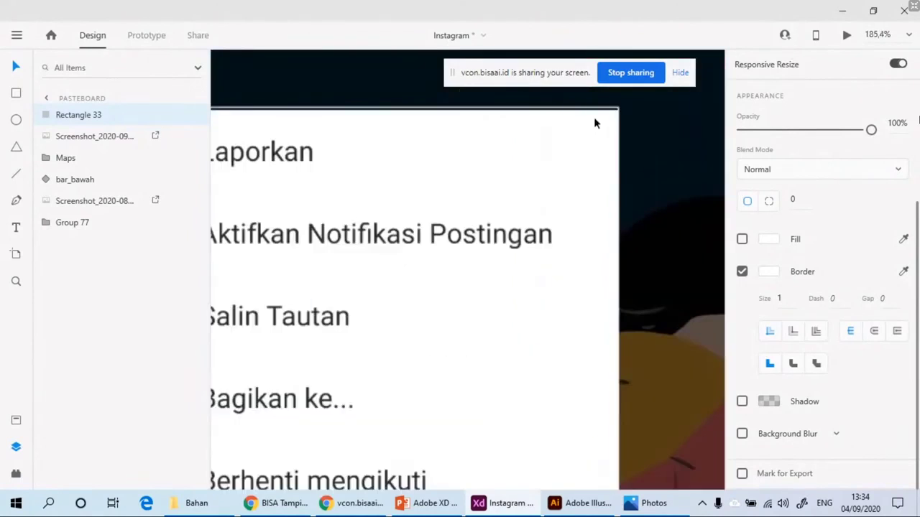
{"action": "scroll", "coordinate": [414, 228], "scroll_direction": "up", "scroll_amount": 3}
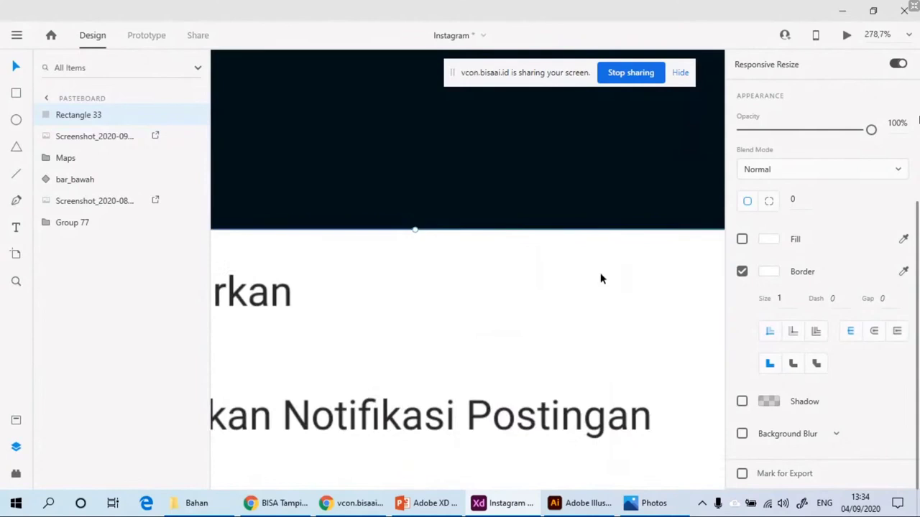
{"action": "scroll", "coordinate": [600, 272], "scroll_direction": "down", "scroll_amount": 1}
{"action": "scroll", "coordinate": [600, 285], "scroll_direction": "down", "scroll_amount": 4}
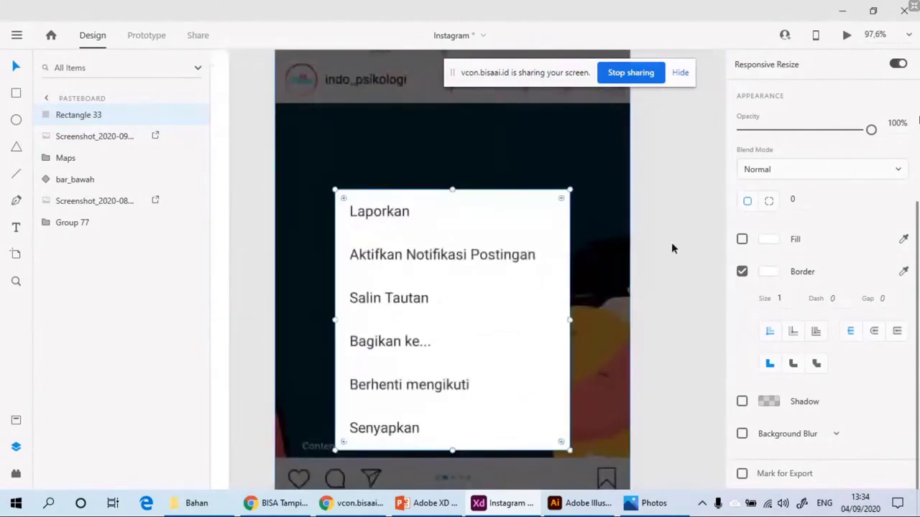
{"action": "left_click", "coordinate": [782, 298]}
{"action": "type", "text": "3"}
{"action": "key", "text": "Return"}
{"action": "key", "text": "ctrl+z"}
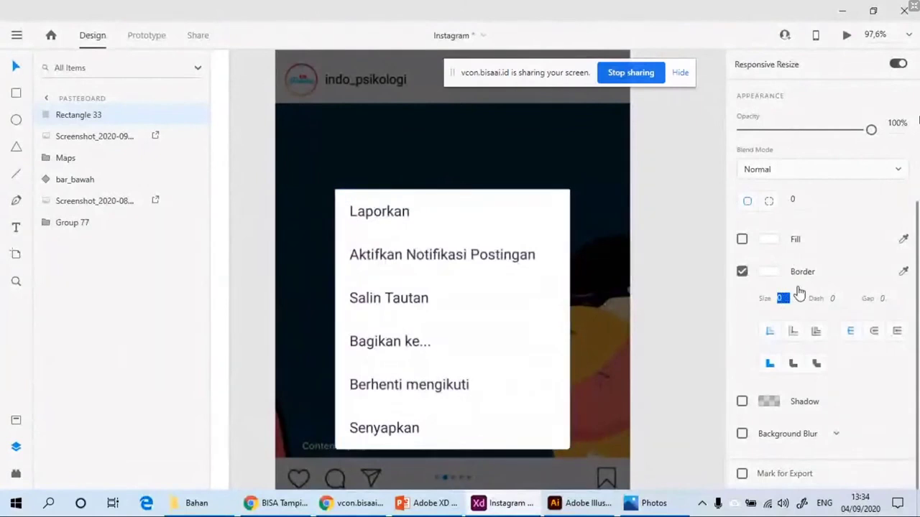
Step: Turn on the fill of the menu rectangle
{"action": "left_click", "coordinate": [766, 369]}
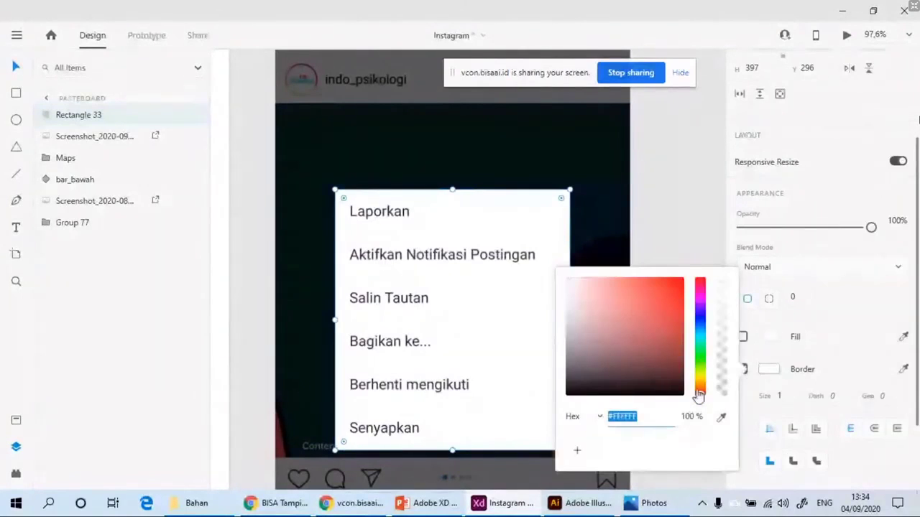
{"action": "left_click", "coordinate": [802, 335]}
{"action": "left_click", "coordinate": [742, 338]}
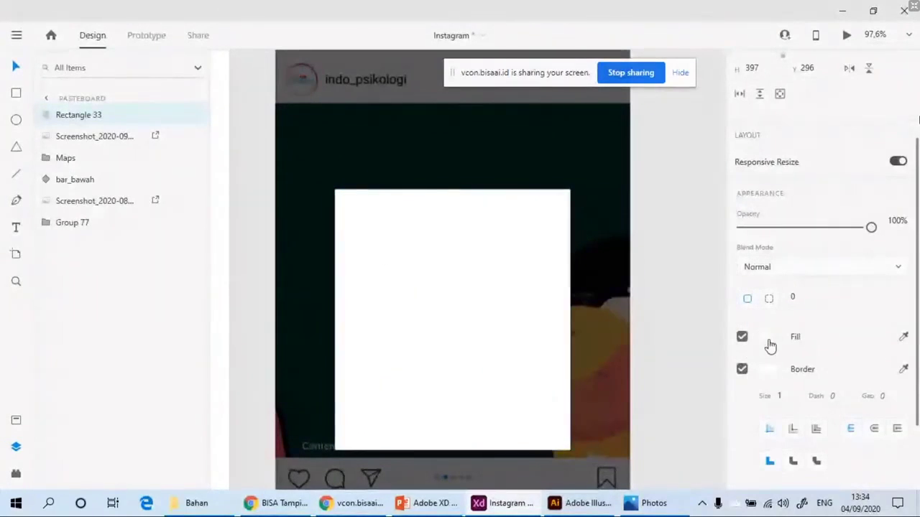
{"action": "left_click", "coordinate": [768, 338]}
Step: Change the menu rectangle's border color to yellow, #EEFF00, and set the border size to 2
{"action": "left_click", "coordinate": [768, 370]}
{"action": "left_click", "coordinate": [768, 370]}
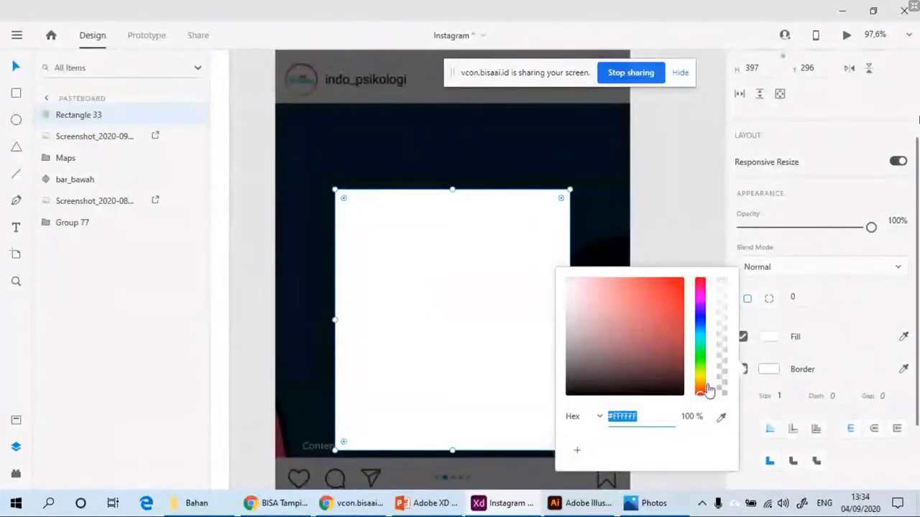
{"action": "left_click_drag", "start_coordinate": [708, 390], "coordinate": [701, 375]}
{"action": "left_click_drag", "start_coordinate": [672, 315], "coordinate": [683, 278]}
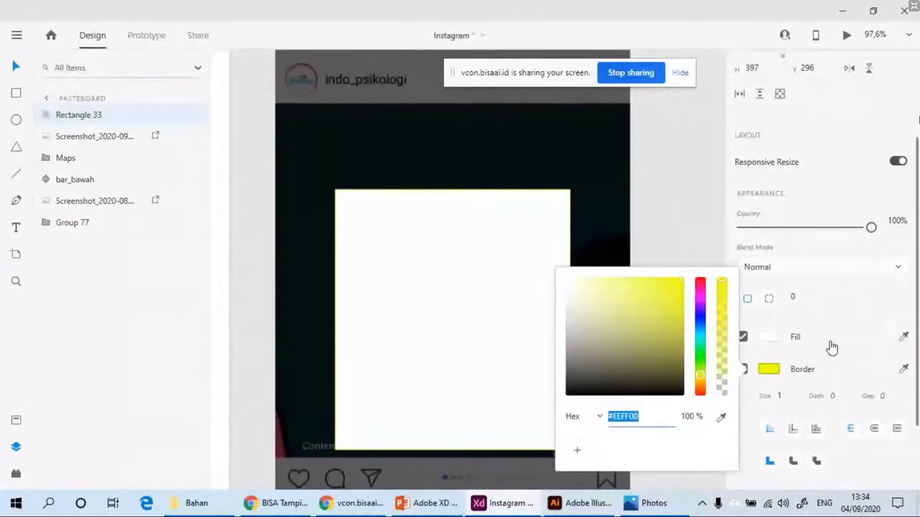
{"action": "left_click", "coordinate": [796, 398]}
{"action": "key", "text": "Up"}
{"action": "left_click", "coordinate": [797, 382]}
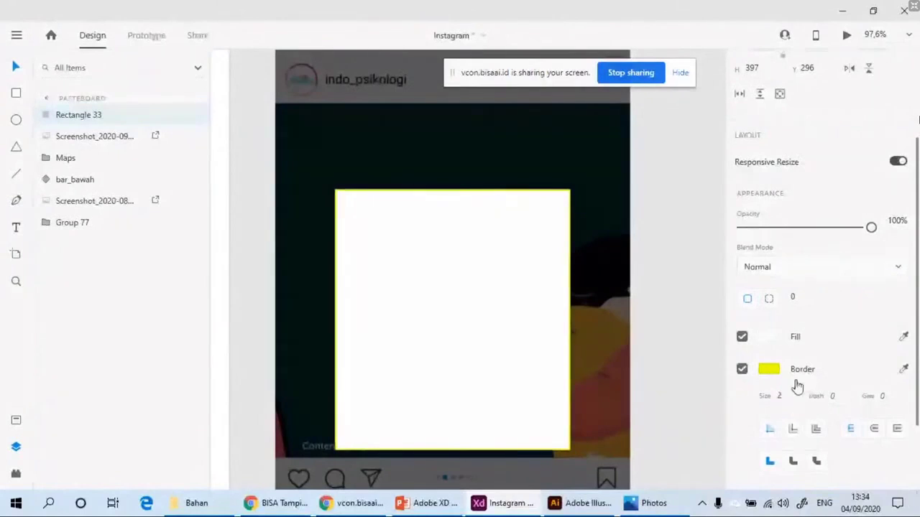
Step: Round all corners of the menu rectangle with a corner radius of 5
{"action": "left_click", "coordinate": [800, 296]}
{"action": "key", "text": "Up"}
{"action": "key", "text": "Up"}
{"action": "key", "text": "Up"}
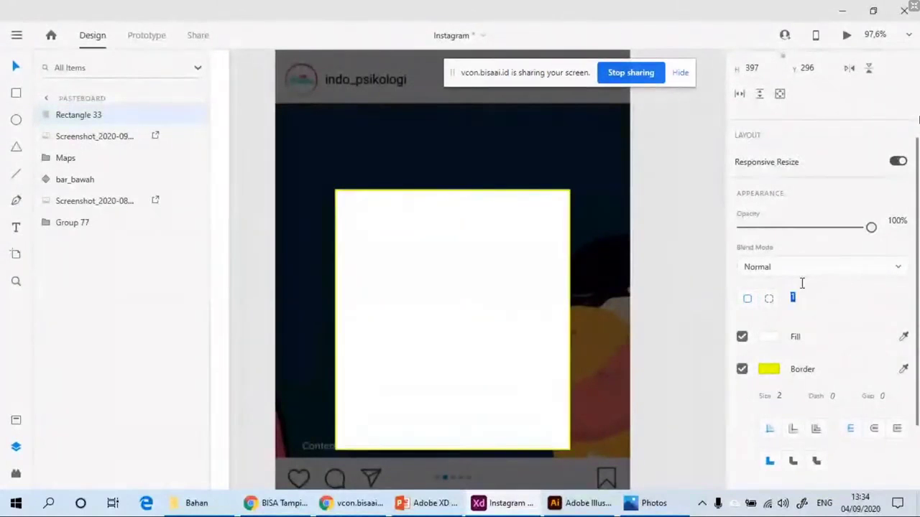
{"action": "scroll", "coordinate": [571, 192], "scroll_direction": "up", "scroll_amount": 5}
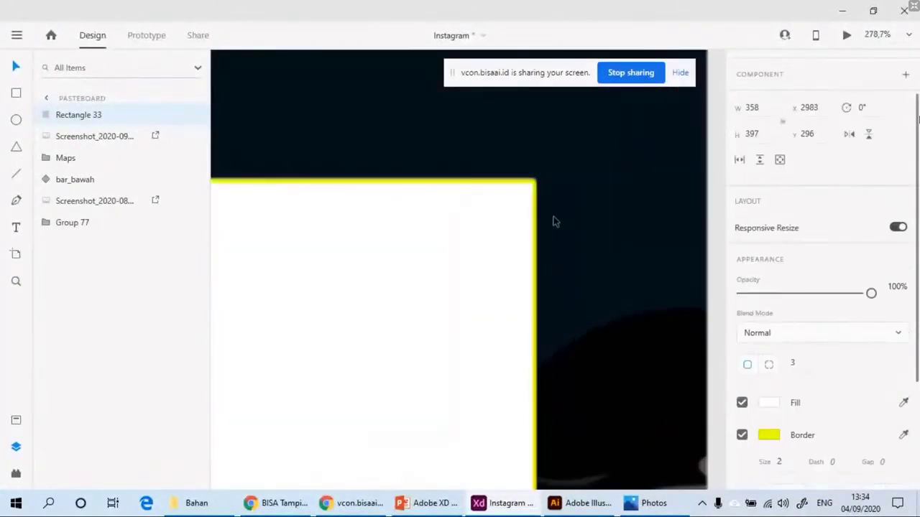
{"action": "scroll", "coordinate": [537, 184], "scroll_direction": "up", "scroll_amount": 4}
{"action": "left_click", "coordinate": [793, 364]}
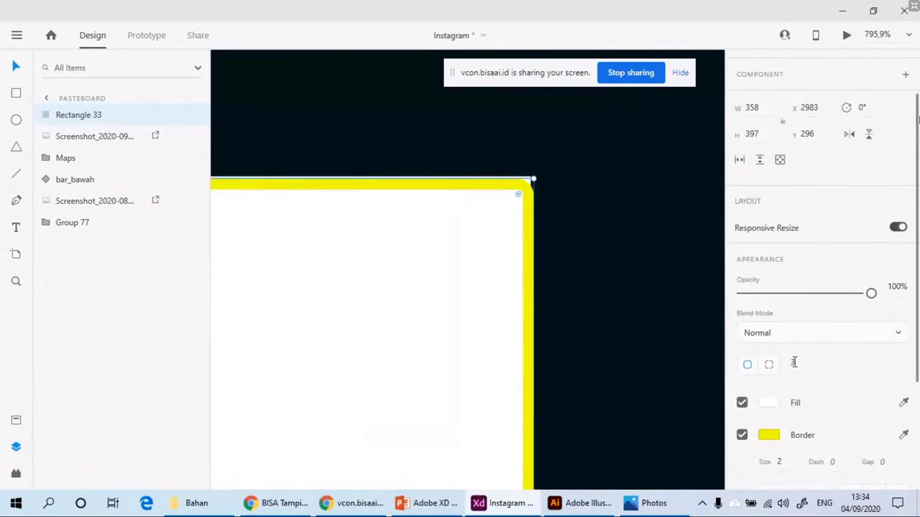
{"action": "key", "text": "shift+Up"}
{"action": "key", "text": "shift+Up"}
{"action": "key", "text": "shift+Down"}
{"action": "key", "text": "Down"}
{"action": "key", "text": "Down"}
{"action": "key", "text": "Down"}
{"action": "key", "text": "Down"}
{"action": "key", "text": "Down"}
{"action": "key", "text": "Down"}
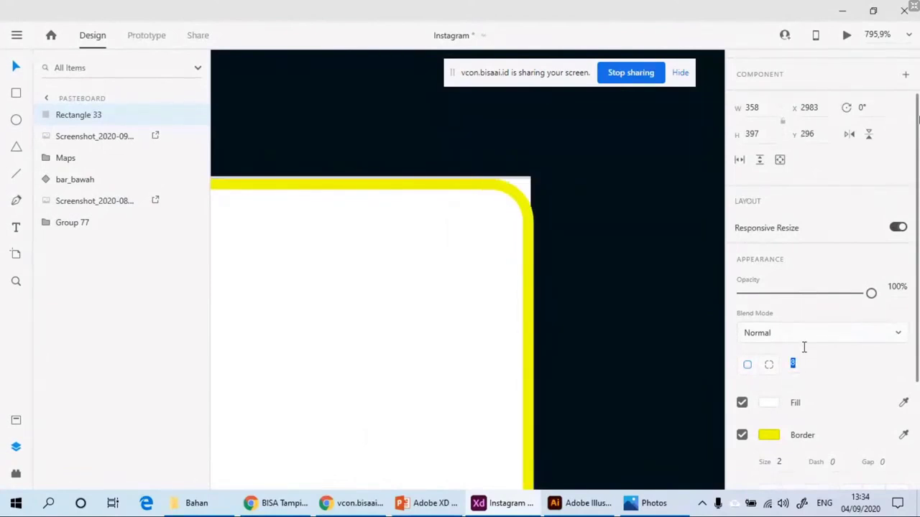
{"action": "key", "text": "Down"}
{"action": "key", "text": "Down"}
{"action": "key", "text": "Down"}
{"action": "key", "text": "Down"}
{"action": "key", "text": "Down"}
{"action": "key", "text": "Down"}
{"action": "key", "text": "Down"}
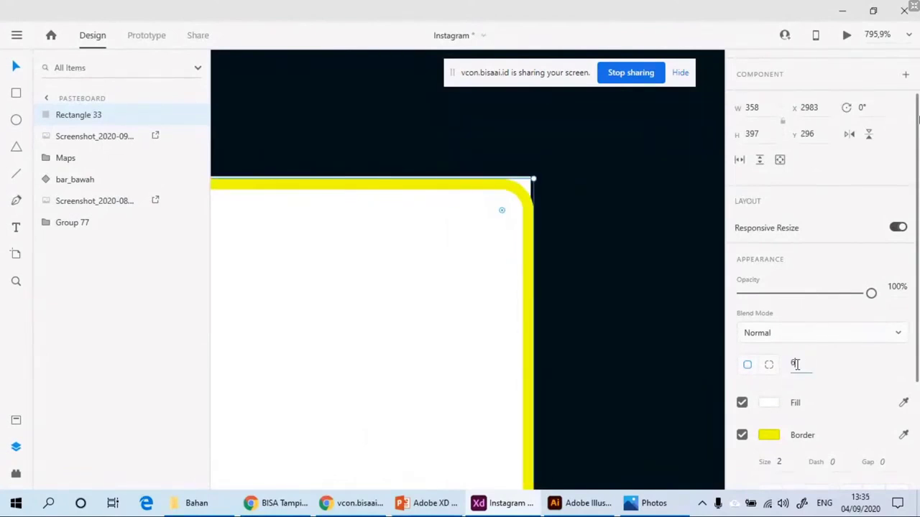
{"action": "type", "text": "5"}
Step: Turn off the menu rectangle's fill and compare its rounded bottom-right corner with the screenshot's menu box
{"action": "scroll", "coordinate": [470, 158], "scroll_direction": "down", "scroll_amount": 5}
{"action": "scroll", "coordinate": [456, 379], "scroll_direction": "left", "scroll_amount": 3}
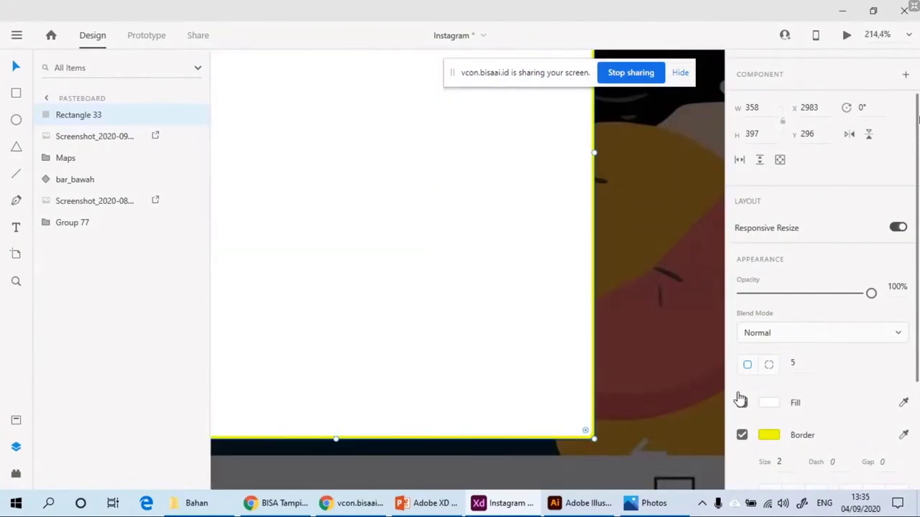
{"action": "left_click", "coordinate": [741, 403]}
{"action": "scroll", "coordinate": [585, 431], "scroll_direction": "up", "scroll_amount": 6}
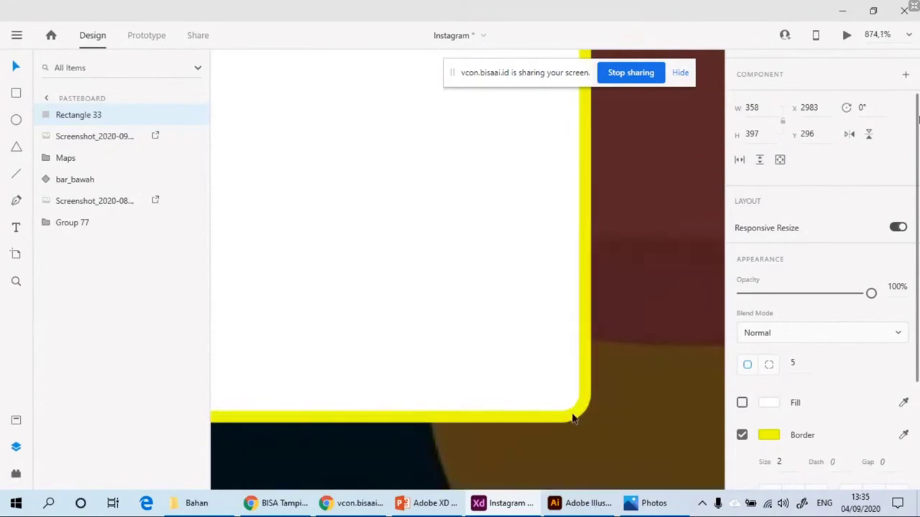
{"action": "scroll", "coordinate": [461, 324], "scroll_direction": "down", "scroll_amount": 4}
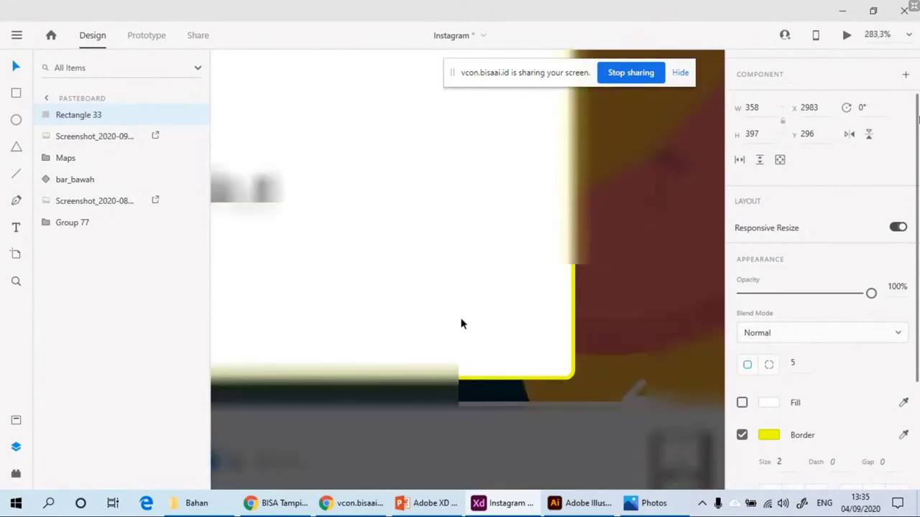
{"action": "scroll", "coordinate": [462, 325], "scroll_direction": "down", "scroll_amount": 5}
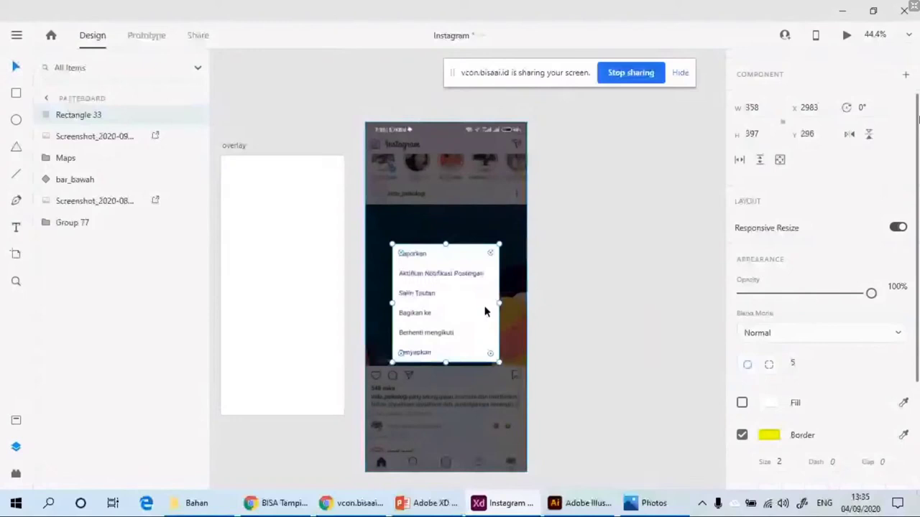
Step: Add a six-line text beside the screenshot reading Laporkan, Aktifkan notifikasi Postingan, Salin Tautan, bagikn Ke, Berhenti mengikuti, senyapkan
{"action": "key", "text": "t"}
{"action": "scroll", "coordinate": [467, 273], "scroll_direction": "down", "scroll_amount": 1}
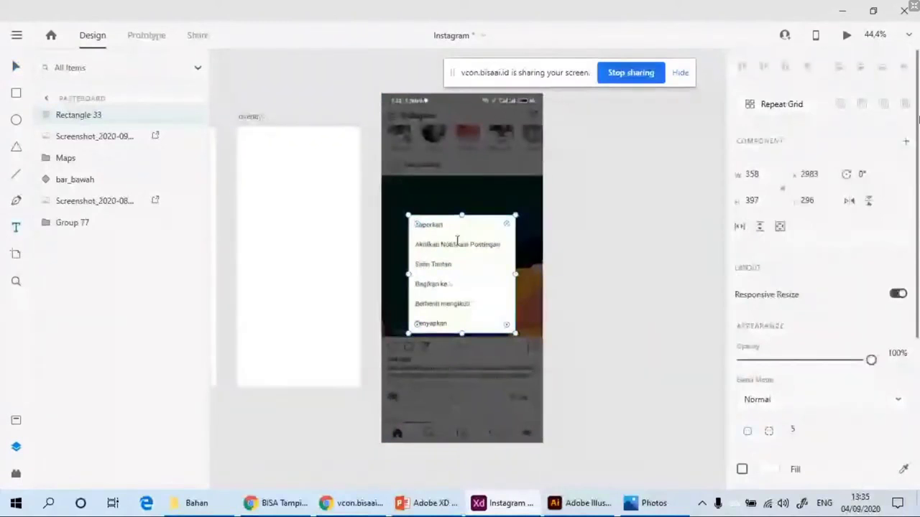
{"action": "scroll", "coordinate": [457, 240], "scroll_direction": "up", "scroll_amount": 2}
{"action": "left_click", "coordinate": [601, 225]}
{"action": "type", "text": "4"}
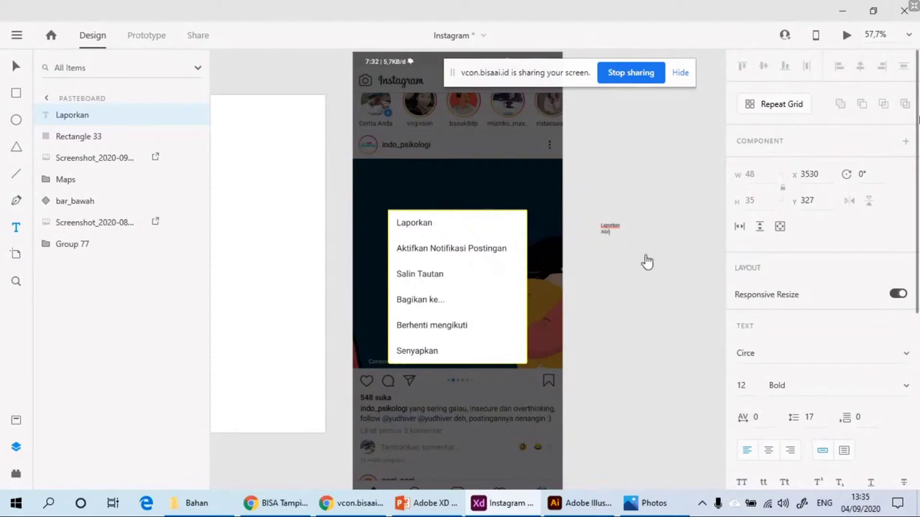
{"action": "type", "text": "No"}
{"action": "key", "text": "Return"}
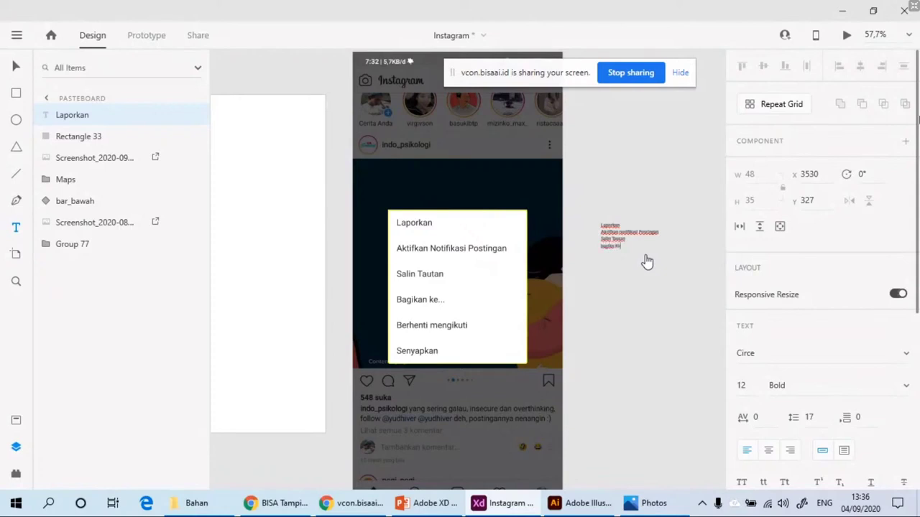
{"action": "type", "text": "Berhenti mengikuti"}
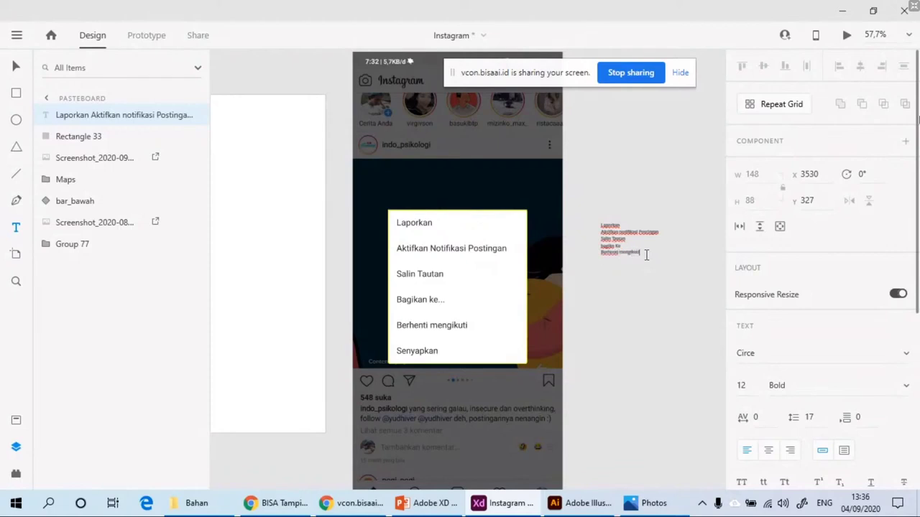
{"action": "key", "text": "Return"}
{"action": "type", "text": "Senyapkan"}
Step: Move the text block onto the menu box, aligning its first line with the screenshot's Laporkan label
{"action": "left_click", "coordinate": [17, 68]}
{"action": "left_click", "coordinate": [577, 286]}
{"action": "left_click_drag", "start_coordinate": [629, 249], "coordinate": [419, 255]}
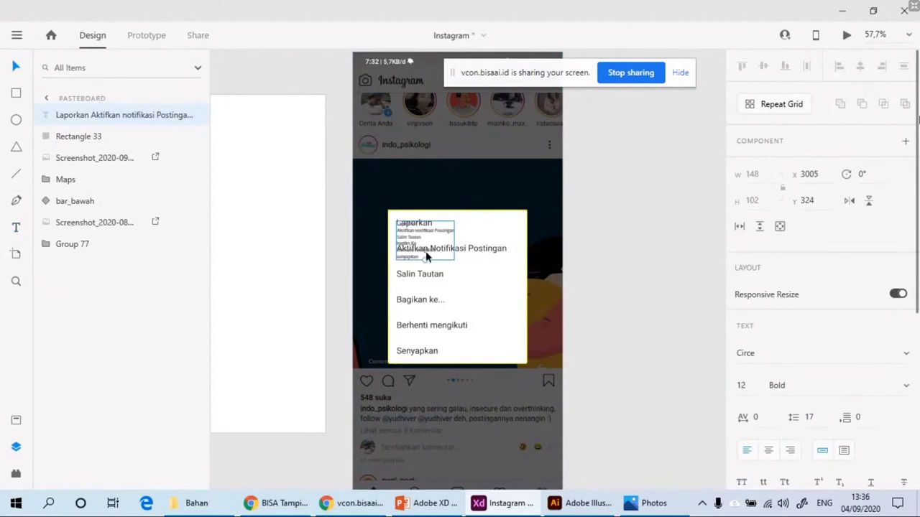
{"action": "scroll", "coordinate": [424, 251], "scroll_direction": "up", "scroll_amount": 3}
{"action": "scroll", "coordinate": [407, 220], "scroll_direction": "up", "scroll_amount": 1}
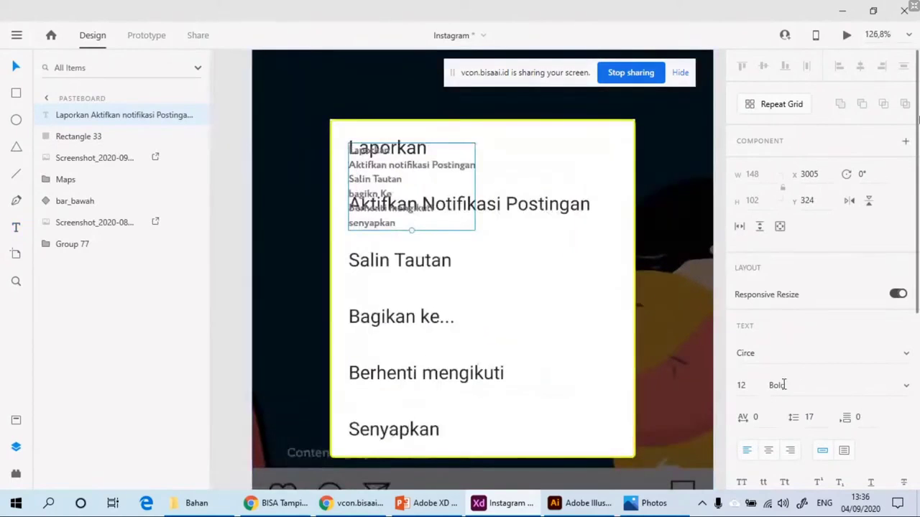
Step: Set the menu text block's font size to 16
{"action": "left_click", "coordinate": [741, 385]}
{"action": "scroll", "coordinate": [517, 319], "scroll_direction": "down", "scroll_amount": 6}
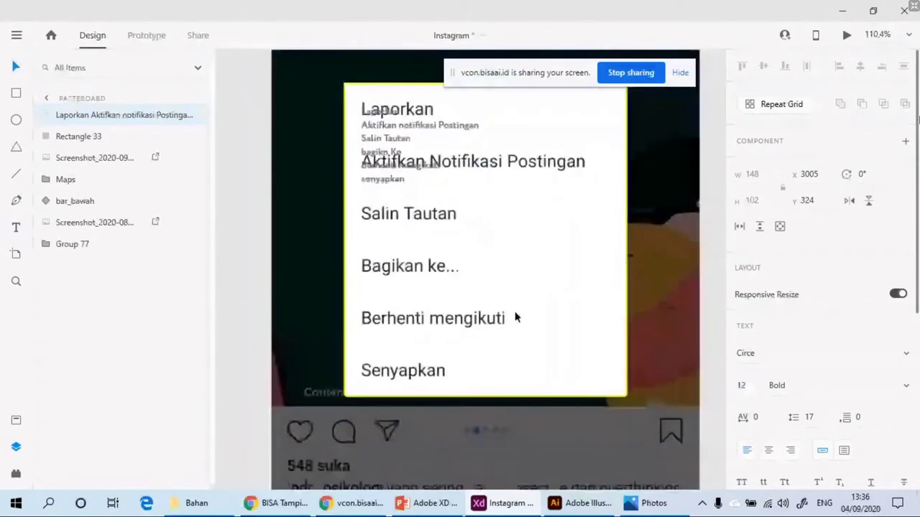
{"action": "left_click", "coordinate": [407, 199]}
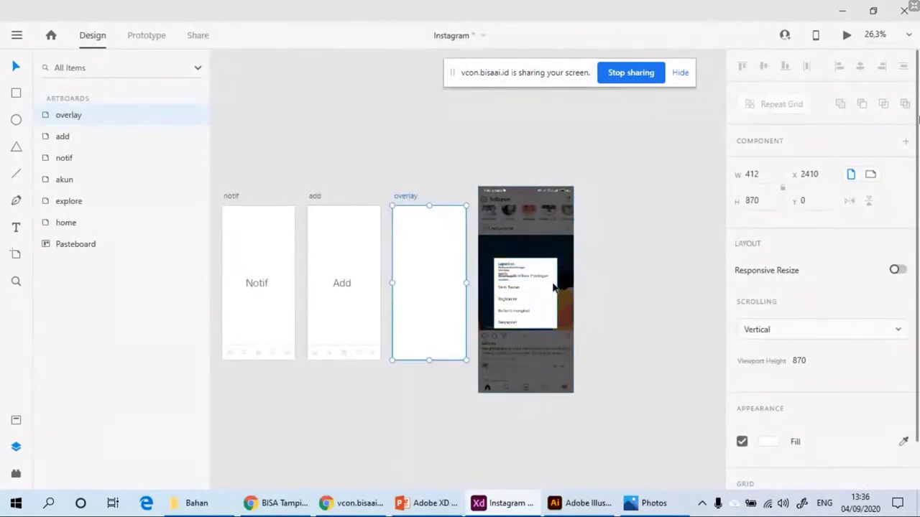
{"action": "scroll", "coordinate": [553, 287], "scroll_direction": "up", "scroll_amount": 3}
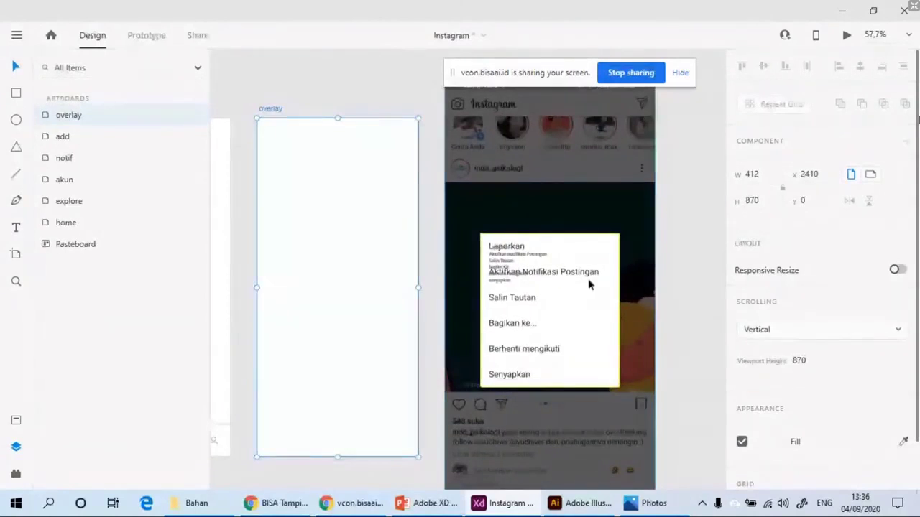
{"action": "left_click", "coordinate": [532, 273]}
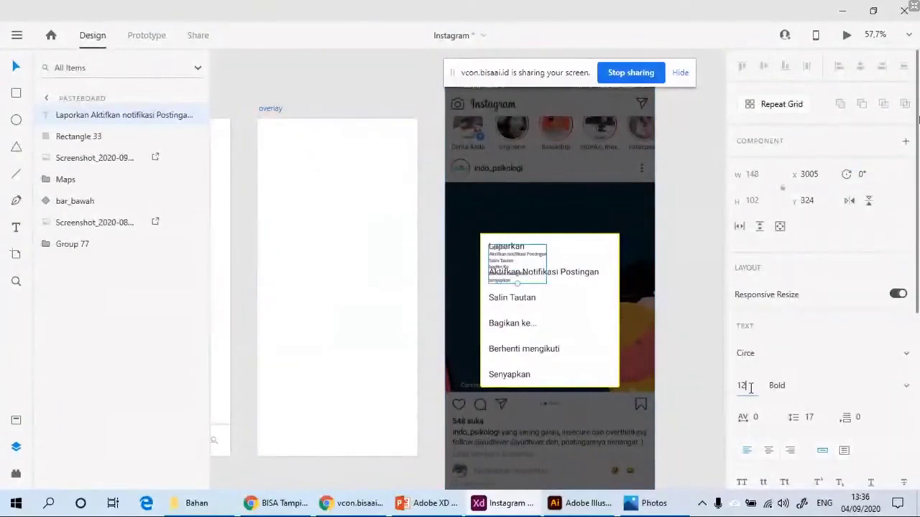
{"action": "left_click", "coordinate": [751, 388]}
{"action": "type", "text": "16"}
{"action": "key", "text": "Return"}
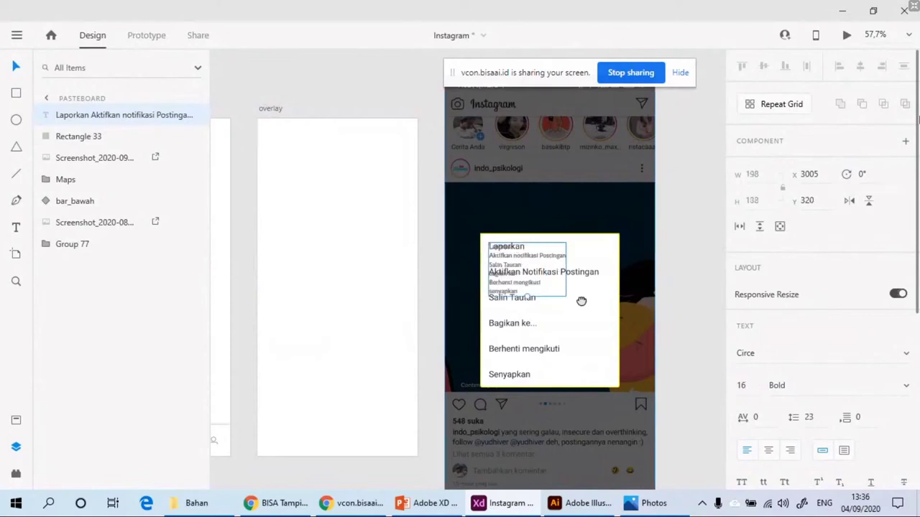
Step: Set the menu text block's font size to 20 and its line spacing to 66 to match the screenshot's labels
{"action": "left_click_drag", "start_coordinate": [581, 301], "coordinate": [487, 300]}
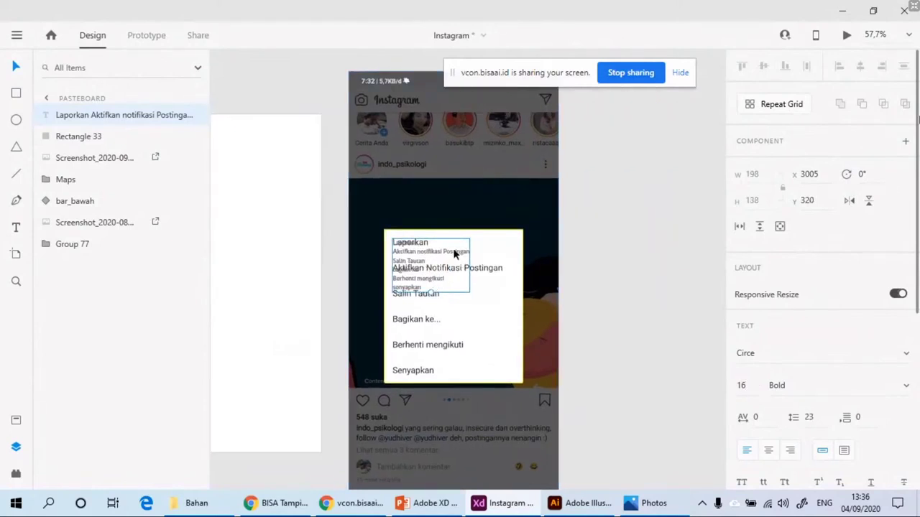
{"action": "left_click", "coordinate": [751, 391]}
{"action": "type", "text": "20"}
{"action": "key", "text": "Return"}
{"action": "scroll", "coordinate": [470, 288], "scroll_direction": "up", "scroll_amount": 5}
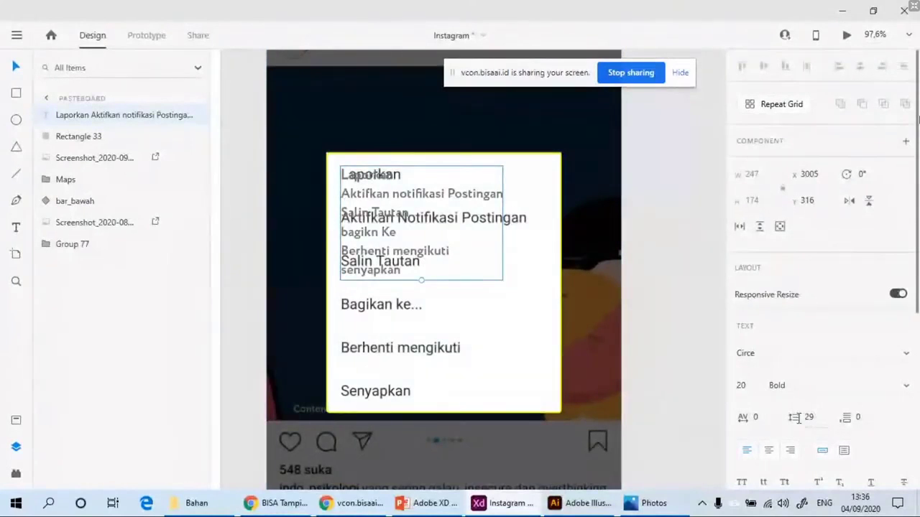
{"action": "left_click_drag", "start_coordinate": [822, 420], "coordinate": [813, 293]}
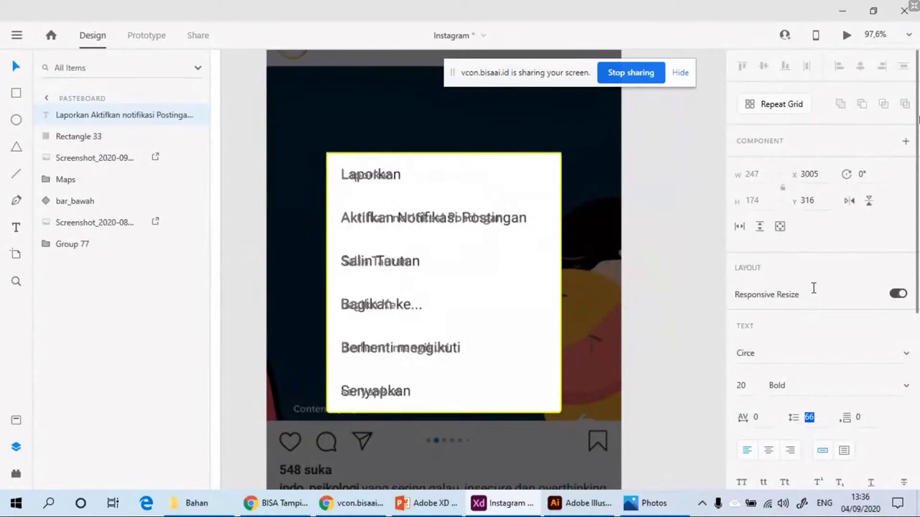
Step: Move the menu text beside the screenshot's labels and try font sizes of 39 and 30
{"action": "left_click_drag", "start_coordinate": [376, 263], "coordinate": [546, 260]}
{"action": "left_click", "coordinate": [752, 386]}
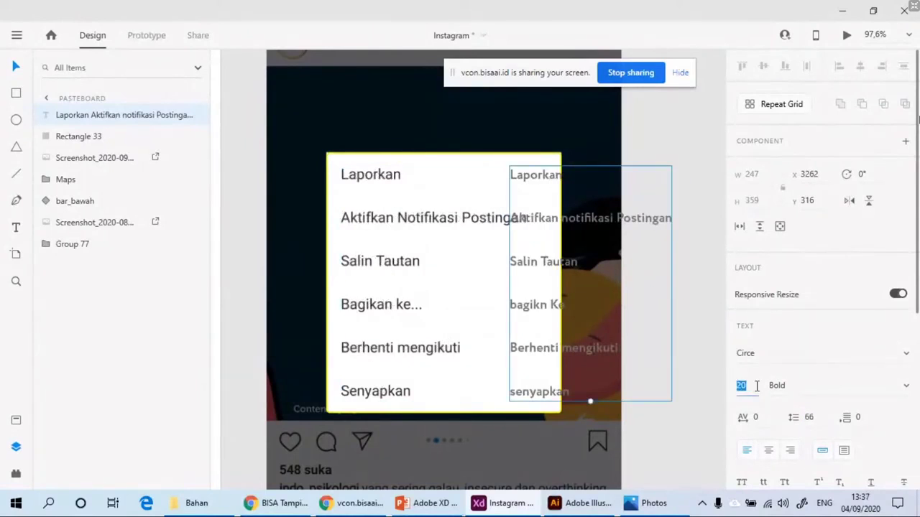
{"action": "type", "text": "39"}
{"action": "key", "text": "Return"}
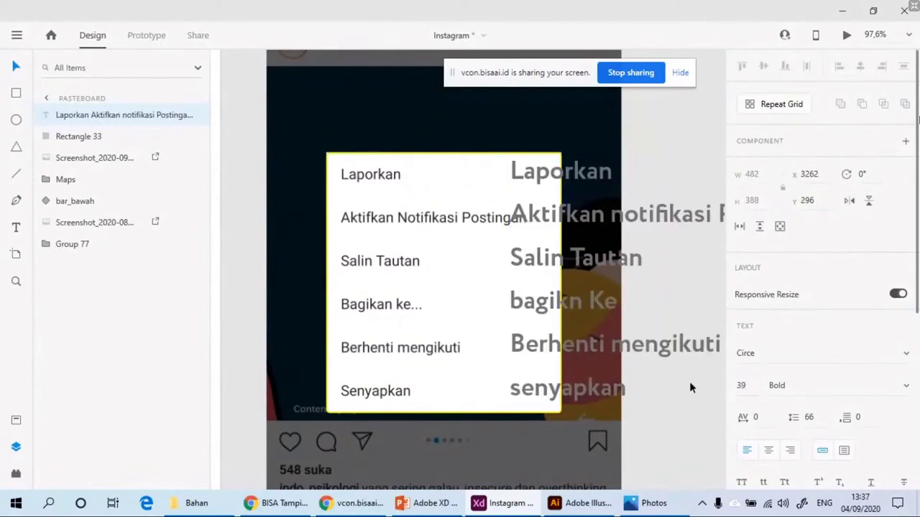
{"action": "left_click_drag", "start_coordinate": [752, 388], "coordinate": [706, 379]}
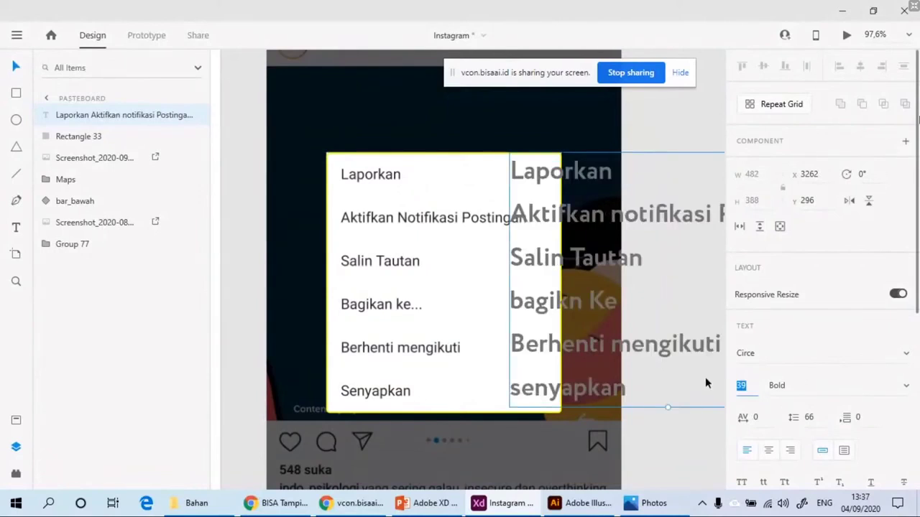
{"action": "type", "text": "30"}
{"action": "key", "text": "Return"}
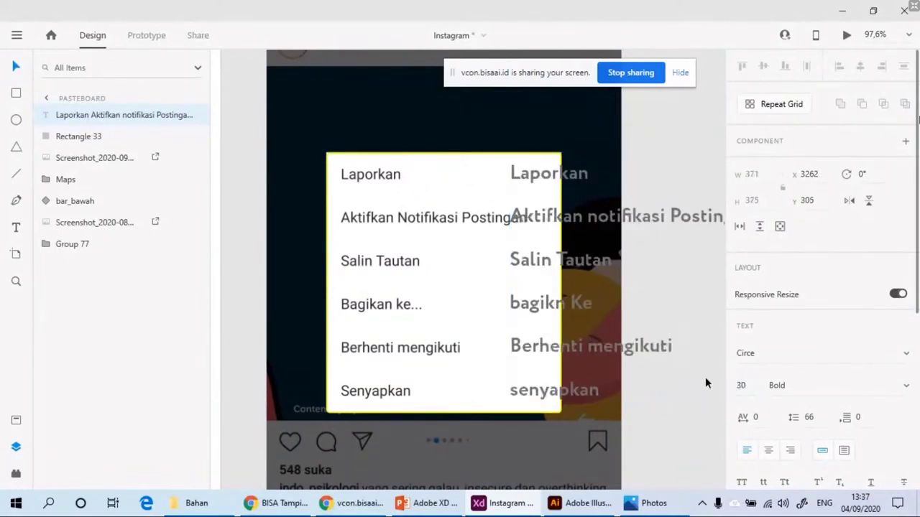
Step: Move the menu text back over the screenshot's labels, set its font size to 26 and line its rows up with them
{"action": "left_click_drag", "start_coordinate": [544, 180], "coordinate": [374, 175]}
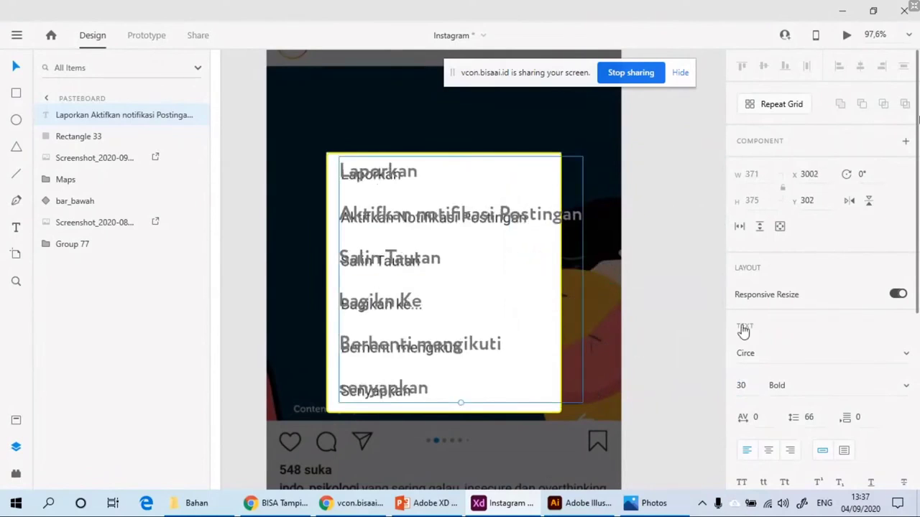
{"action": "left_click", "coordinate": [751, 386]}
{"action": "type", "text": "28"}
{"action": "key", "text": "BackSpace"}
{"action": "type", "text": "6"}
{"action": "key", "text": "Return"}
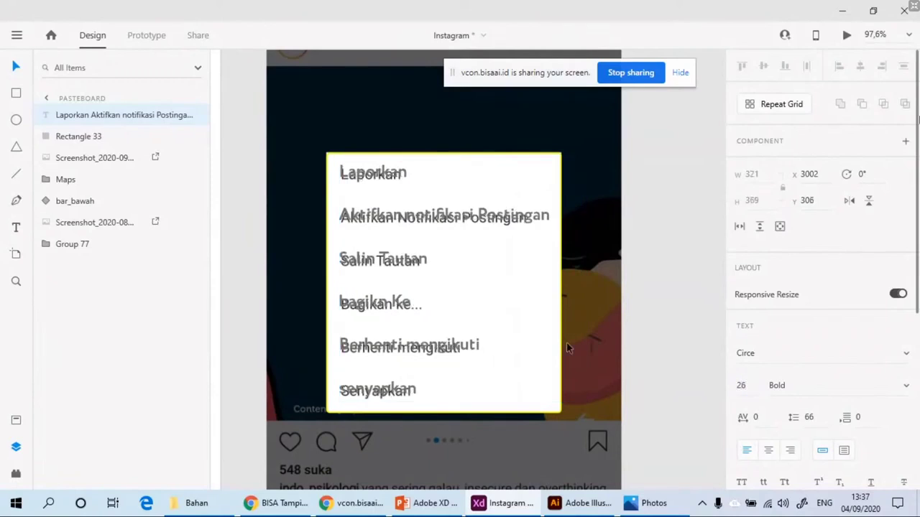
{"action": "left_click_drag", "start_coordinate": [381, 218], "coordinate": [381, 222]}
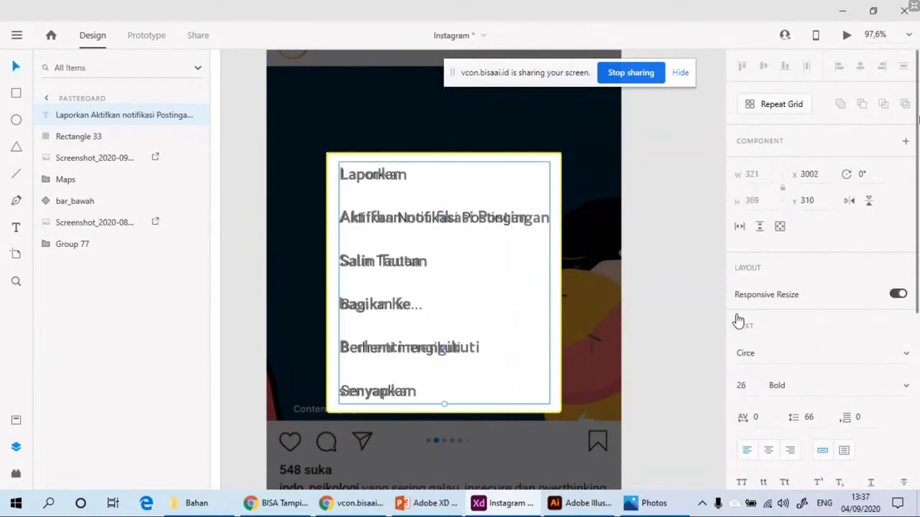
Step: Set the menu text's fill colour to black, #000000
{"action": "scroll", "coordinate": [772, 360], "scroll_direction": "down", "scroll_amount": 5}
{"action": "left_click", "coordinate": [768, 366]}
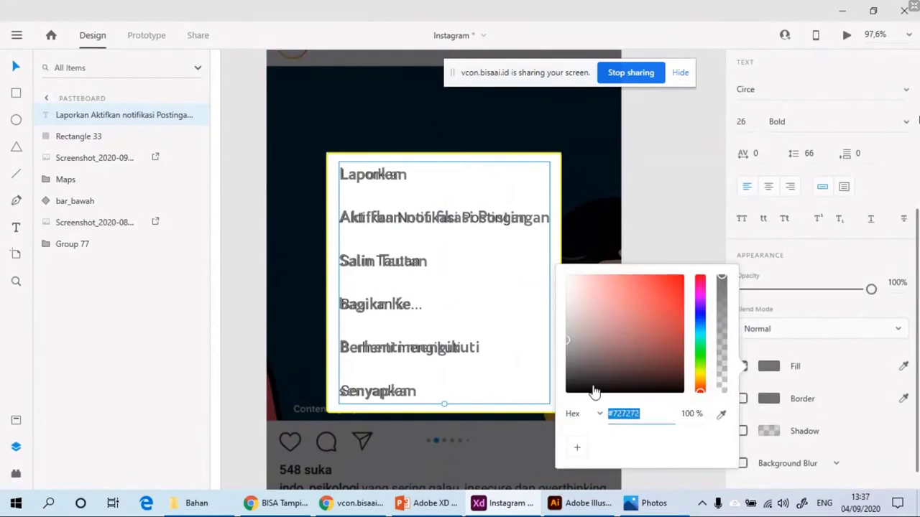
{"action": "left_click_drag", "start_coordinate": [594, 392], "coordinate": [550, 407]}
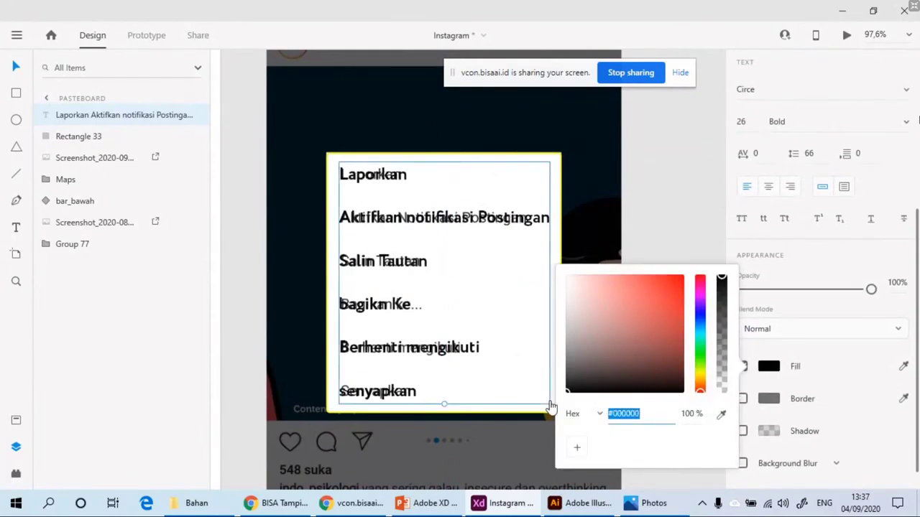
{"action": "left_click", "coordinate": [682, 214]}
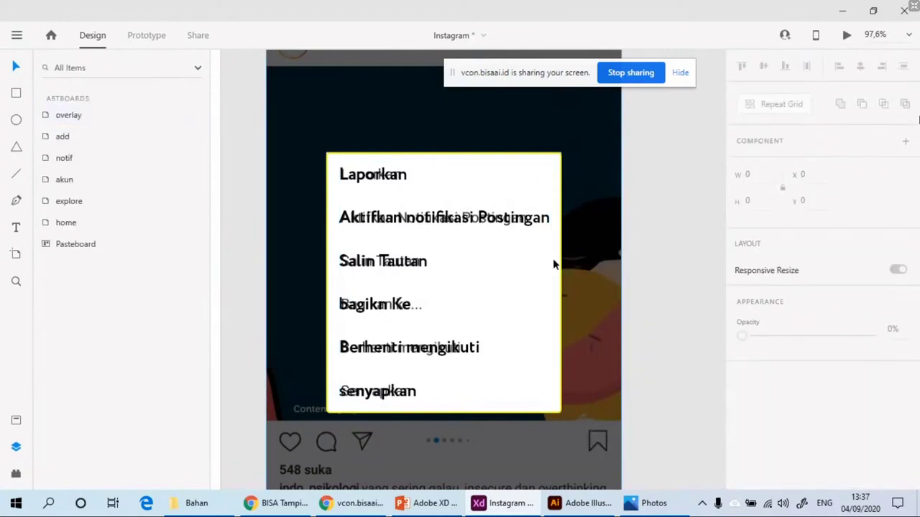
Step: Select the menu text together with its box and move both from the screenshot onto the overlay artboard
{"action": "scroll", "coordinate": [600, 275], "scroll_direction": "down", "scroll_amount": 5}
{"action": "scroll", "coordinate": [600, 276], "scroll_direction": "left", "scroll_amount": 2}
{"action": "left_click_drag", "start_coordinate": [647, 255], "coordinate": [565, 237]}
{"action": "key", "text": "ctrl+z"}
{"action": "left_click_drag", "start_coordinate": [613, 275], "coordinate": [488, 281]}
{"action": "left_click", "coordinate": [475, 221]}
{"action": "left_click_drag", "start_coordinate": [475, 223], "coordinate": [572, 325]}
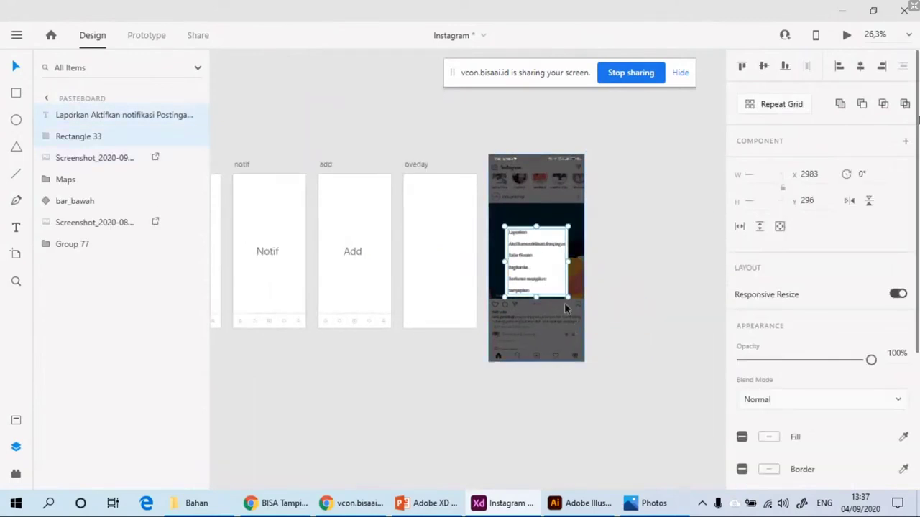
{"action": "scroll", "coordinate": [567, 286], "scroll_direction": "up", "scroll_amount": 3}
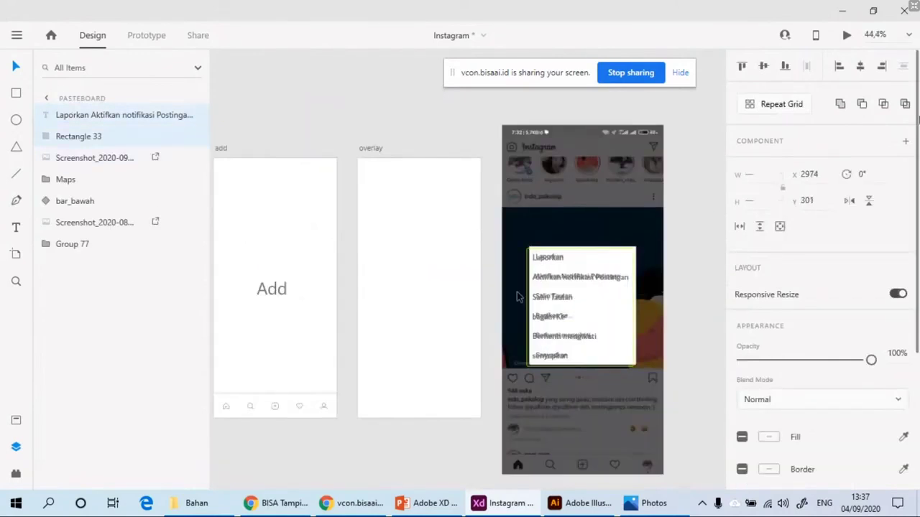
{"action": "left_click_drag", "start_coordinate": [550, 280], "coordinate": [405, 266]}
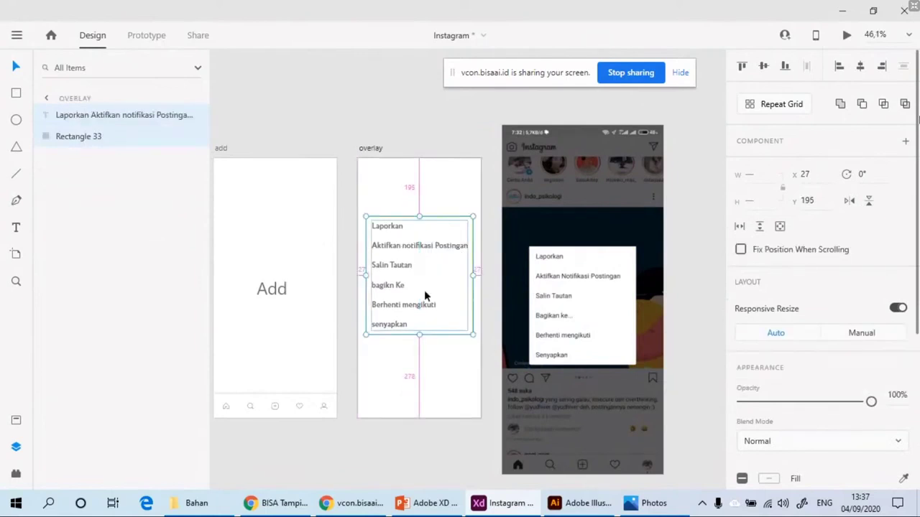
Step: Scale the menu text and box down together to about 274 by 303 on the overlay artboard
{"action": "scroll", "coordinate": [424, 290], "scroll_direction": "up", "scroll_amount": 3}
{"action": "left_click_drag", "start_coordinate": [544, 400], "coordinate": [523, 377]}
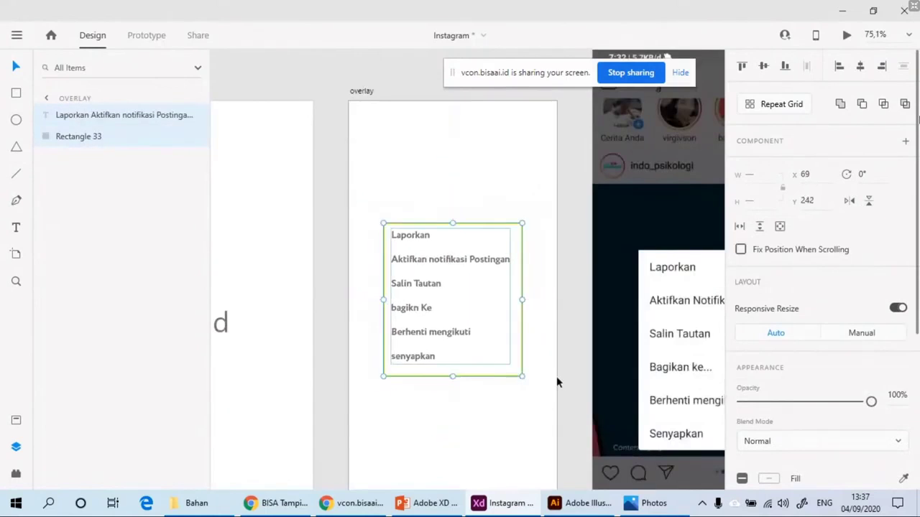
{"action": "left_click", "coordinate": [534, 370]}
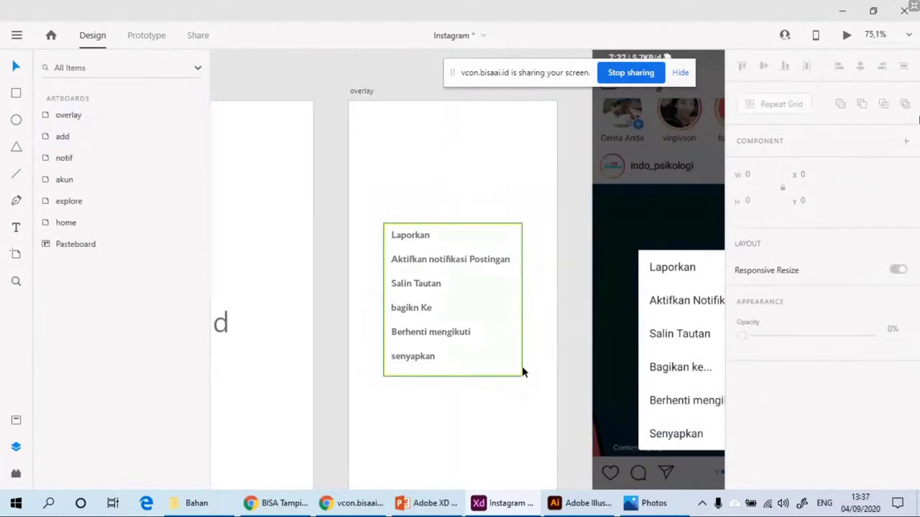
Step: Set the menu box's border to white, enable its white fill and turn the border off
{"action": "left_click", "coordinate": [522, 370]}
{"action": "scroll", "coordinate": [821, 376], "scroll_direction": "down", "scroll_amount": 5}
{"action": "left_click", "coordinate": [769, 272]}
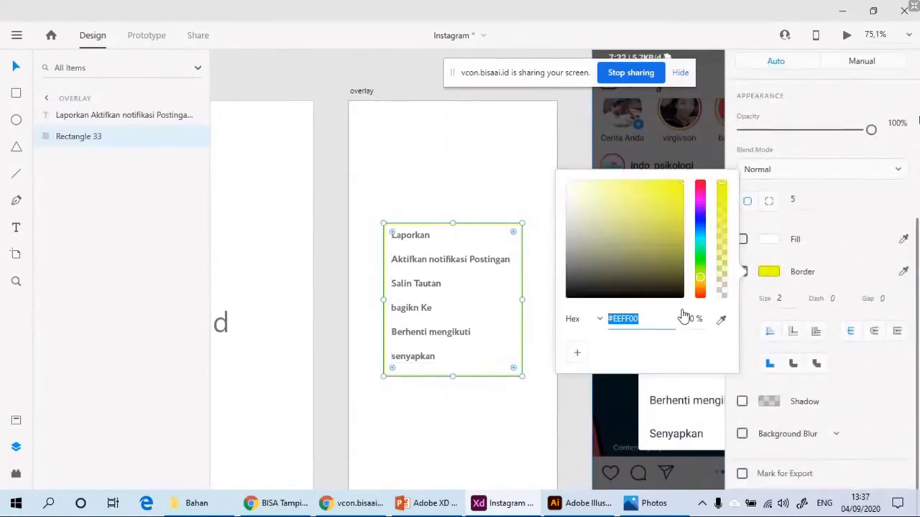
{"action": "left_click_drag", "start_coordinate": [653, 226], "coordinate": [564, 186]}
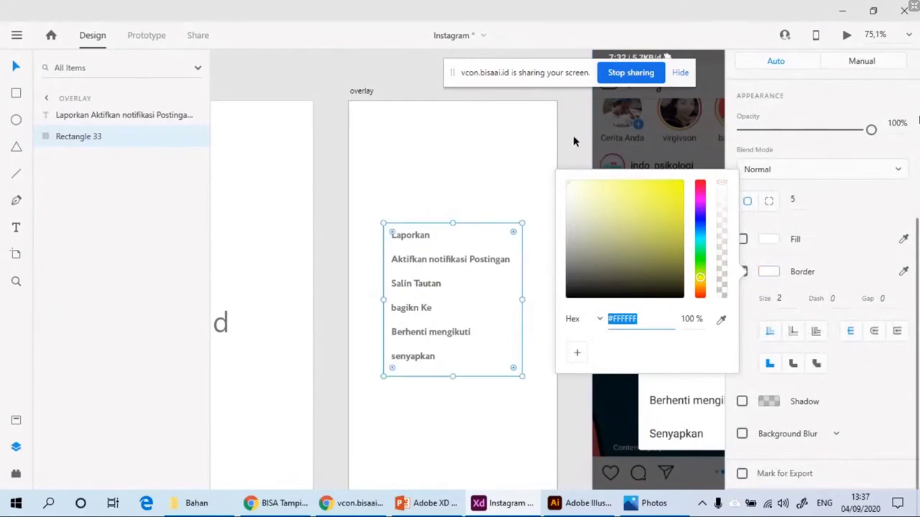
{"action": "left_click", "coordinate": [842, 243]}
{"action": "left_click", "coordinate": [742, 238]}
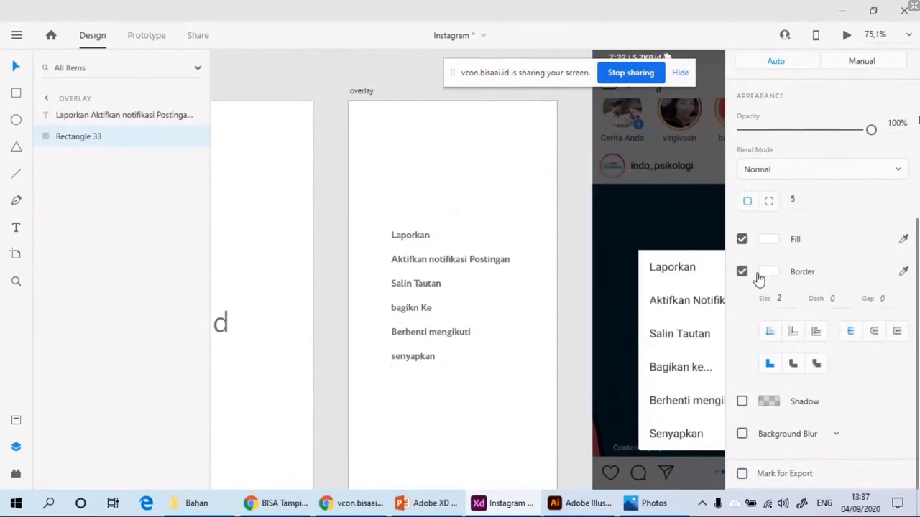
{"action": "left_click", "coordinate": [742, 272]}
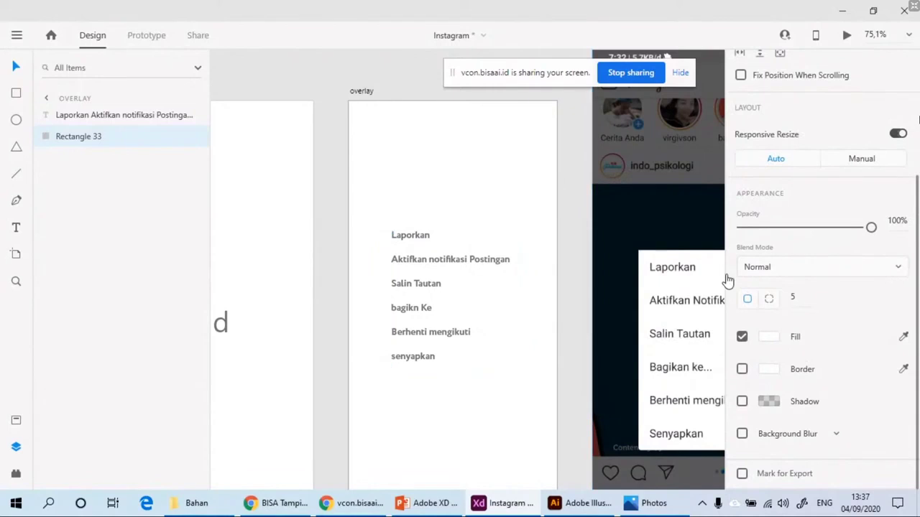
Step: Centre the menu text horizontally and vertically within its box and group the two
{"action": "left_click", "coordinate": [451, 286]}
{"action": "left_click", "coordinate": [518, 299], "text": "shift"}
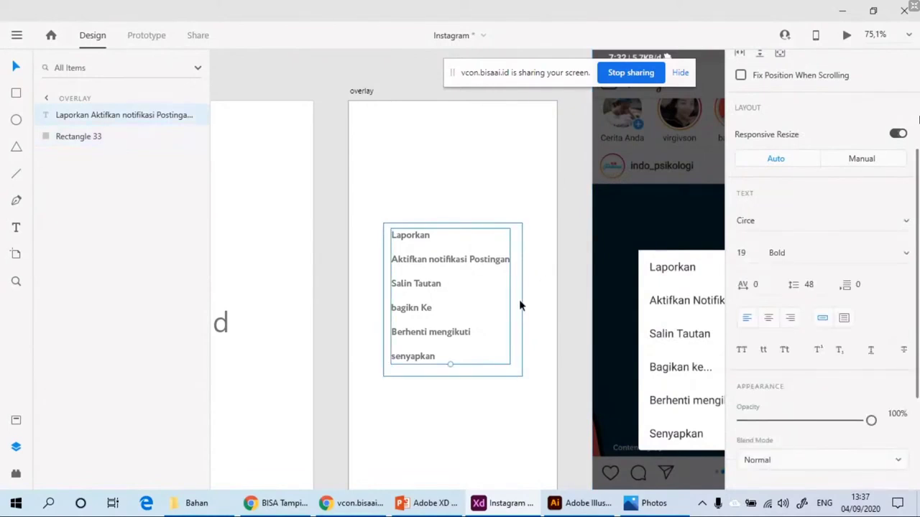
{"action": "scroll", "coordinate": [857, 76], "scroll_direction": "up", "scroll_amount": 3}
{"action": "left_click", "coordinate": [839, 65]}
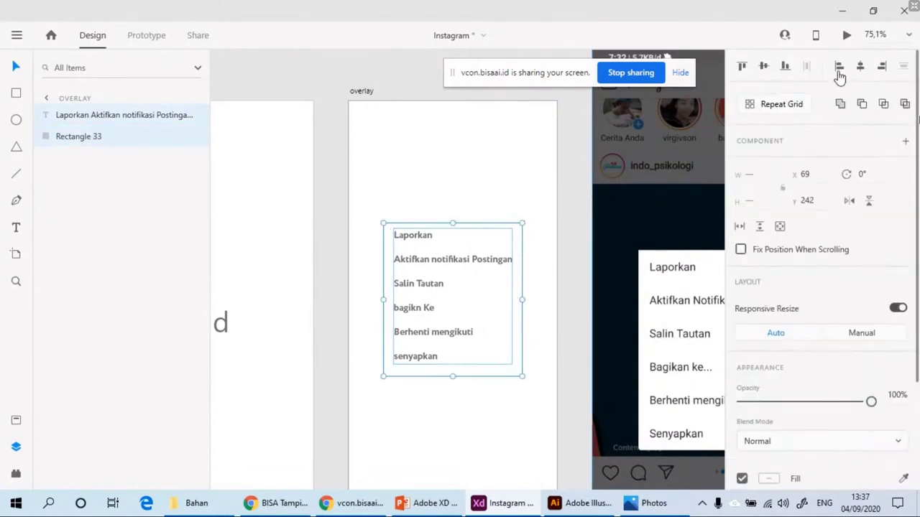
{"action": "left_click", "coordinate": [763, 65]}
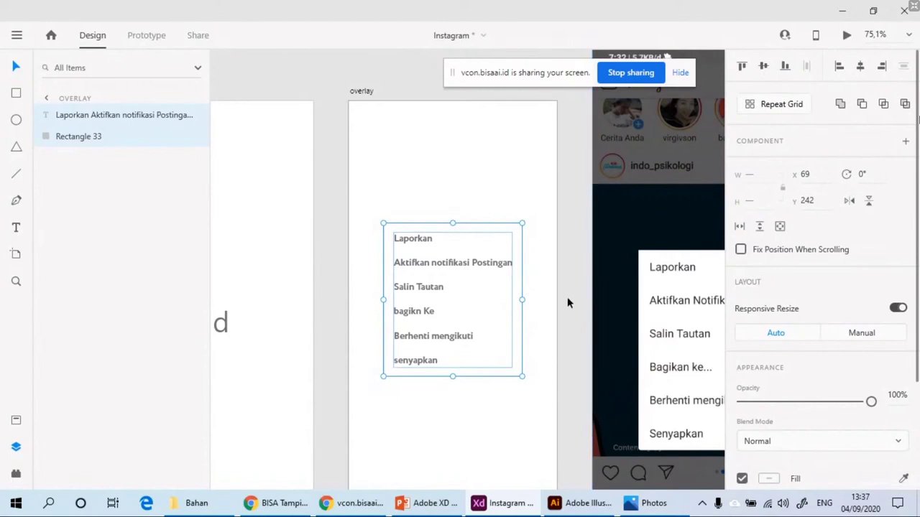
{"action": "key", "text": "ctrl+g"}
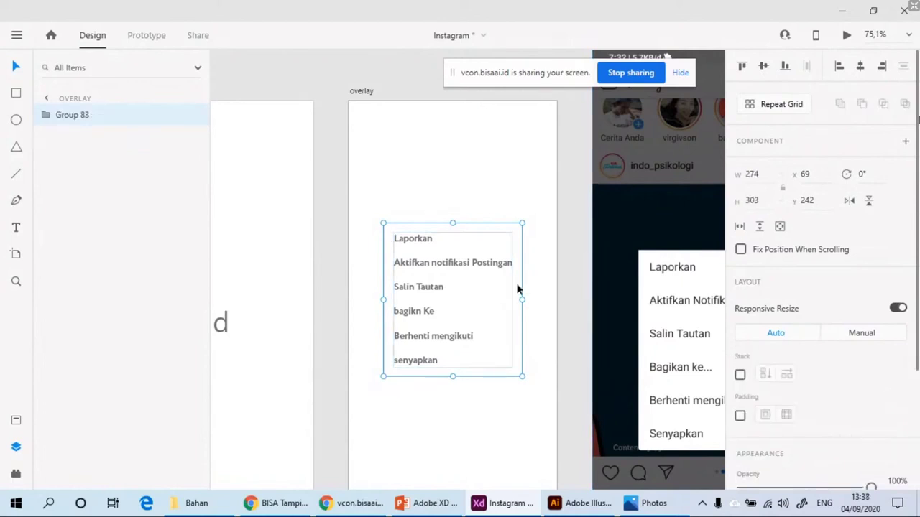
Step: Centre the menu group vertically on the overlay artboard
{"action": "left_click", "coordinate": [566, 244]}
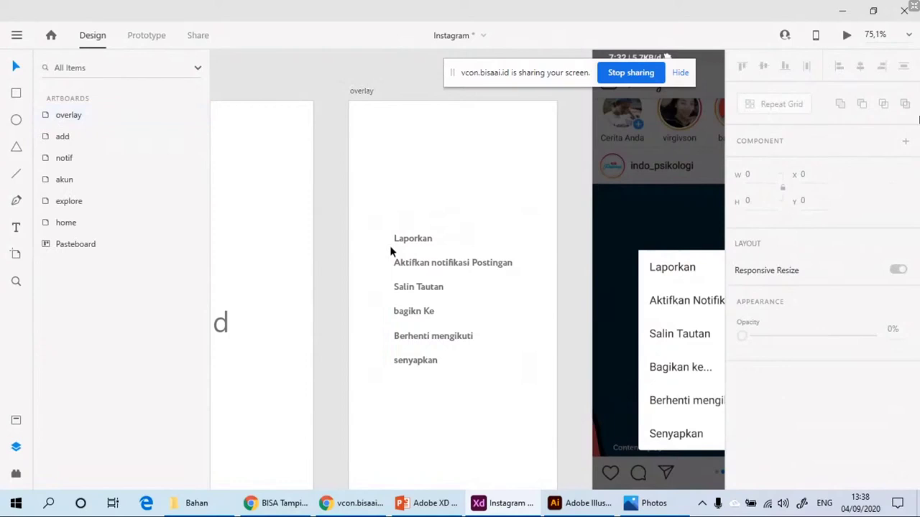
{"action": "left_click", "coordinate": [439, 280]}
{"action": "left_click_drag", "start_coordinate": [448, 275], "coordinate": [372, 208]}
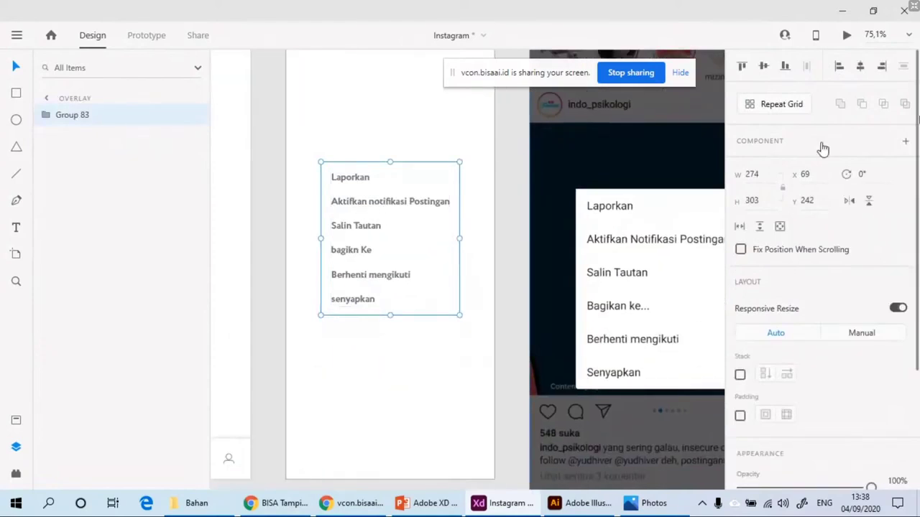
{"action": "left_click", "coordinate": [763, 66]}
{"action": "scroll", "coordinate": [414, 241], "scroll_direction": "down", "scroll_amount": 4}
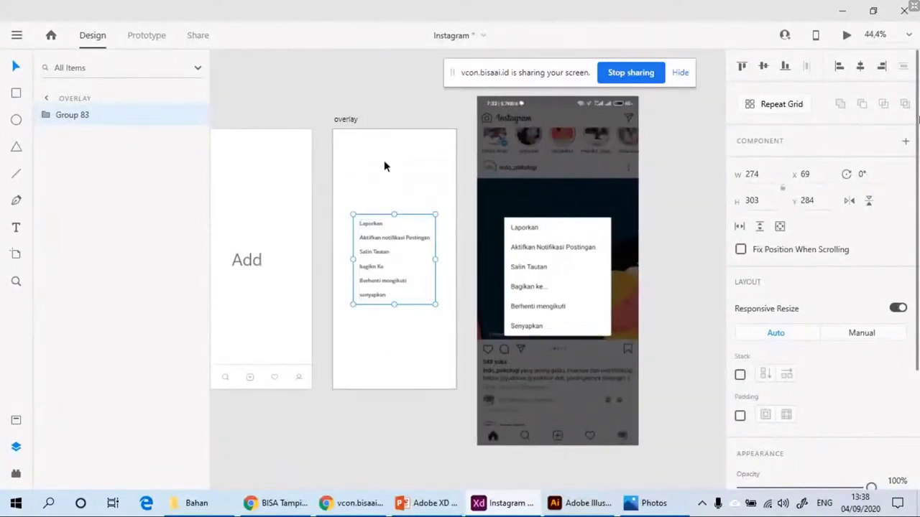
Step: Turn off the overlay artboard's fill so that its background is transparent
{"action": "left_click", "coordinate": [368, 125]}
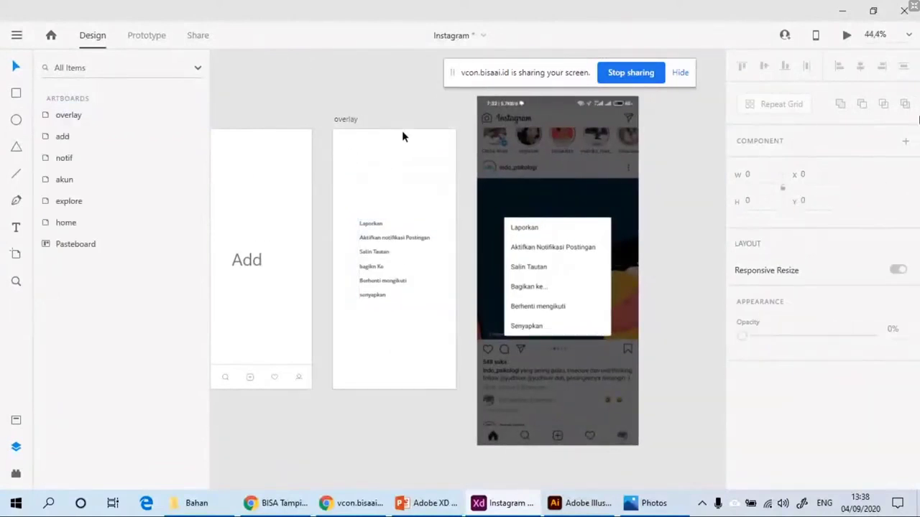
{"action": "left_click", "coordinate": [357, 119]}
{"action": "scroll", "coordinate": [820, 388], "scroll_direction": "down", "scroll_amount": 1}
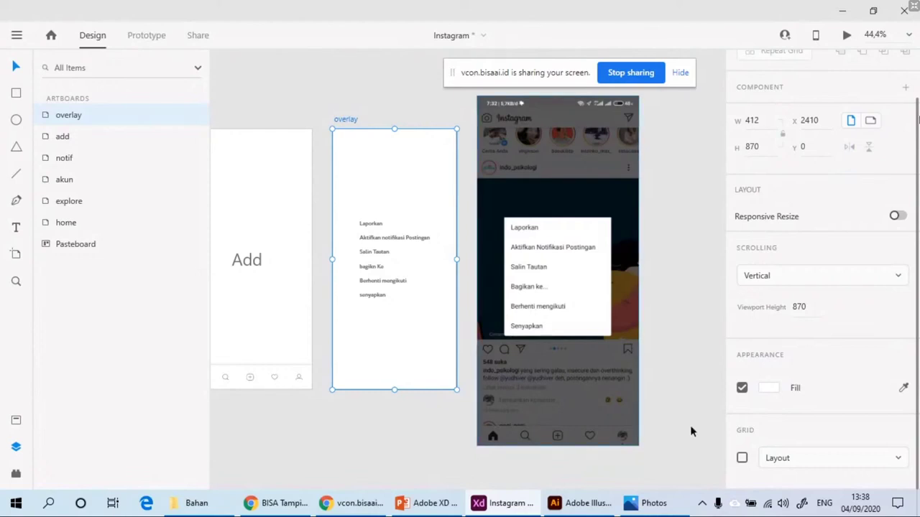
{"action": "left_click", "coordinate": [742, 388]}
{"action": "left_click", "coordinate": [742, 388]}
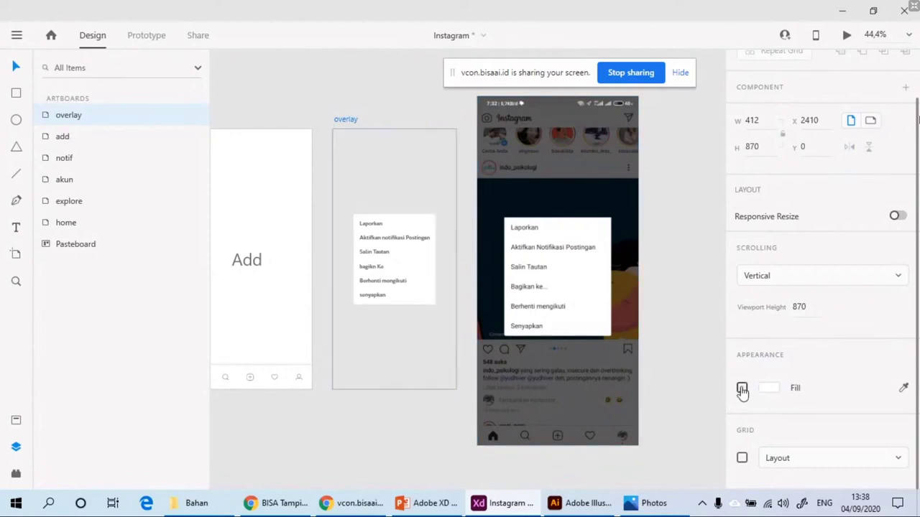
{"action": "left_click", "coordinate": [741, 388]}
{"action": "scroll", "coordinate": [494, 308], "scroll_direction": "left", "scroll_amount": 2}
{"action": "left_click", "coordinate": [418, 115]}
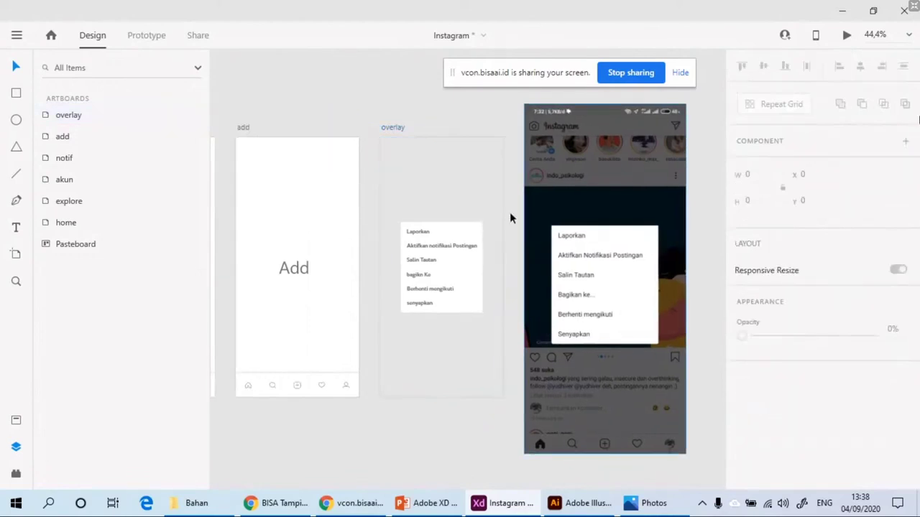
Step: Draw a 412 by 870 rectangle covering the overlay artboard and place it behind the menu group
{"action": "scroll", "coordinate": [580, 169], "scroll_direction": "right", "scroll_amount": 2}
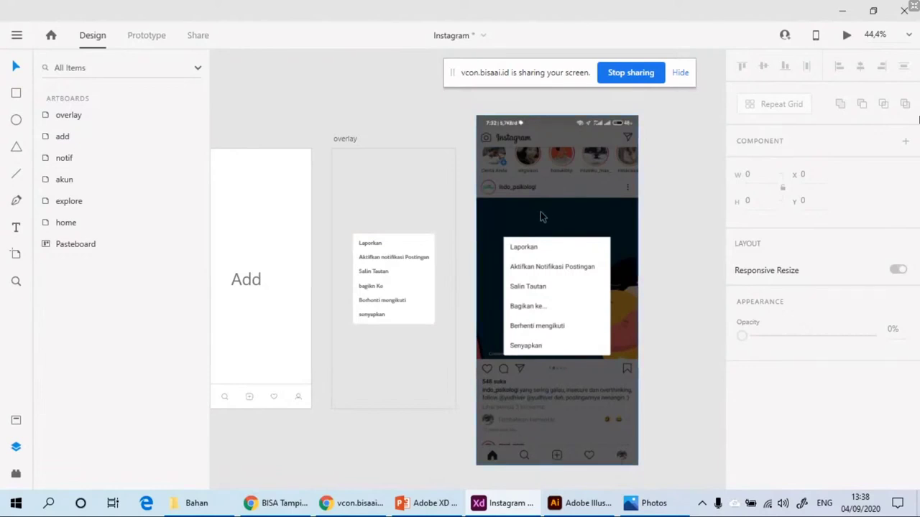
{"action": "scroll", "coordinate": [543, 217], "scroll_direction": "down", "scroll_amount": 1}
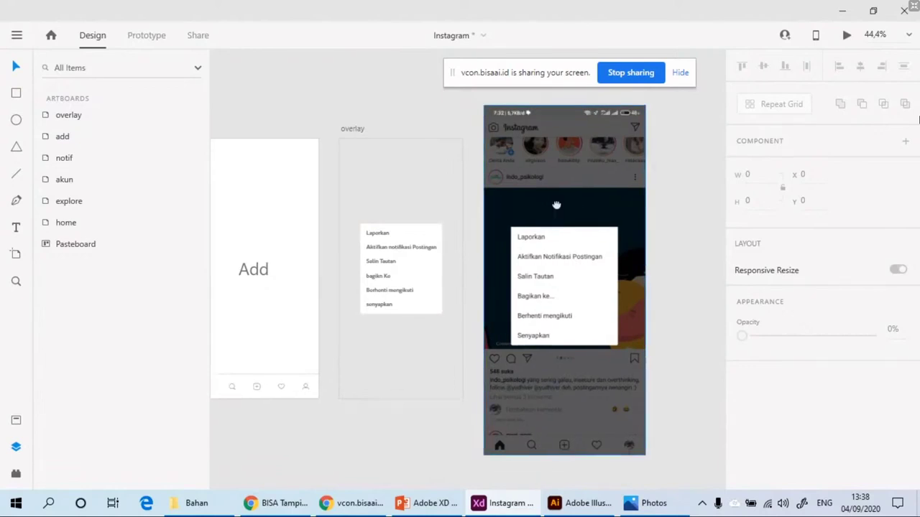
{"action": "left_click", "coordinate": [16, 100]}
{"action": "left_click_drag", "start_coordinate": [343, 139], "coordinate": [462, 397]}
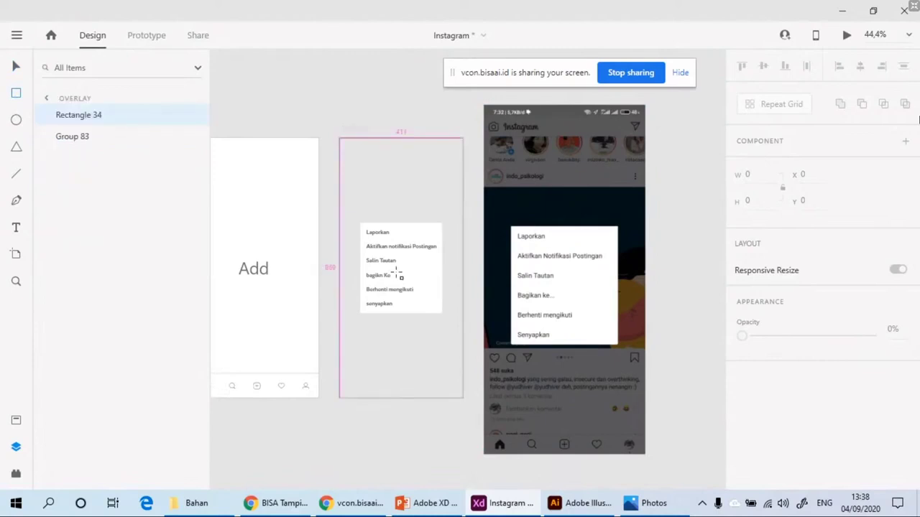
{"action": "left_click_drag", "start_coordinate": [398, 273], "coordinate": [468, 396]}
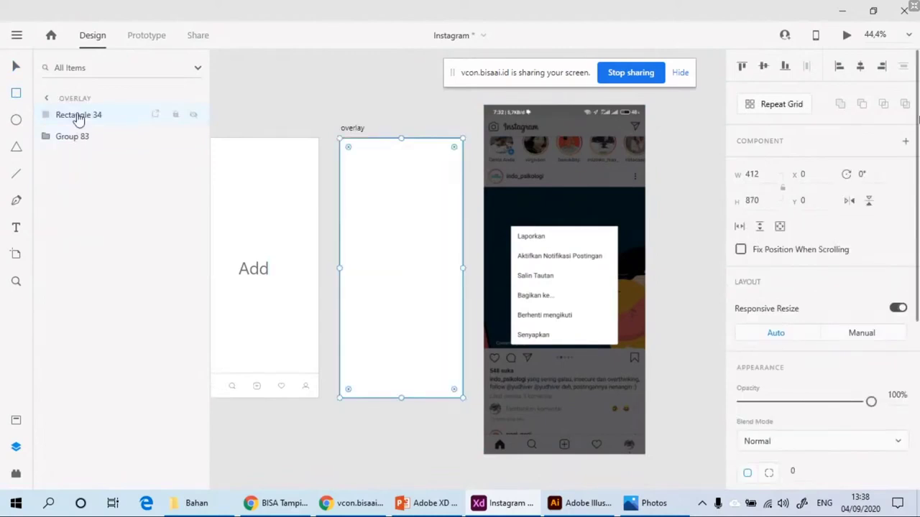
{"action": "left_click_drag", "start_coordinate": [79, 118], "coordinate": [85, 147]}
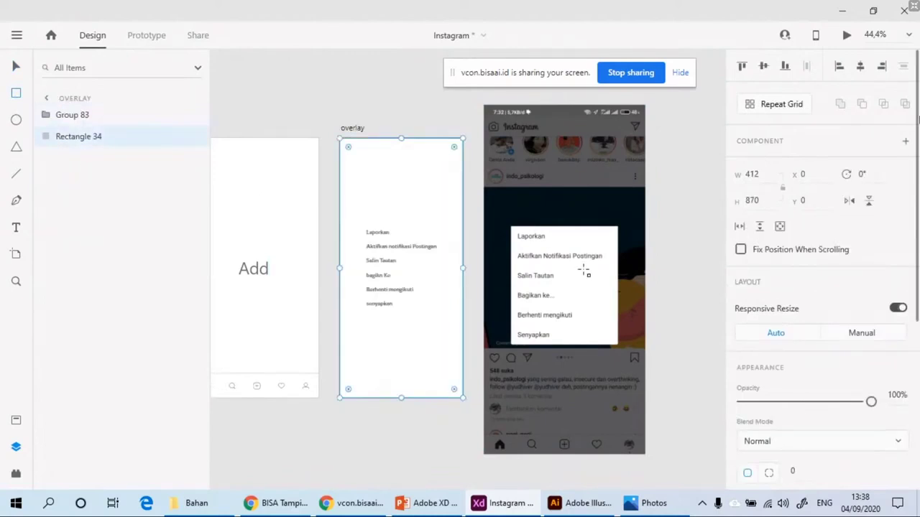
Step: Fill the backdrop rectangle on the overlay artboard with black and turn off its border
{"action": "scroll", "coordinate": [827, 404], "scroll_direction": "down", "scroll_amount": 5}
{"action": "left_click", "coordinate": [767, 248]}
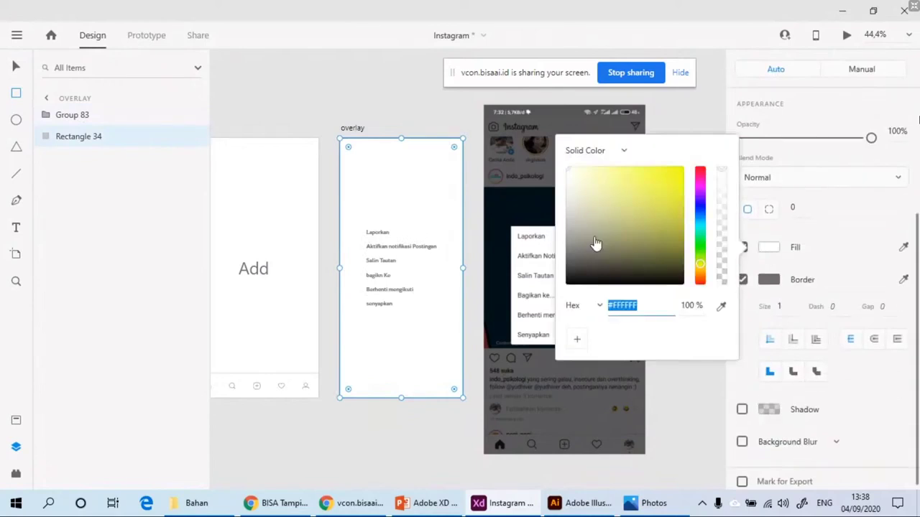
{"action": "left_click_drag", "start_coordinate": [595, 242], "coordinate": [558, 294]}
{"action": "key", "text": "Escape"}
{"action": "left_click", "coordinate": [742, 279]}
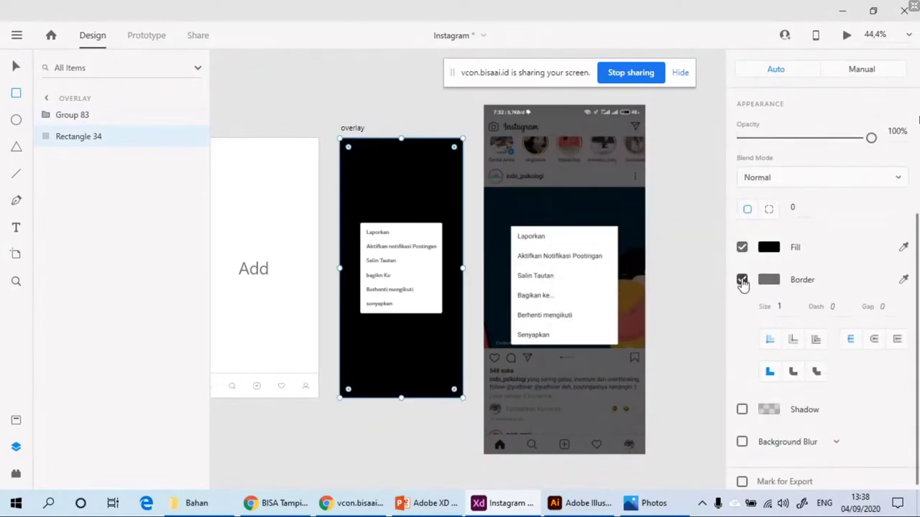
Step: Reduce the backdrop rectangle's opacity to 40%
{"action": "scroll", "coordinate": [846, 243], "scroll_direction": "up", "scroll_amount": 2}
{"action": "left_click_drag", "start_coordinate": [870, 231], "coordinate": [802, 237]}
{"action": "left_click", "coordinate": [892, 220]}
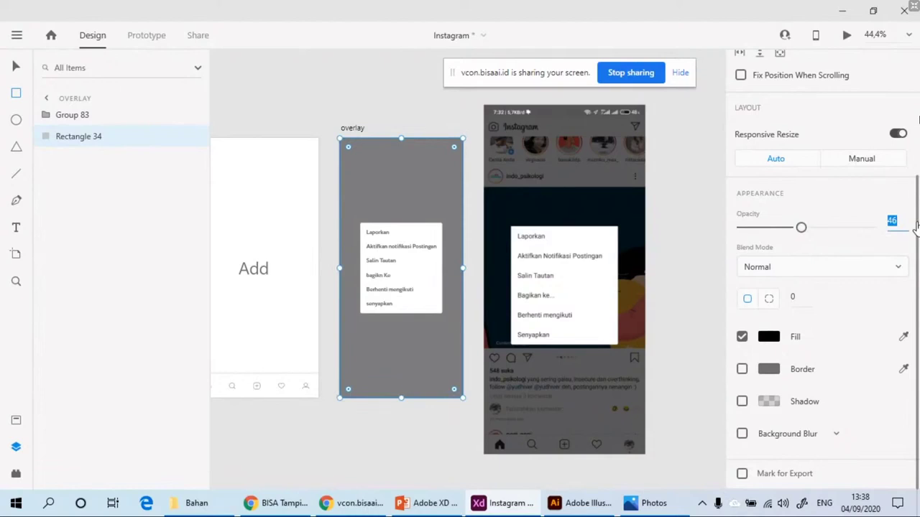
{"action": "type", "text": "30"}
{"action": "key", "text": "Return"}
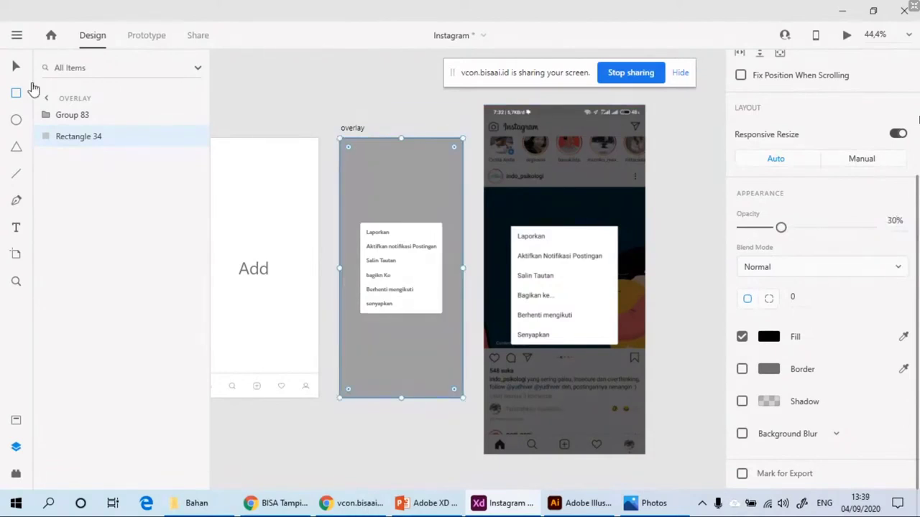
{"action": "left_click", "coordinate": [894, 221]}
{"action": "type", "text": "40"}
{"action": "key", "text": "Return"}
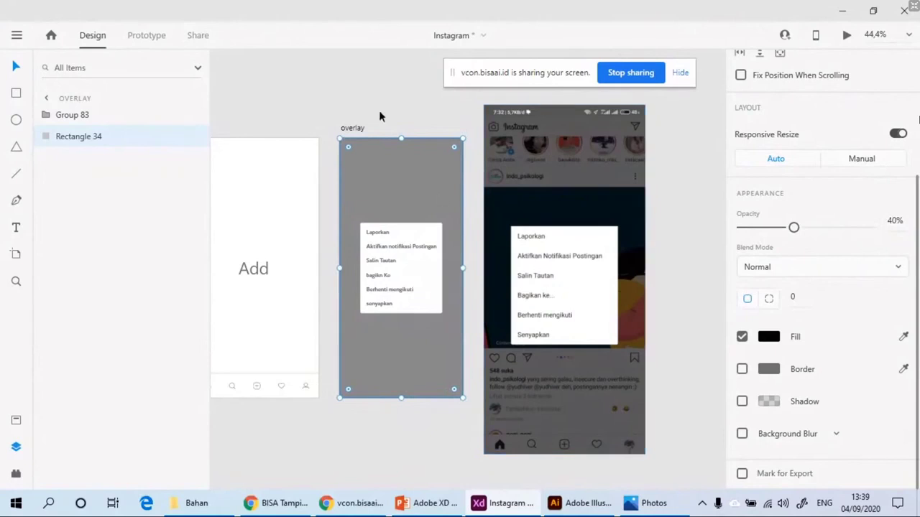
{"action": "left_click", "coordinate": [379, 113]}
Step: Review the menu group on the overlay artboard alongside the other screens and the reference screenshot
{"action": "scroll", "coordinate": [351, 175], "scroll_direction": "left", "scroll_amount": 2}
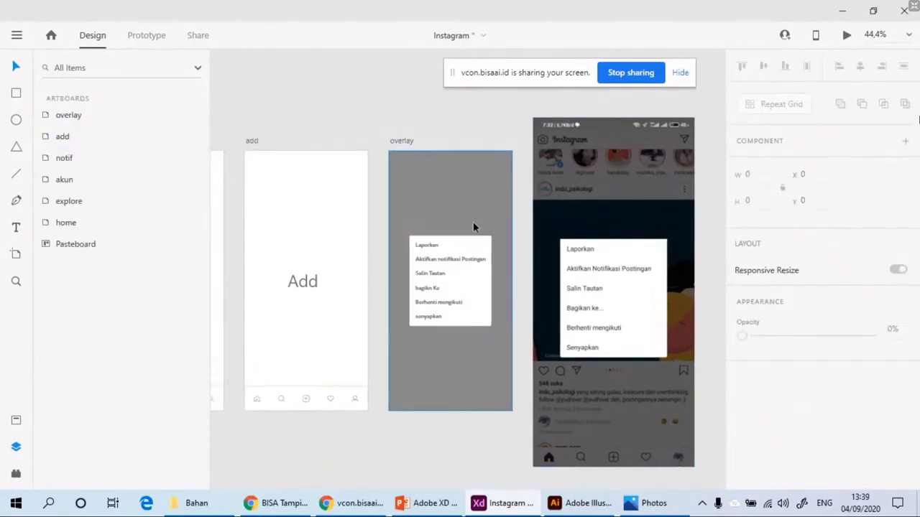
{"action": "left_click", "coordinate": [443, 270]}
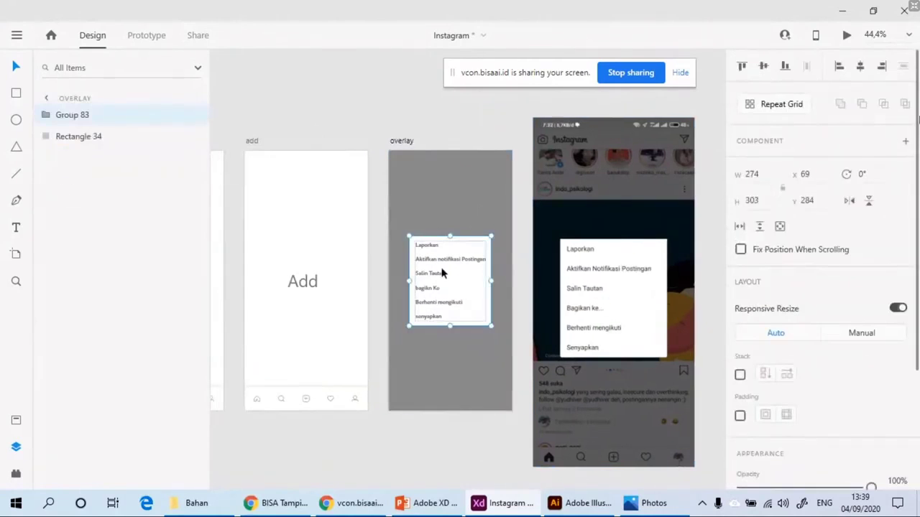
{"action": "scroll", "coordinate": [379, 186], "scroll_direction": "down", "scroll_amount": 4}
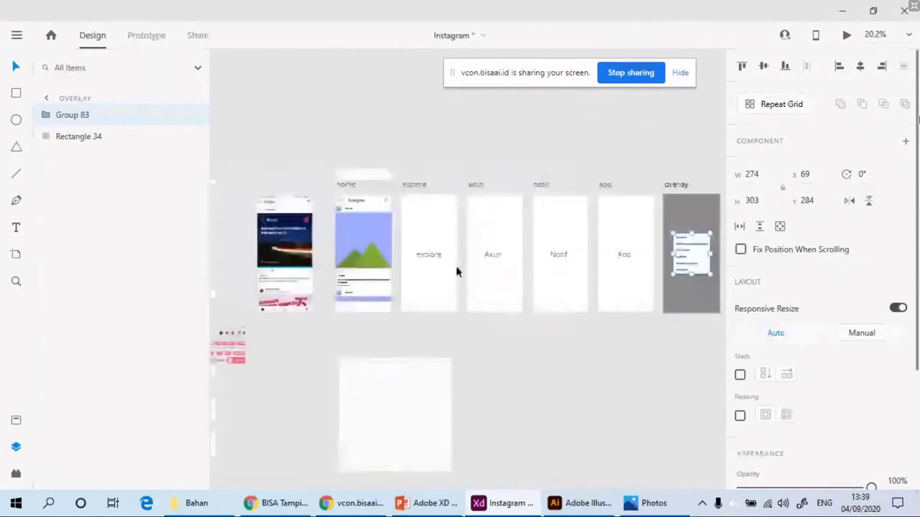
{"action": "scroll", "coordinate": [397, 247], "scroll_direction": "up", "scroll_amount": 5}
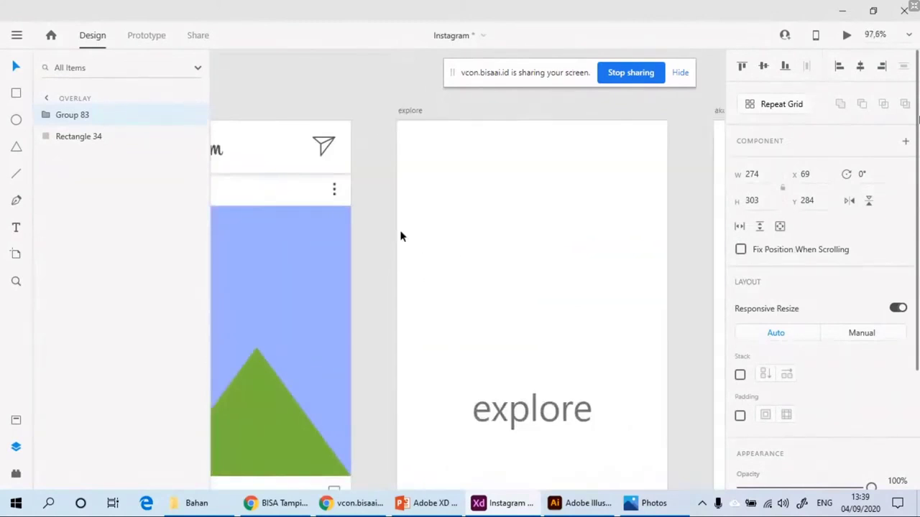
{"action": "scroll", "coordinate": [400, 237], "scroll_direction": "down", "scroll_amount": 2}
{"action": "scroll", "coordinate": [462, 251], "scroll_direction": "down", "scroll_amount": 2}
{"action": "scroll", "coordinate": [240, 197], "scroll_direction": "right", "scroll_amount": 3}
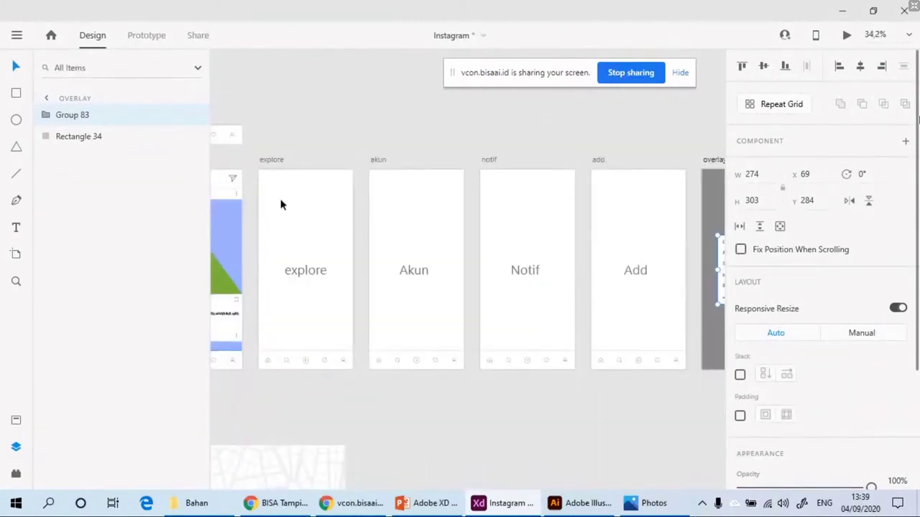
{"action": "scroll", "coordinate": [544, 215], "scroll_direction": "right", "scroll_amount": 3}
{"action": "scroll", "coordinate": [593, 211], "scroll_direction": "down", "scroll_amount": 2}
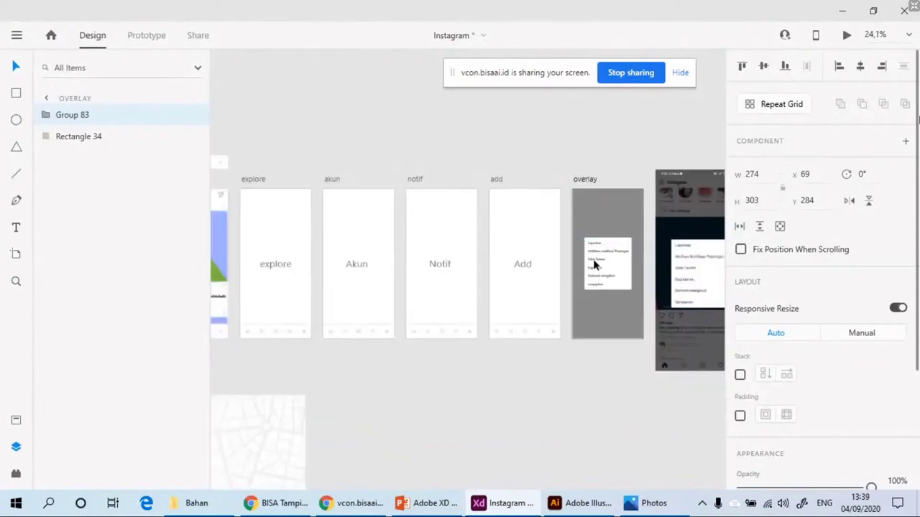
Step: Select the btn_opsion component inside the header group of the first post on the home artboard
{"action": "scroll", "coordinate": [455, 230], "scroll_direction": "left", "scroll_amount": 3}
{"action": "scroll", "coordinate": [330, 213], "scroll_direction": "up", "scroll_amount": 4}
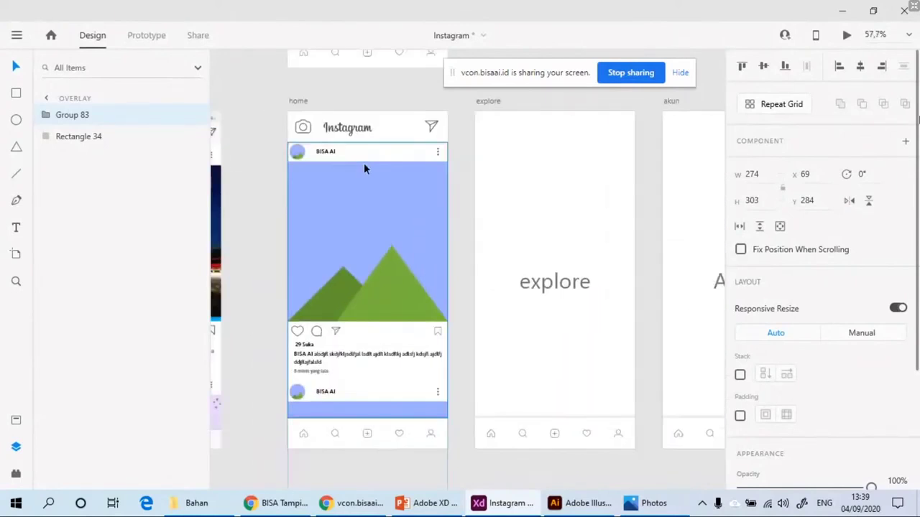
{"action": "left_click", "coordinate": [364, 161]}
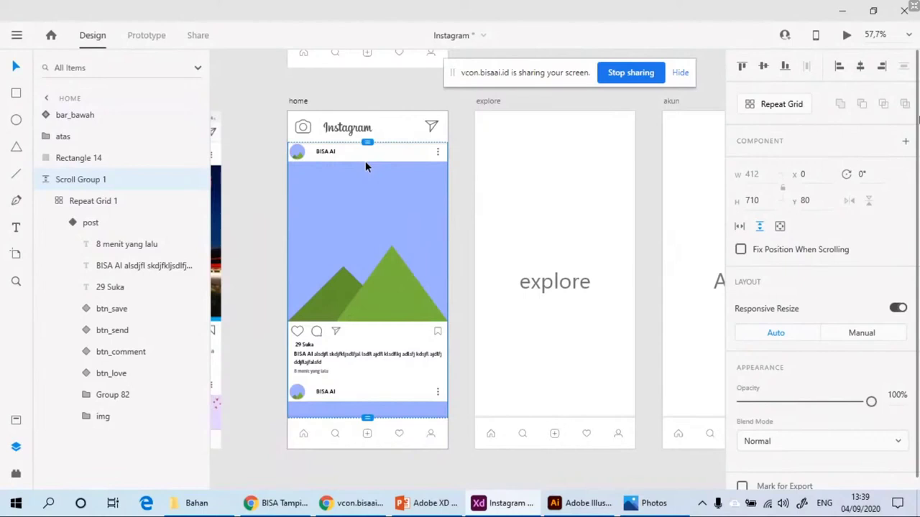
{"action": "left_click", "coordinate": [92, 226]}
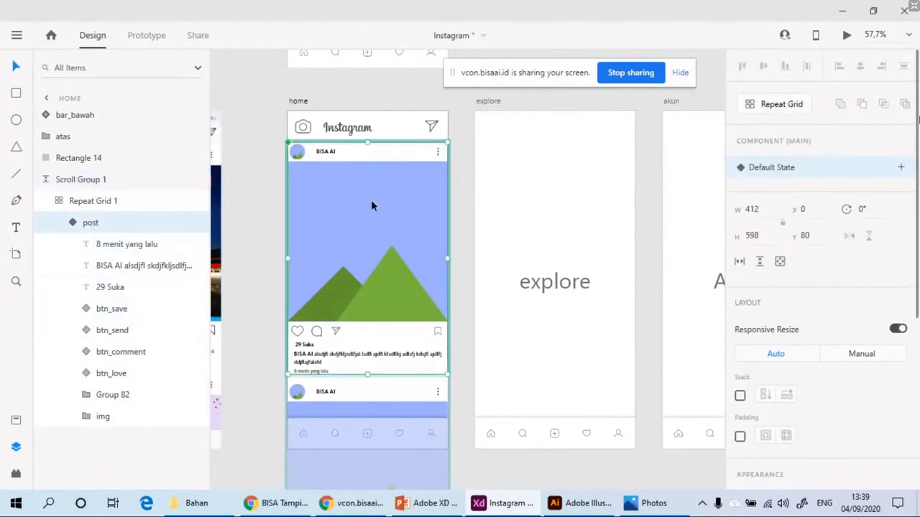
{"action": "left_click", "coordinate": [115, 375]}
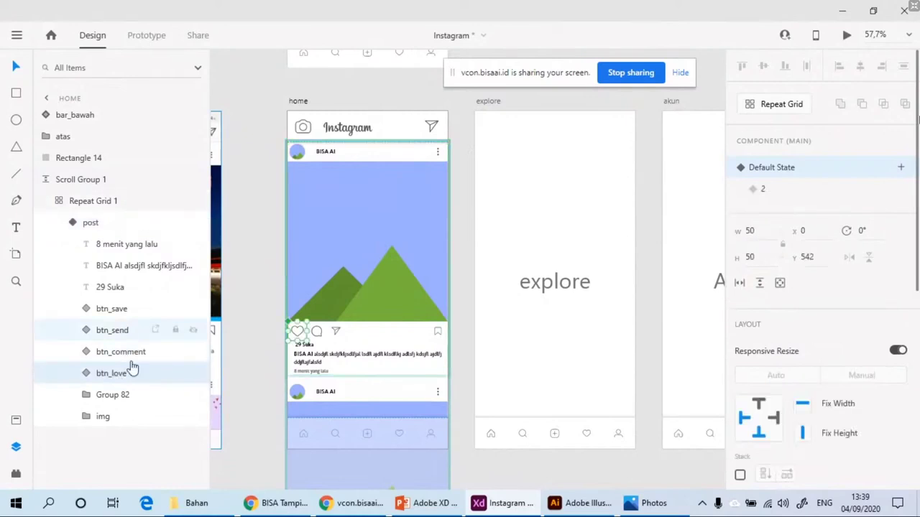
{"action": "left_click", "coordinate": [109, 403]}
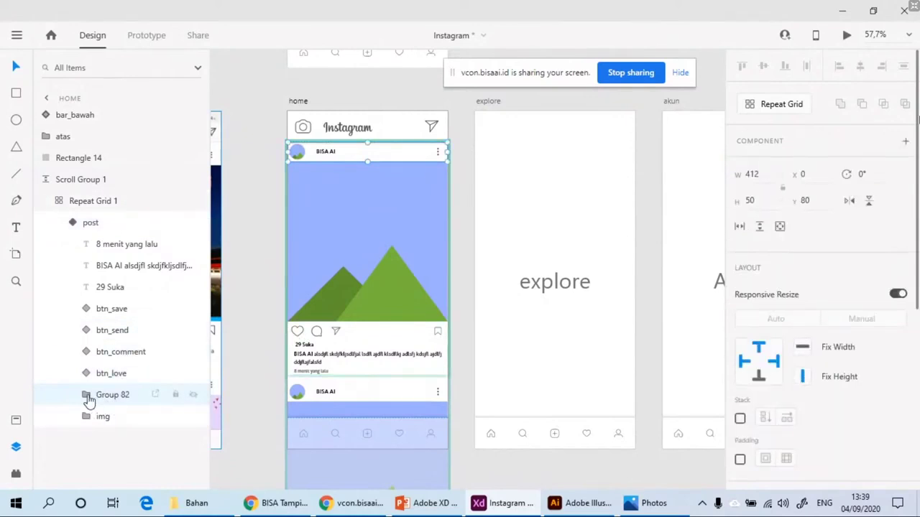
{"action": "left_click", "coordinate": [87, 397]}
{"action": "left_click", "coordinate": [118, 417]}
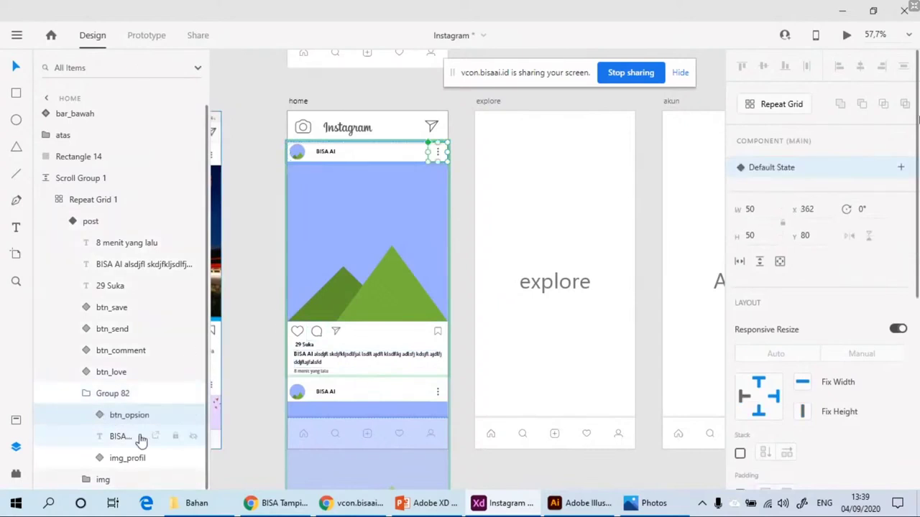
Step: Connect the post's btn_opsion button to the overlay artboard in prototype mode
{"action": "left_click", "coordinate": [146, 39]}
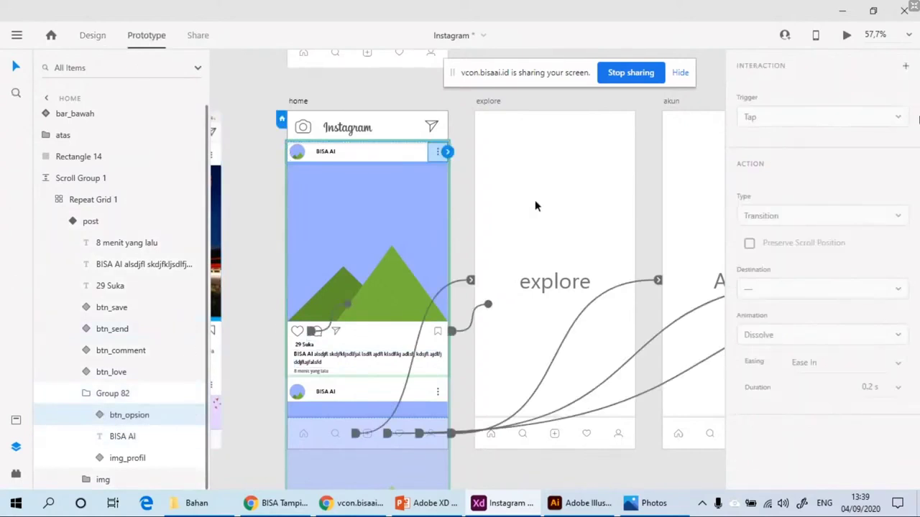
{"action": "scroll", "coordinate": [535, 200], "scroll_direction": "down", "scroll_amount": 4}
{"action": "scroll", "coordinate": [417, 249], "scroll_direction": "down", "scroll_amount": 3}
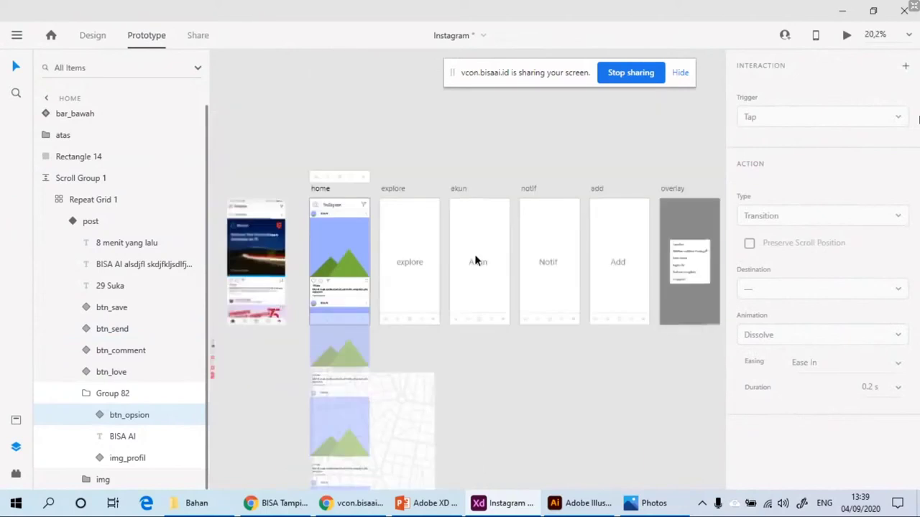
{"action": "left_click_drag", "start_coordinate": [307, 219], "coordinate": [612, 262]}
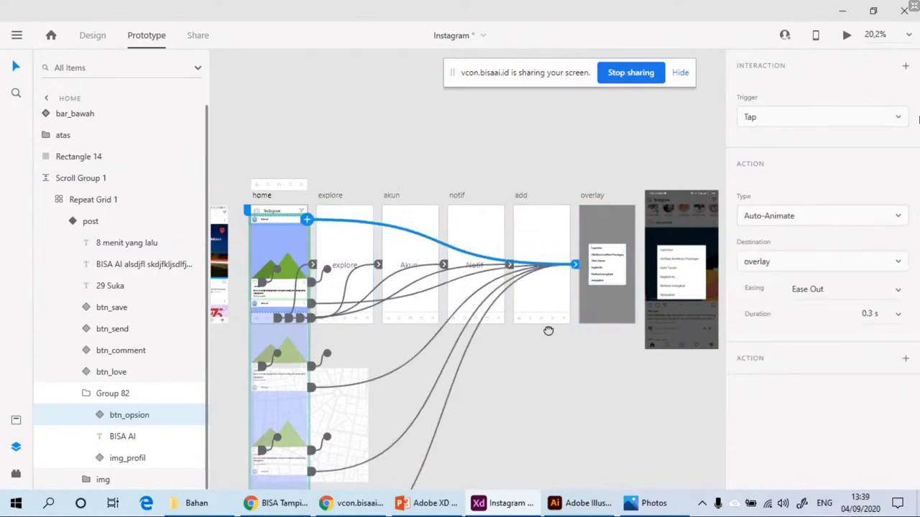
Step: Inspect the overlay links from the repeated posts and switch to the Adobe XD 2.pptx presentation in PowerPoint
{"action": "left_click_drag", "start_coordinate": [548, 331], "coordinate": [497, 363]}
{"action": "scroll", "coordinate": [398, 302], "scroll_direction": "down", "scroll_amount": 4}
{"action": "scroll", "coordinate": [398, 302], "scroll_direction": "left", "scroll_amount": 3}
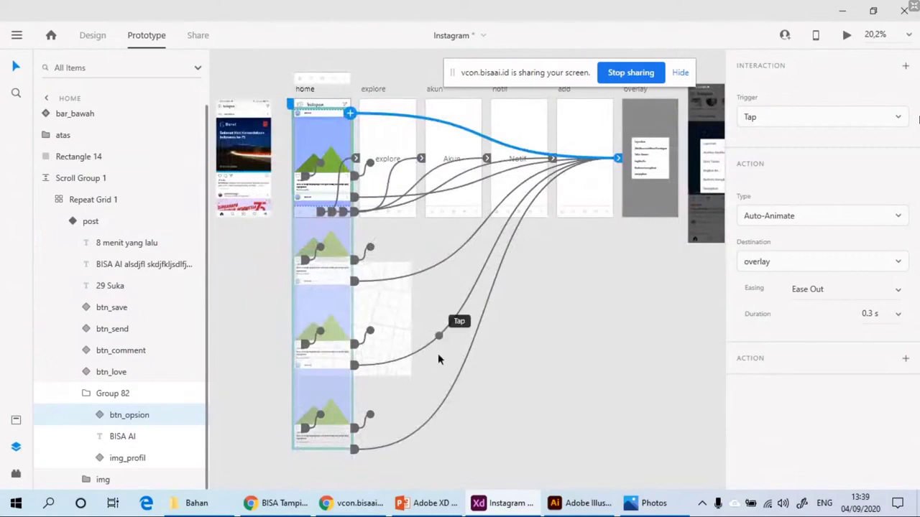
{"action": "left_click", "coordinate": [449, 508]}
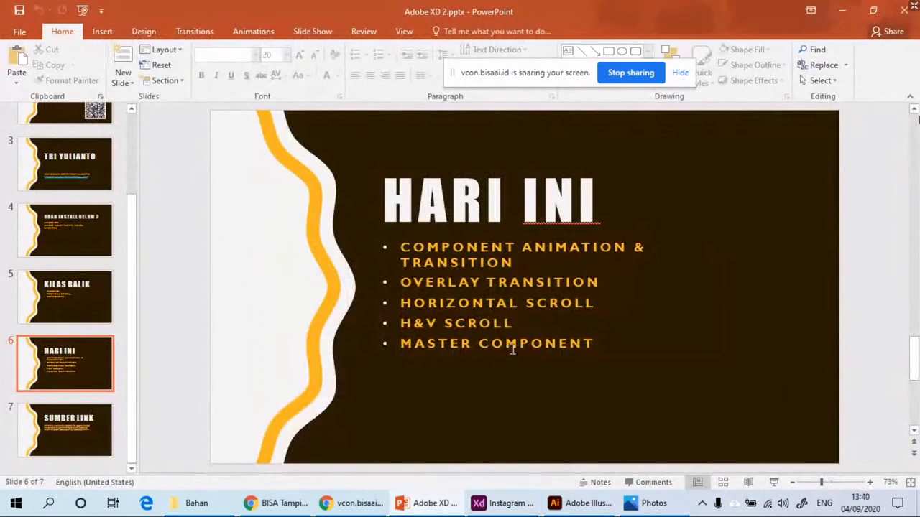
Step: Switch to the Instagram prototype in Adobe XD and rewire btn_opsion on the home artboard to the overlay artboard
{"action": "mouse_move", "coordinate": [435, 507]}
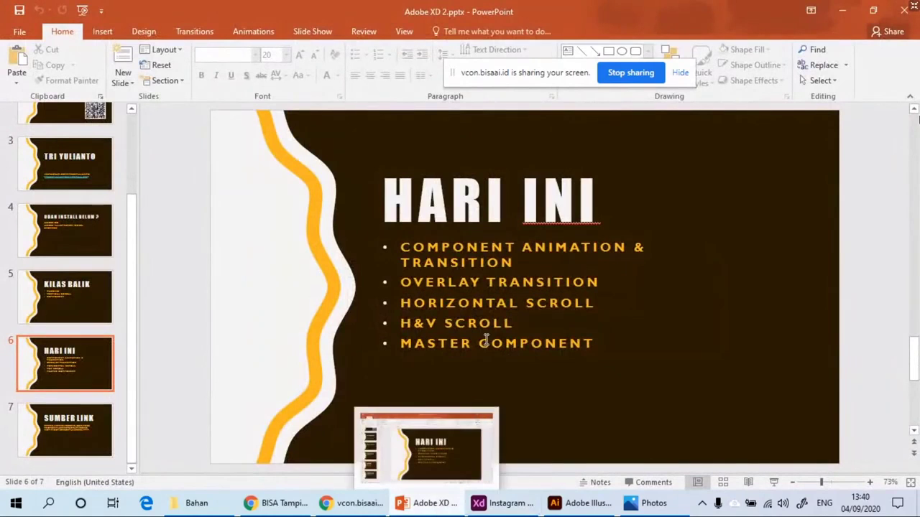
{"action": "left_click", "coordinate": [432, 497]}
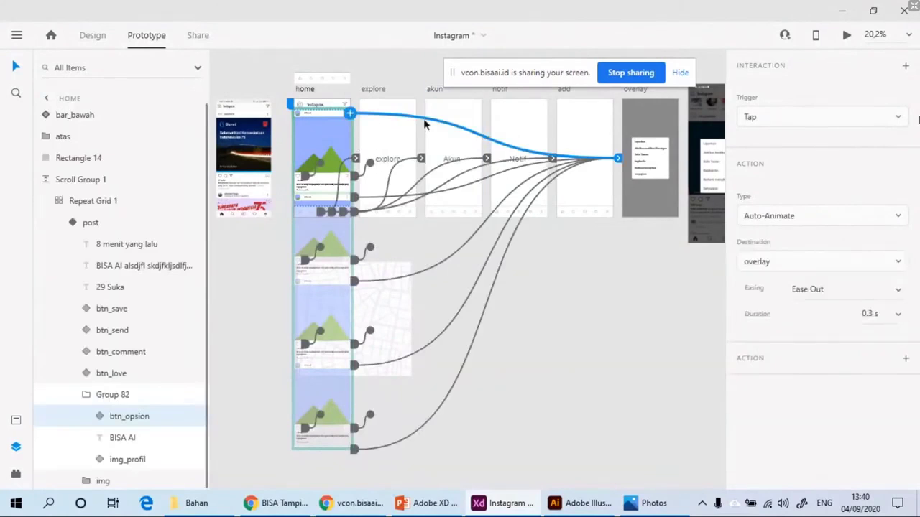
{"action": "left_click_drag", "start_coordinate": [424, 124], "coordinate": [381, 72]}
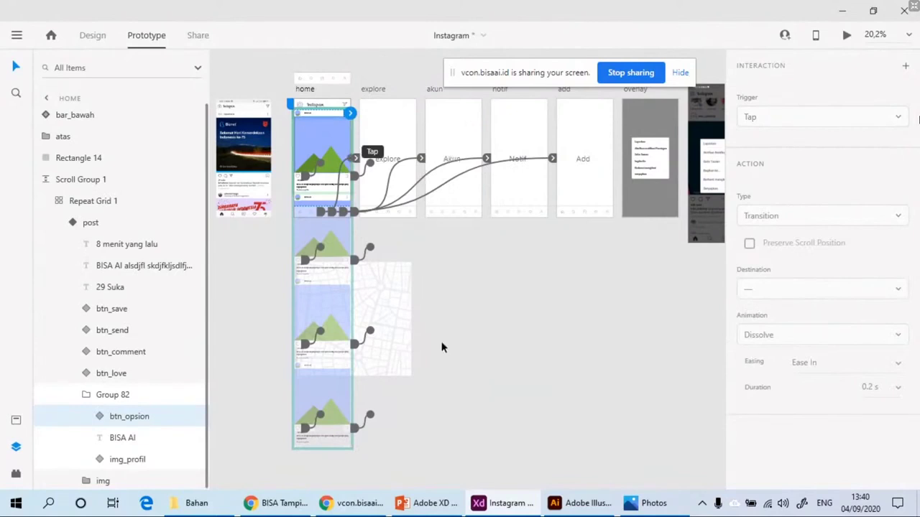
{"action": "left_click_drag", "start_coordinate": [350, 113], "coordinate": [681, 171]}
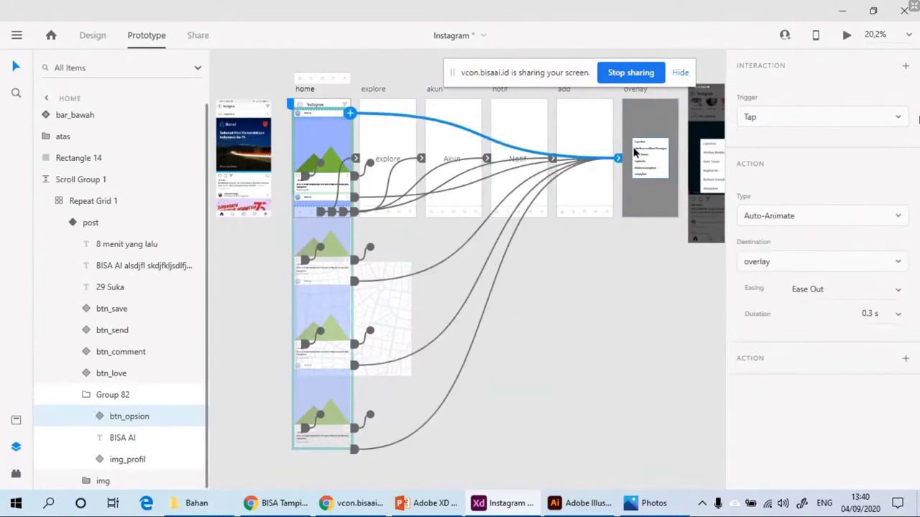
Step: Set the btn_opsion interaction's action type to Overlay with a duration of 0.6 s
{"action": "scroll", "coordinate": [634, 152], "scroll_direction": "up", "scroll_amount": 2, "text": "ctrl"}
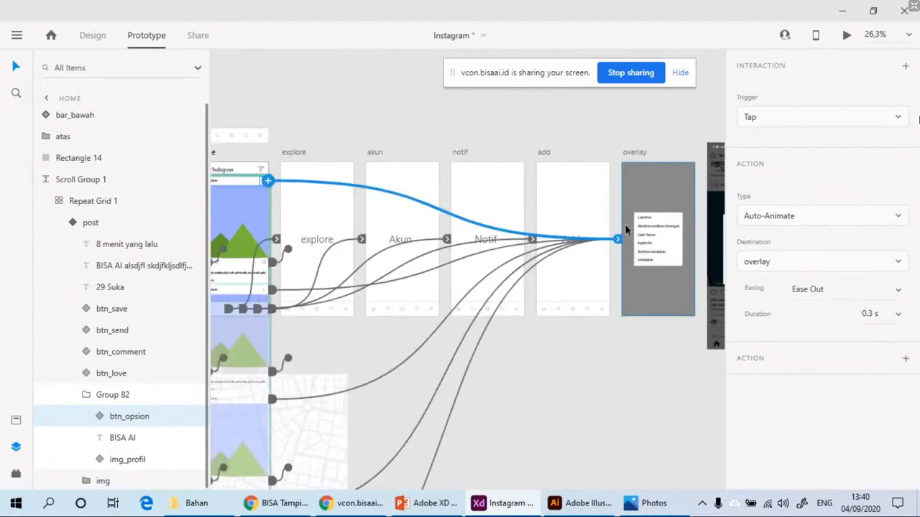
{"action": "left_click", "coordinate": [766, 225]}
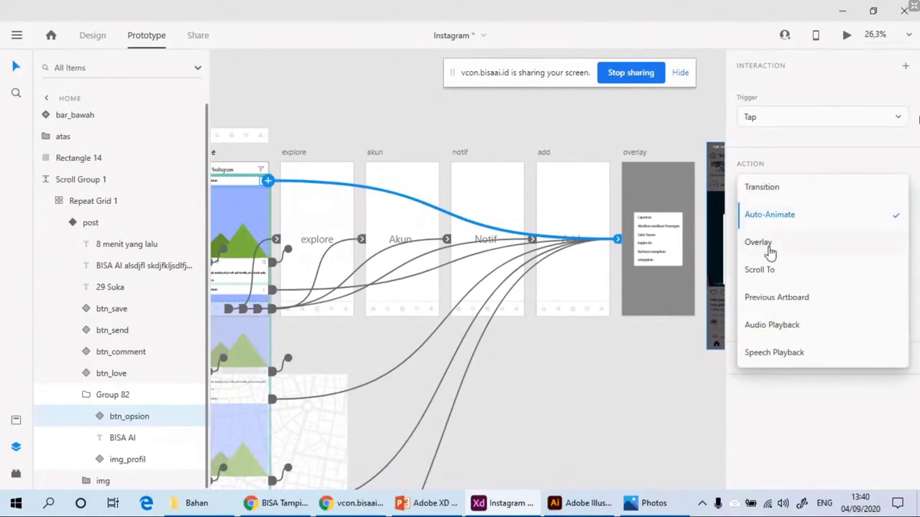
{"action": "left_click", "coordinate": [768, 245]}
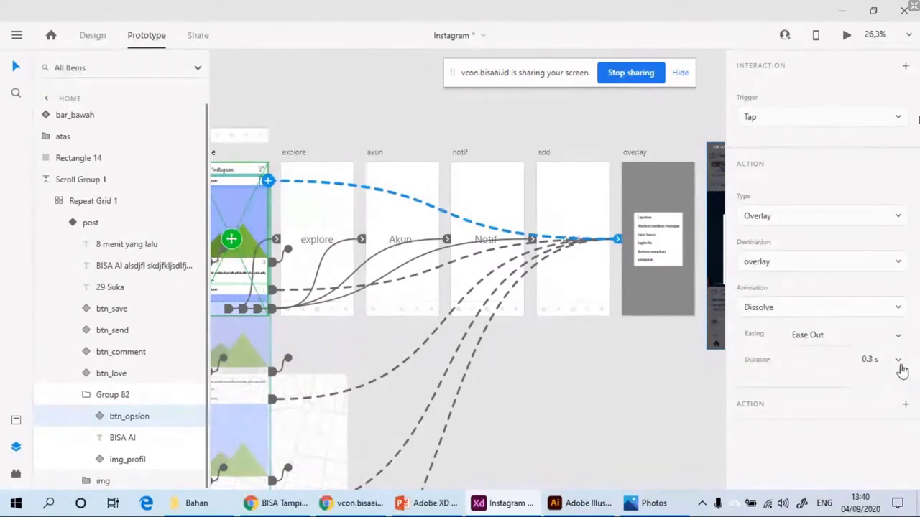
{"action": "left_click", "coordinate": [900, 365]}
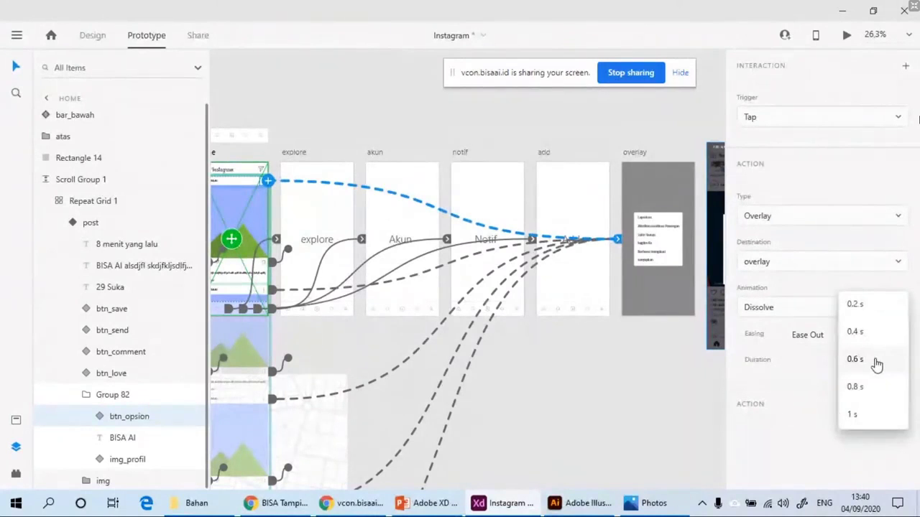
{"action": "left_click", "coordinate": [877, 358]}
{"action": "left_click", "coordinate": [900, 363]}
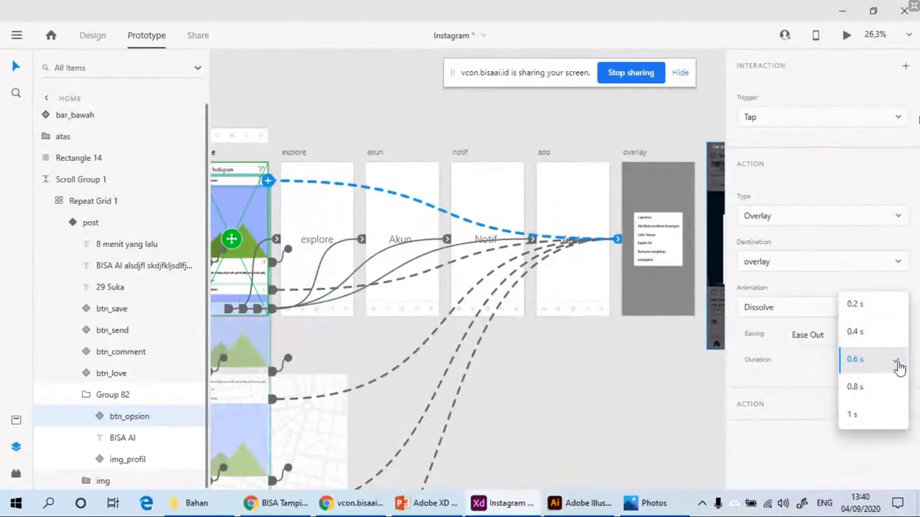
{"action": "left_click", "coordinate": [797, 368]}
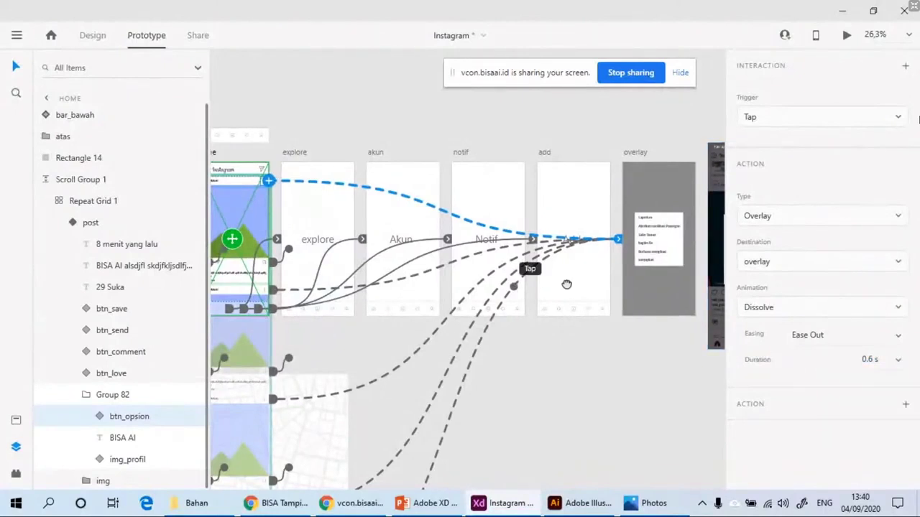
Step: Preview the home artboard full screen, test the first post's three-dot options overlay, and close the preview
{"action": "left_click_drag", "start_coordinate": [408, 256], "coordinate": [462, 273]}
{"action": "left_click", "coordinate": [263, 173]}
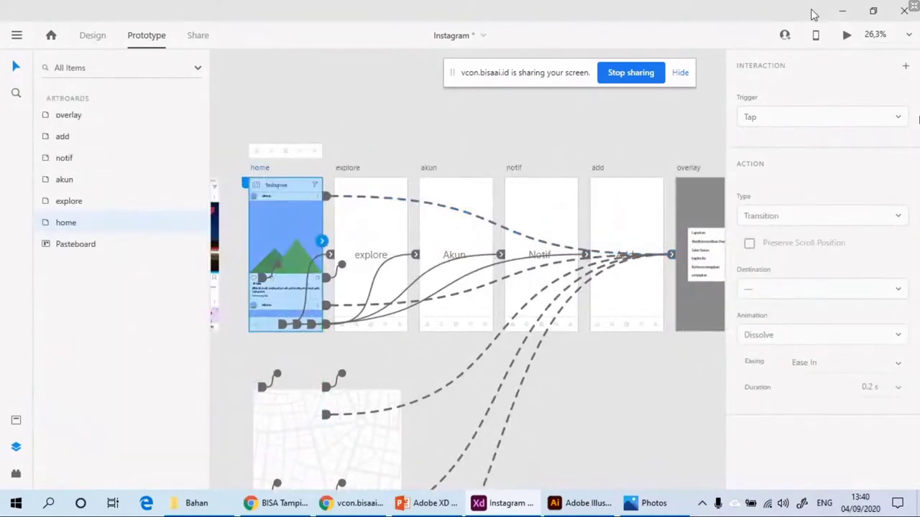
{"action": "left_click", "coordinate": [847, 36]}
{"action": "left_click", "coordinate": [253, 21]}
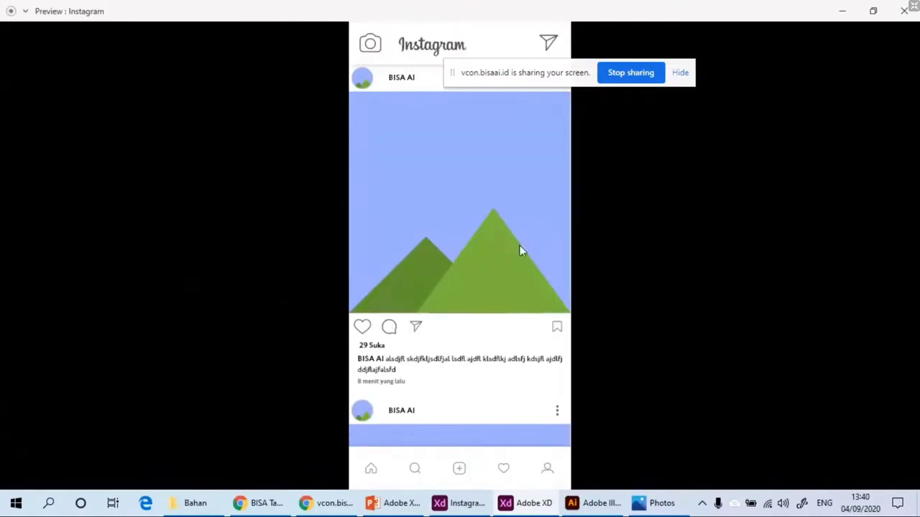
{"action": "left_click_drag", "start_coordinate": [549, 79], "coordinate": [690, 58]}
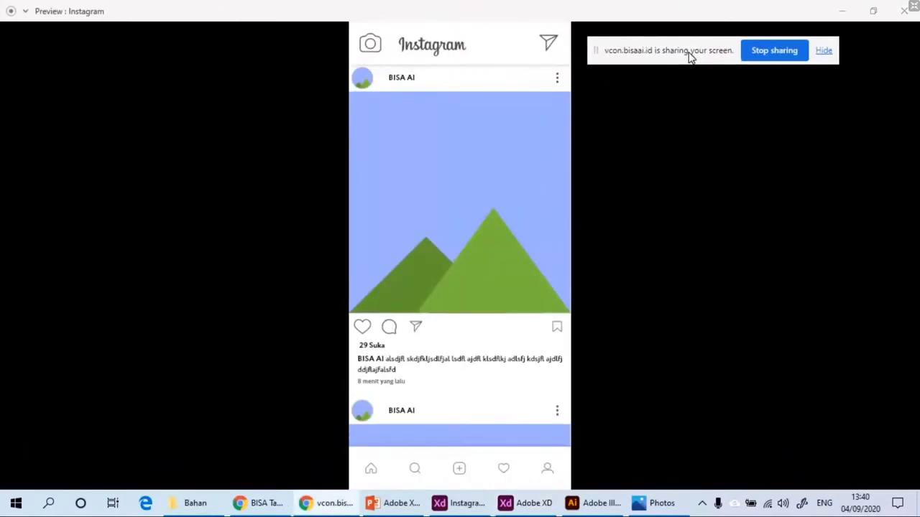
{"action": "left_click", "coordinate": [558, 78]}
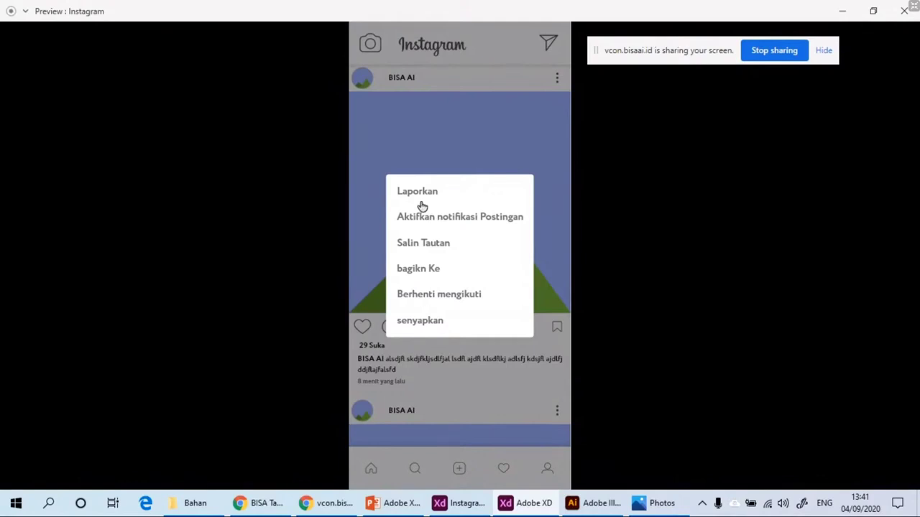
{"action": "left_click", "coordinate": [438, 136]}
{"action": "left_click", "coordinate": [439, 146]}
{"action": "left_click", "coordinate": [560, 86]}
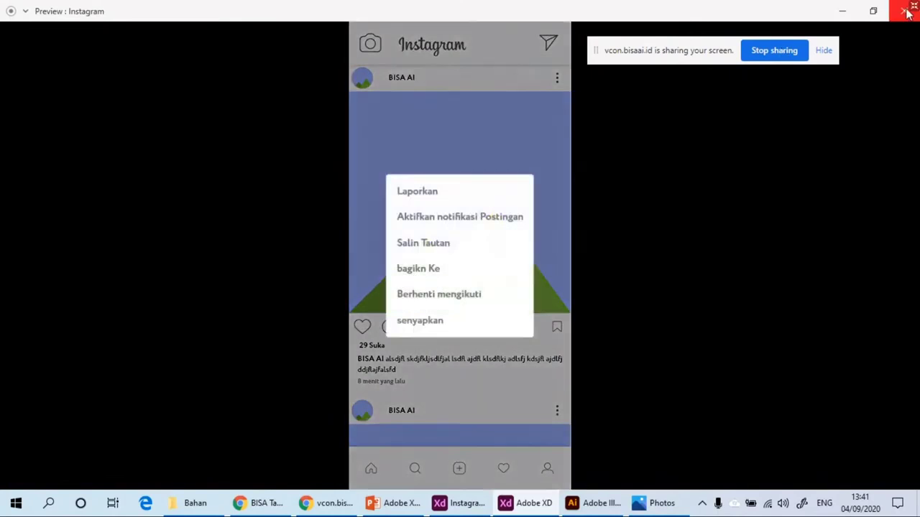
{"action": "left_click", "coordinate": [907, 12]}
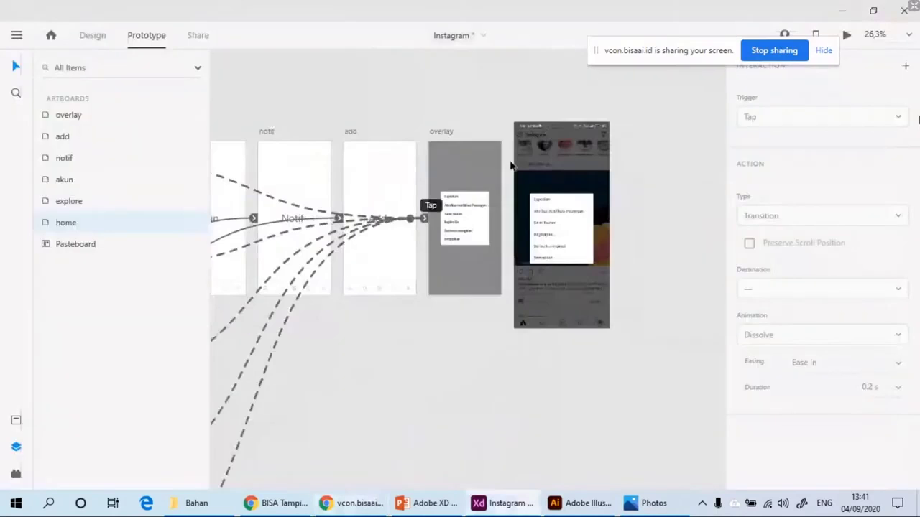
Step: Remove the overlay artboard's Previous Artboard interaction by changing its action type to Transition without choosing a destination
{"action": "scroll", "coordinate": [463, 151], "scroll_direction": "up", "scroll_amount": 2}
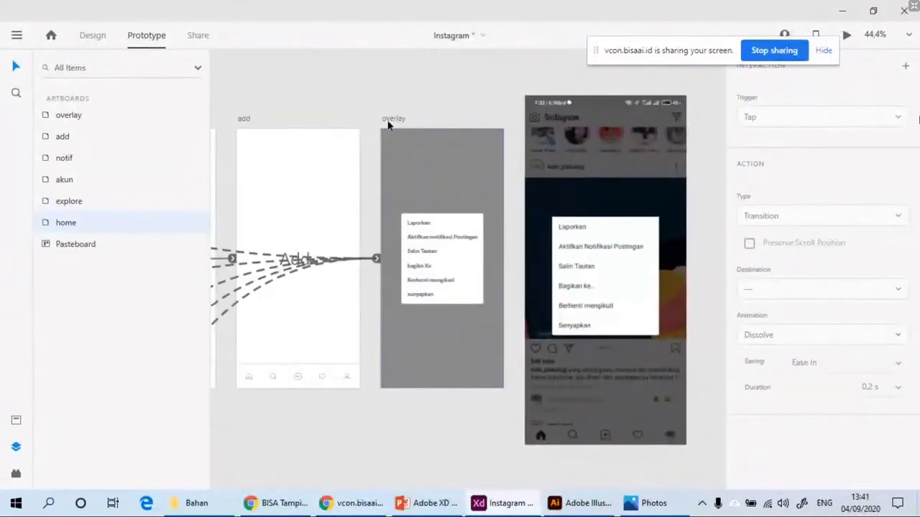
{"action": "left_click", "coordinate": [396, 115]}
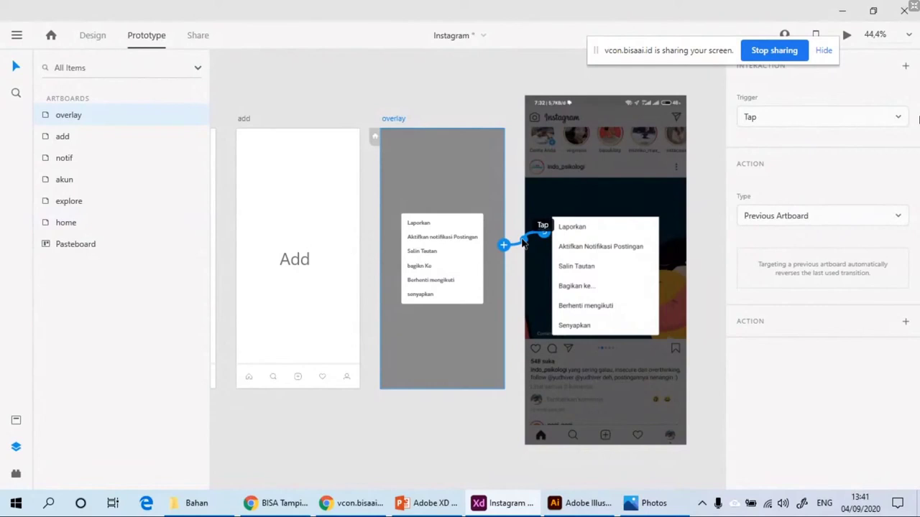
{"action": "left_click_drag", "start_coordinate": [683, 58], "coordinate": [611, 42]}
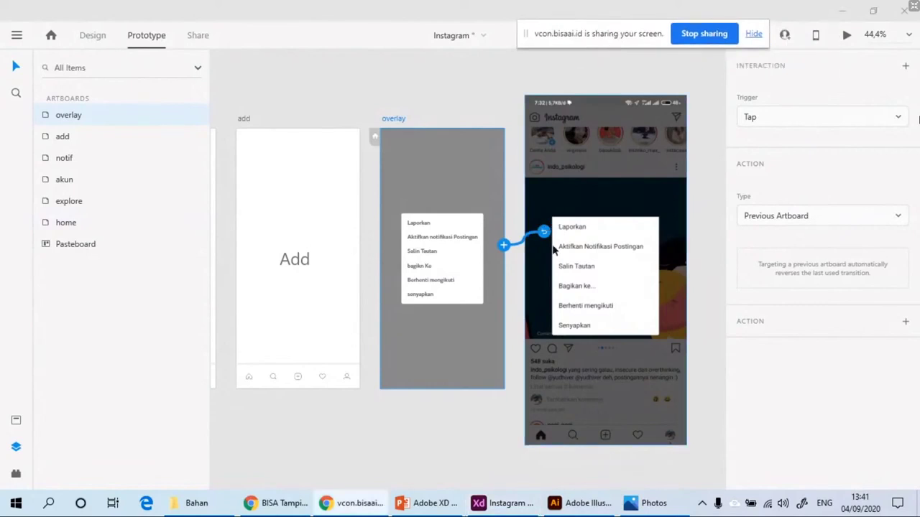
{"action": "left_click", "coordinate": [782, 219]}
{"action": "left_click", "coordinate": [777, 139]}
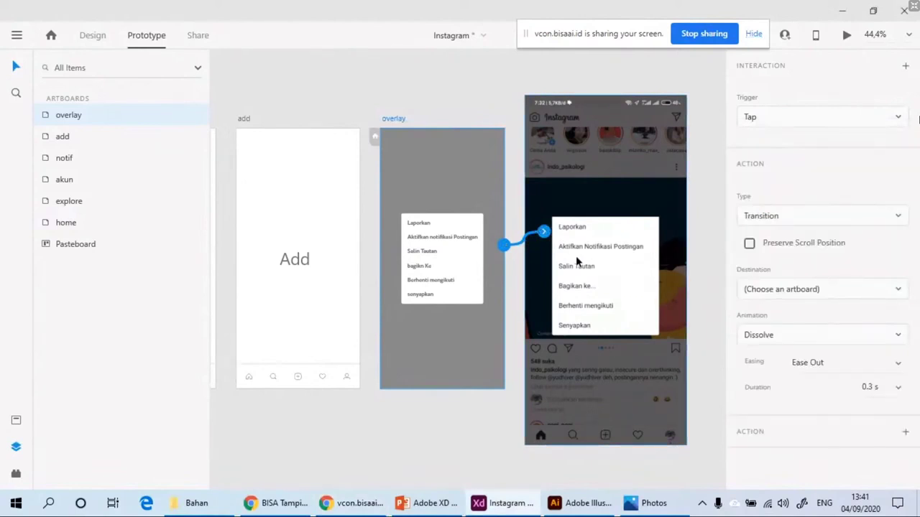
{"action": "left_click", "coordinate": [489, 101]}
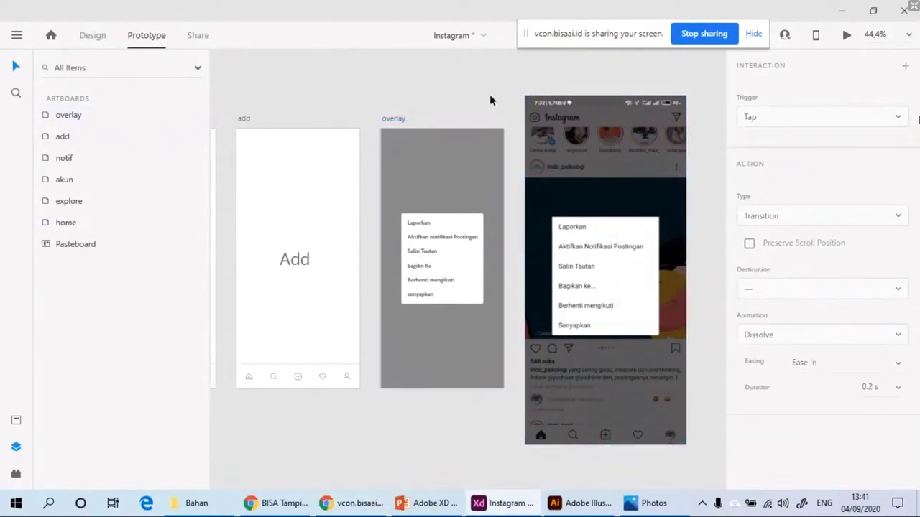
{"action": "left_click", "coordinate": [394, 120]}
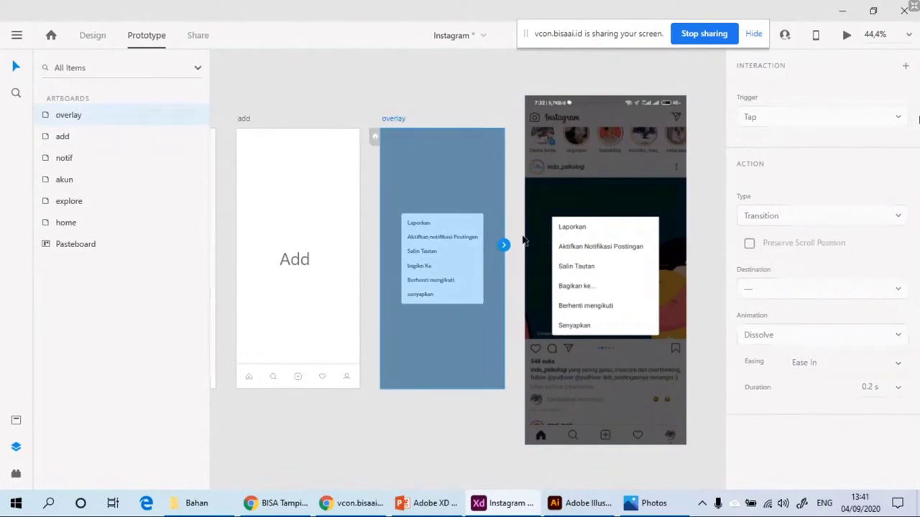
Step: Preview the home artboard again, test opening the options overlay and tapping outside its menu, and close the preview
{"action": "left_click_drag", "start_coordinate": [437, 211], "coordinate": [610, 263]}
{"action": "scroll", "coordinate": [610, 263], "scroll_direction": "down", "scroll_amount": 2}
{"action": "scroll", "coordinate": [315, 193], "scroll_direction": "left", "scroll_amount": 5}
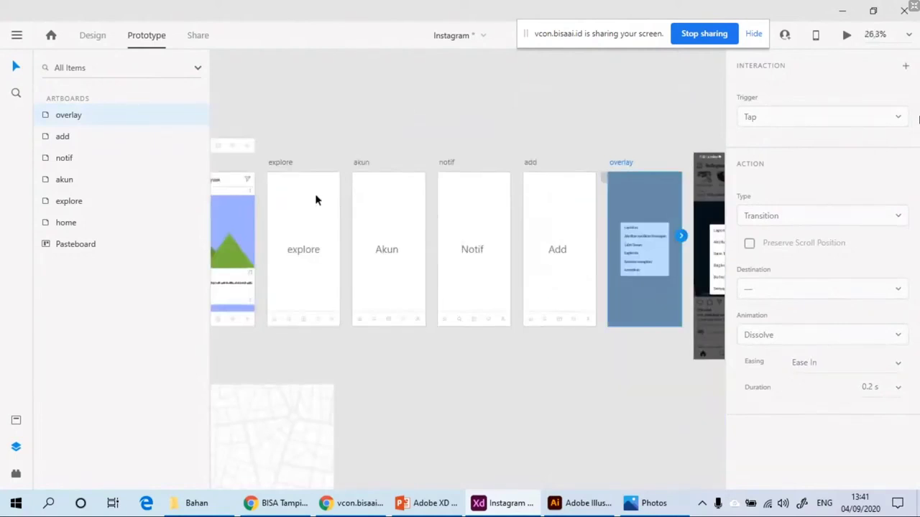
{"action": "left_click", "coordinate": [266, 172]}
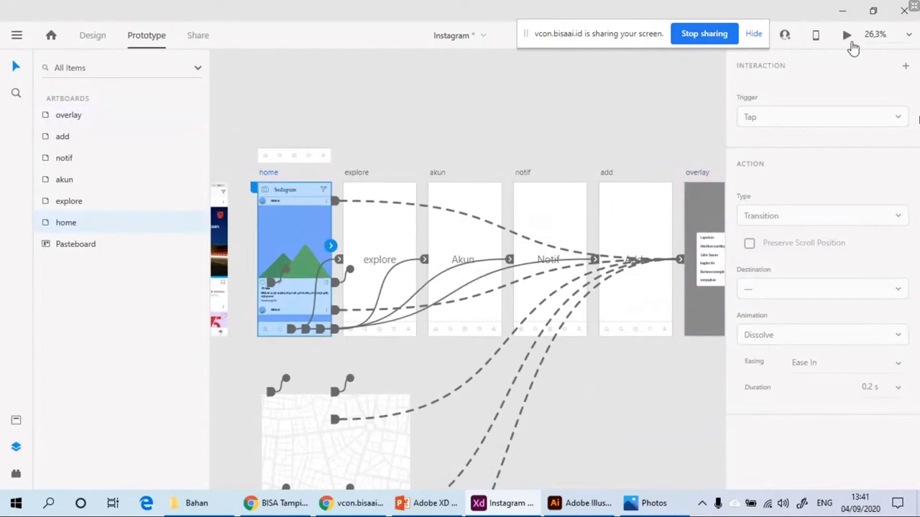
{"action": "key", "text": "ctrl+Return"}
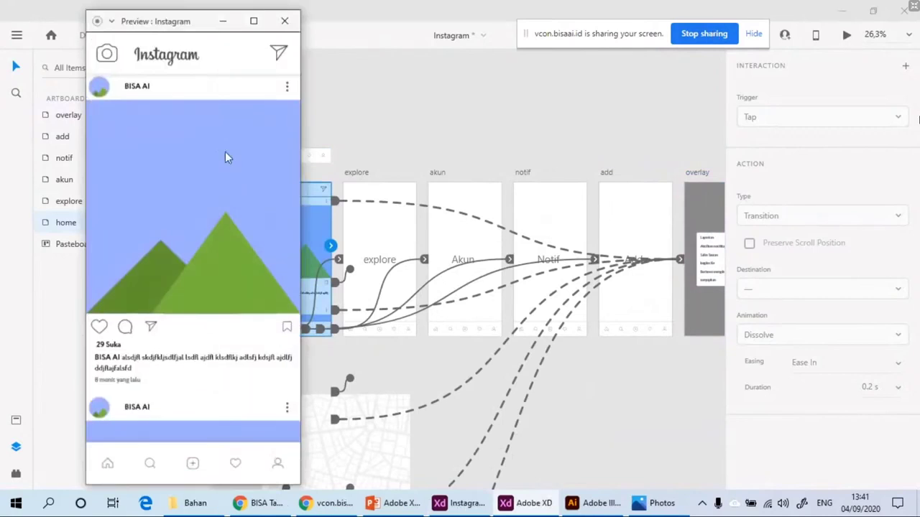
{"action": "left_click", "coordinate": [287, 85]}
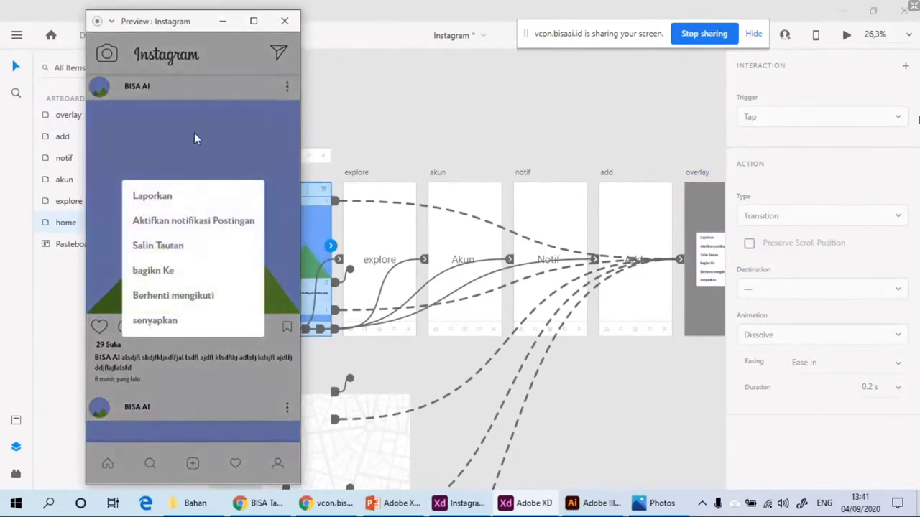
{"action": "left_click", "coordinate": [159, 145]}
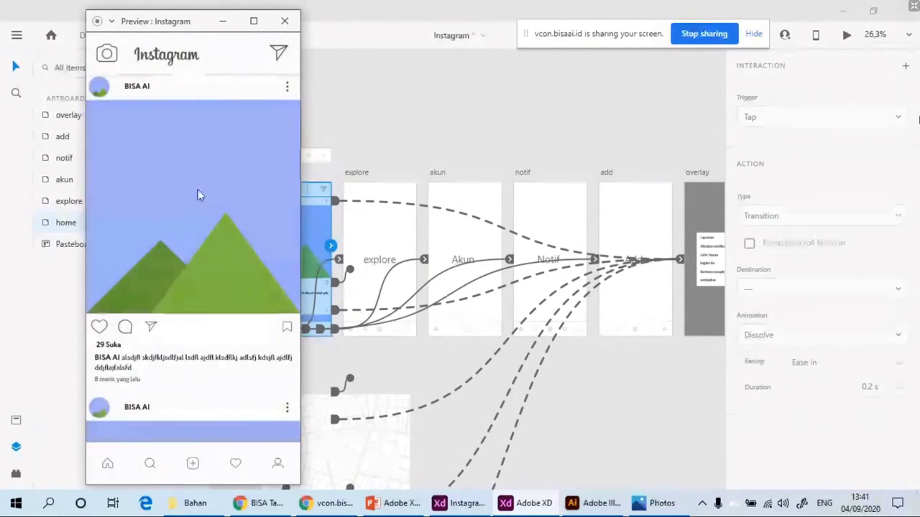
{"action": "left_click", "coordinate": [199, 195]}
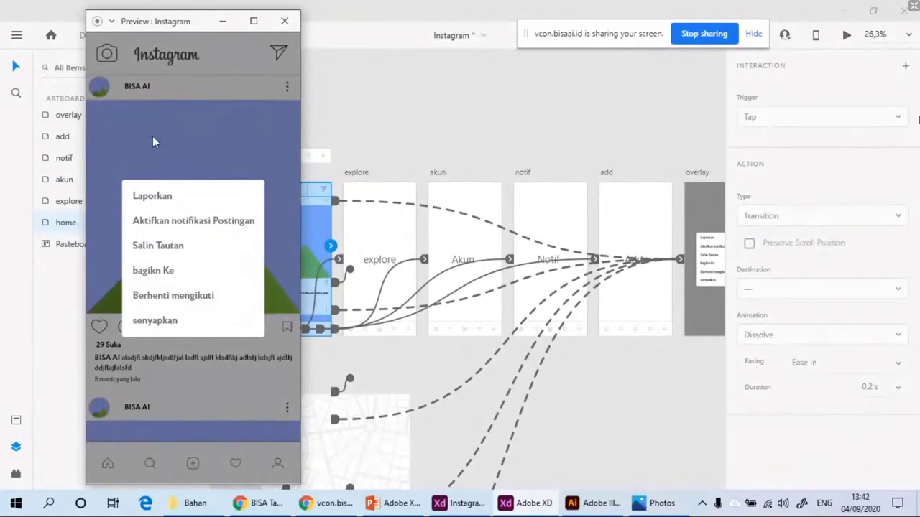
{"action": "left_click", "coordinate": [285, 20]}
Step: Add a Tap interaction to the overlay artboard with the action type Previous Artboard
{"action": "left_click", "coordinate": [449, 151]}
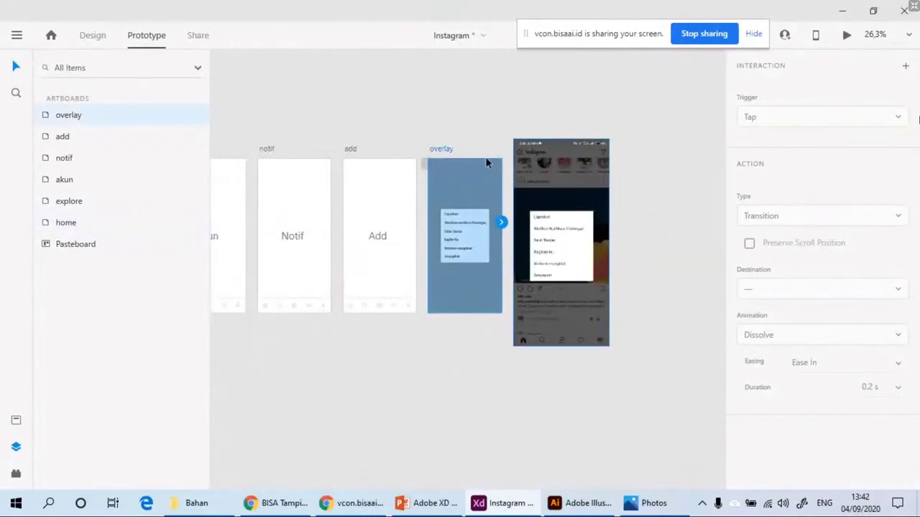
{"action": "left_click", "coordinate": [808, 295]}
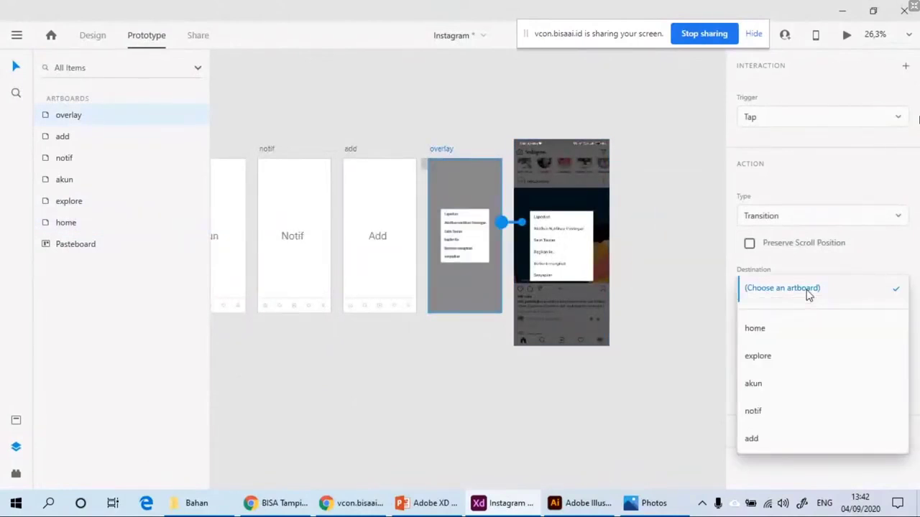
{"action": "left_click", "coordinate": [801, 220]}
{"action": "left_click", "coordinate": [791, 220]}
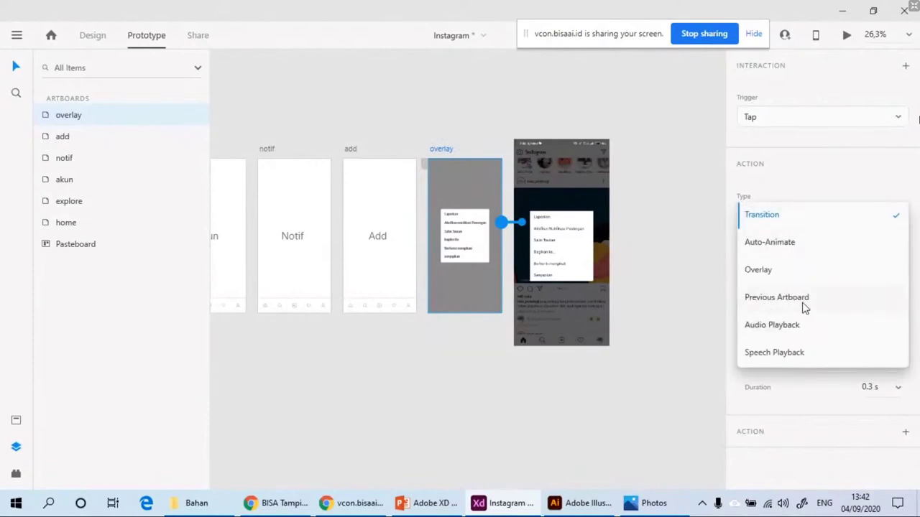
{"action": "left_click", "coordinate": [776, 297]}
Step: Preview the home artboard, test opening the first post's options overlay and dismissing it with a tap, and close the preview
{"action": "left_click_drag", "start_coordinate": [603, 182], "coordinate": [609, 181]}
{"action": "left_click_drag", "start_coordinate": [289, 206], "coordinate": [503, 228]}
{"action": "left_click", "coordinate": [379, 196]}
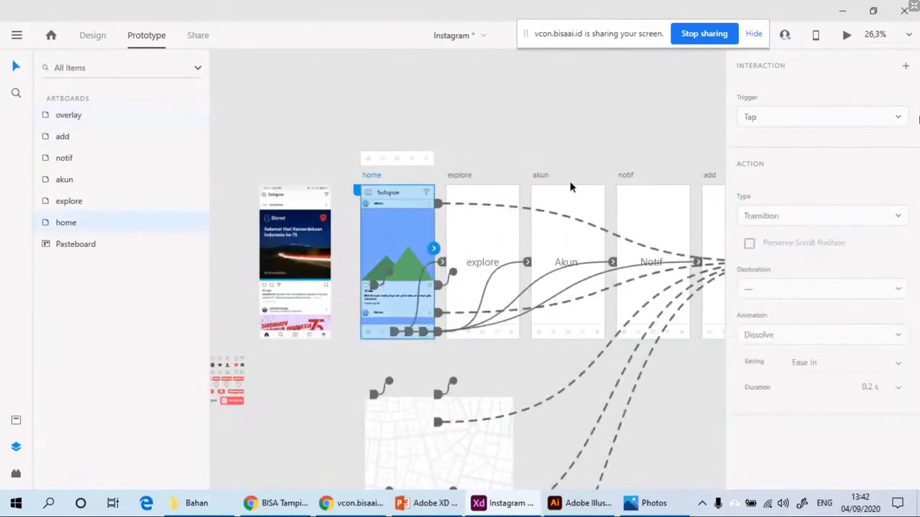
{"action": "scroll", "coordinate": [580, 220], "scroll_direction": "right", "scroll_amount": 5}
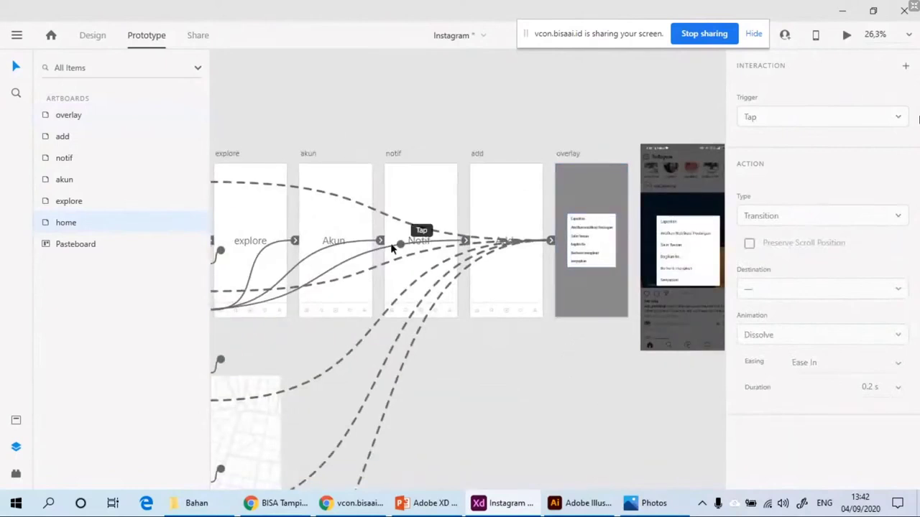
{"action": "scroll", "coordinate": [431, 230], "scroll_direction": "left", "scroll_amount": 5}
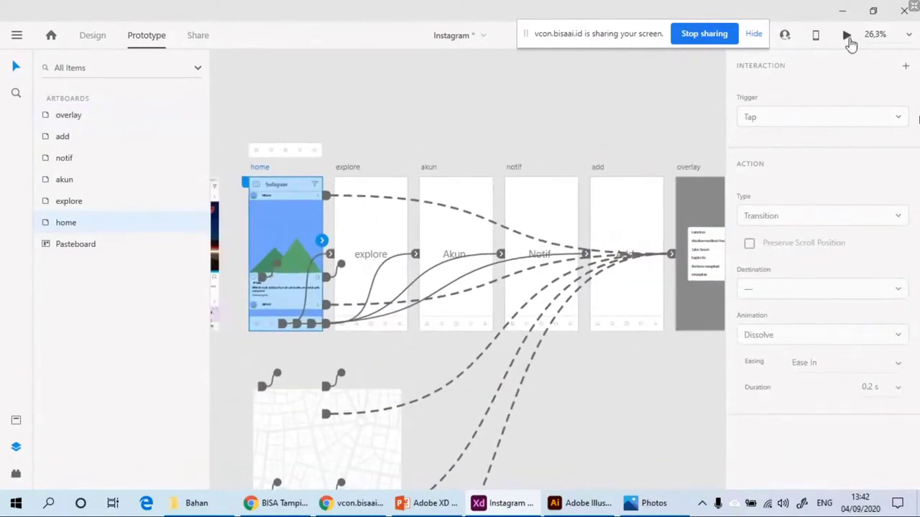
{"action": "left_click", "coordinate": [847, 38]}
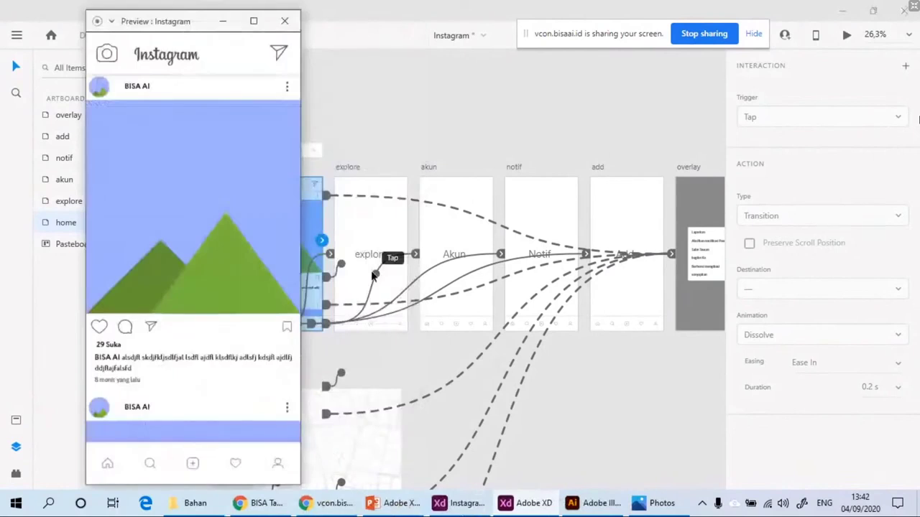
{"action": "left_click", "coordinate": [288, 87]}
{"action": "left_click", "coordinate": [228, 148]}
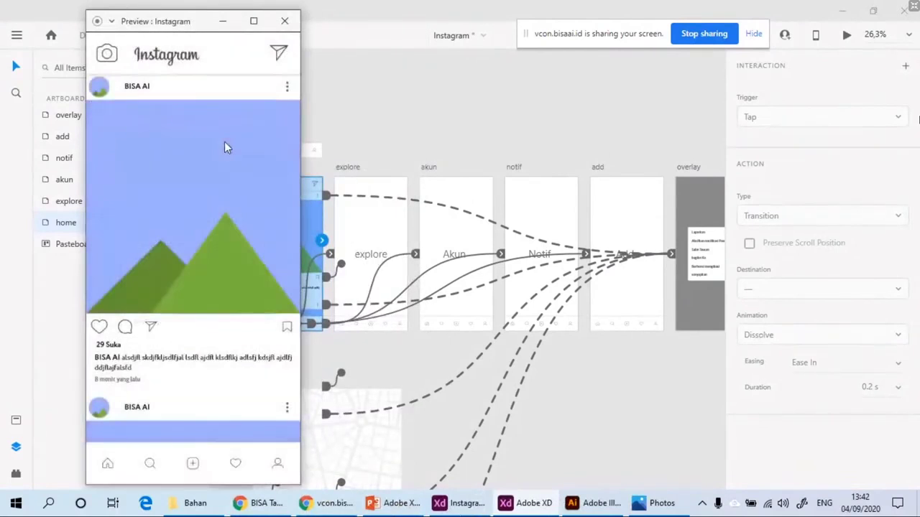
{"action": "left_click", "coordinate": [284, 22]}
Step: Link the menu group on the overlay artboard to the explore artboard with a Tap-triggered Transition
{"action": "scroll", "coordinate": [547, 232], "scroll_direction": "right", "scroll_amount": 3}
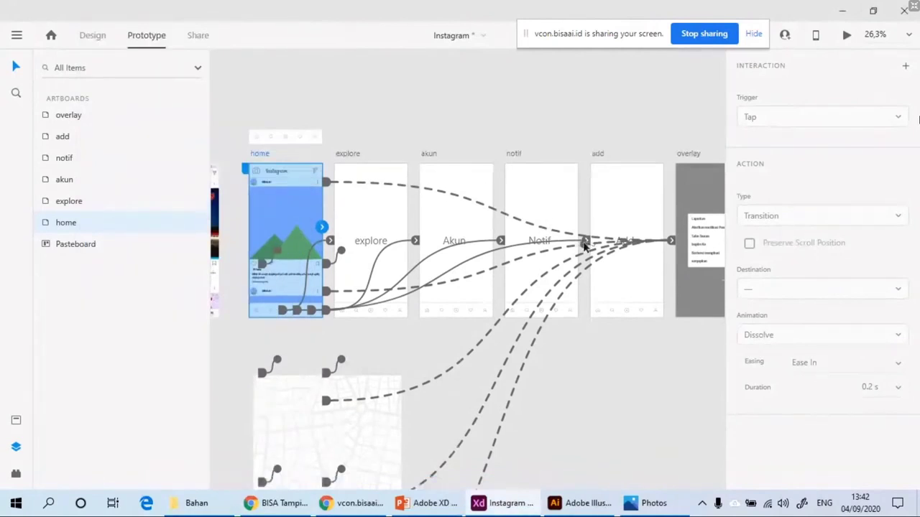
{"action": "scroll", "coordinate": [645, 216], "scroll_direction": "up", "scroll_amount": 3}
{"action": "left_click", "coordinate": [604, 208]}
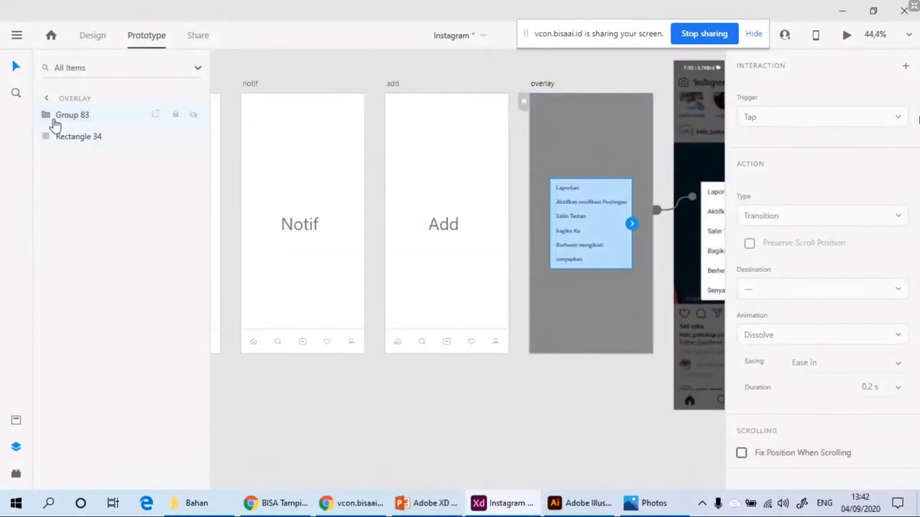
{"action": "scroll", "coordinate": [542, 252], "scroll_direction": "down", "scroll_amount": 3}
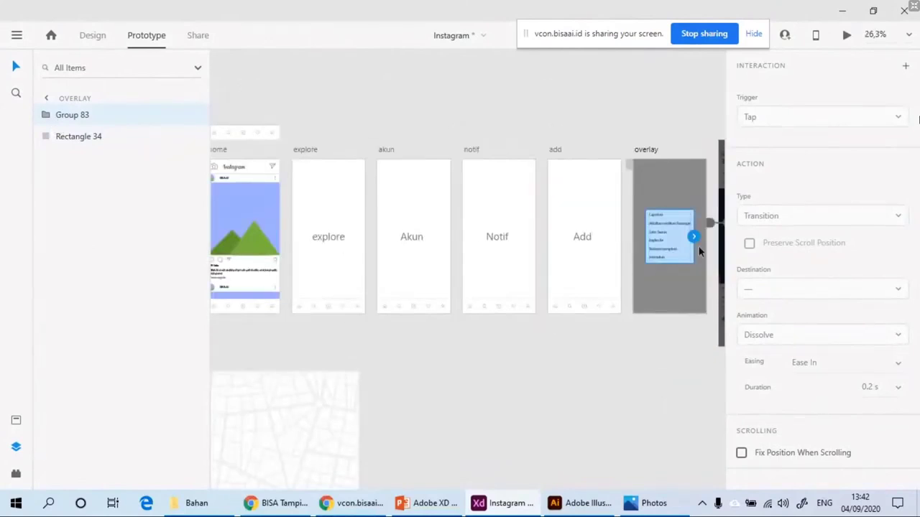
{"action": "left_click_drag", "start_coordinate": [693, 236], "coordinate": [341, 236]}
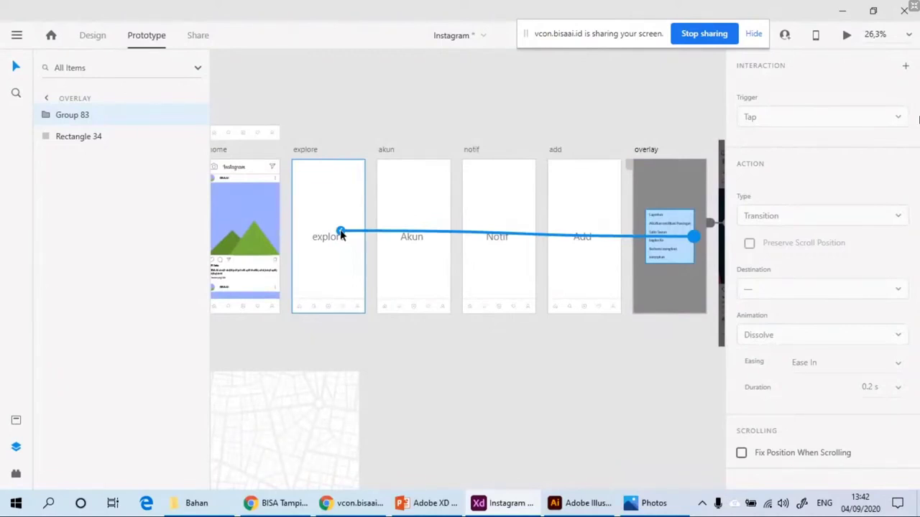
{"action": "left_click_drag", "start_coordinate": [340, 230], "coordinate": [341, 230]}
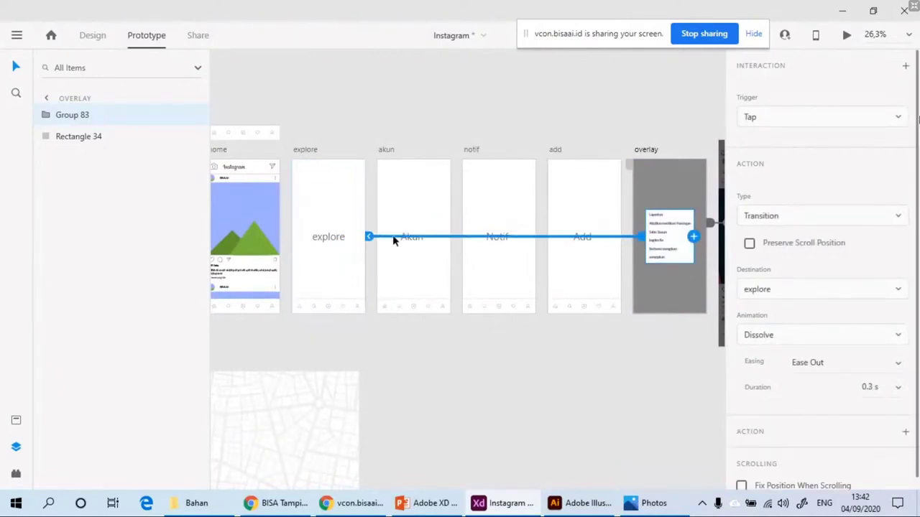
Step: Use the Dissolve animation for the menu group's transition and set its duration to 0.6 s
{"action": "left_click", "coordinate": [787, 337]}
{"action": "left_click", "coordinate": [821, 176]}
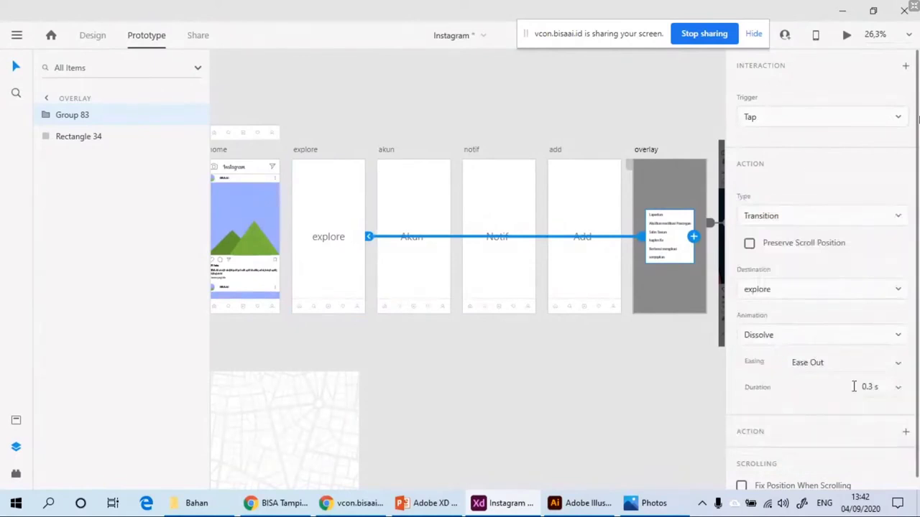
{"action": "left_click", "coordinate": [897, 387]}
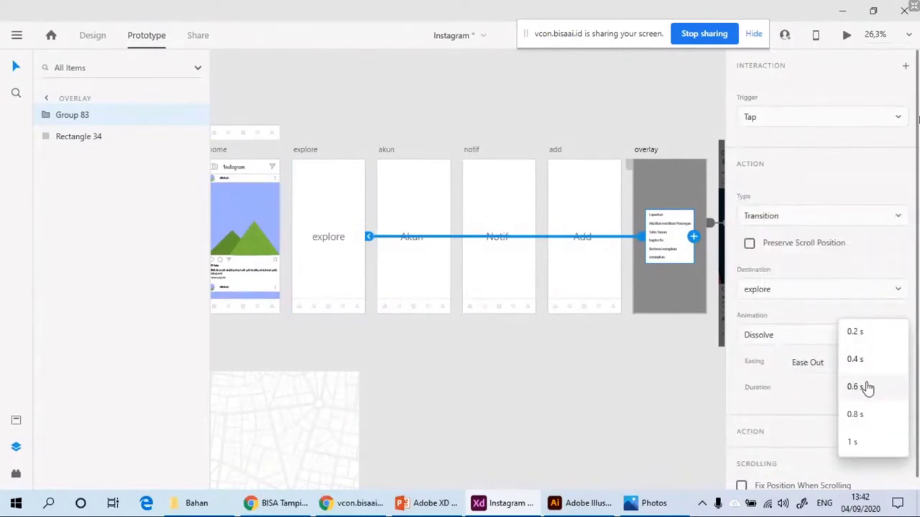
{"action": "left_click", "coordinate": [867, 383]}
Step: Preview the home artboard, open the first post's options overlay, tap its menu to reach explore, and return to home
{"action": "scroll", "coordinate": [629, 268], "scroll_direction": "left", "scroll_amount": 3}
{"action": "left_click", "coordinate": [361, 161]}
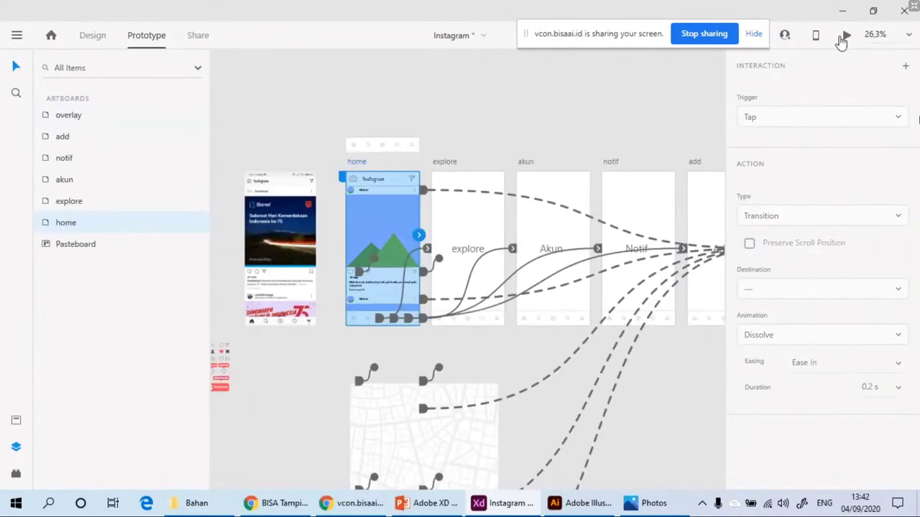
{"action": "key", "text": "ctrl+Return"}
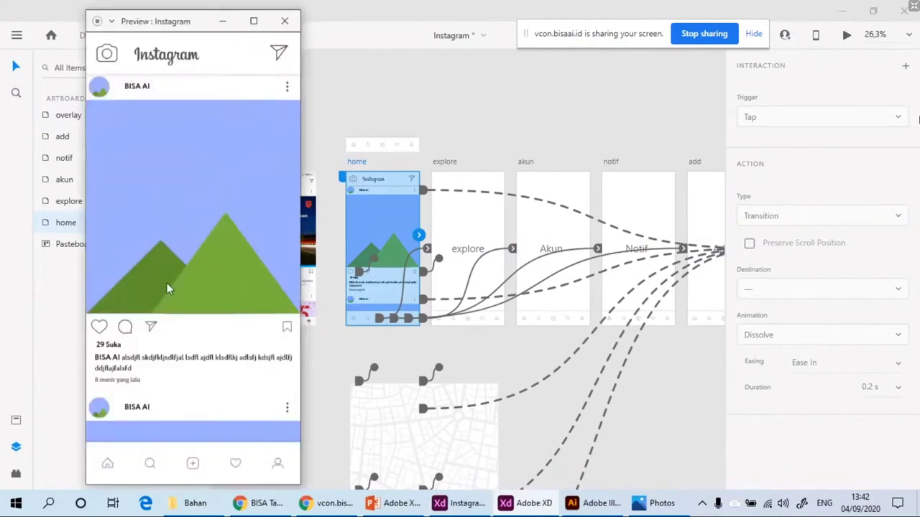
{"action": "left_click", "coordinate": [287, 86]}
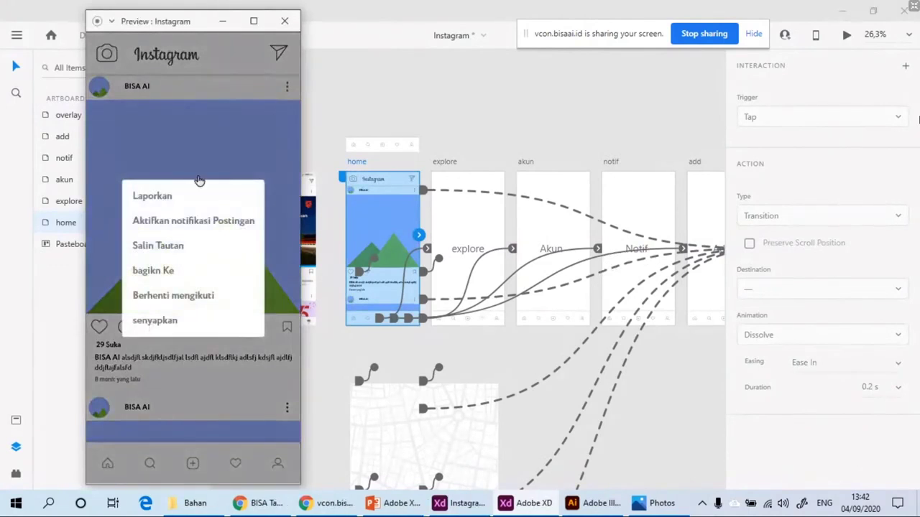
{"action": "left_click", "coordinate": [177, 261]}
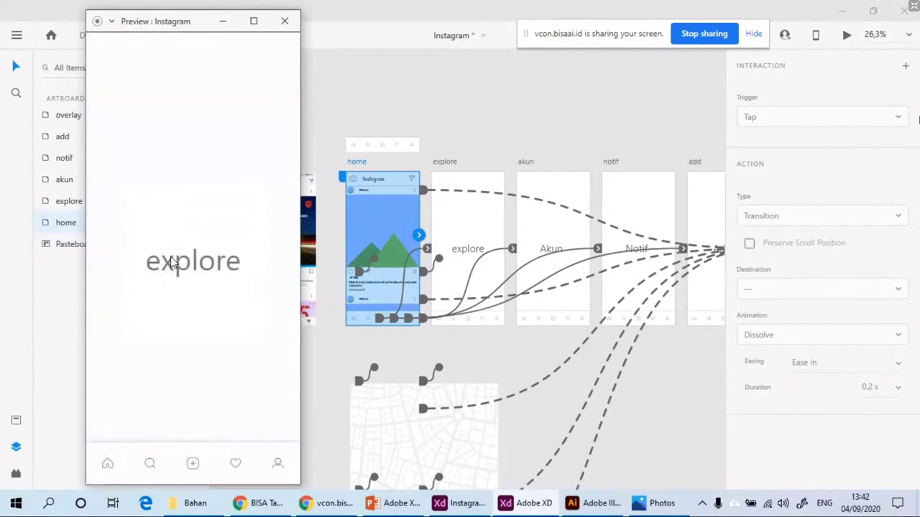
{"action": "left_click", "coordinate": [108, 466]}
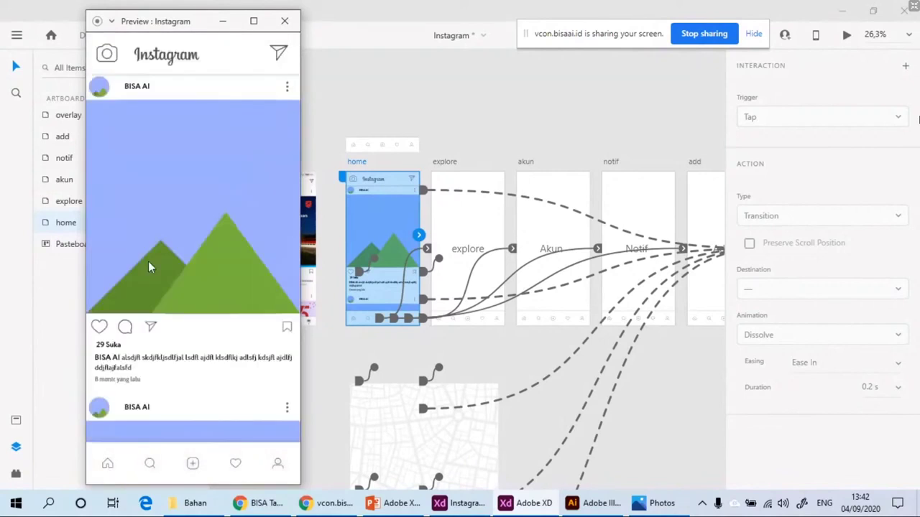
Step: Test the second post's three-dot options overlay in the preview and dismiss it by tapping outside the menu
{"action": "scroll", "coordinate": [165, 230], "scroll_direction": "down", "scroll_amount": 3}
{"action": "scroll", "coordinate": [177, 215], "scroll_direction": "down", "scroll_amount": 3}
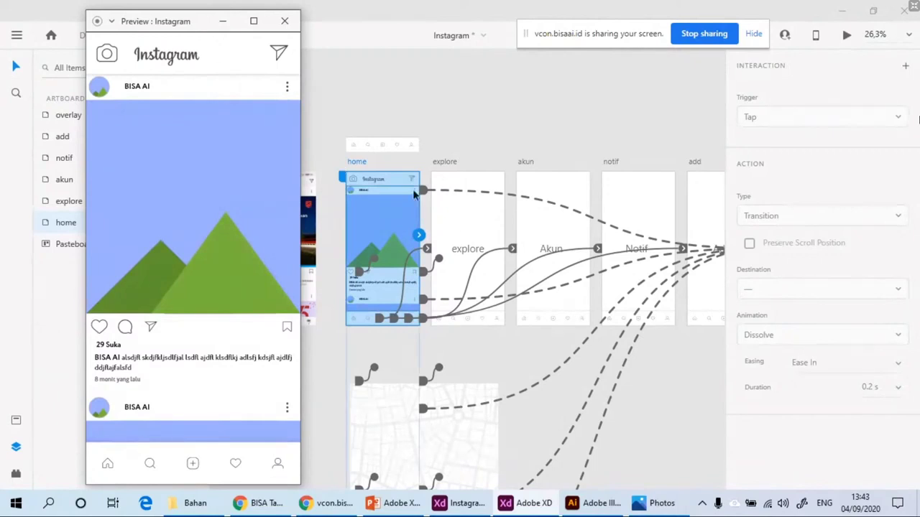
{"action": "left_click_drag", "start_coordinate": [429, 186], "coordinate": [448, 177]}
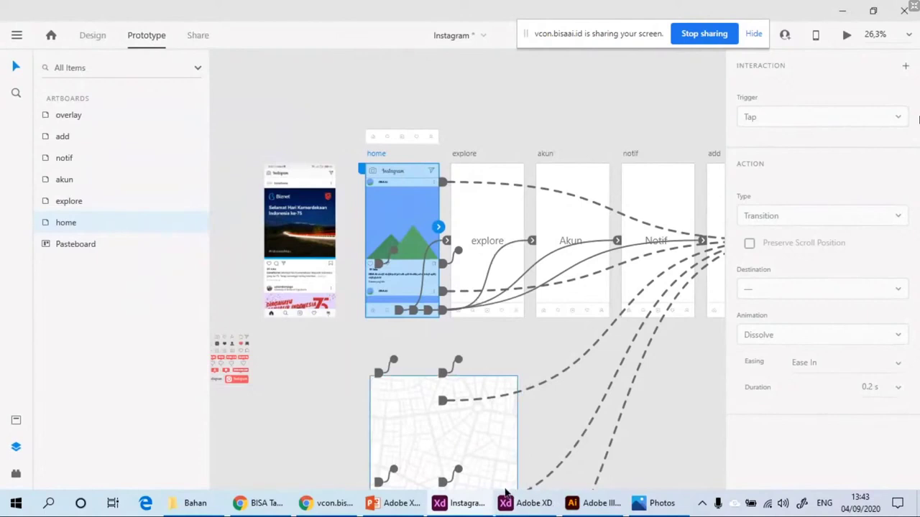
{"action": "left_click", "coordinate": [528, 503]}
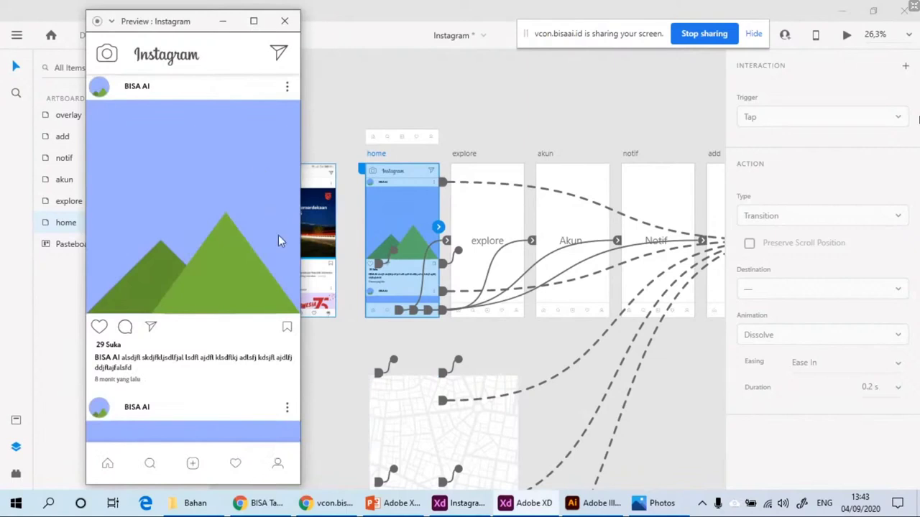
{"action": "scroll", "coordinate": [251, 228], "scroll_direction": "down", "scroll_amount": 1}
{"action": "scroll", "coordinate": [249, 228], "scroll_direction": "up", "scroll_amount": 1}
{"action": "scroll", "coordinate": [249, 228], "scroll_direction": "down", "scroll_amount": 3}
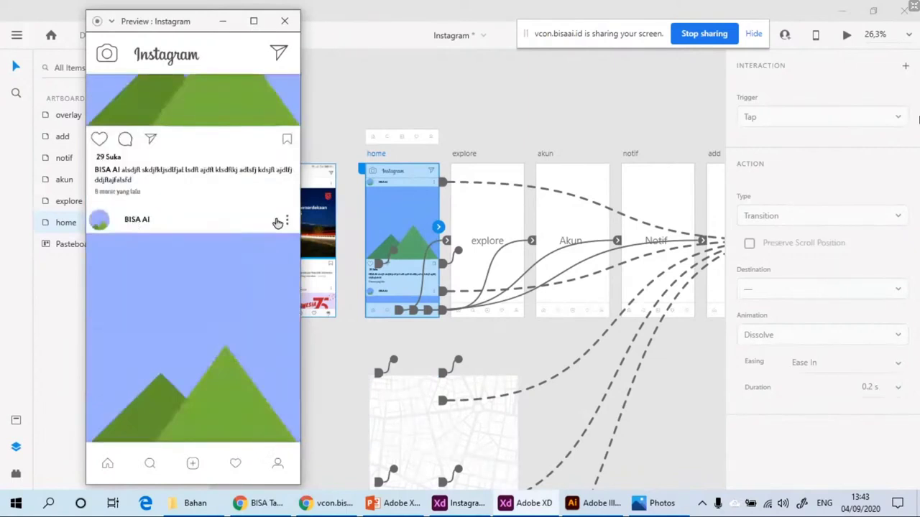
{"action": "left_click", "coordinate": [287, 222]}
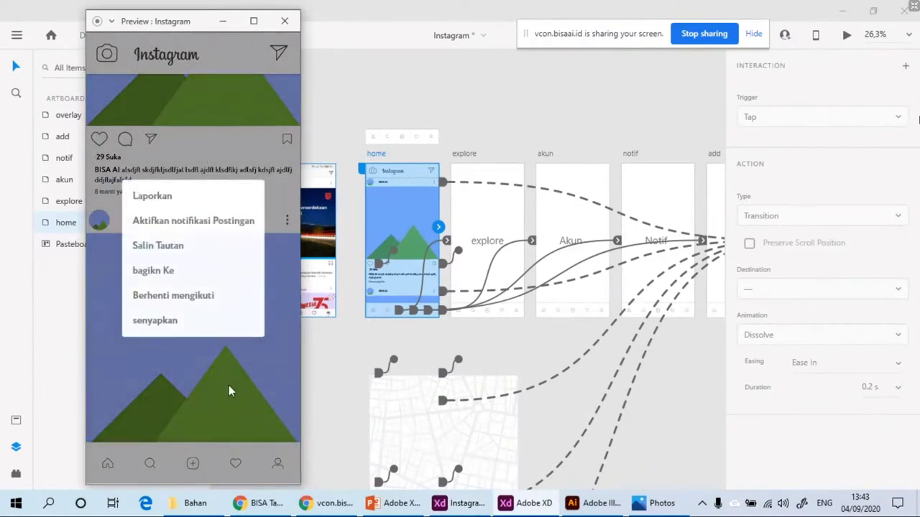
{"action": "left_click", "coordinate": [229, 385]}
Step: Test the options overlay of a post further down the feed, dismiss it outside the menu, and close the preview
{"action": "scroll", "coordinate": [245, 331], "scroll_direction": "down", "scroll_amount": 5}
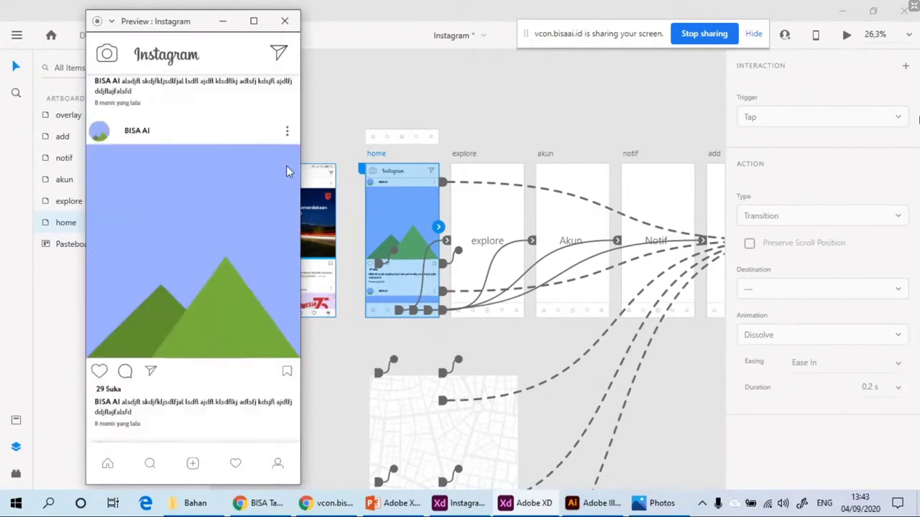
{"action": "left_click", "coordinate": [287, 135]}
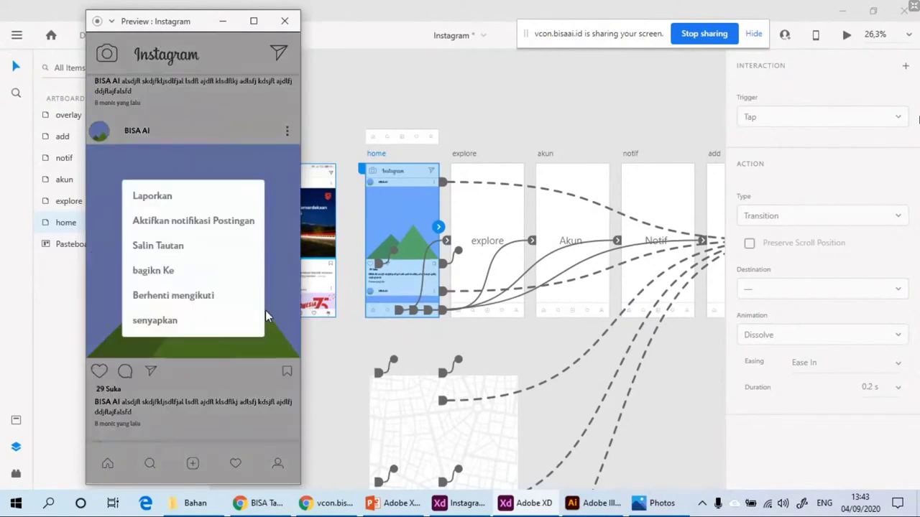
{"action": "left_click", "coordinate": [222, 390]}
{"action": "scroll", "coordinate": [230, 133], "scroll_direction": "up", "scroll_amount": 1}
{"action": "scroll", "coordinate": [234, 144], "scroll_direction": "down", "scroll_amount": 2}
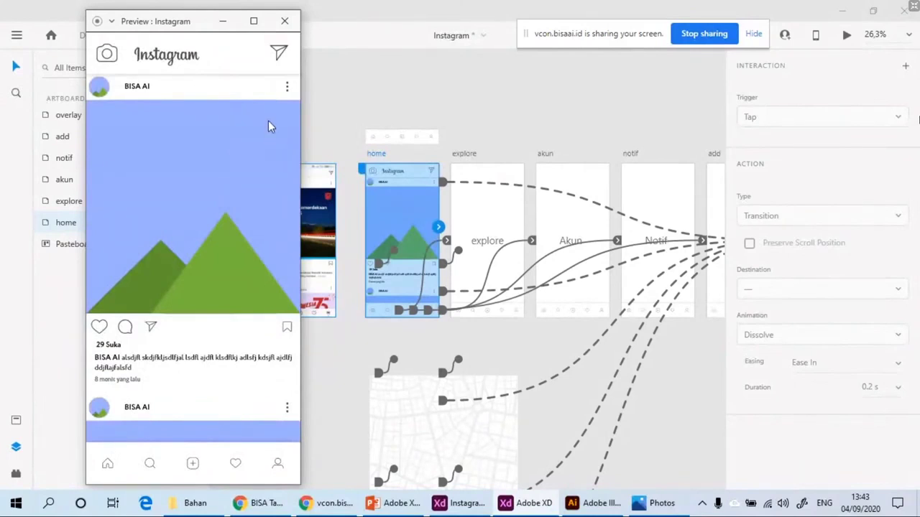
{"action": "left_click", "coordinate": [286, 23]}
Step: Inspect the first post's btn_opsion interaction and the links to the overlay artboard, and return to Design mode with nothing selected
{"action": "left_click_drag", "start_coordinate": [522, 174], "coordinate": [410, 154]}
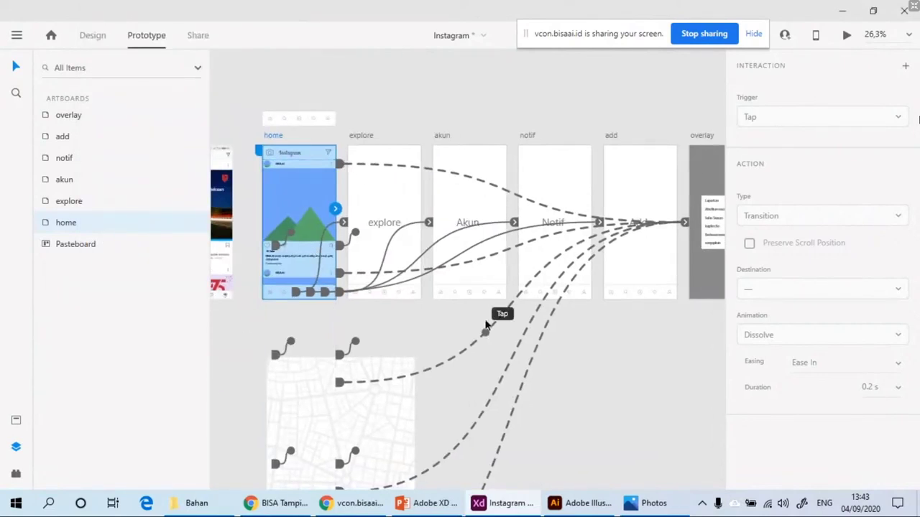
{"action": "scroll", "coordinate": [485, 327], "scroll_direction": "down", "scroll_amount": 1}
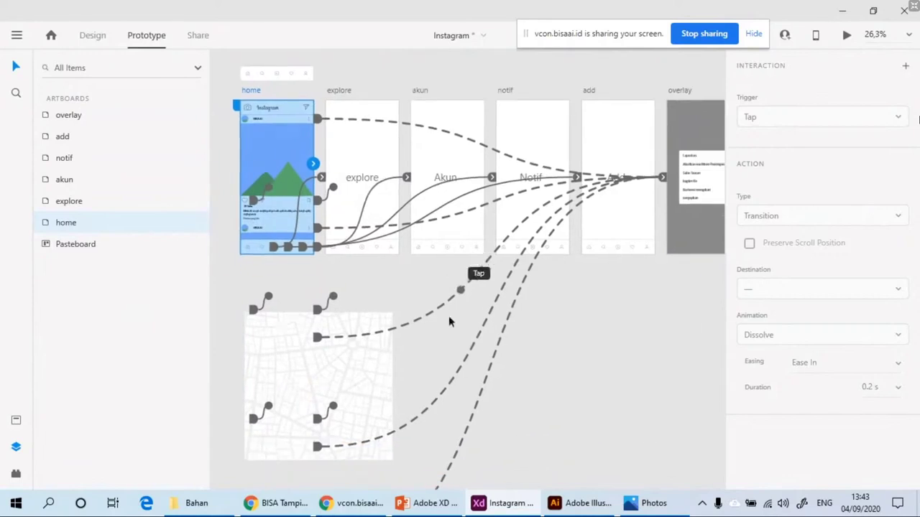
{"action": "left_click", "coordinate": [423, 132]}
{"action": "left_click_drag", "start_coordinate": [583, 217], "coordinate": [636, 179]}
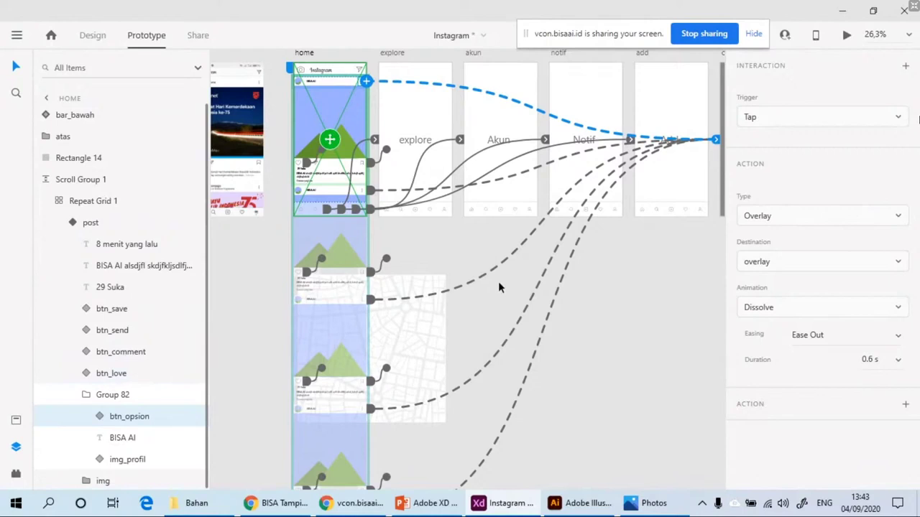
{"action": "scroll", "coordinate": [513, 250], "scroll_direction": "up", "scroll_amount": 2}
{"action": "scroll", "coordinate": [467, 201], "scroll_direction": "right", "scroll_amount": 2}
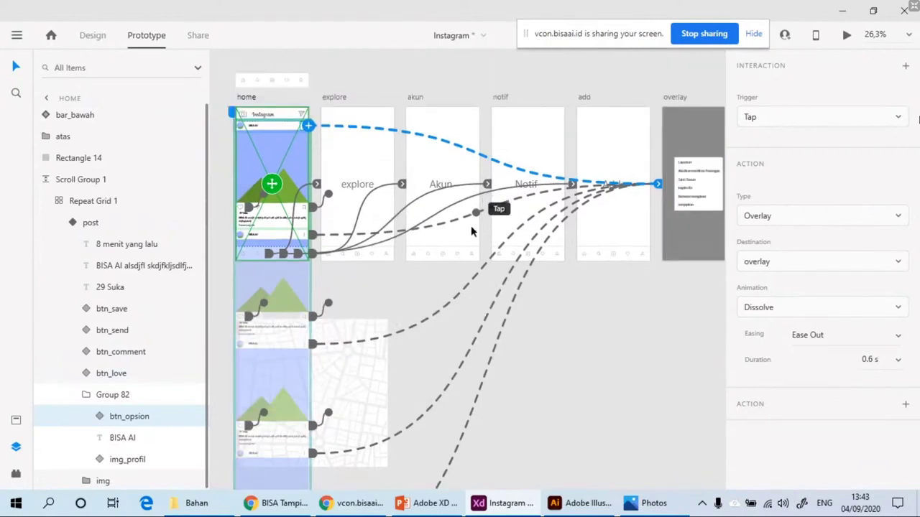
{"action": "scroll", "coordinate": [448, 294], "scroll_direction": "up", "scroll_amount": 1}
{"action": "scroll", "coordinate": [448, 294], "scroll_direction": "left", "scroll_amount": 2}
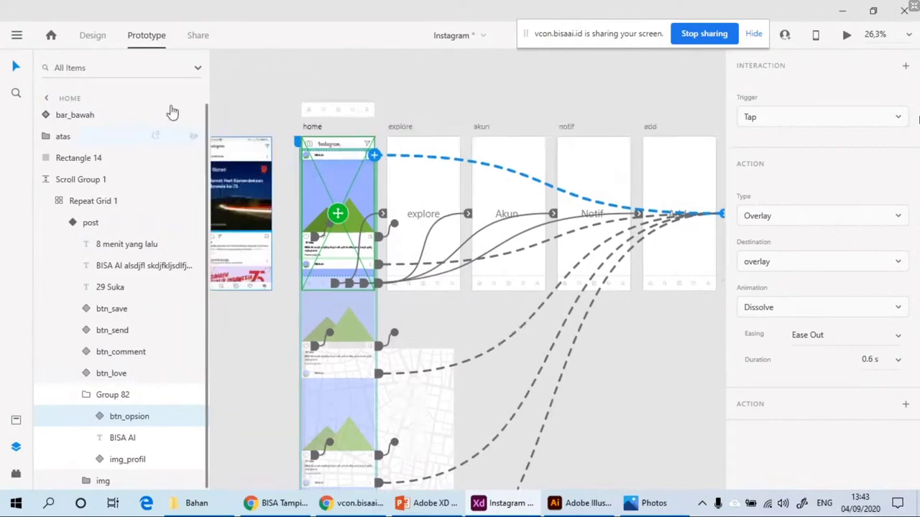
{"action": "left_click", "coordinate": [92, 35]}
{"action": "left_click", "coordinate": [447, 104]}
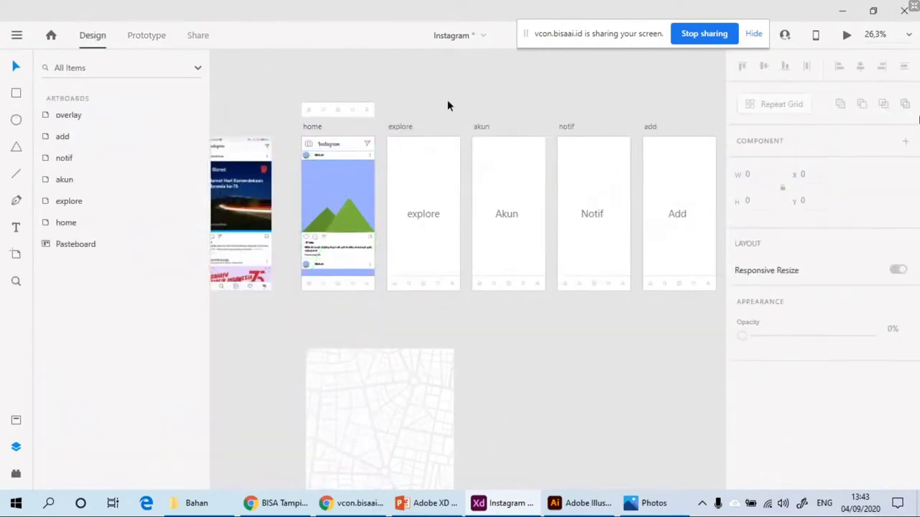
Step: Switch to PowerPoint, highlight the Horizontal Scroll topic on the HARI INI slide, and switch back to Adobe XD
{"action": "left_click", "coordinate": [429, 503]}
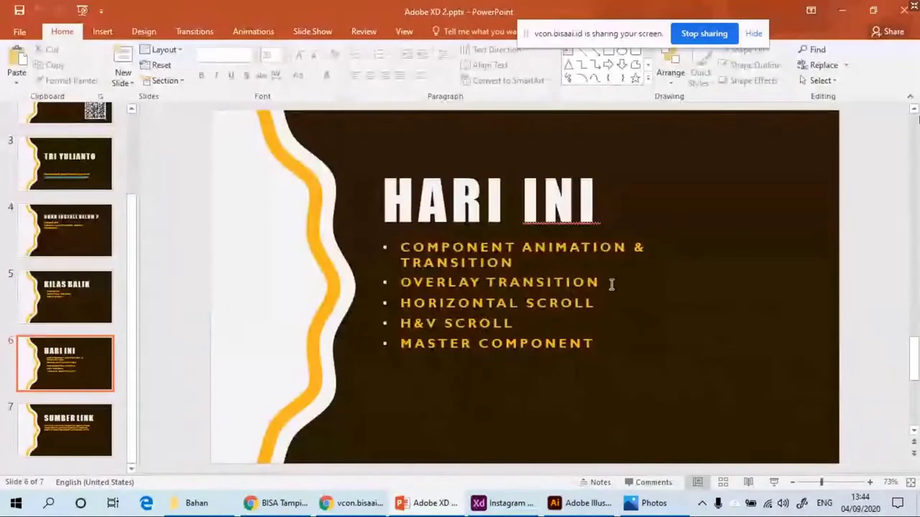
{"action": "left_click", "coordinate": [591, 304]}
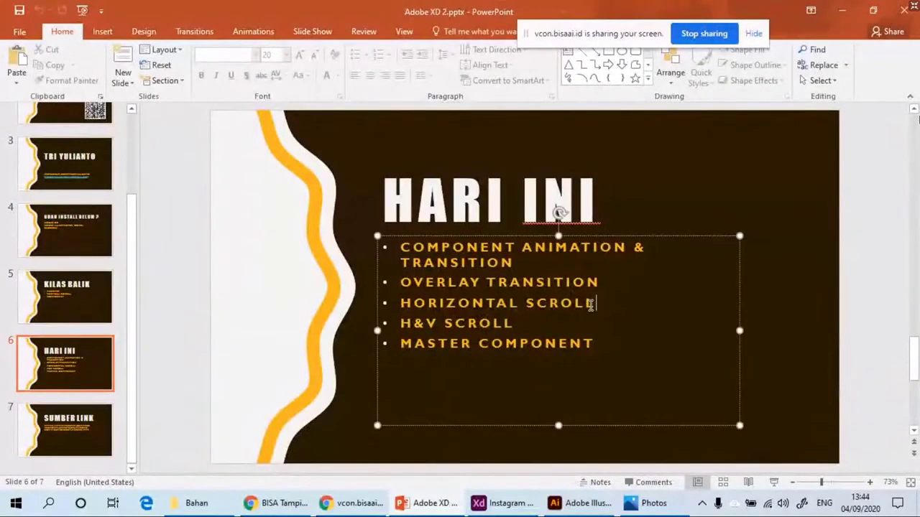
{"action": "triple_click", "coordinate": [591, 304]}
{"action": "mouse_move", "coordinate": [445, 508]}
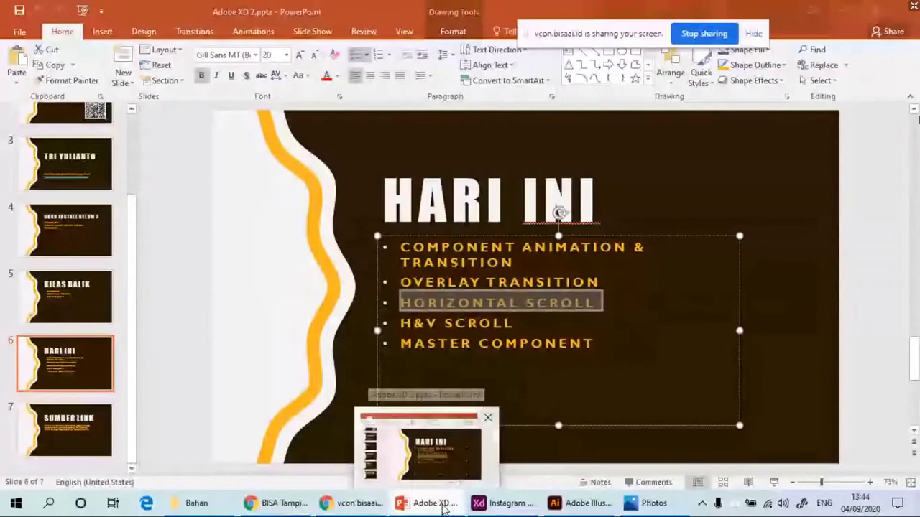
{"action": "left_click", "coordinate": [431, 503]}
{"action": "left_click", "coordinate": [507, 503]}
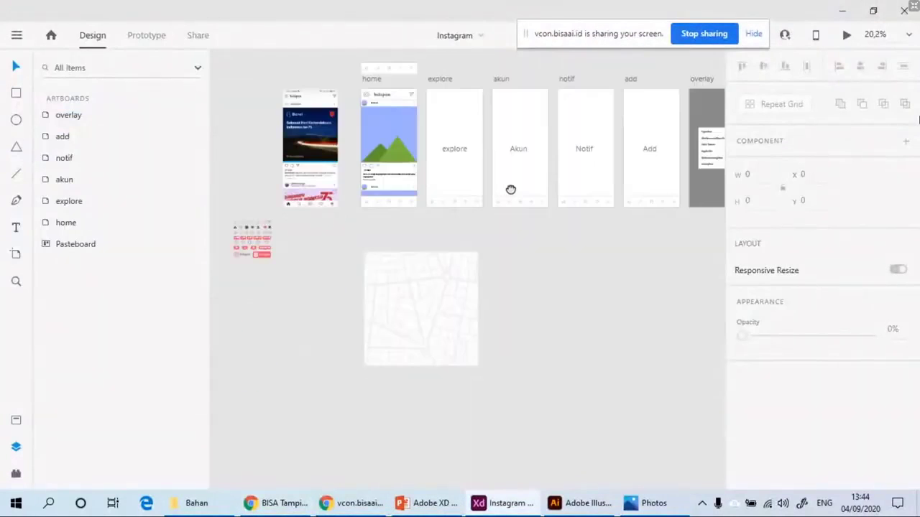
{"action": "mouse_move", "coordinate": [487, 290]}
{"action": "left_mouse_down"}
{"action": "mouse_move", "coordinate": [447, 328]}
{"action": "mouse_move", "coordinate": [489, 287]}
{"action": "left_mouse_up"}
{"action": "left_click", "coordinate": [403, 337]}
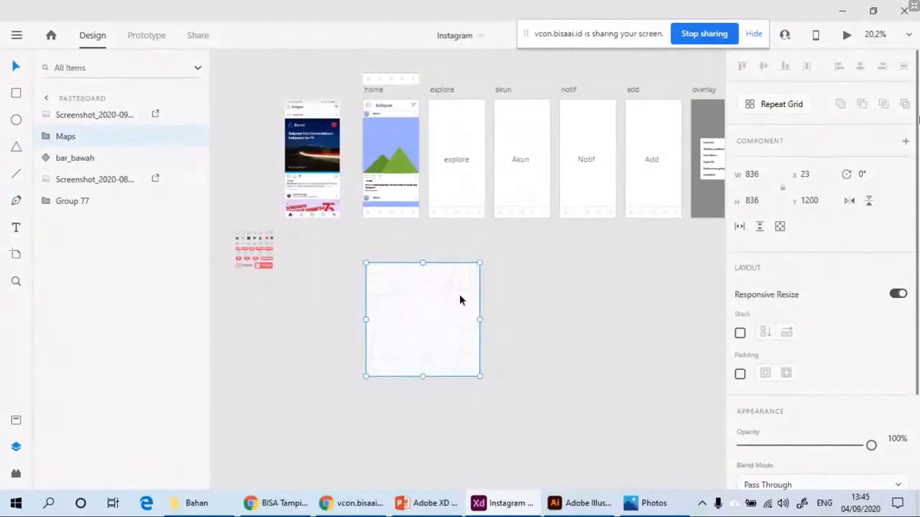
{"action": "scroll", "coordinate": [373, 142], "scroll_direction": "up", "scroll_amount": 5}
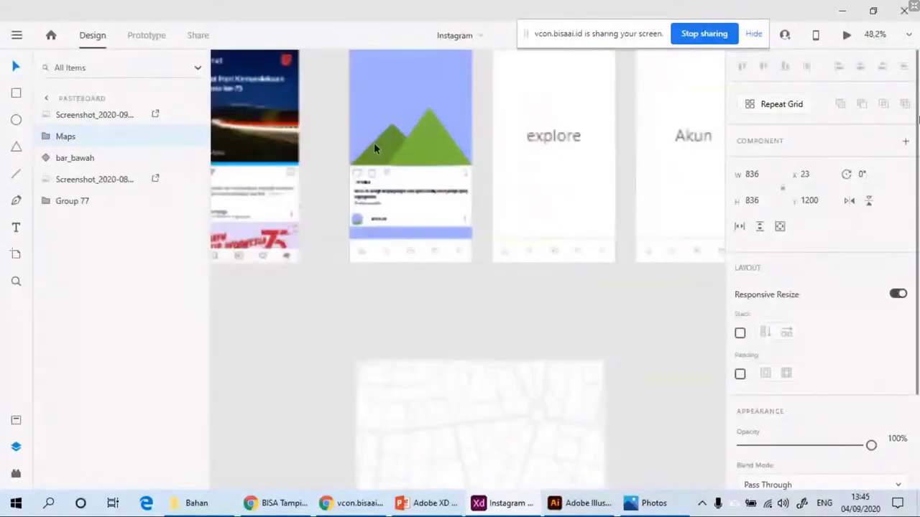
{"action": "scroll", "coordinate": [394, 283], "scroll_direction": "up", "scroll_amount": 2}
Step: Duplicate the img group inside the home artboard's post and place the copy directly beside the original at X 412
{"action": "left_click", "coordinate": [443, 288]}
{"action": "scroll", "coordinate": [443, 288], "scroll_direction": "up", "scroll_amount": 2}
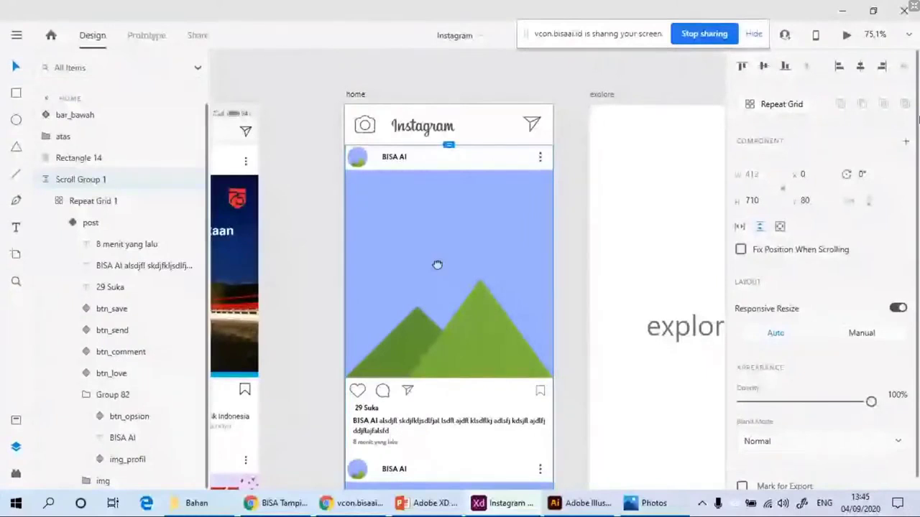
{"action": "left_click_drag", "start_coordinate": [437, 266], "coordinate": [411, 247]}
{"action": "scroll", "coordinate": [381, 200], "scroll_direction": "down", "scroll_amount": 5}
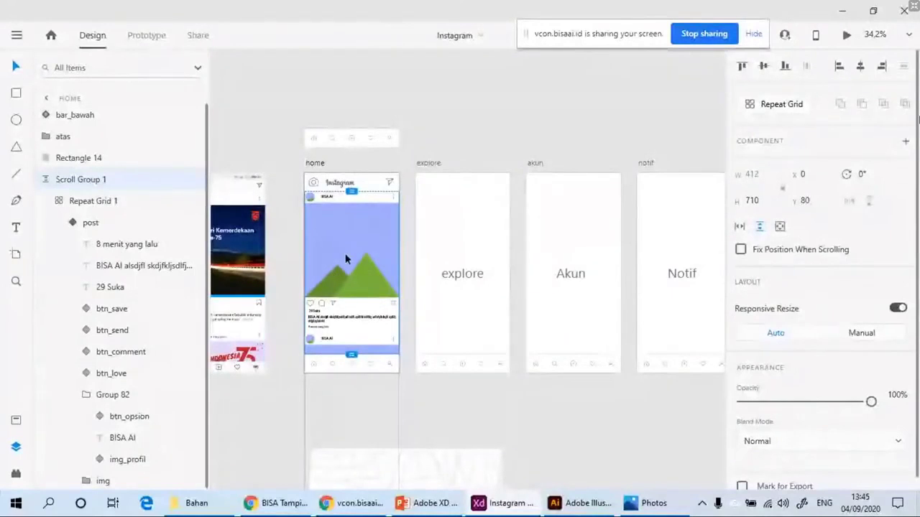
{"action": "left_click", "coordinate": [87, 400]}
{"action": "left_click", "coordinate": [110, 401]}
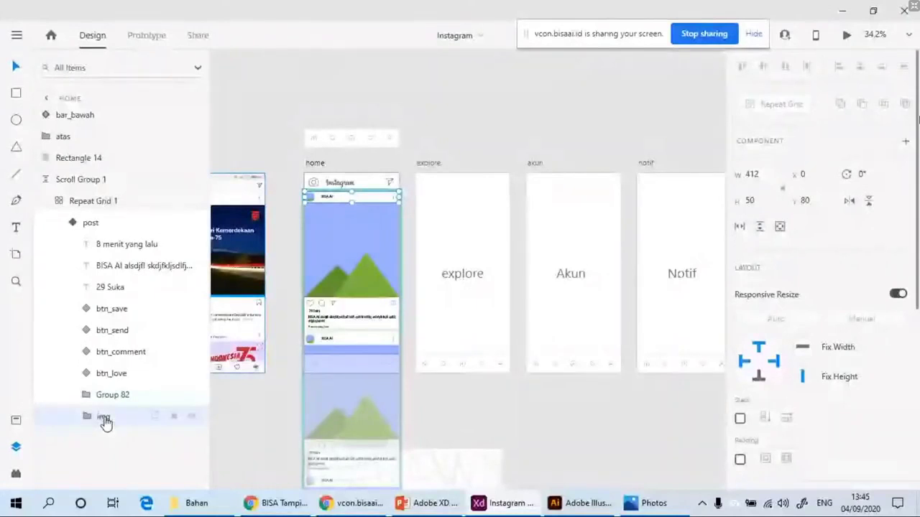
{"action": "left_click", "coordinate": [104, 417]}
{"action": "key", "text": "ctrl+3"}
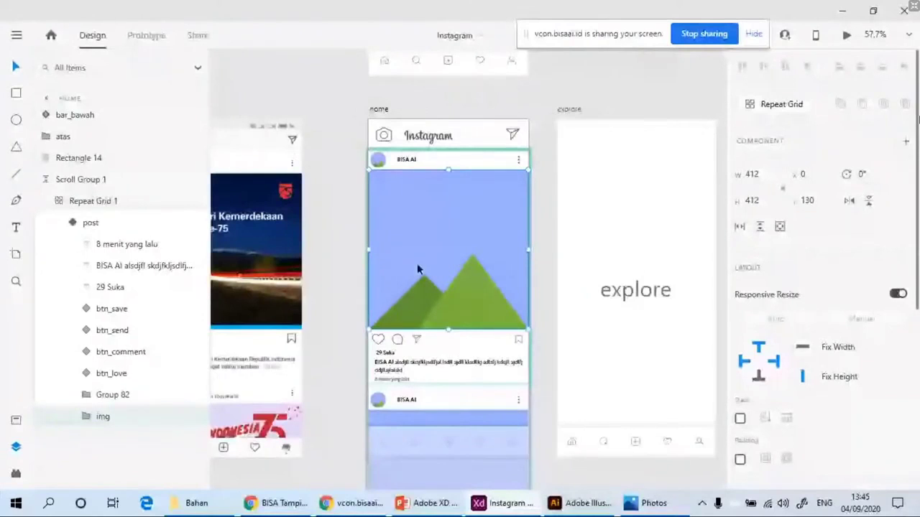
{"action": "left_click_drag", "start_coordinate": [413, 262], "coordinate": [436, 258]}
{"action": "left_click", "coordinate": [104, 439]}
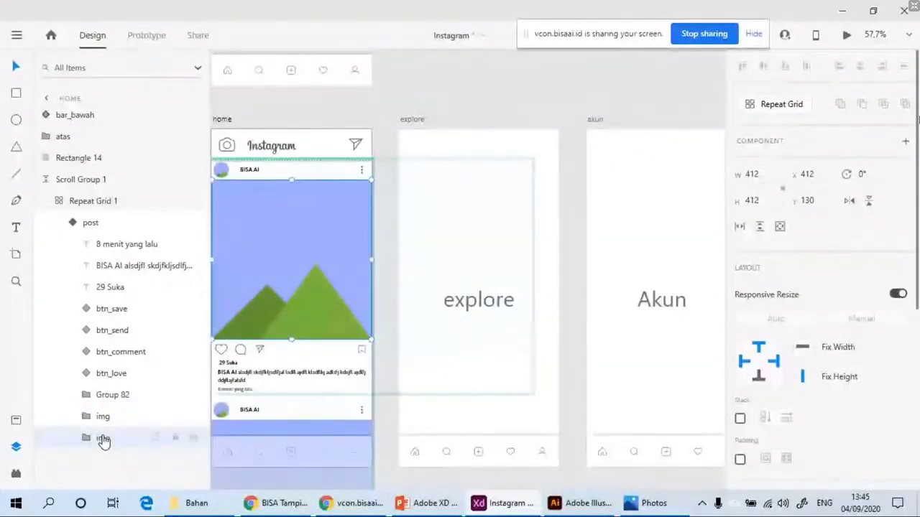
Step: Combine the two img groups into a horizontal scroll group and check the home artboard in the preview
{"action": "left_click", "coordinate": [141, 416]}
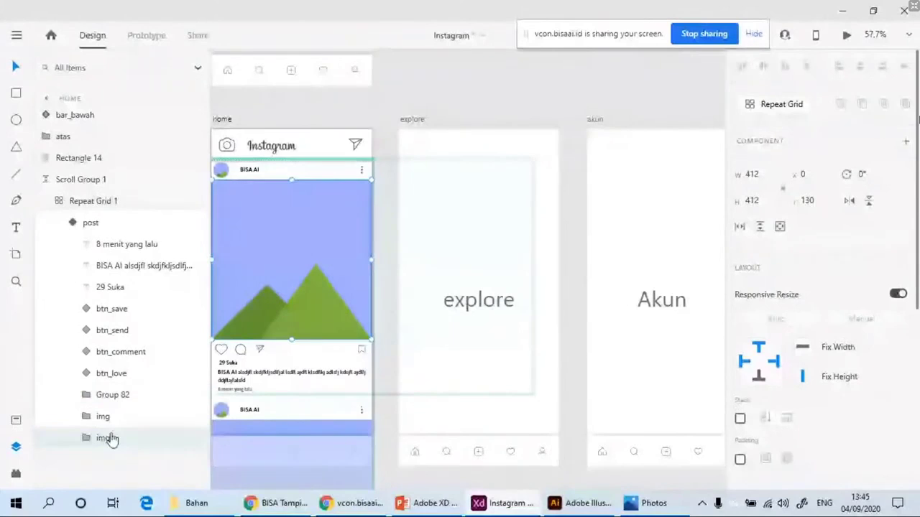
{"action": "left_click", "coordinate": [108, 441], "text": "shift"}
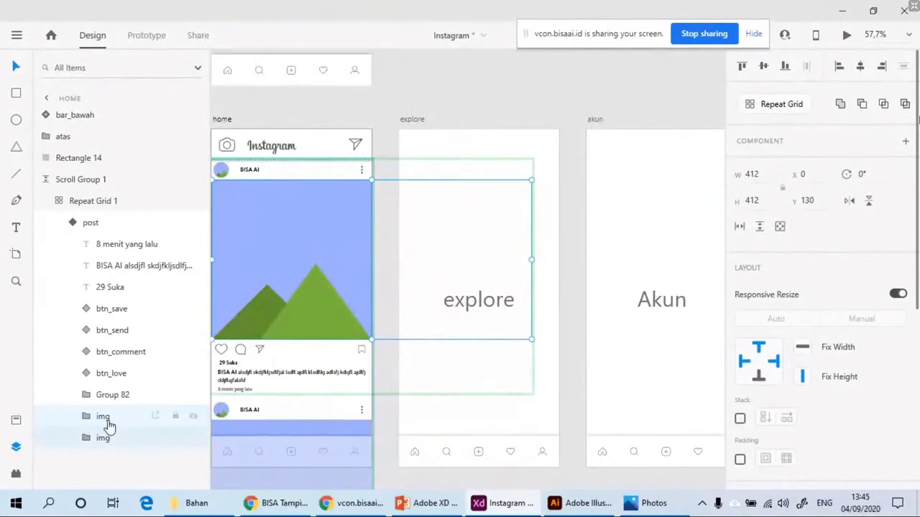
{"action": "right_click", "coordinate": [109, 425]}
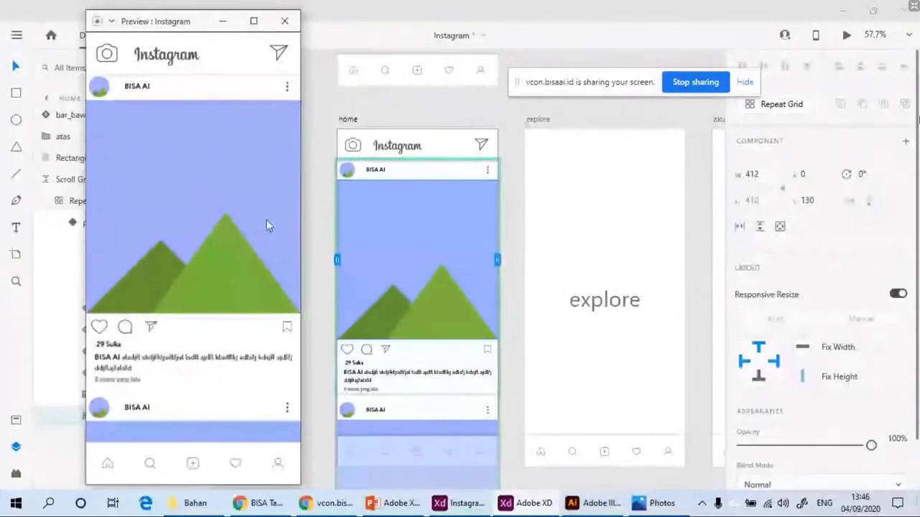
{"action": "left_click", "coordinate": [285, 21]}
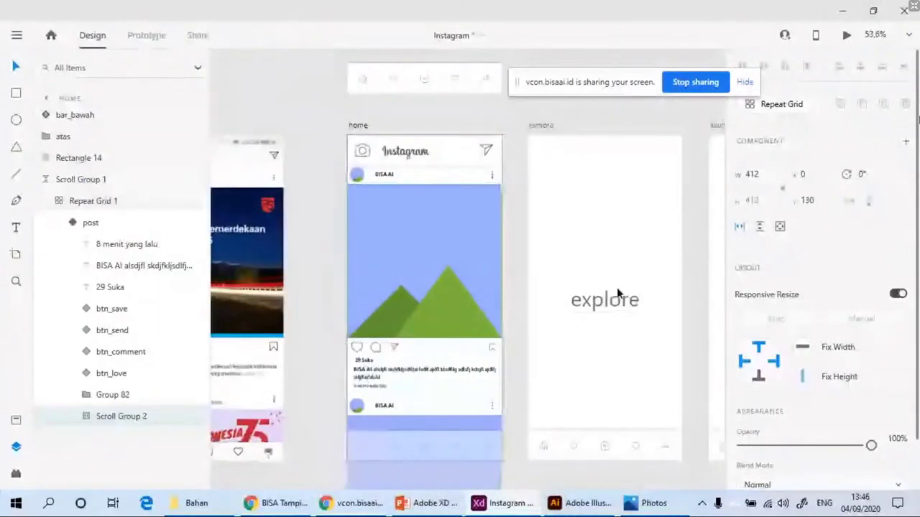
Step: Delete the reference screenshot next to the overlay artboard
{"action": "scroll", "coordinate": [617, 293], "scroll_direction": "down", "scroll_amount": 3}
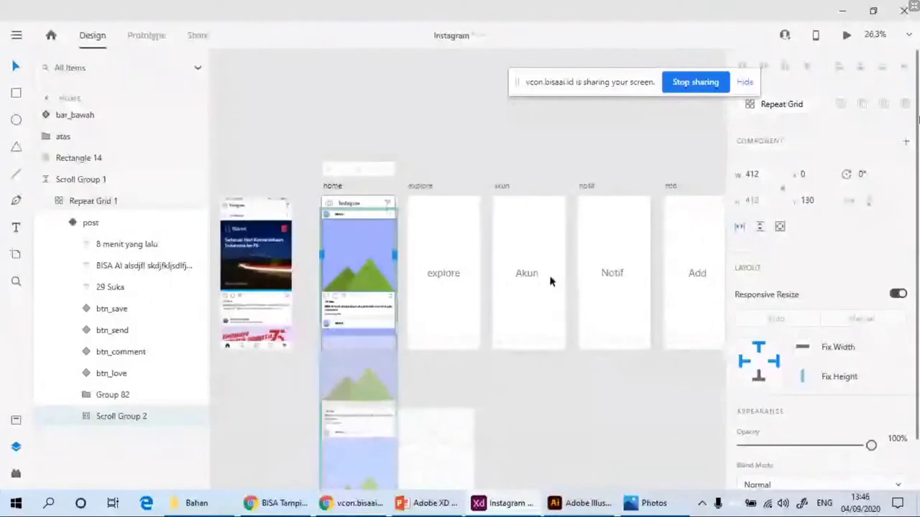
{"action": "scroll", "coordinate": [551, 281], "scroll_direction": "down", "scroll_amount": 1}
{"action": "scroll", "coordinate": [539, 279], "scroll_direction": "right", "scroll_amount": 5}
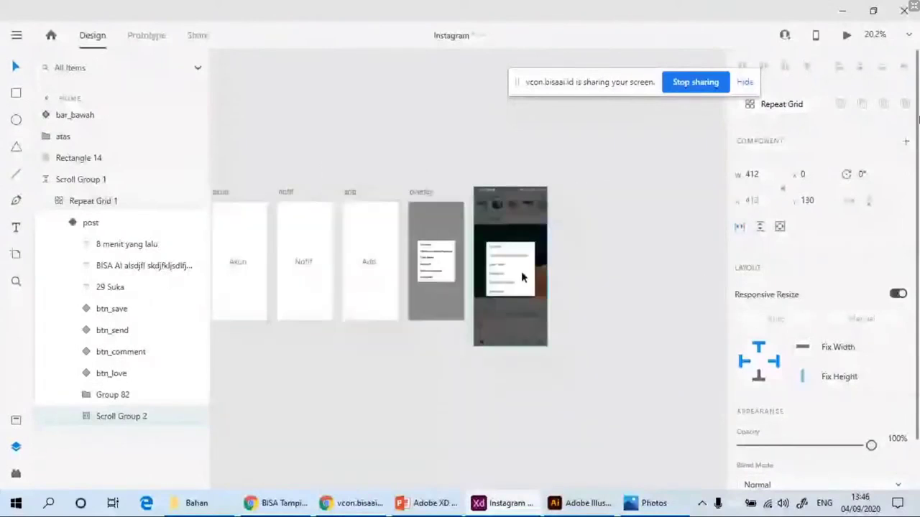
{"action": "left_click", "coordinate": [522, 273]}
{"action": "key", "text": "Delete"}
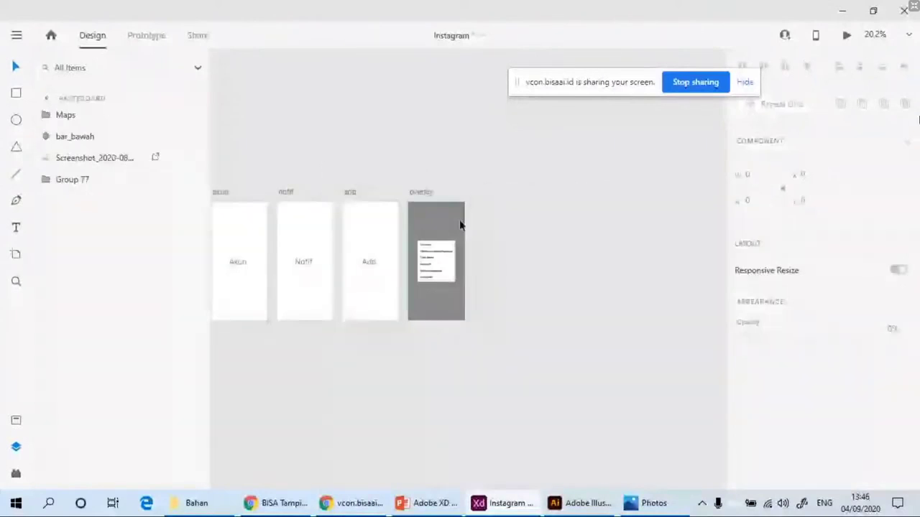
Step: Paste a copy of the add artboard beside the overlay artboard, named maps, and delete its Add text
{"action": "key", "text": "ctrl+v"}
{"action": "left_click_drag", "start_coordinate": [512, 189], "coordinate": [482, 200]}
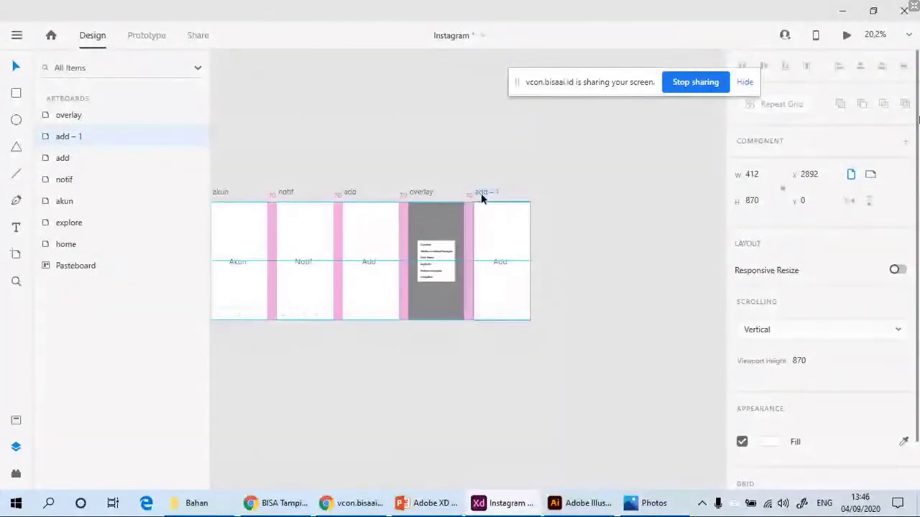
{"action": "double_click", "coordinate": [483, 192]}
{"action": "type", "text": "maps"}
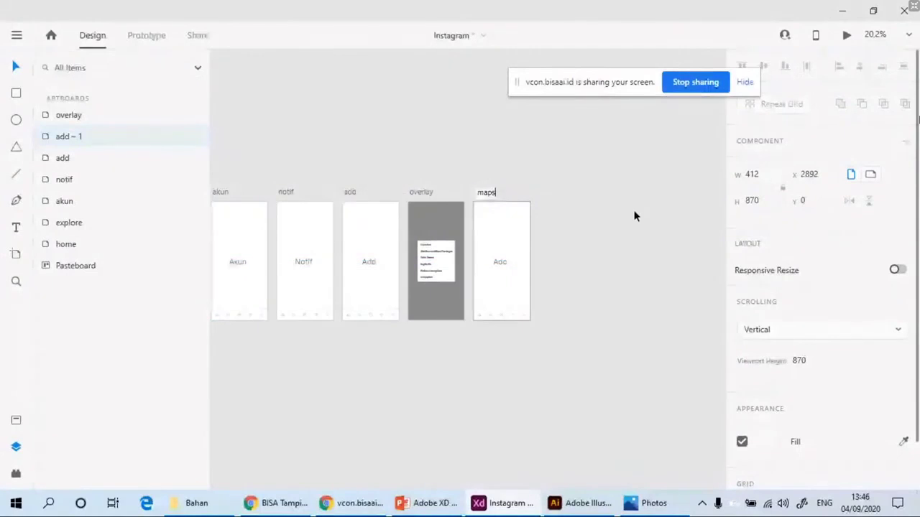
{"action": "left_click", "coordinate": [500, 262]}
{"action": "key", "text": "Delete"}
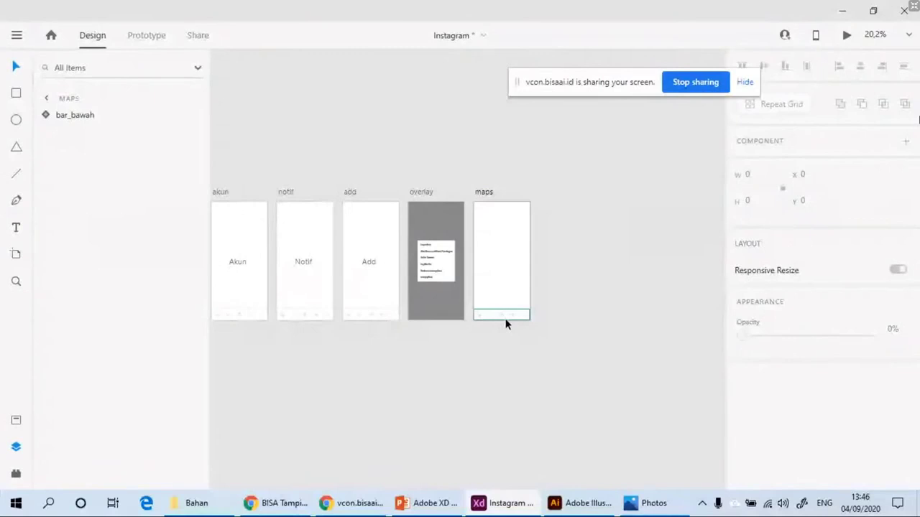
Step: Move the Maps graphic onto the maps artboard, enlarge it to 1576 by 1576, and center it vertically
{"action": "scroll", "coordinate": [505, 319], "scroll_direction": "left", "scroll_amount": 3}
{"action": "left_click", "coordinate": [294, 408]}
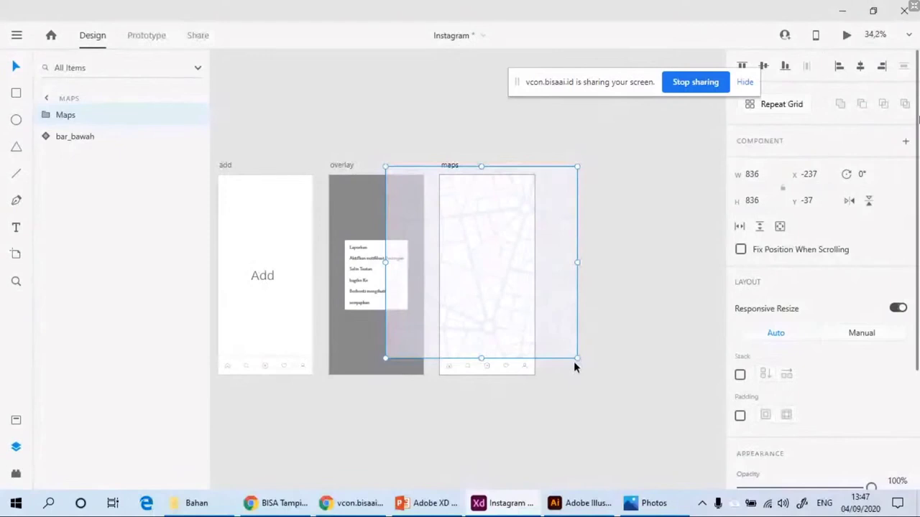
{"action": "left_click_drag", "start_coordinate": [575, 362], "coordinate": [669, 452]}
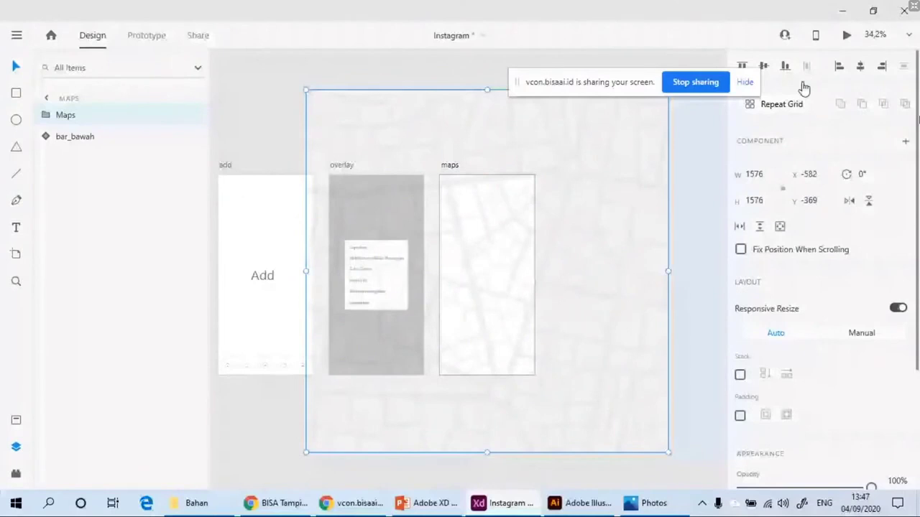
{"action": "left_click", "coordinate": [764, 66]}
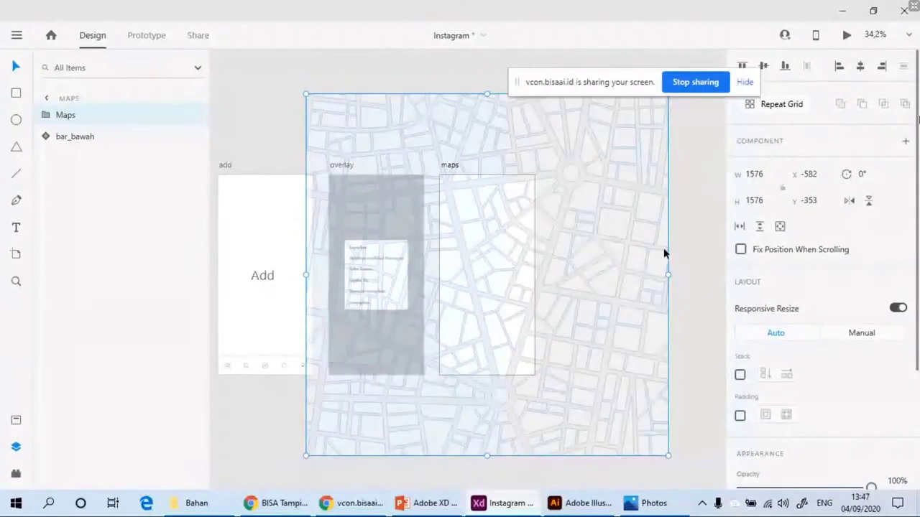
Step: Turn the Maps graphic into a horizontal and vertical scroll group, and try lowering its viewport's upper edge to Y 375
{"action": "left_click", "coordinate": [780, 227]}
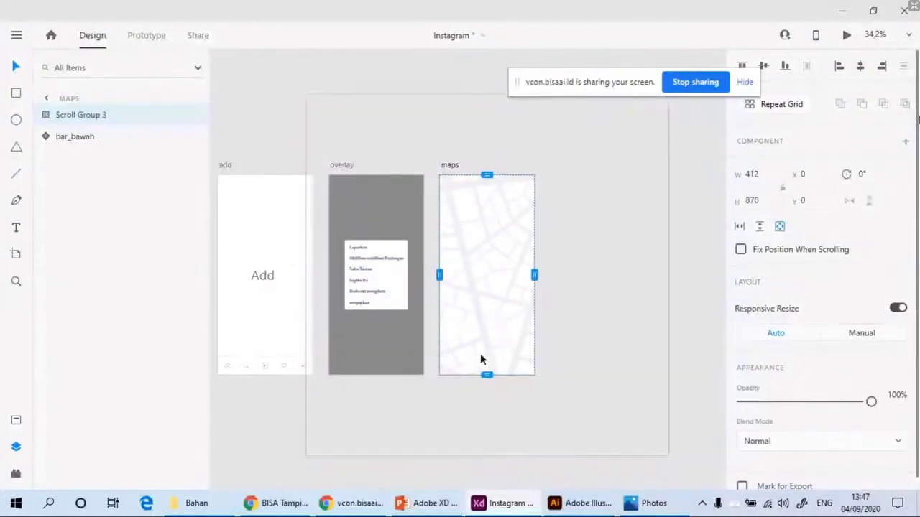
{"action": "scroll", "coordinate": [480, 353], "scroll_direction": "up", "scroll_amount": 3}
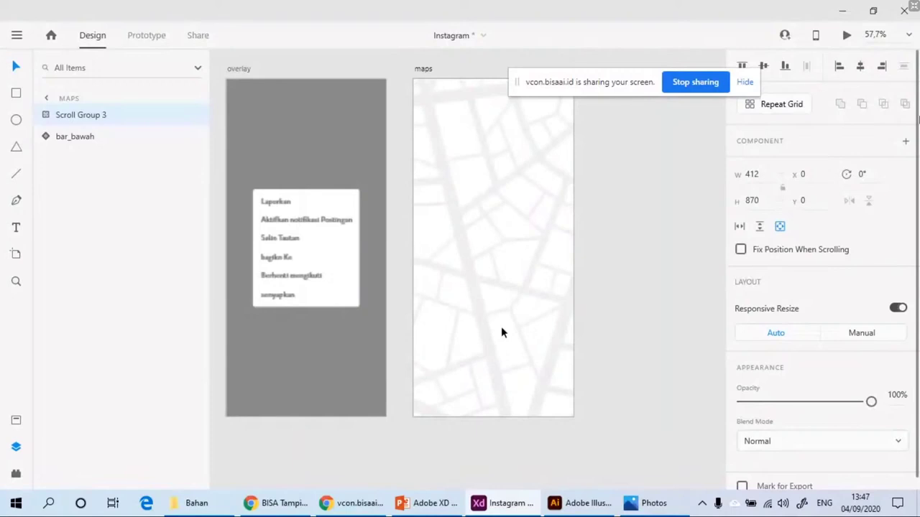
{"action": "scroll", "coordinate": [501, 332], "scroll_direction": "up", "scroll_amount": 1}
{"action": "scroll", "coordinate": [502, 332], "scroll_direction": "right", "scroll_amount": 1}
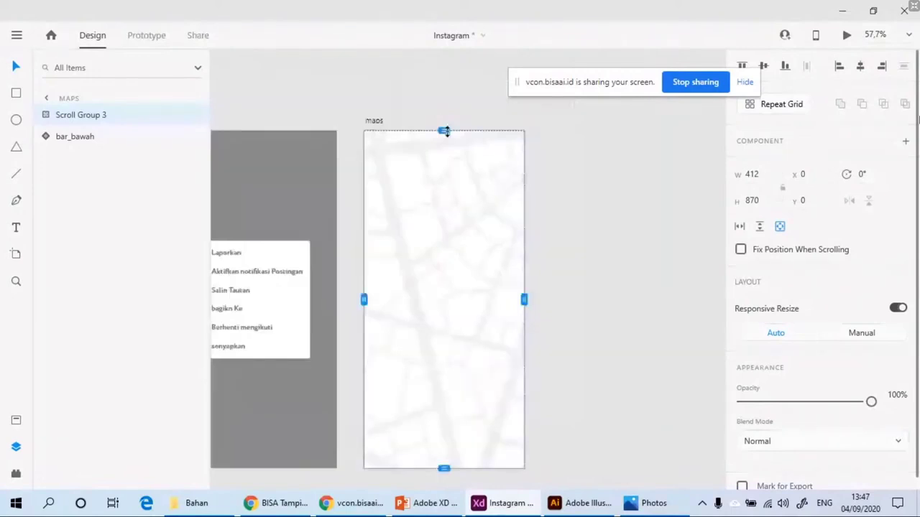
{"action": "left_click_drag", "start_coordinate": [445, 131], "coordinate": [445, 276]}
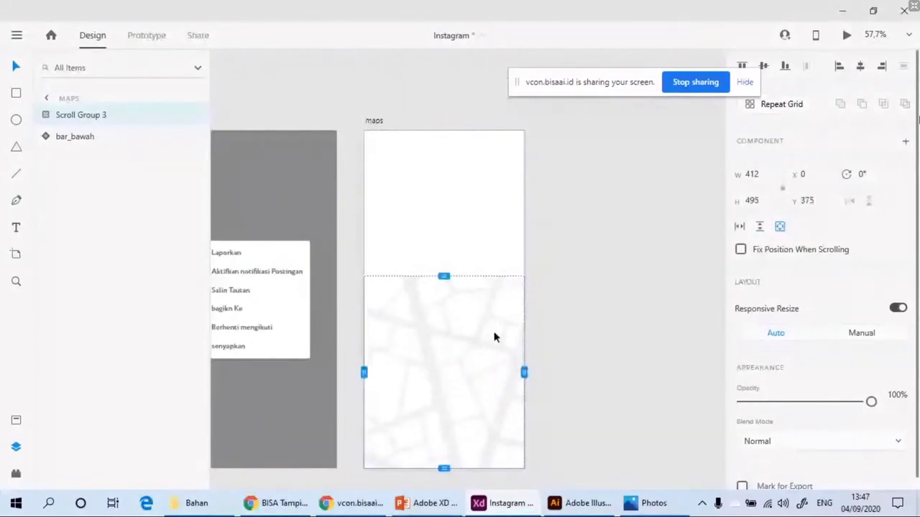
{"action": "key", "text": "ctrl+z"}
Step: Copy the atas header group from the home artboard onto the maps artboard
{"action": "scroll", "coordinate": [495, 337], "scroll_direction": "down", "scroll_amount": 3}
{"action": "scroll", "coordinate": [458, 306], "scroll_direction": "right", "scroll_amount": 1}
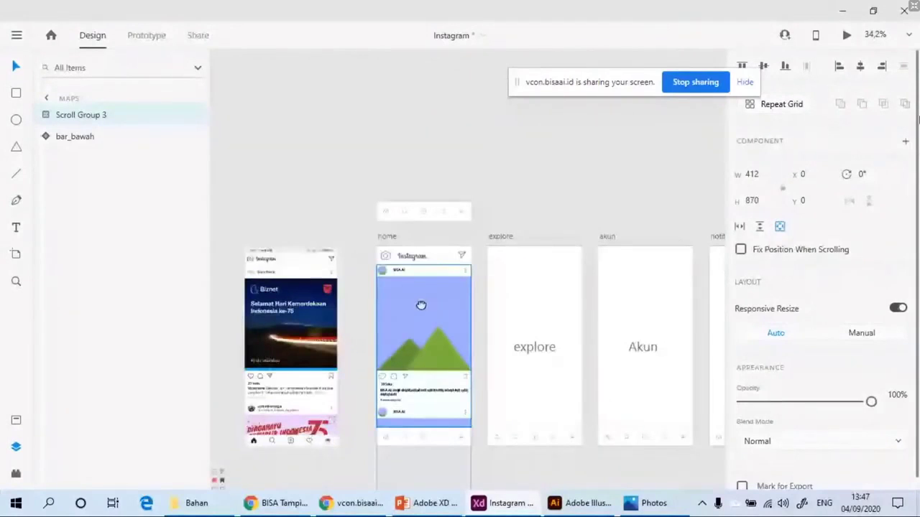
{"action": "left_click", "coordinate": [425, 256]}
{"action": "left_click_drag", "start_coordinate": [689, 294], "coordinate": [420, 263]}
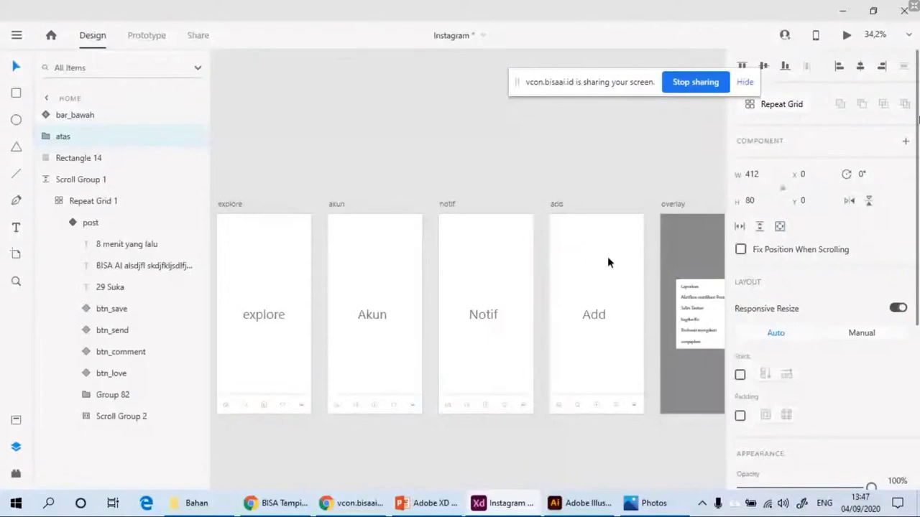
{"action": "scroll", "coordinate": [607, 262], "scroll_direction": "up", "scroll_amount": 5}
{"action": "left_click_drag", "start_coordinate": [595, 202], "coordinate": [600, 169]}
Step: Resize the map's scroll viewport to a height of 710 at Y 80 so it fits between header and navigation bar
{"action": "left_click", "coordinate": [524, 209]}
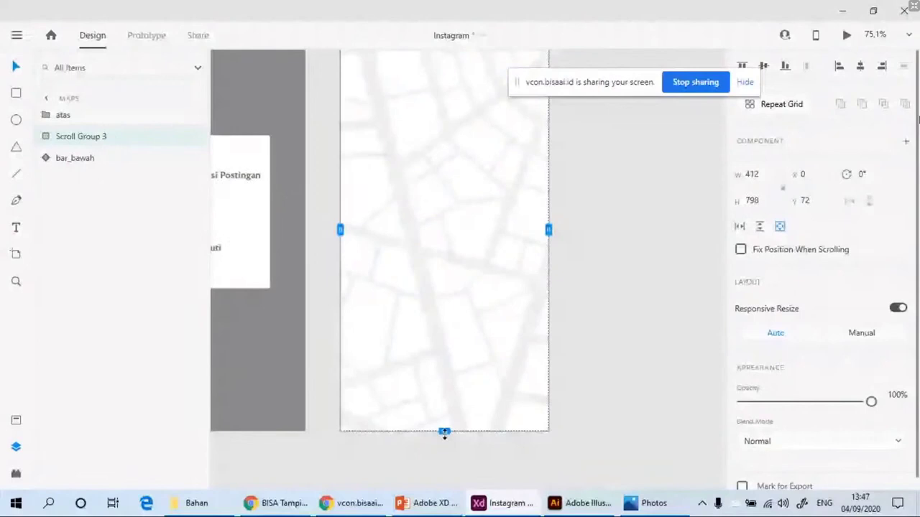
{"action": "left_click_drag", "start_coordinate": [444, 432], "coordinate": [444, 389]}
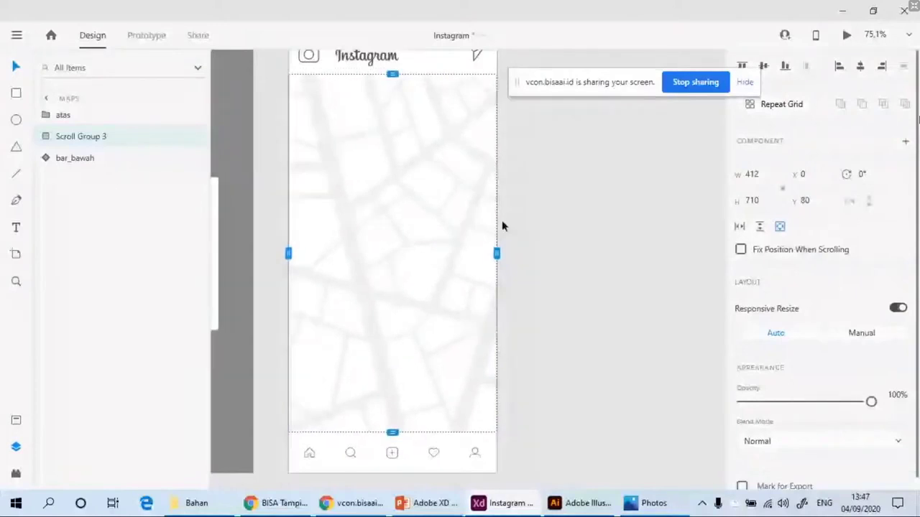
{"action": "left_click", "coordinate": [581, 411]}
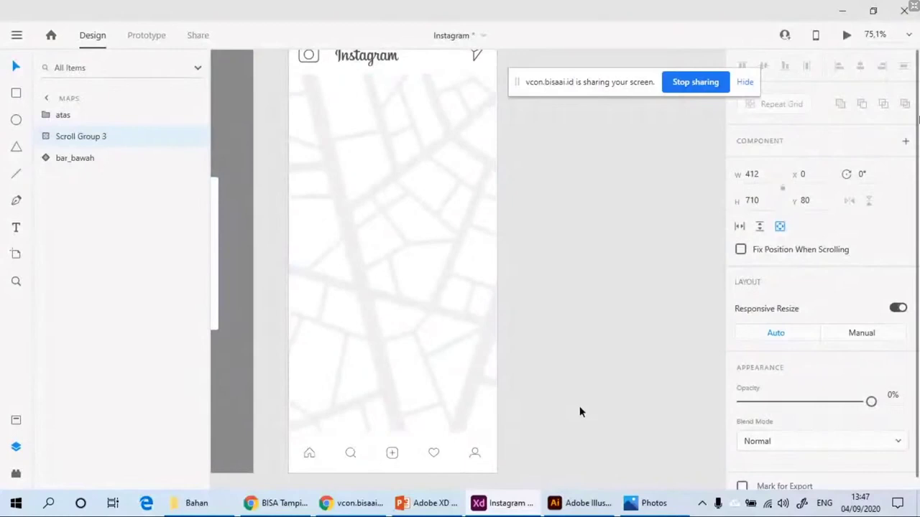
{"action": "left_click", "coordinate": [581, 411]}
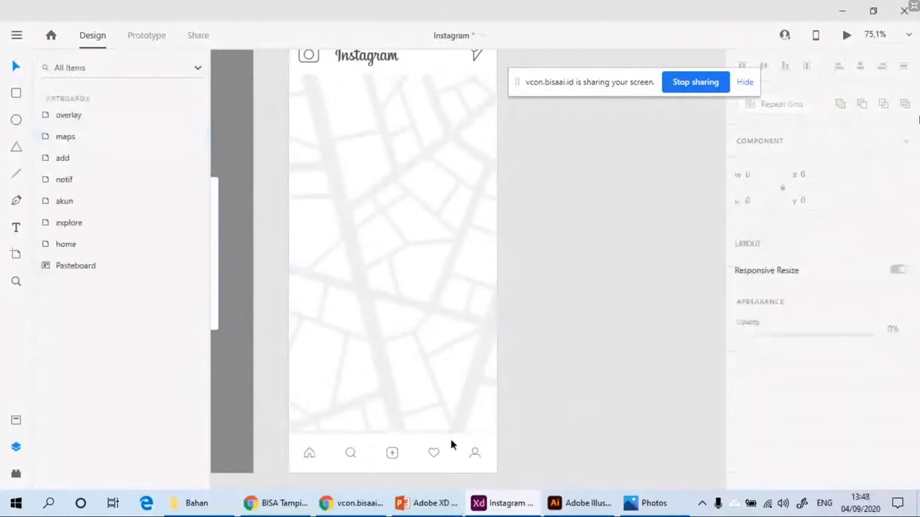
Step: Place the map's scroll group below bar_bawah in the maps artboard's layer order
{"action": "scroll", "coordinate": [462, 338], "scroll_direction": "down", "scroll_amount": 3}
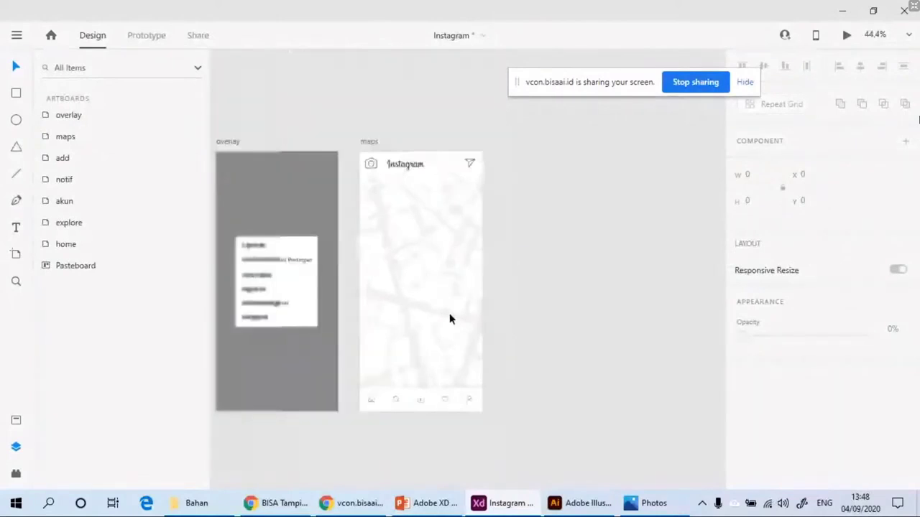
{"action": "left_click", "coordinate": [449, 320]}
{"action": "scroll", "coordinate": [541, 273], "scroll_direction": "down", "scroll_amount": 1}
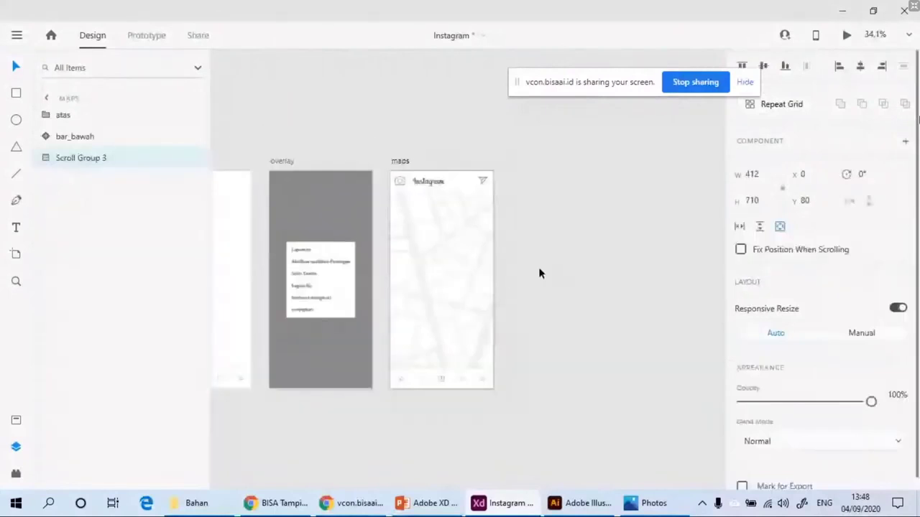
Step: Link btn_dm in the home artboard's atas group to the maps artboard with a tap-triggered Dissolve transition
{"action": "scroll", "coordinate": [540, 273], "scroll_direction": "up", "scroll_amount": 1}
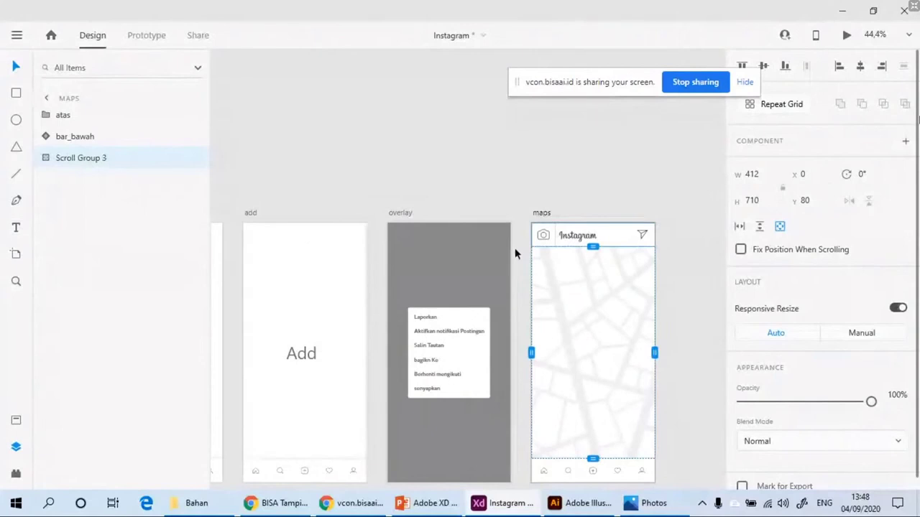
{"action": "scroll", "coordinate": [436, 257], "scroll_direction": "down", "scroll_amount": 1}
{"action": "key", "text": "ctrl+Tab"}
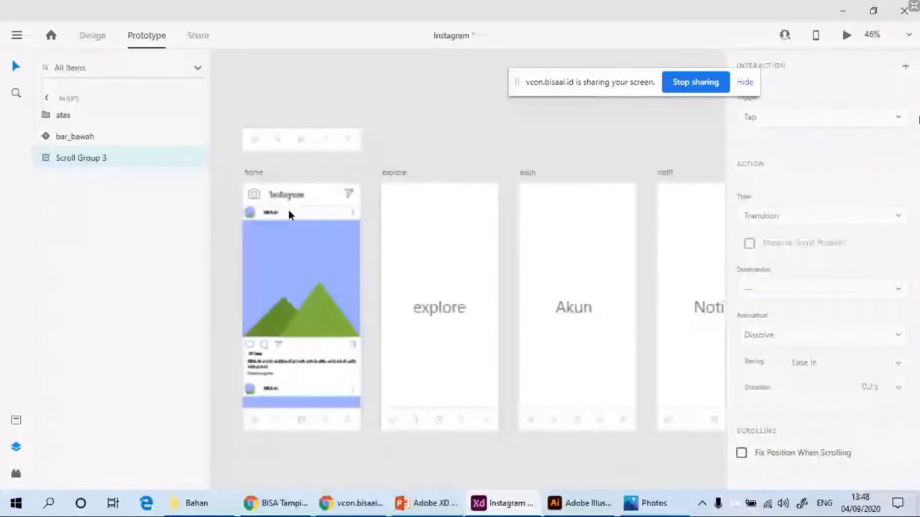
{"action": "scroll", "coordinate": [288, 209], "scroll_direction": "up", "scroll_amount": 2}
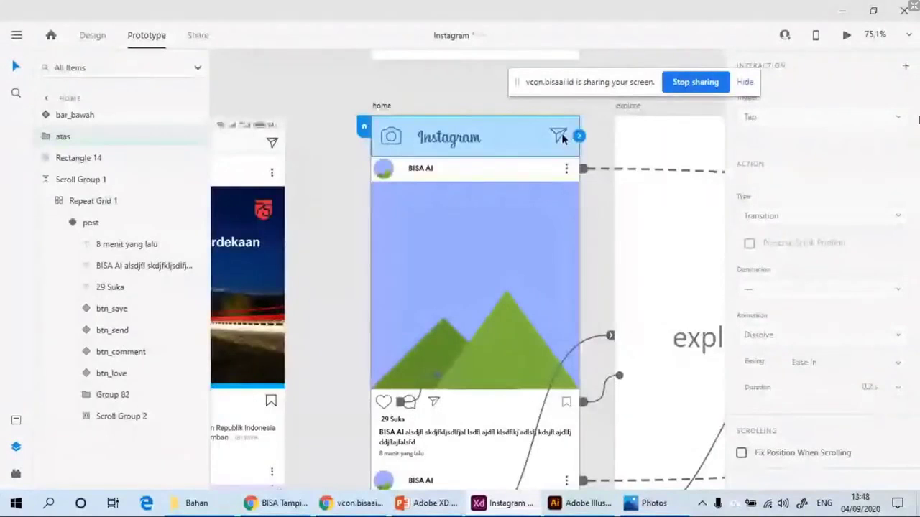
{"action": "left_click", "coordinate": [46, 136]}
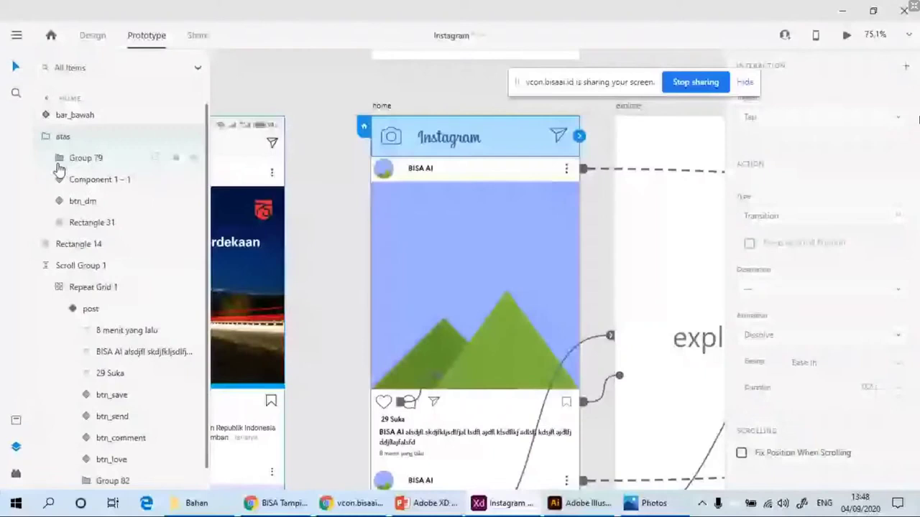
{"action": "left_click", "coordinate": [82, 202]}
{"action": "scroll", "coordinate": [574, 258], "scroll_direction": "down", "scroll_amount": 3}
{"action": "left_click_drag", "start_coordinate": [573, 257], "coordinate": [569, 260]}
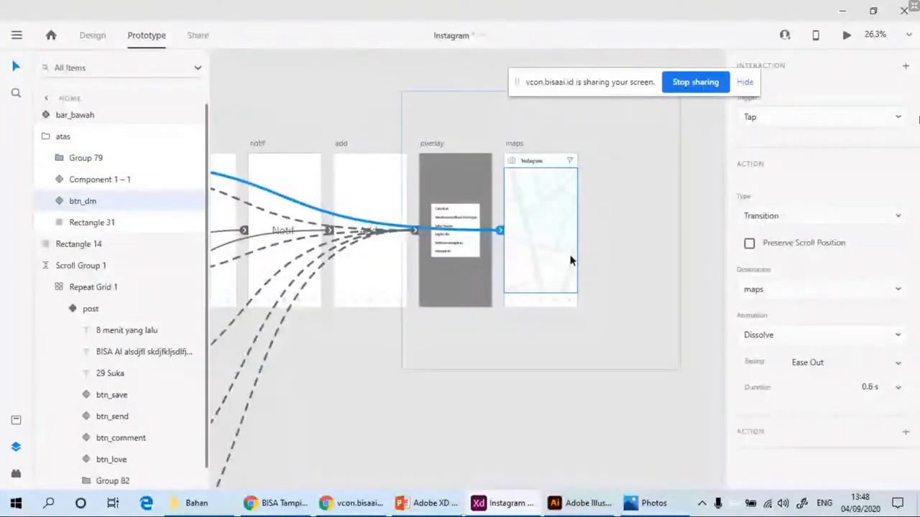
Step: Preview the prototype from the home artboard and open the maps screen through the header's send icon
{"action": "scroll", "coordinate": [546, 239], "scroll_direction": "up", "scroll_amount": 1}
{"action": "scroll", "coordinate": [546, 238], "scroll_direction": "up", "scroll_amount": 1}
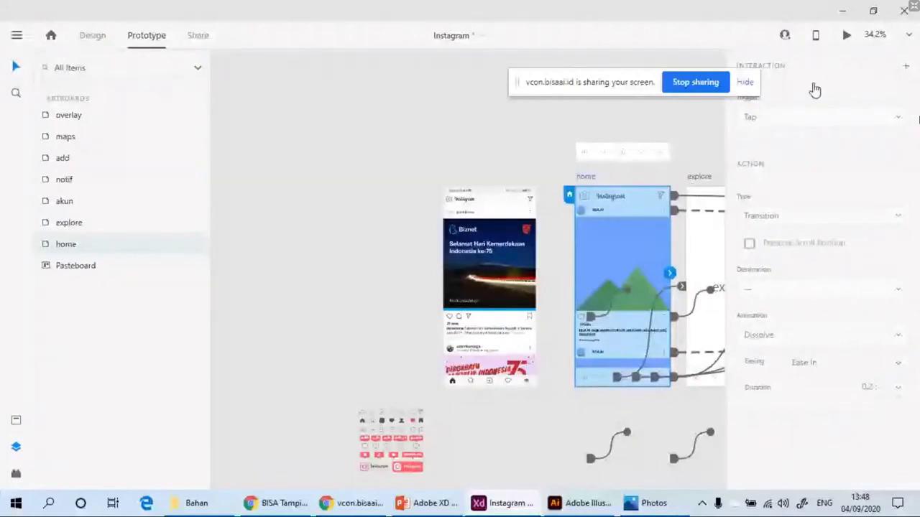
{"action": "key", "text": "ctrl+1"}
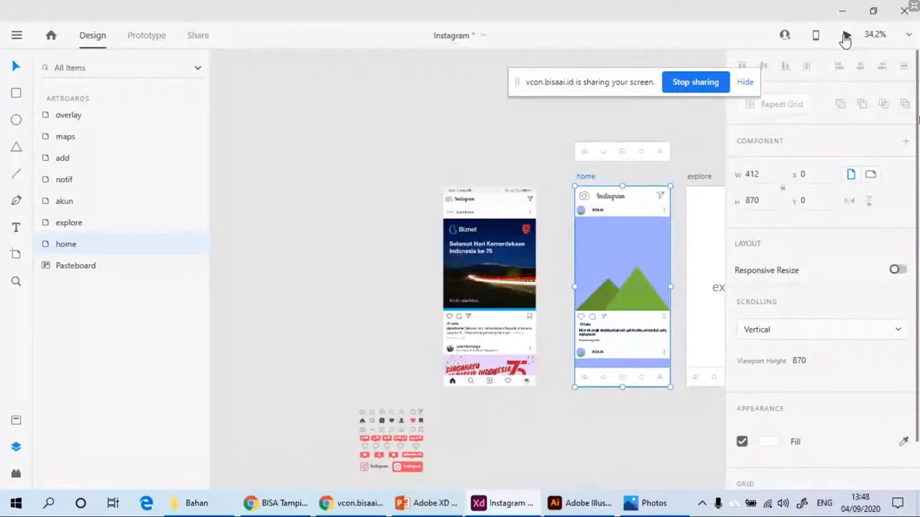
{"action": "left_click", "coordinate": [846, 39]}
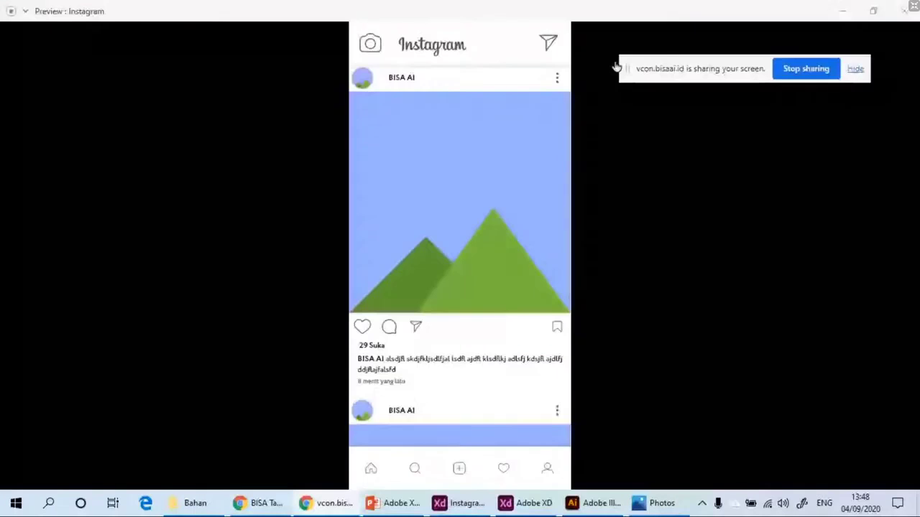
{"action": "left_click", "coordinate": [550, 43]}
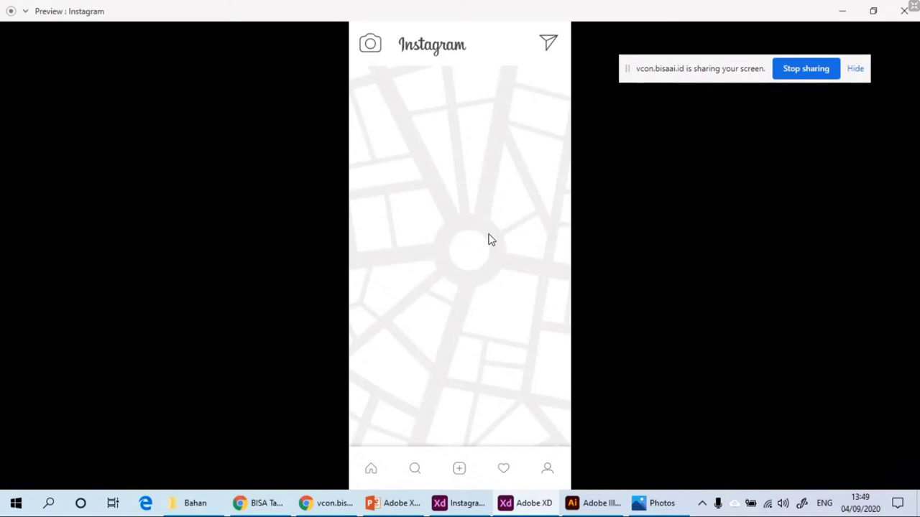
{"action": "left_click", "coordinate": [464, 504]}
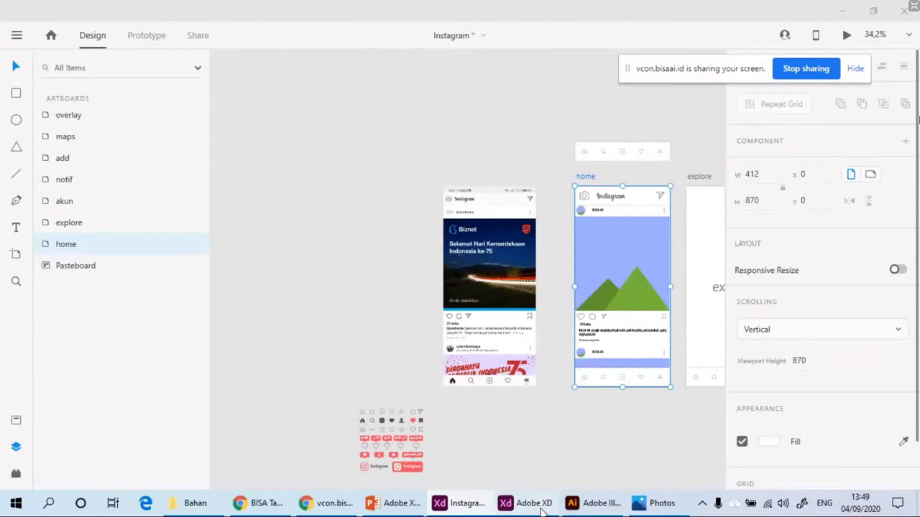
{"action": "key", "text": "alt+Tab"}
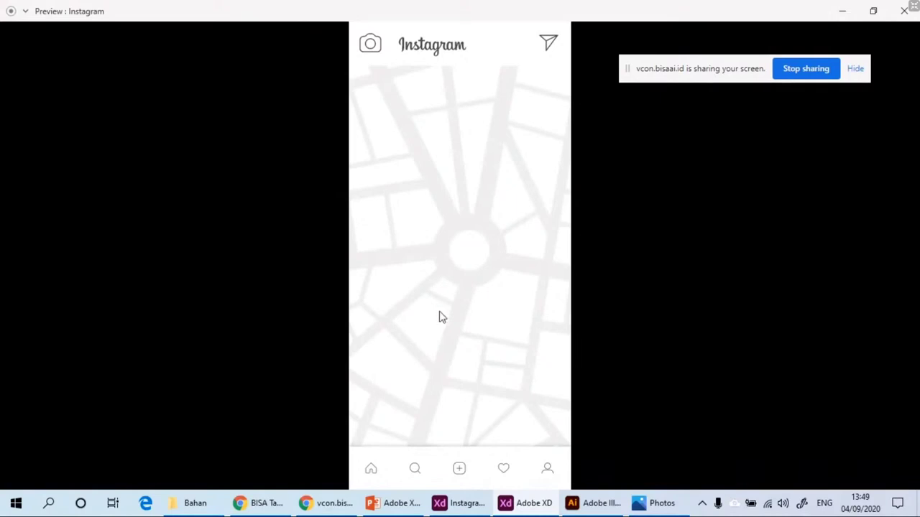
Step: Test panning the map horizontally, vertically and diagonally in the preview, and return to the design window
{"action": "left_click_drag", "start_coordinate": [441, 317], "coordinate": [308, 296]}
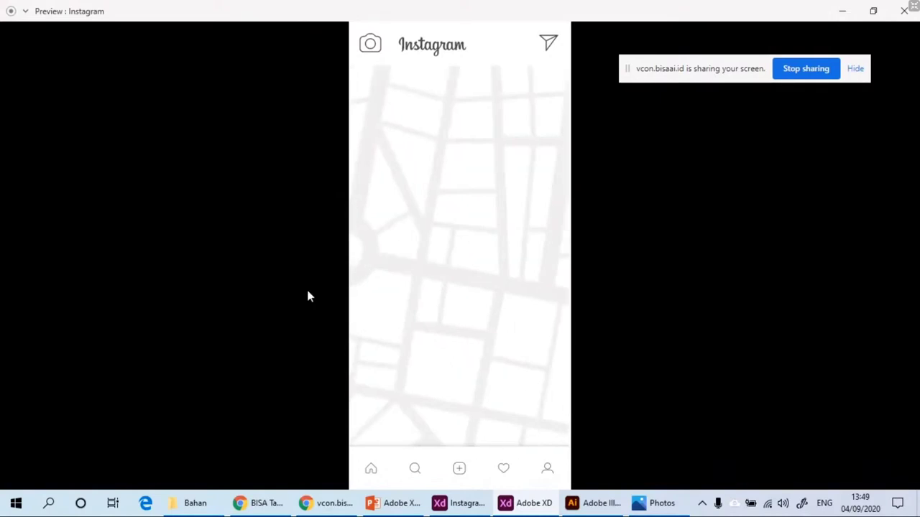
{"action": "left_click_drag", "start_coordinate": [386, 267], "coordinate": [560, 274]}
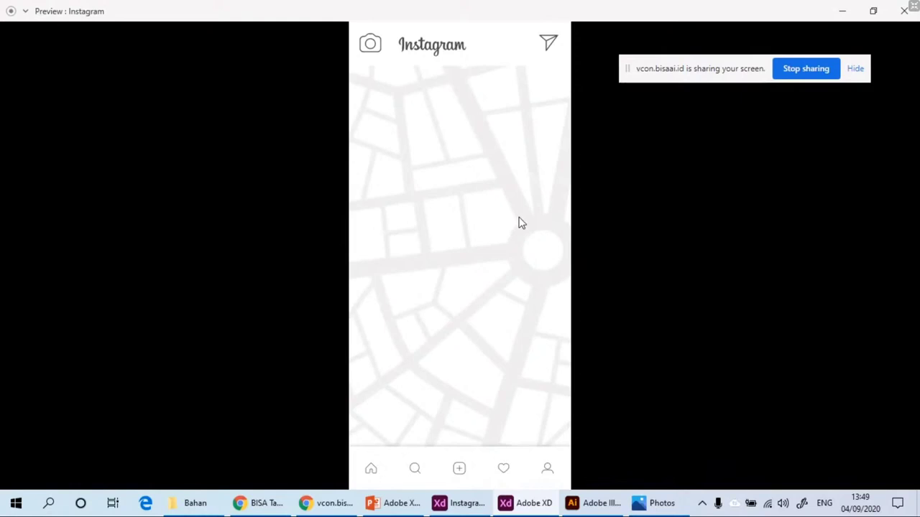
{"action": "left_click_drag", "start_coordinate": [521, 223], "coordinate": [522, 308]}
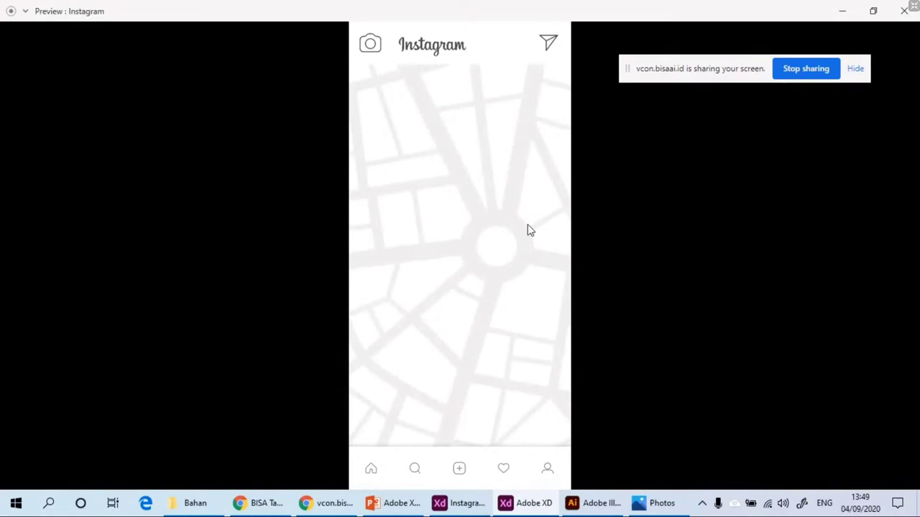
{"action": "left_click_drag", "start_coordinate": [527, 230], "coordinate": [486, 172]}
{"action": "left_click_drag", "start_coordinate": [493, 311], "coordinate": [564, 101]}
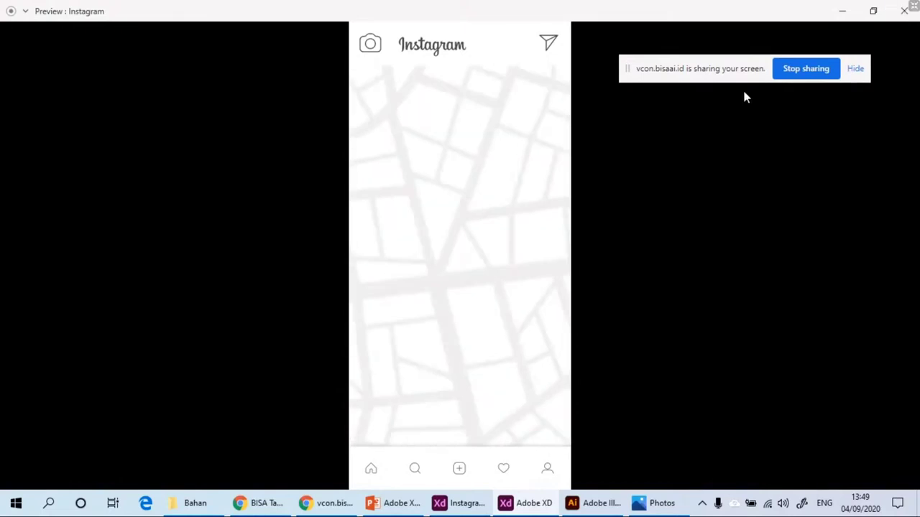
{"action": "left_click", "coordinate": [278, 502]}
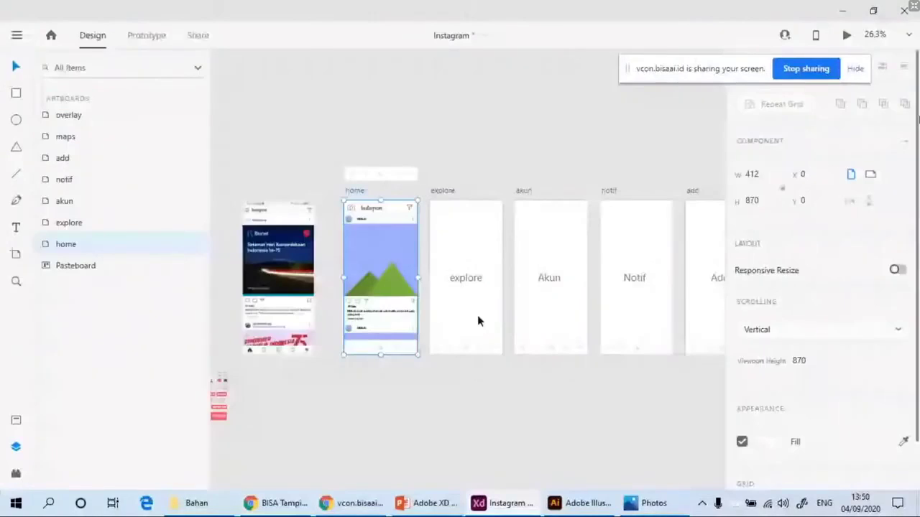
Step: Draw an 86 by 86 square near the upper left of the explore artboard and convert it to a component
{"action": "scroll", "coordinate": [403, 338], "scroll_direction": "up", "scroll_amount": 3}
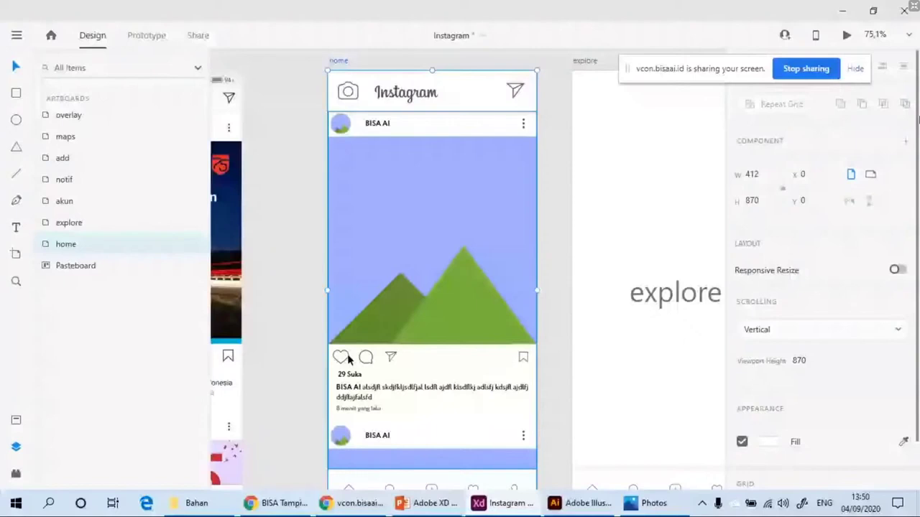
{"action": "key", "text": "ctrl+0"}
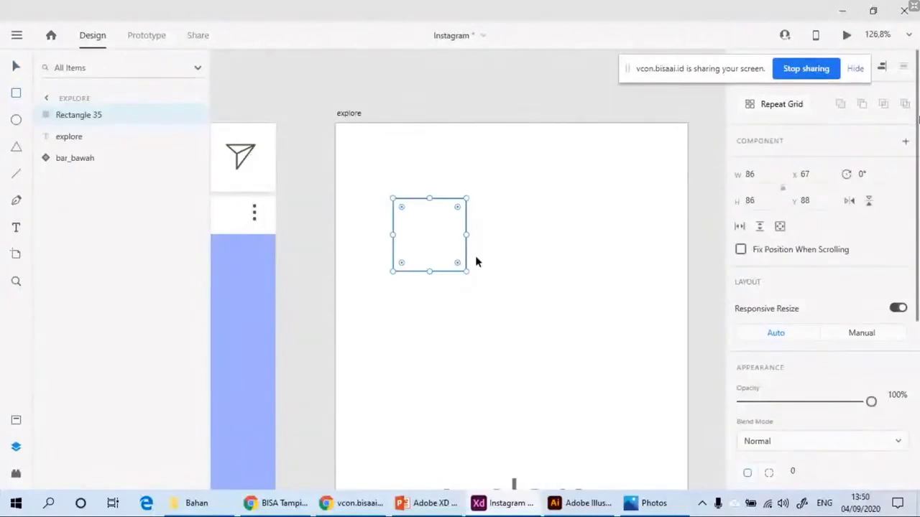
{"action": "key", "text": "ctrl+3"}
{"action": "scroll", "coordinate": [510, 331], "scroll_direction": "down", "scroll_amount": 5}
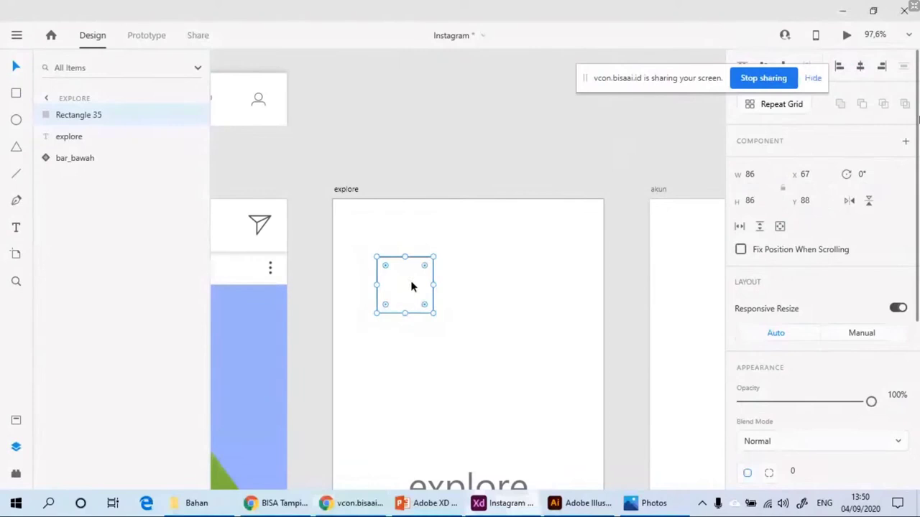
{"action": "key", "text": "ctrl+k"}
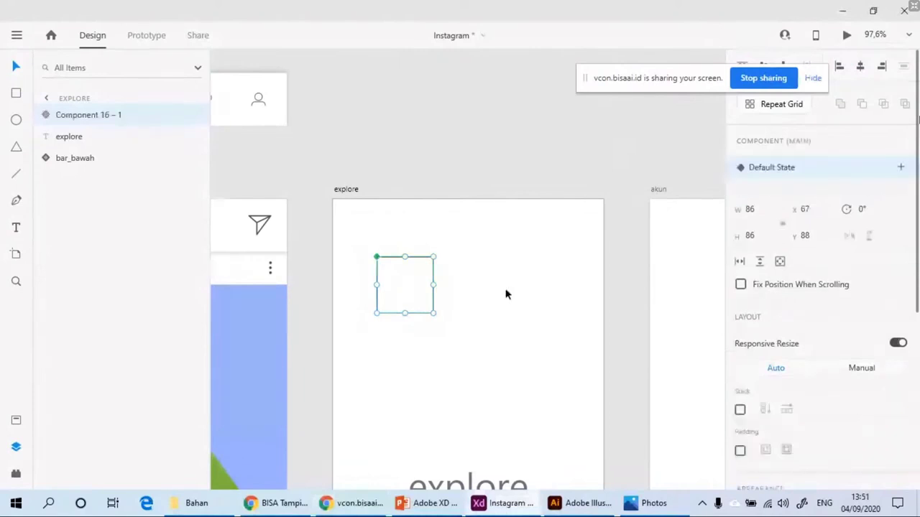
Step: Place two copies of the square component in a column below the original on the explore artboard
{"action": "scroll", "coordinate": [506, 294], "scroll_direction": "down", "scroll_amount": 2}
{"action": "left_click_drag", "start_coordinate": [429, 143], "coordinate": [429, 321]}
{"action": "left_click", "coordinate": [420, 137]}
{"action": "scroll", "coordinate": [419, 136], "scroll_direction": "up", "scroll_amount": 1}
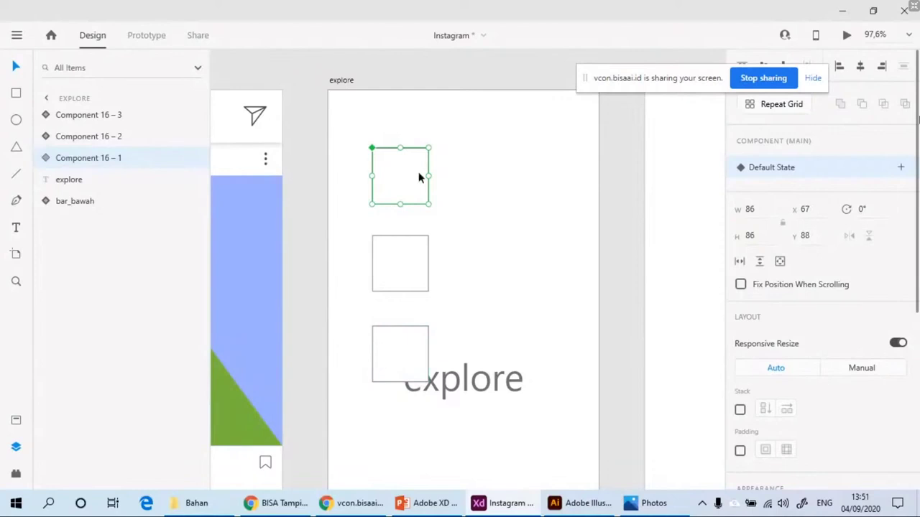
Step: Add the text "A" inside the middle square's component instance on the explore artboard
{"action": "left_click", "coordinate": [414, 272]}
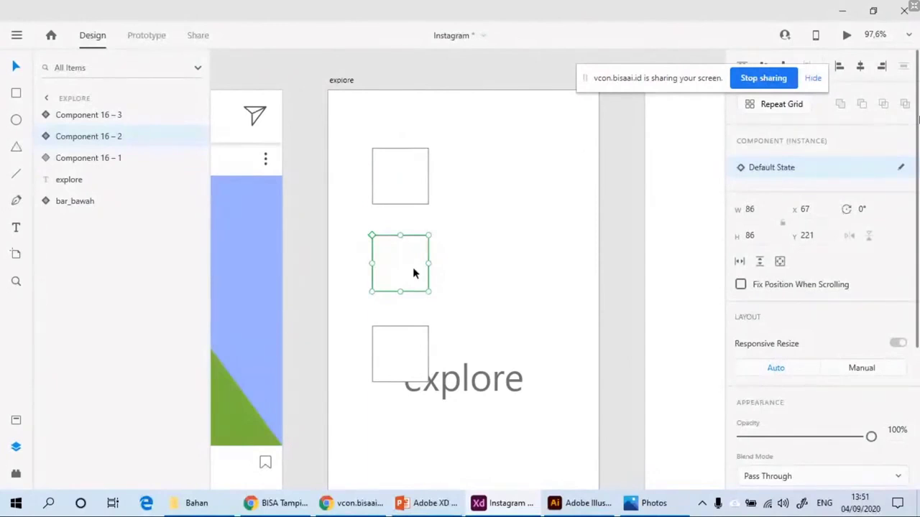
{"action": "right_click", "coordinate": [413, 273]}
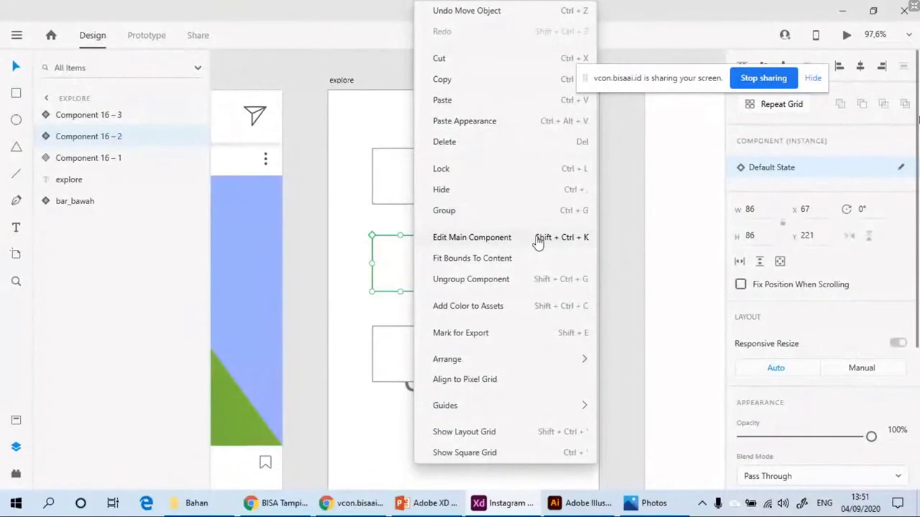
{"action": "left_click", "coordinate": [398, 258]}
{"action": "left_click", "coordinate": [46, 136]}
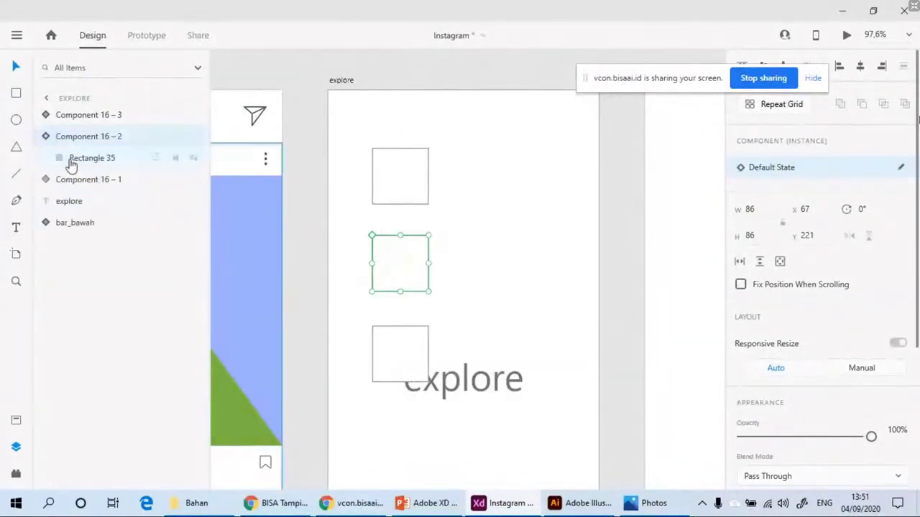
{"action": "left_click", "coordinate": [70, 161]}
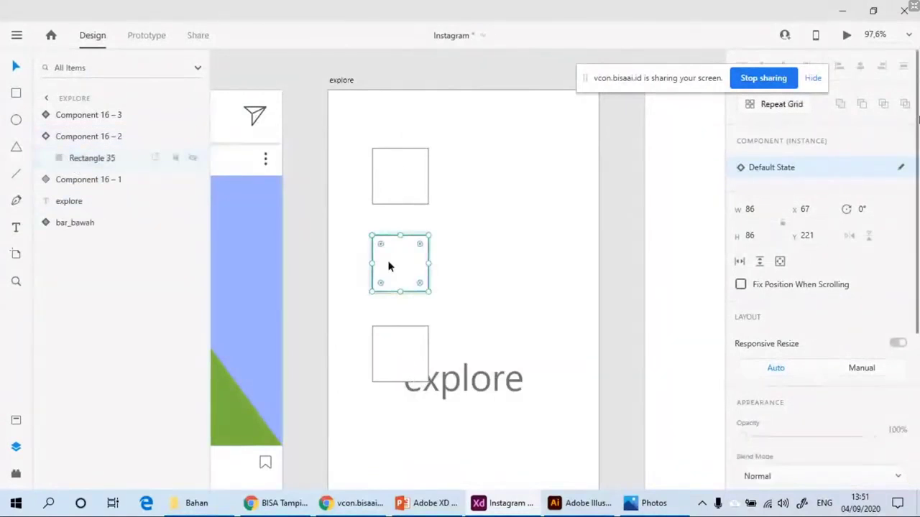
{"action": "double_click", "coordinate": [409, 267]}
{"action": "scroll", "coordinate": [409, 266], "scroll_direction": "up", "scroll_amount": 4}
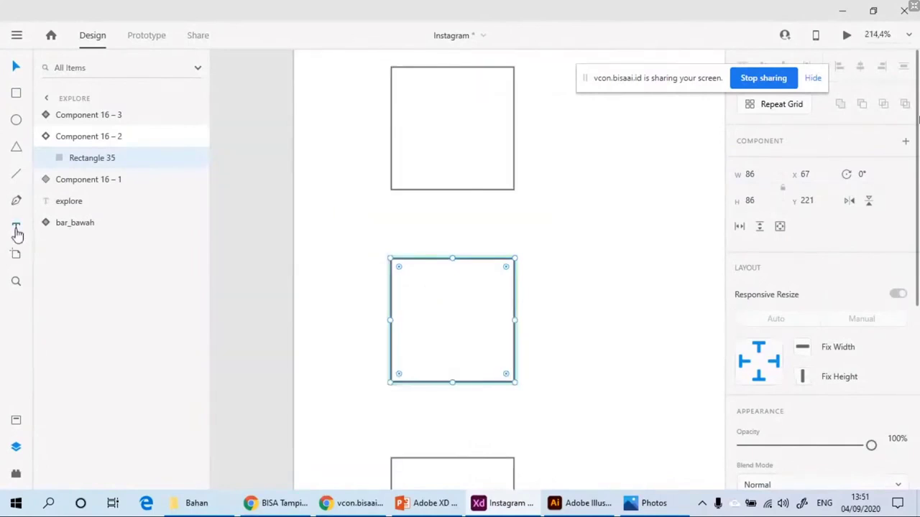
{"action": "left_click", "coordinate": [17, 230]}
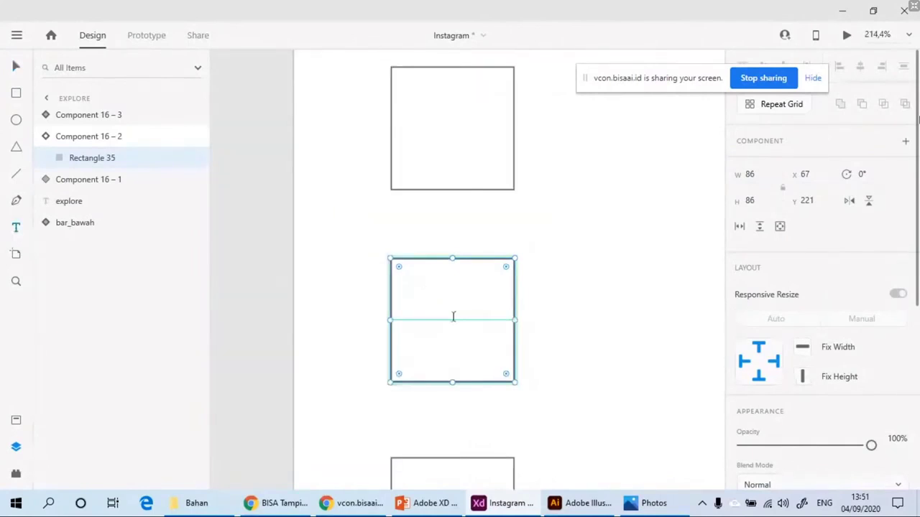
{"action": "left_click", "coordinate": [453, 317]}
{"action": "type", "text": "A"}
{"action": "key", "text": "Escape"}
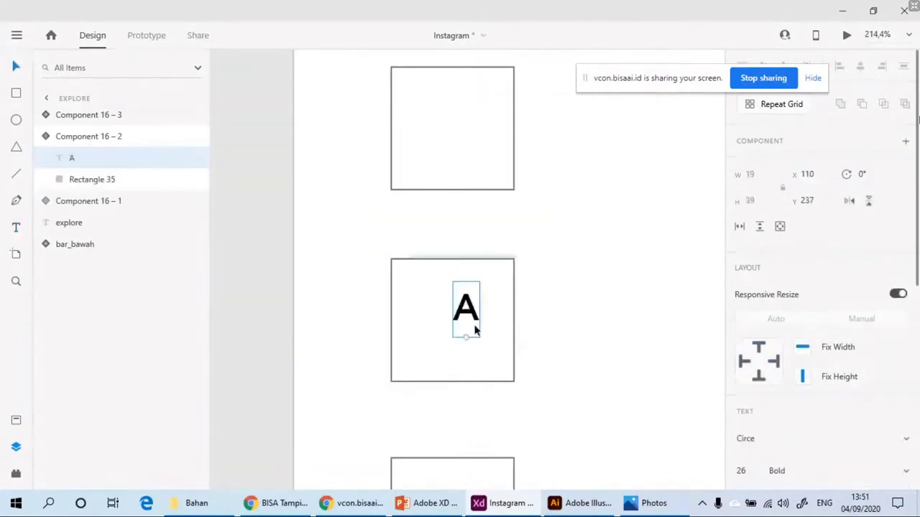
Step: Center the letter A within the middle square
{"action": "left_click_drag", "start_coordinate": [475, 329], "coordinate": [462, 346]}
{"action": "left_click", "coordinate": [519, 216]}
{"action": "scroll", "coordinate": [519, 216], "scroll_direction": "down", "scroll_amount": 3}
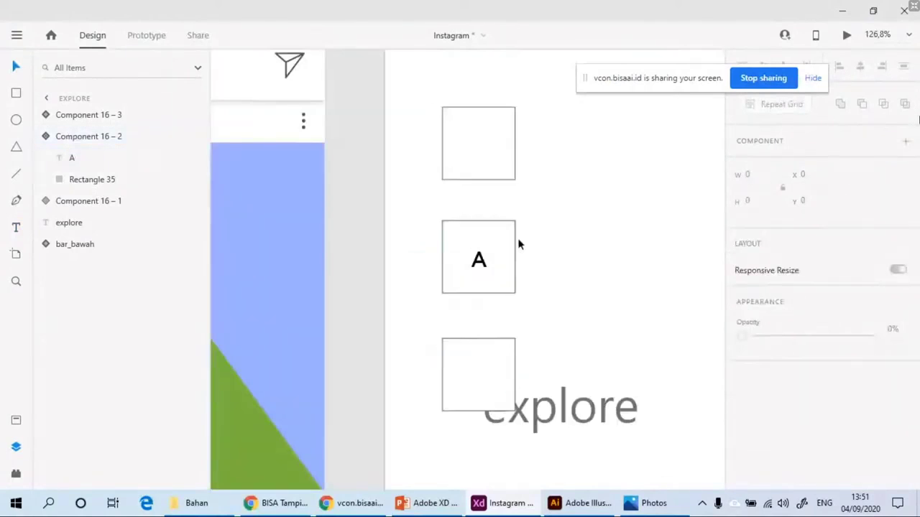
Step: Select the uppermost square's main component on the explore artboard and expand its layer contents
{"action": "scroll", "coordinate": [519, 244], "scroll_direction": "down", "scroll_amount": 3}
{"action": "left_click", "coordinate": [414, 252]}
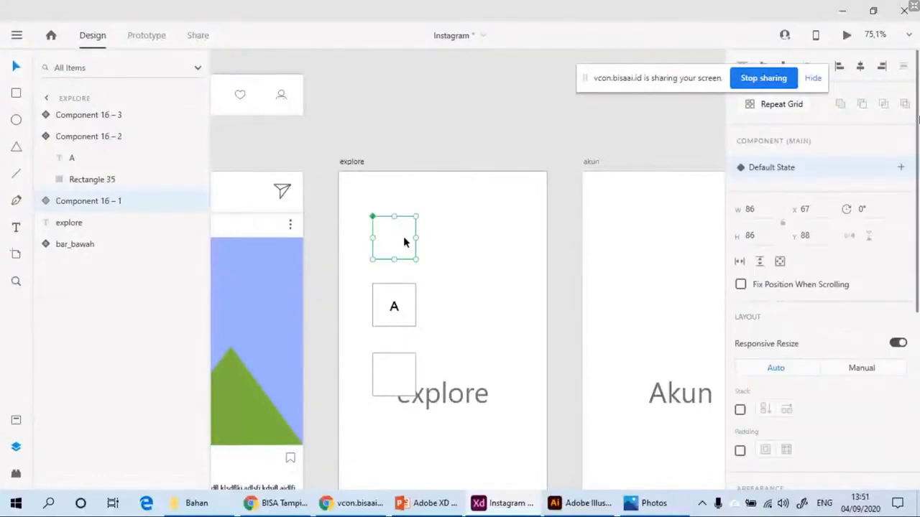
{"action": "right_click", "coordinate": [405, 243]}
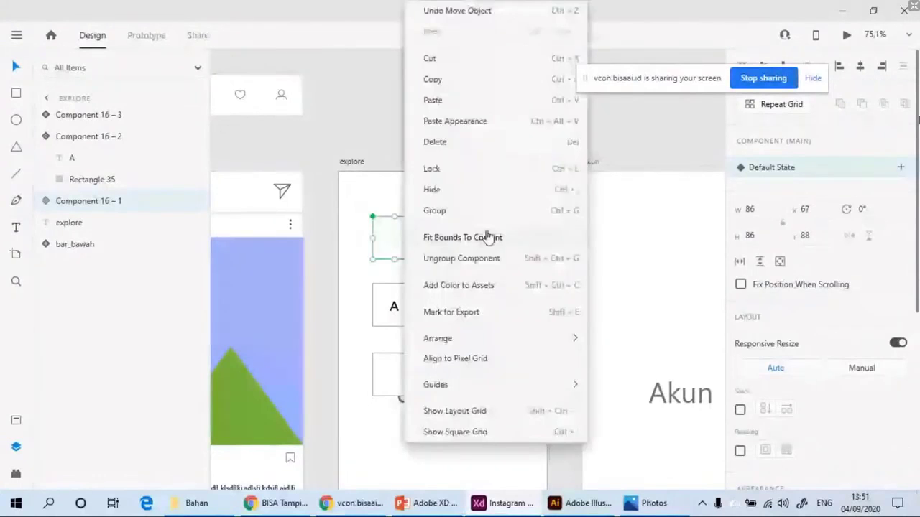
{"action": "left_click", "coordinate": [46, 204]}
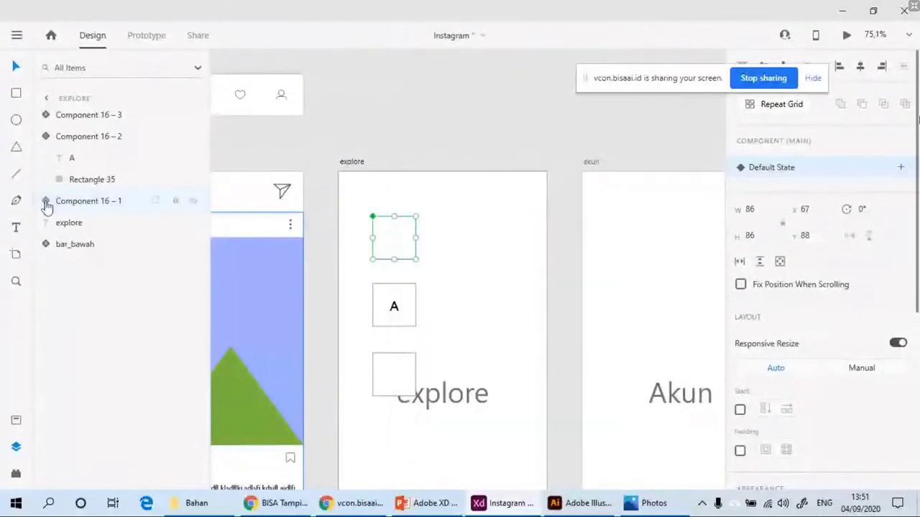
{"action": "left_click", "coordinate": [46, 204]}
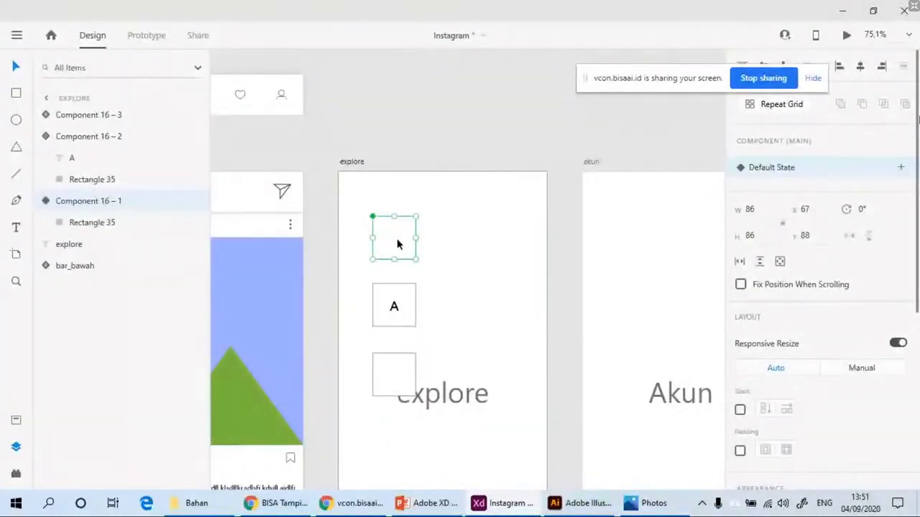
Step: Add the text "A" over the uppermost square on the explore artboard and center it within the square
{"action": "scroll", "coordinate": [403, 243], "scroll_direction": "up", "scroll_amount": 4}
{"action": "left_click_drag", "start_coordinate": [439, 310], "coordinate": [481, 352]}
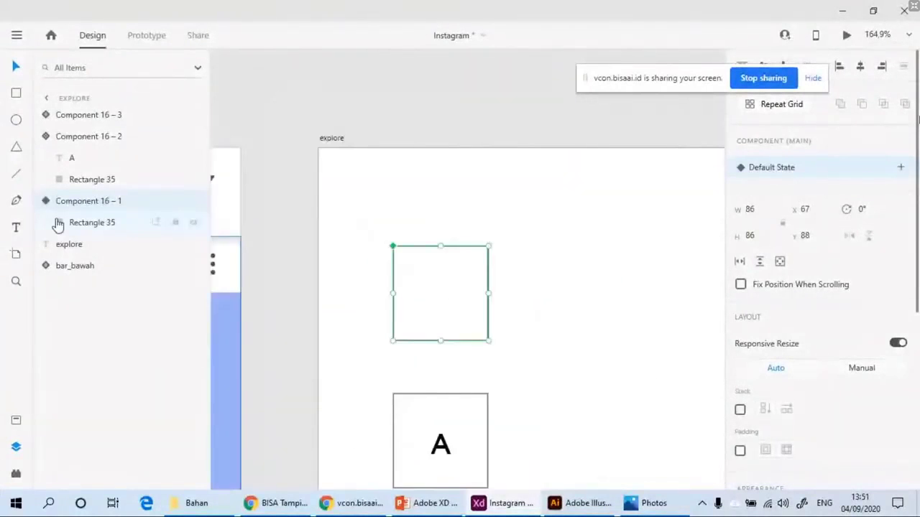
{"action": "key", "text": "t"}
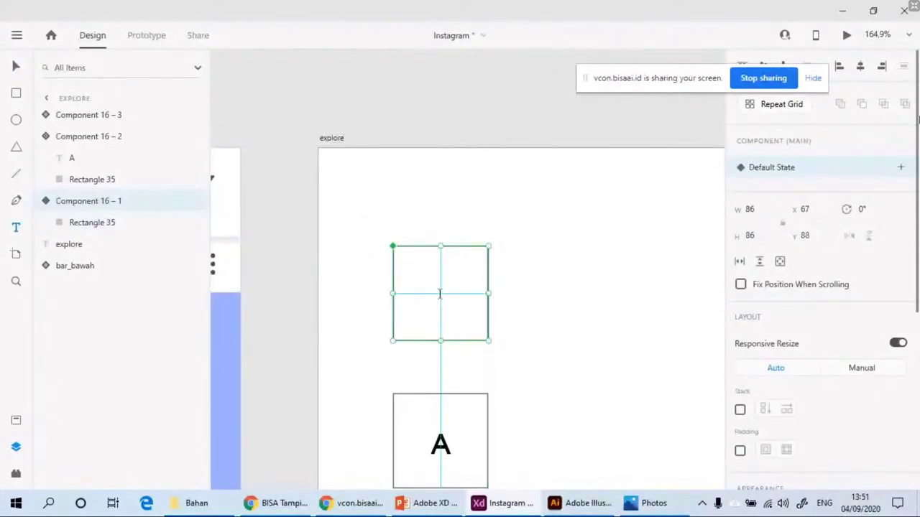
{"action": "left_click", "coordinate": [440, 293]}
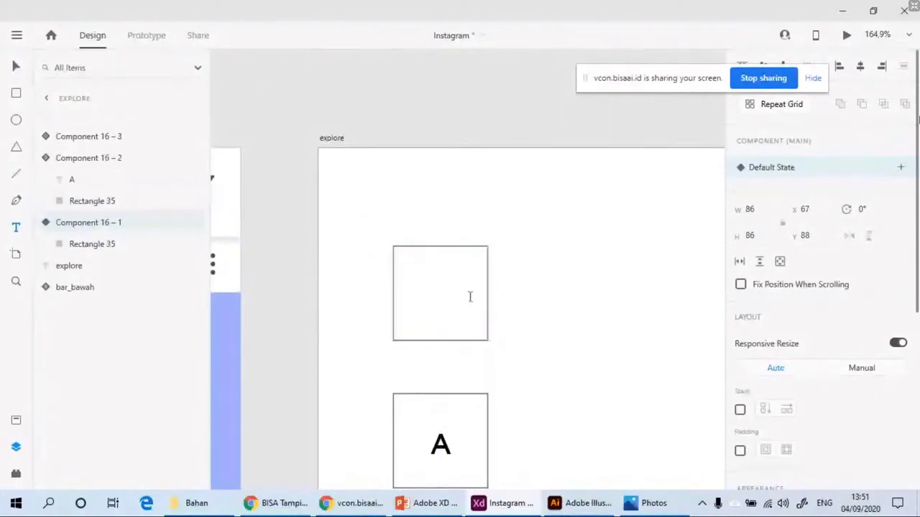
{"action": "type", "text": "A"}
{"action": "key", "text": "Escape"}
{"action": "scroll", "coordinate": [465, 230], "scroll_direction": "down", "scroll_amount": 3}
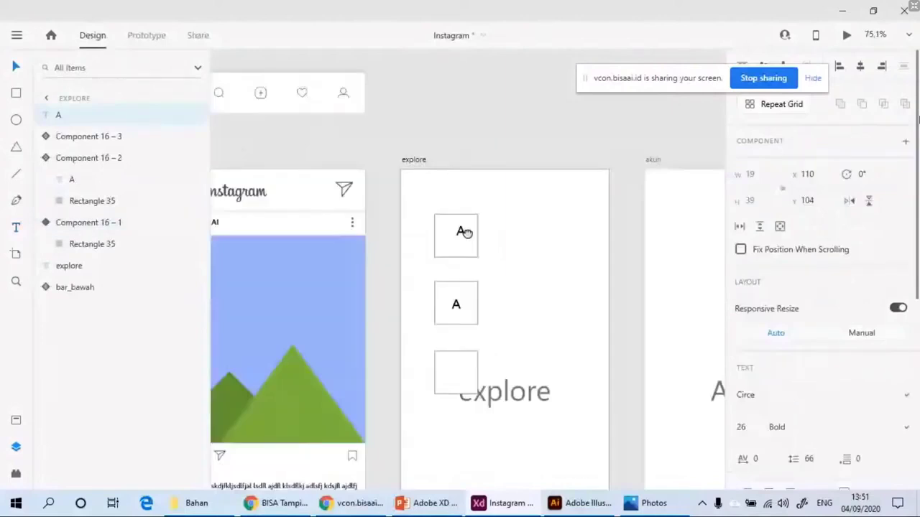
{"action": "scroll", "coordinate": [468, 244], "scroll_direction": "up", "scroll_amount": 3}
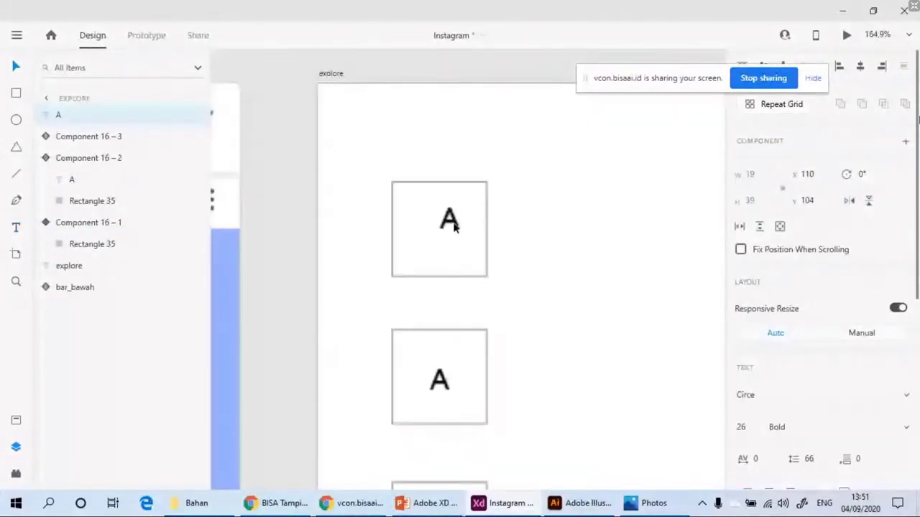
{"action": "left_click_drag", "start_coordinate": [453, 225], "coordinate": [445, 234]}
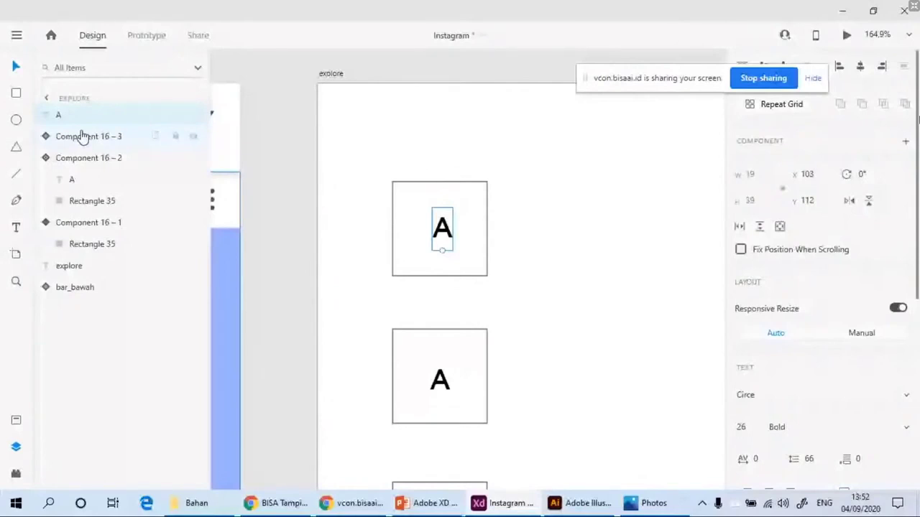
Step: Move the new letter A into the uppermost square's main component, above Rectangle 35
{"action": "key", "text": "ctrl+x"}
{"action": "left_click", "coordinate": [97, 204]}
{"action": "left_click", "coordinate": [98, 226]}
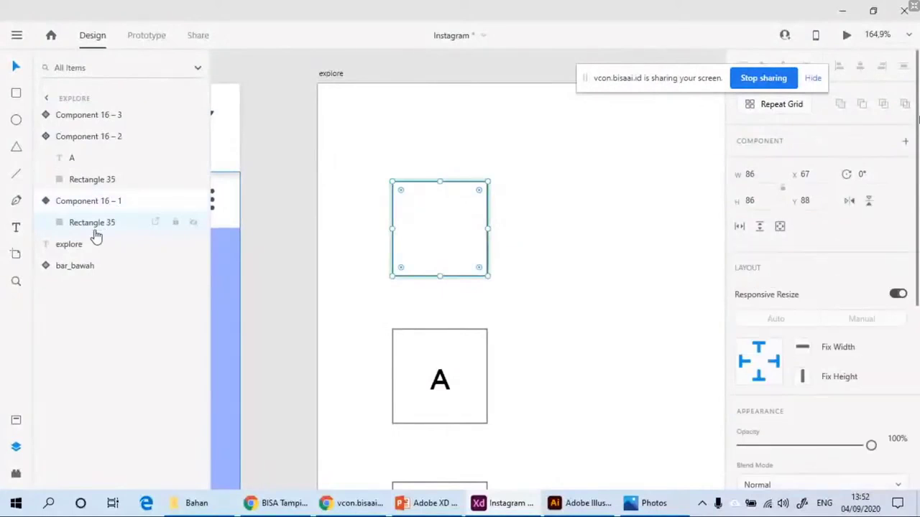
{"action": "key", "text": "ctrl+v"}
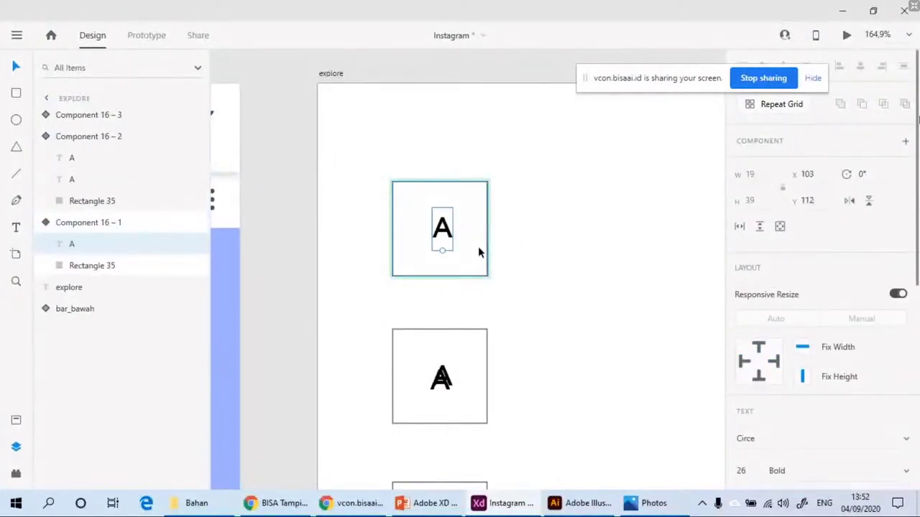
{"action": "scroll", "coordinate": [467, 266], "scroll_direction": "down", "scroll_amount": 3}
{"action": "scroll", "coordinate": [457, 230], "scroll_direction": "down", "scroll_amount": 1}
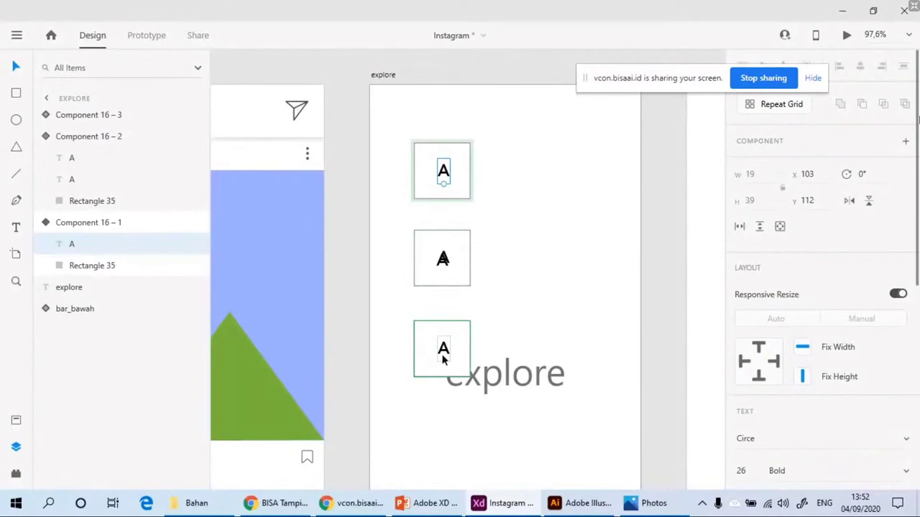
Step: Reset the middle square's component instance to its main state
{"action": "scroll", "coordinate": [445, 363], "scroll_direction": "up", "scroll_amount": 1}
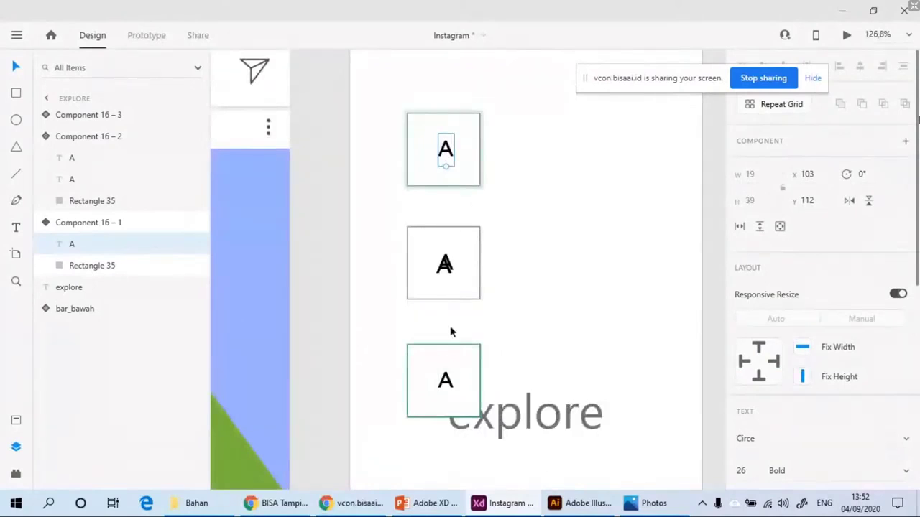
{"action": "scroll", "coordinate": [442, 255], "scroll_direction": "up", "scroll_amount": 2}
{"action": "left_click_drag", "start_coordinate": [439, 273], "coordinate": [405, 286]}
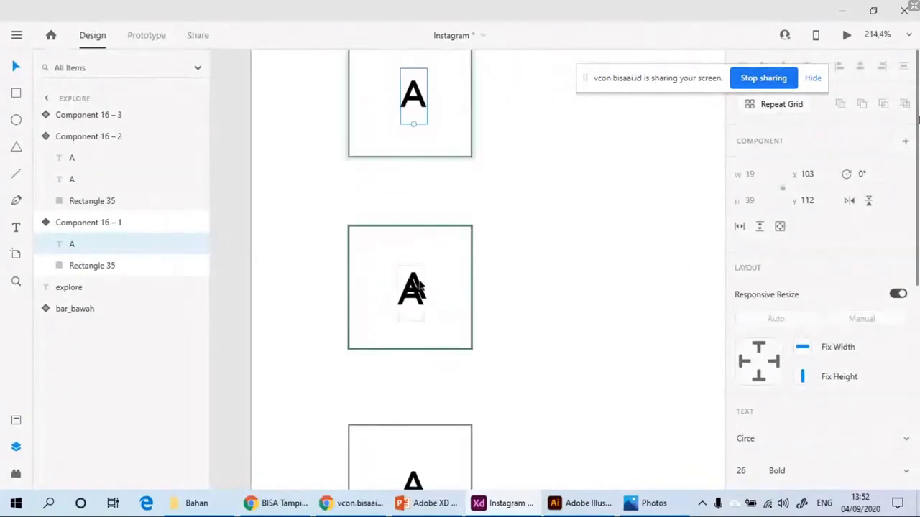
{"action": "left_click", "coordinate": [420, 287]}
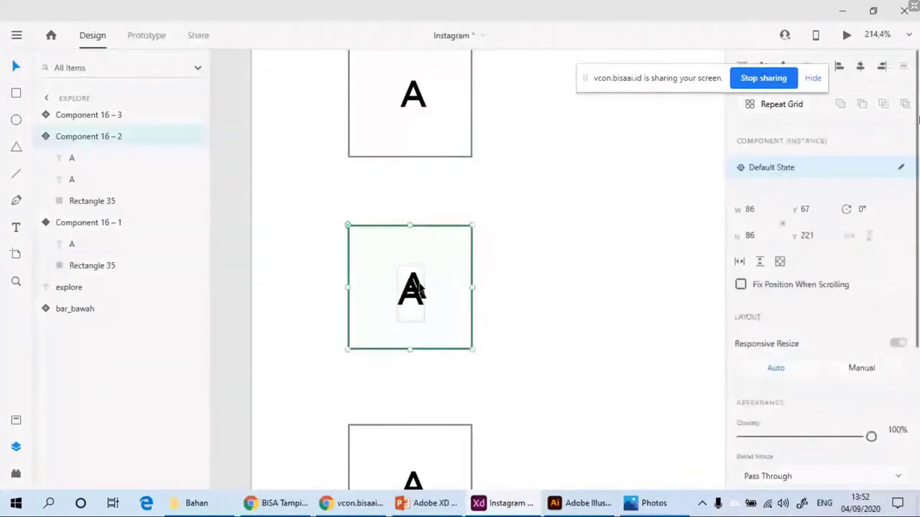
{"action": "right_click", "coordinate": [421, 288]}
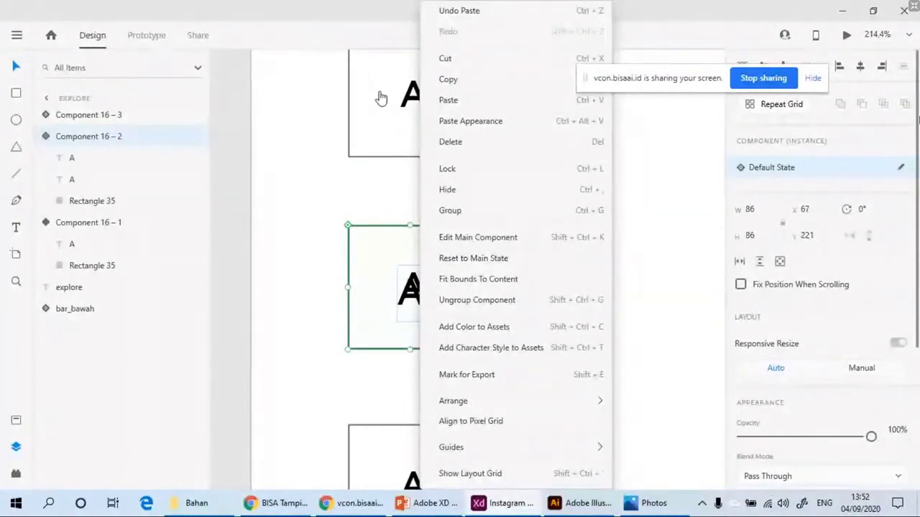
{"action": "key", "text": "ctrl+z"}
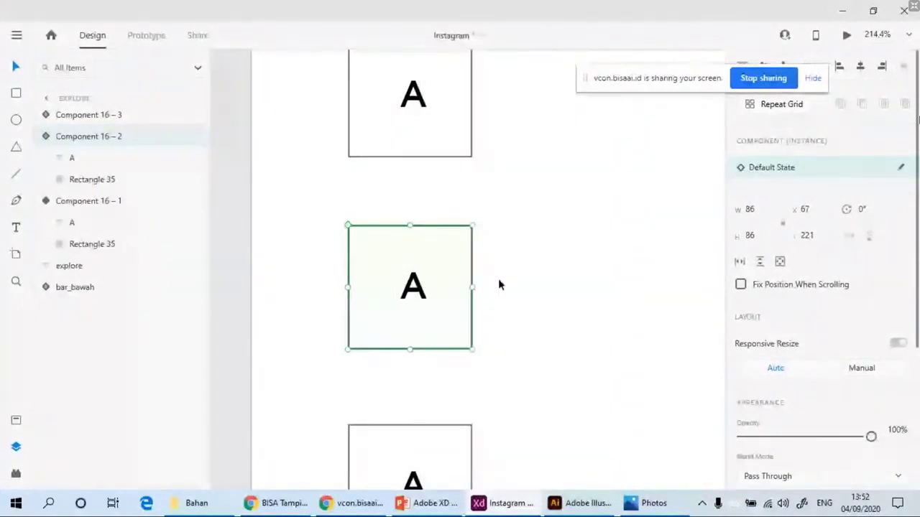
Step: Open the main component of the bar_bawah navigation bar from its instance on the home artboard
{"action": "scroll", "coordinate": [454, 279], "scroll_direction": "down", "scroll_amount": 5}
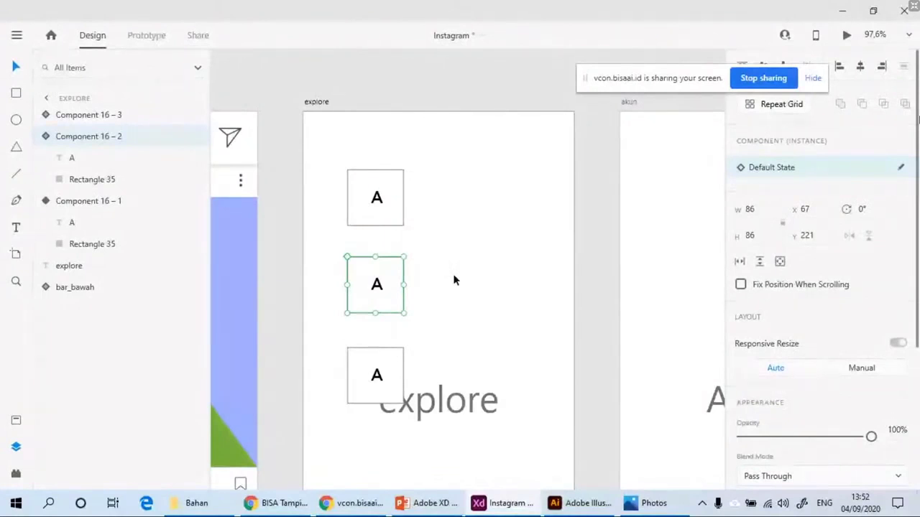
{"action": "scroll", "coordinate": [454, 279], "scroll_direction": "down", "scroll_amount": 3}
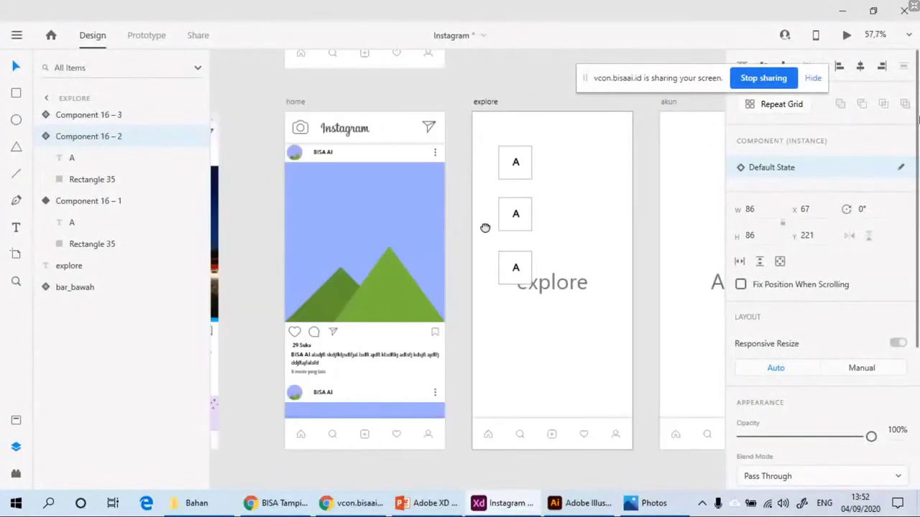
{"action": "scroll", "coordinate": [453, 251], "scroll_direction": "down", "scroll_amount": 1}
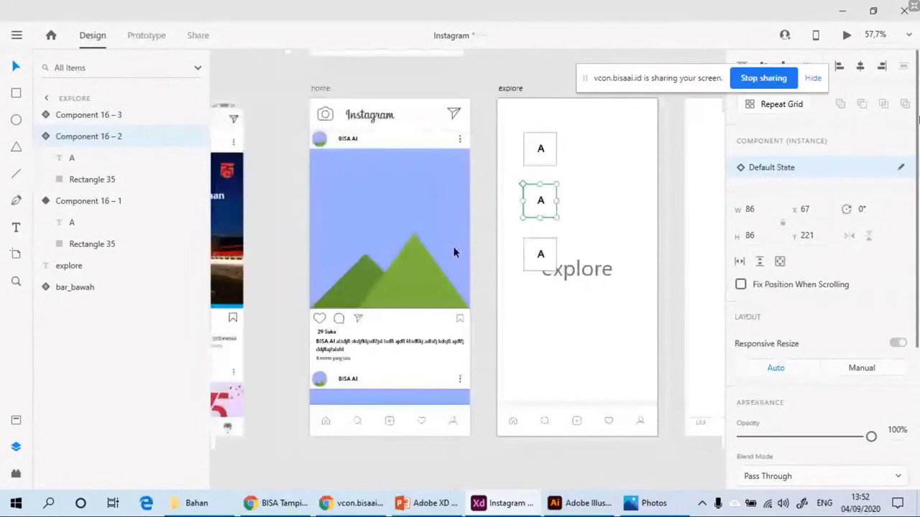
{"action": "left_click", "coordinate": [453, 252]}
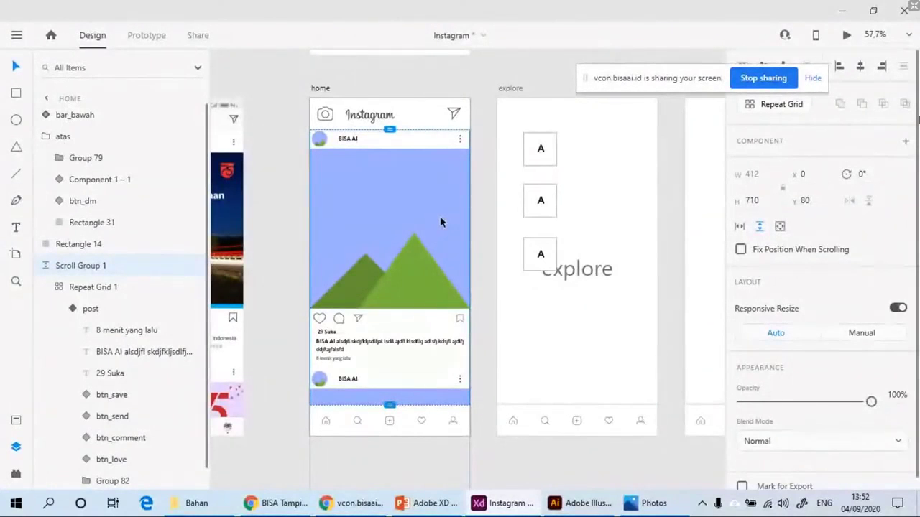
{"action": "left_click_drag", "start_coordinate": [575, 340], "coordinate": [555, 210]}
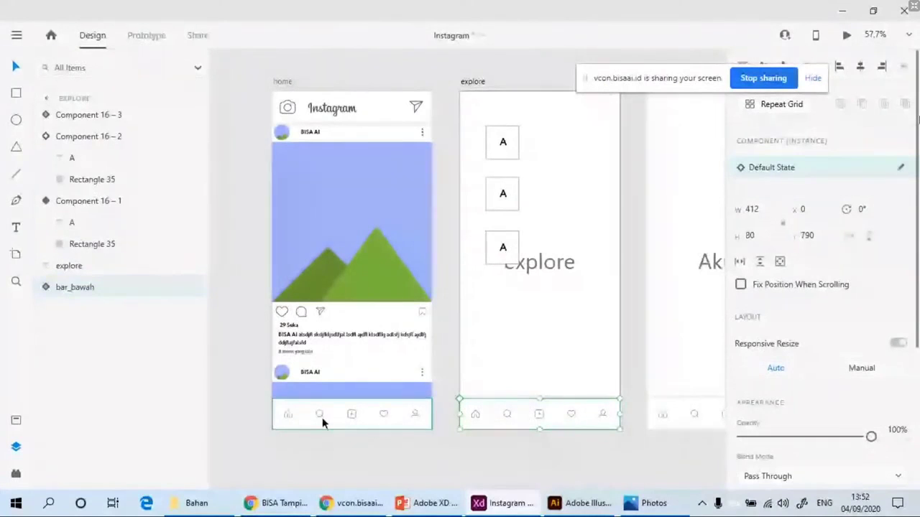
{"action": "left_click", "coordinate": [356, 421]}
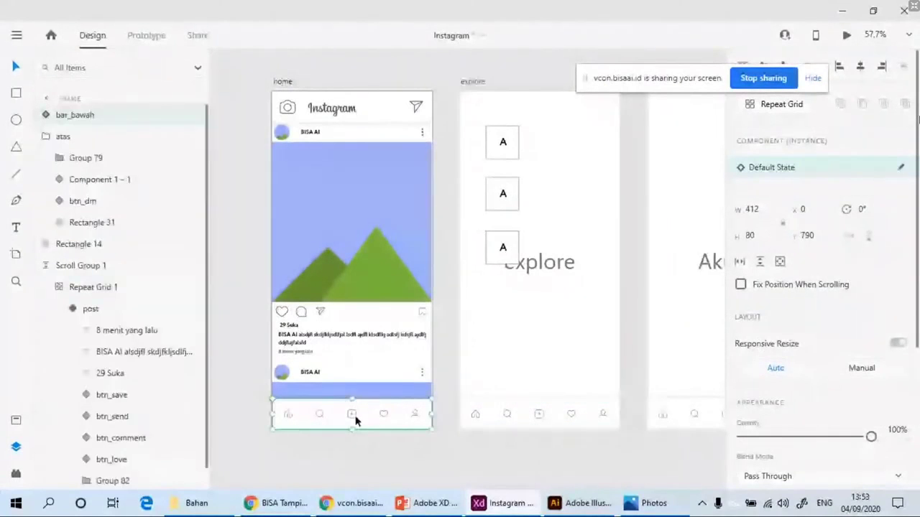
{"action": "right_click", "coordinate": [359, 421]}
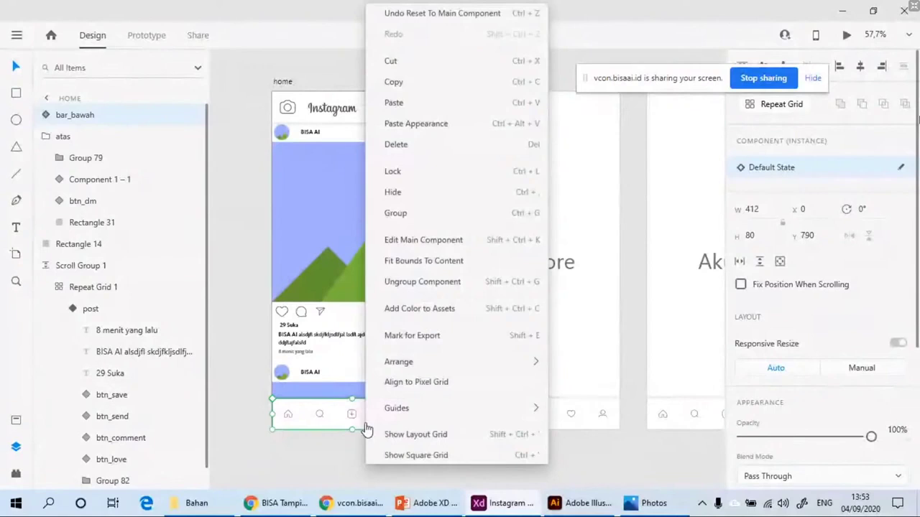
{"action": "left_click", "coordinate": [447, 247]}
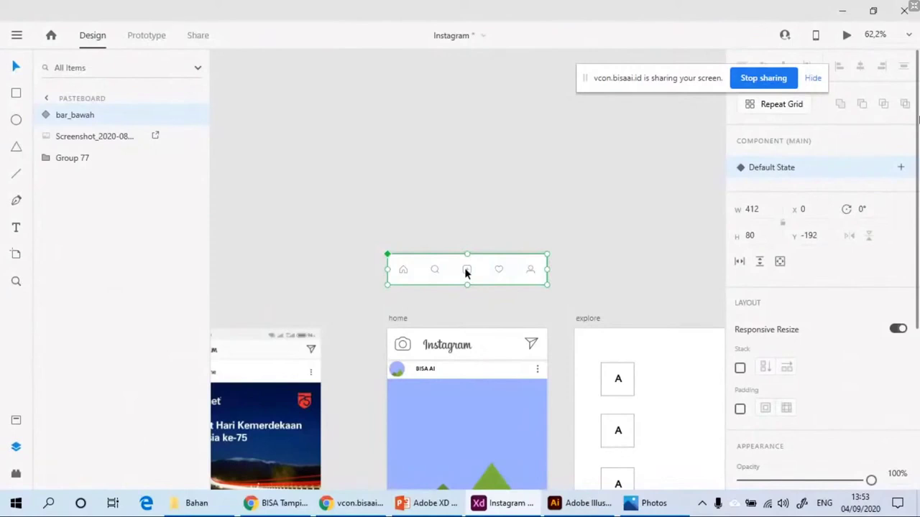
Step: Examine the bar_bawah instances across the artboards and the prototype links of the main bar component
{"action": "scroll", "coordinate": [466, 273], "scroll_direction": "down", "scroll_amount": 5}
{"action": "scroll", "coordinate": [673, 300], "scroll_direction": "right", "scroll_amount": 4}
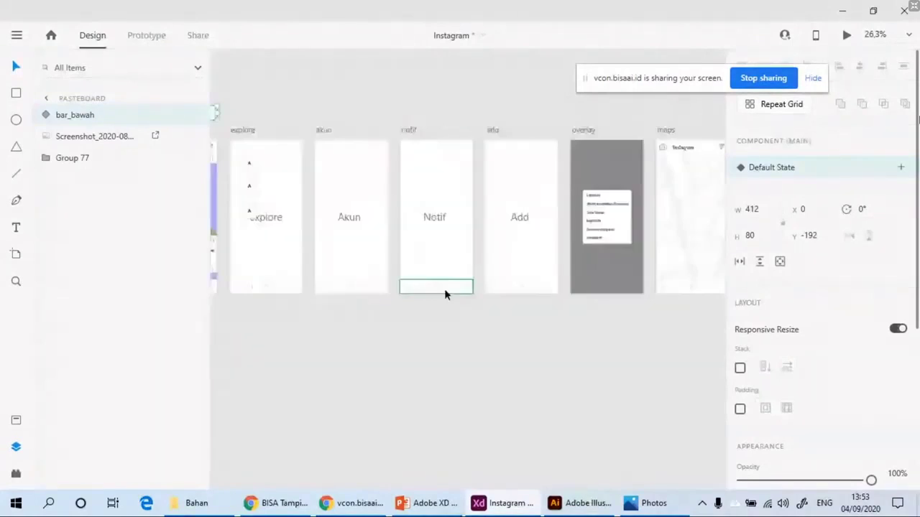
{"action": "scroll", "coordinate": [445, 294], "scroll_direction": "right", "scroll_amount": 4}
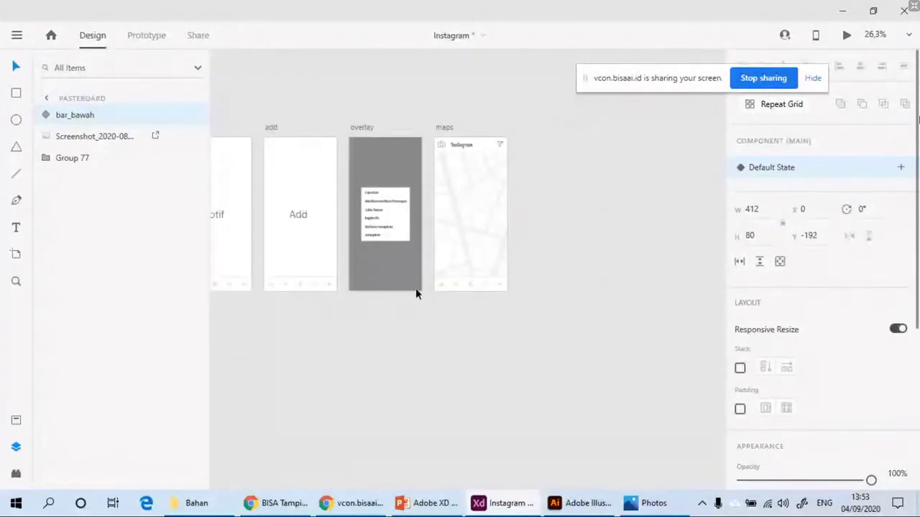
{"action": "scroll", "coordinate": [417, 293], "scroll_direction": "left", "scroll_amount": 9}
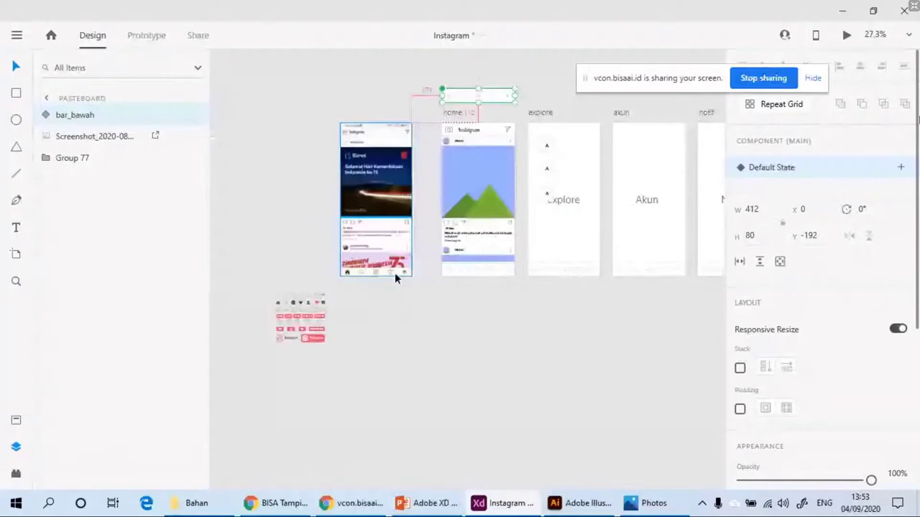
{"action": "key", "text": "ctrl+Tab"}
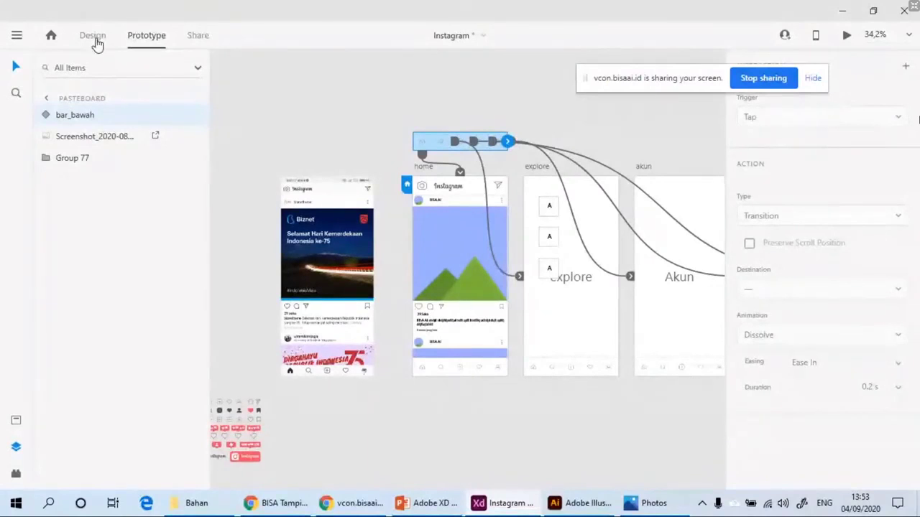
{"action": "left_click", "coordinate": [92, 35]}
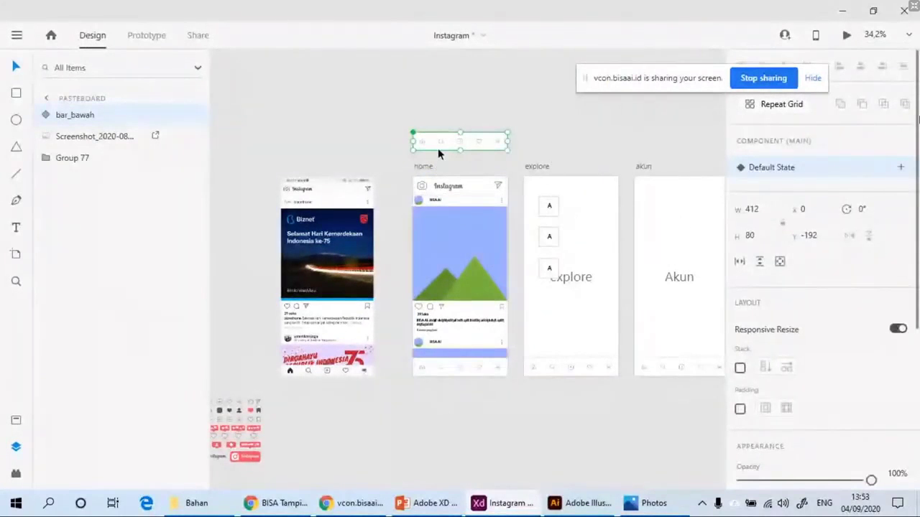
{"action": "left_click", "coordinate": [153, 35]}
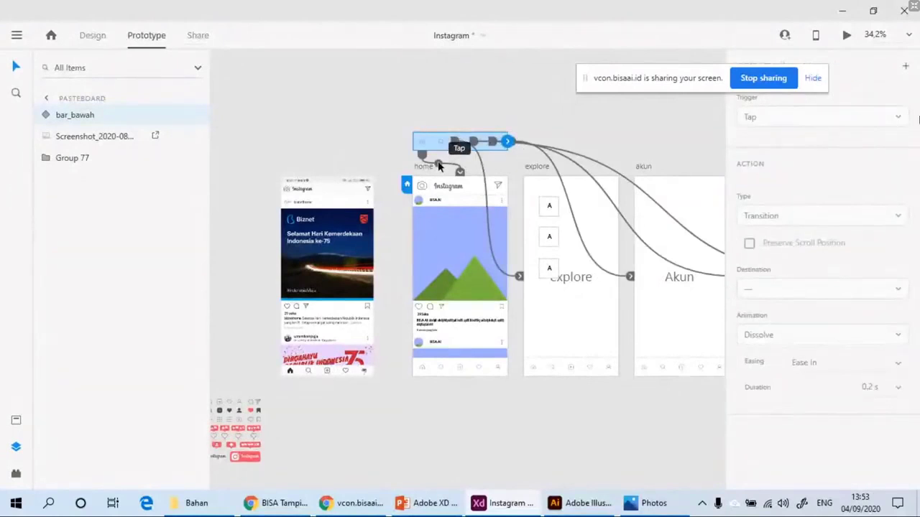
Step: Relink btn_home in the main bar_bawah component to the explore artboard and select the home artboard's bar instance
{"action": "left_click", "coordinate": [448, 167]}
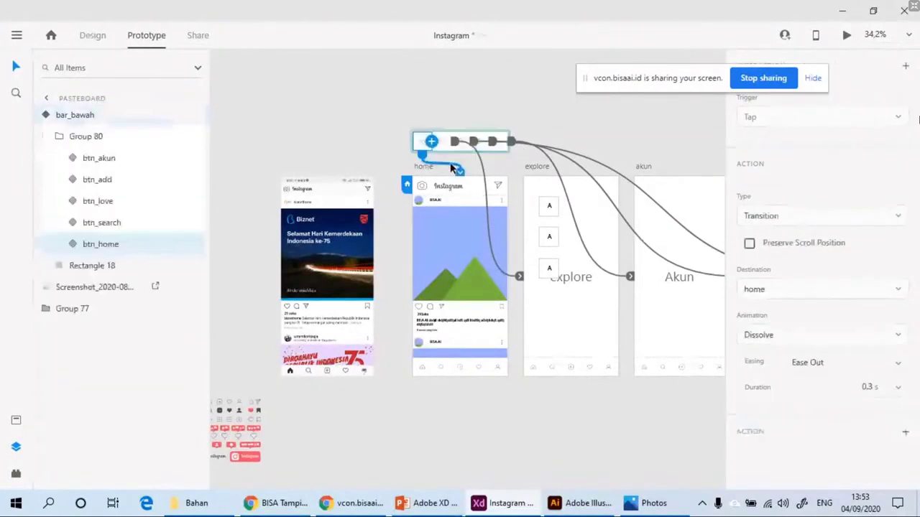
{"action": "left_click_drag", "start_coordinate": [452, 168], "coordinate": [483, 171]}
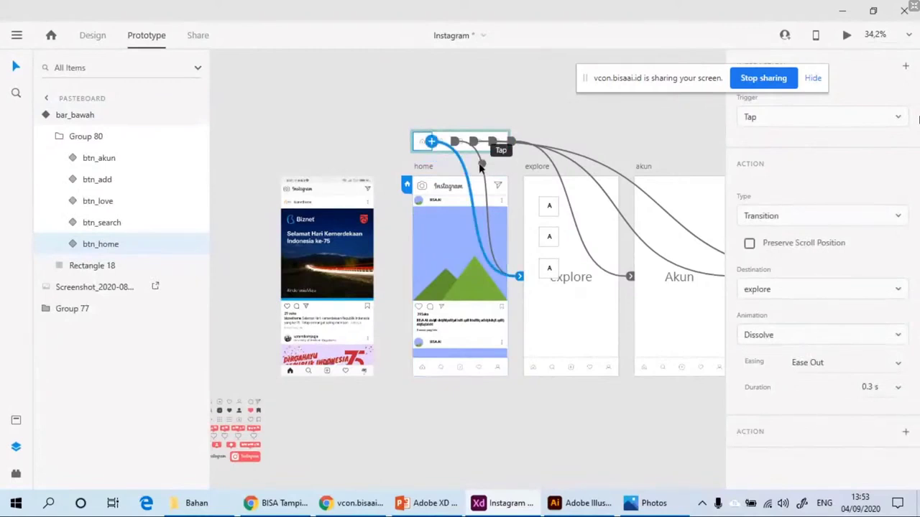
{"action": "left_click", "coordinate": [441, 373]}
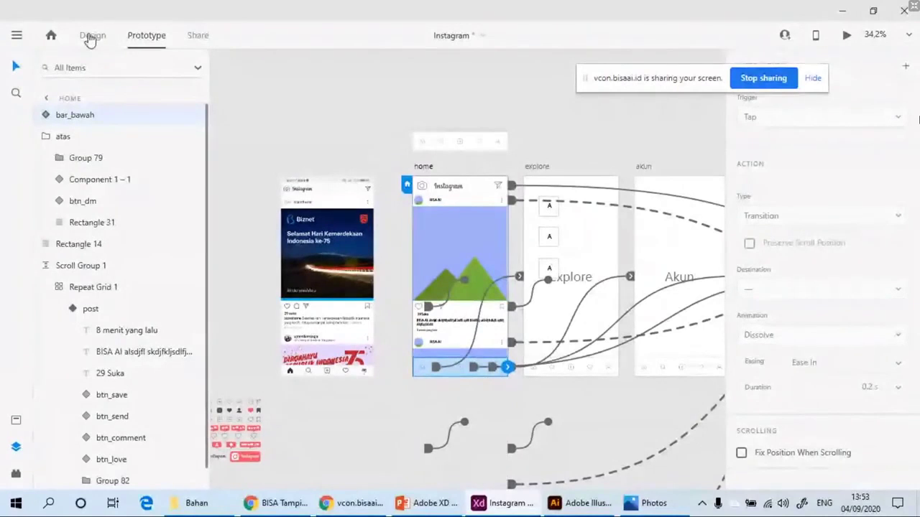
Step: Return to Design mode, switch to the Adobe XD 2 presentation in PowerPoint and open its Kilas Balik slide
{"action": "left_click", "coordinate": [88, 36]}
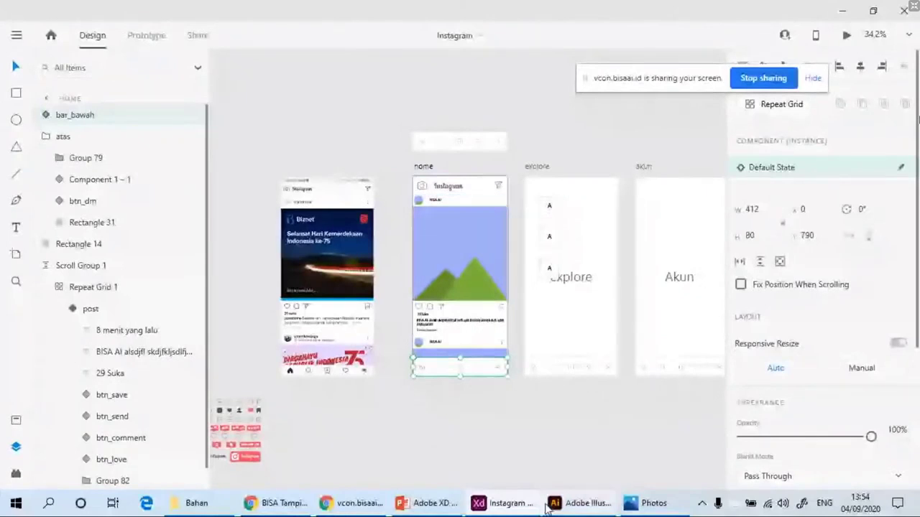
{"action": "left_click", "coordinate": [430, 503]}
{"action": "scroll", "coordinate": [411, 310], "scroll_direction": "up", "scroll_amount": 5}
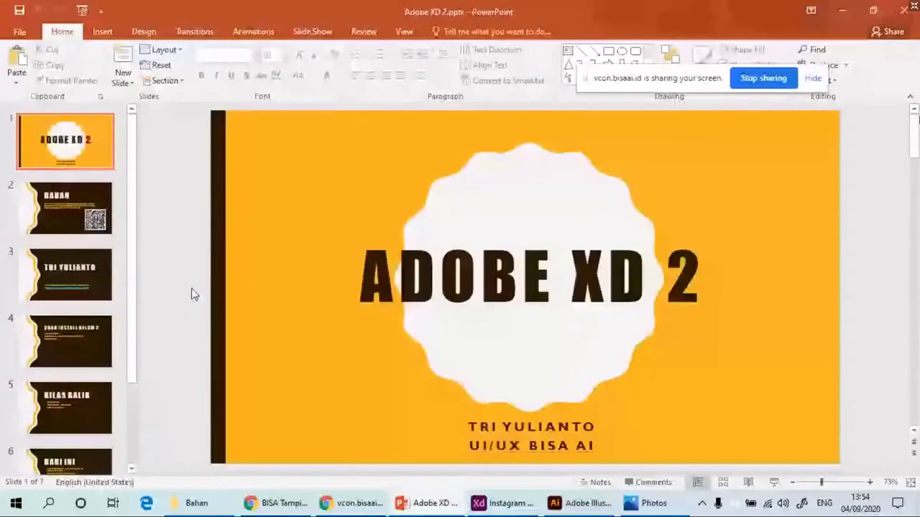
{"action": "left_click", "coordinate": [505, 503]}
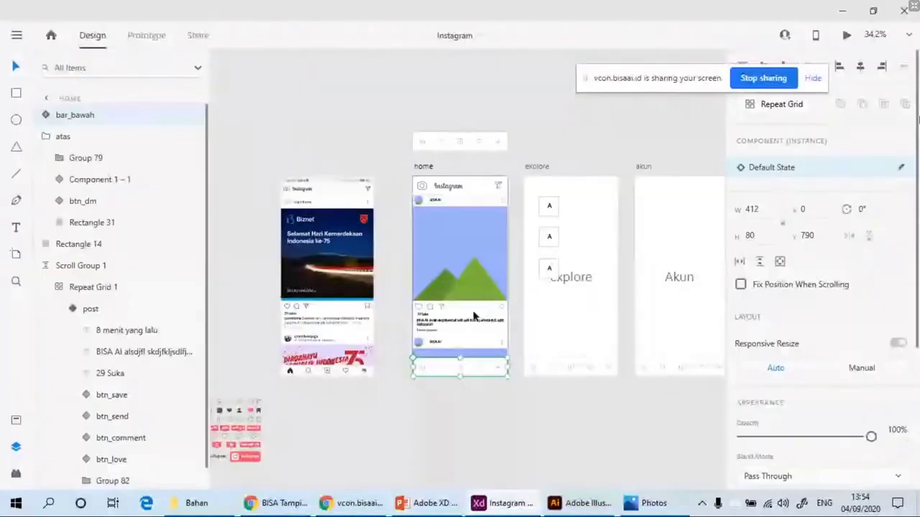
{"action": "left_click", "coordinate": [424, 504]}
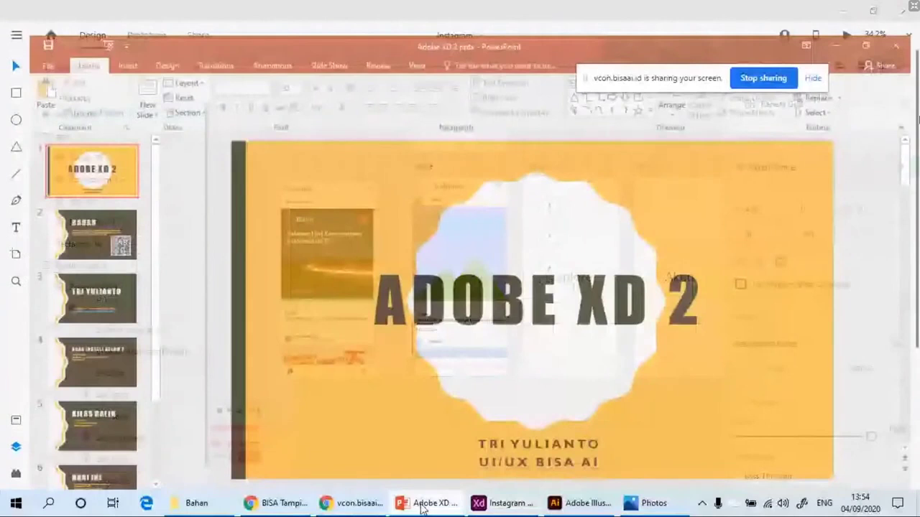
{"action": "scroll", "coordinate": [81, 380], "scroll_direction": "down", "scroll_amount": 3}
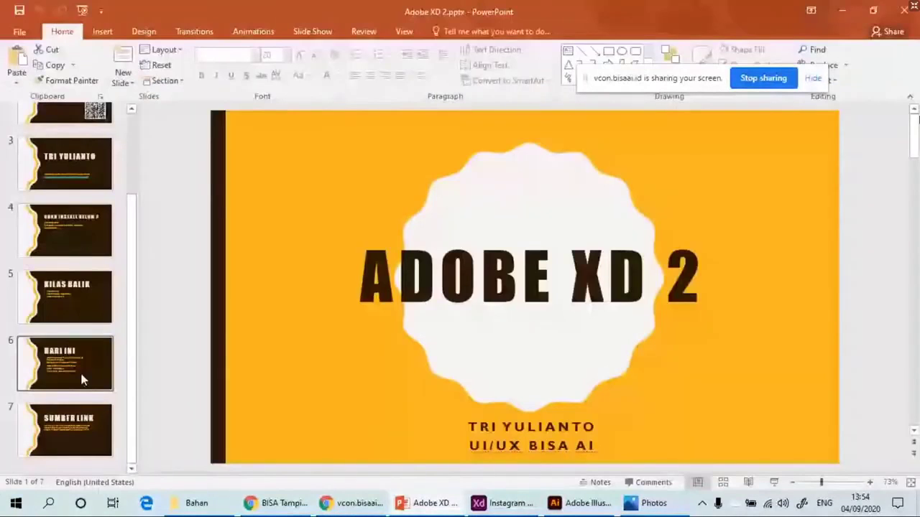
{"action": "left_click", "coordinate": [68, 296]}
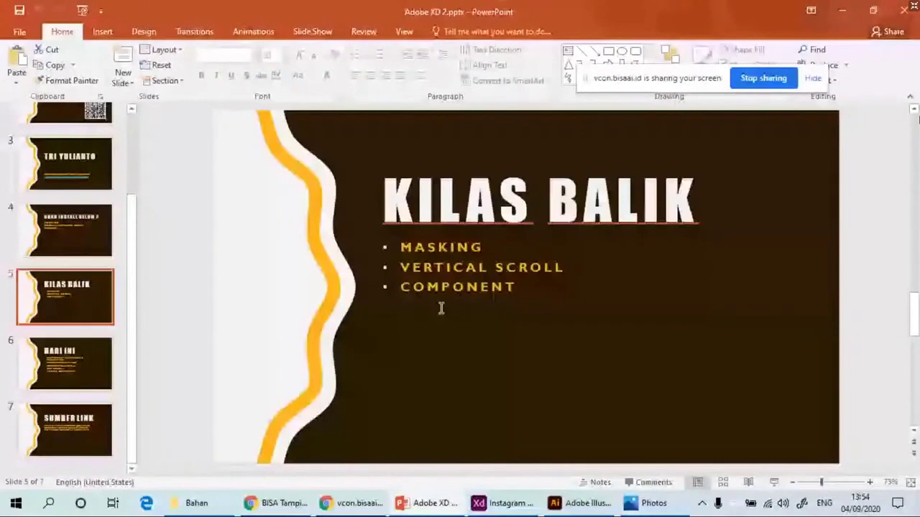
Step: Switch back to Adobe XD and examine the home artboard's bottom bar and the neighbouring artboards
{"action": "key", "text": "alt+Tab"}
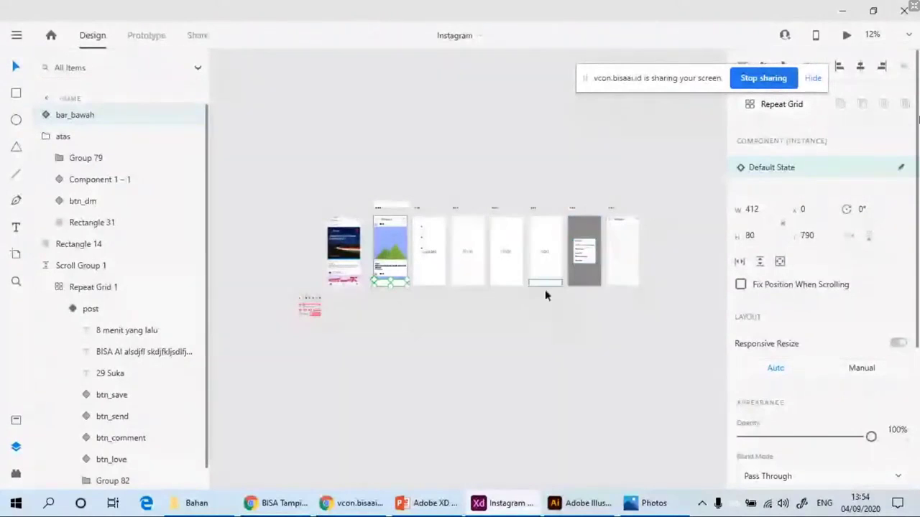
{"action": "scroll", "coordinate": [392, 259], "scroll_direction": "up", "scroll_amount": 5}
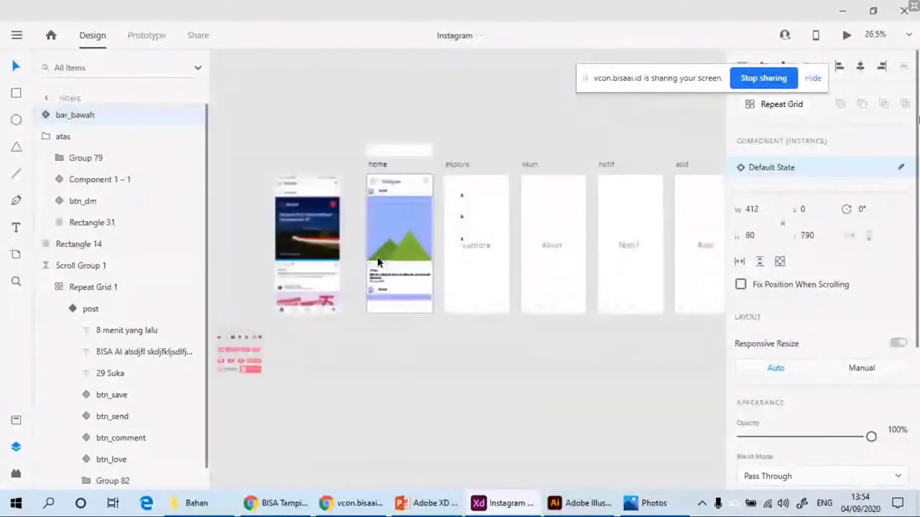
{"action": "left_click_drag", "start_coordinate": [357, 297], "coordinate": [350, 298]}
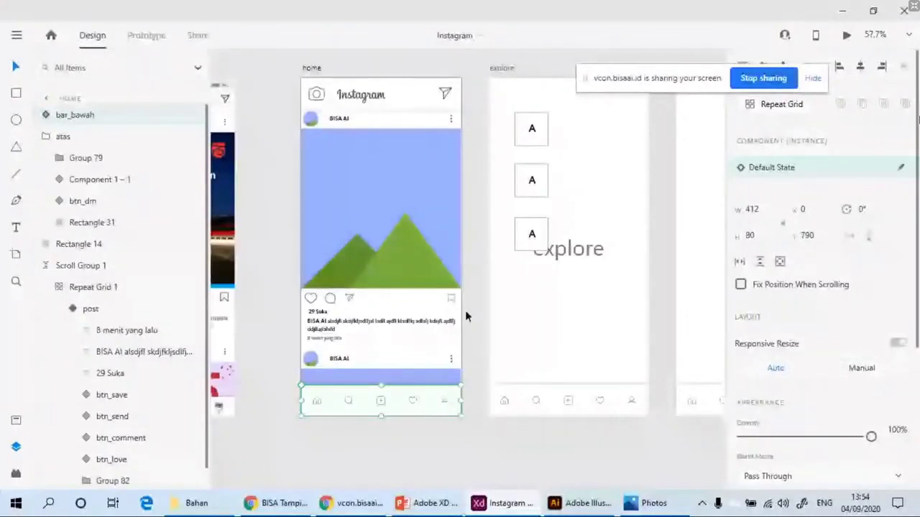
{"action": "scroll", "coordinate": [468, 308], "scroll_direction": "down", "scroll_amount": 5}
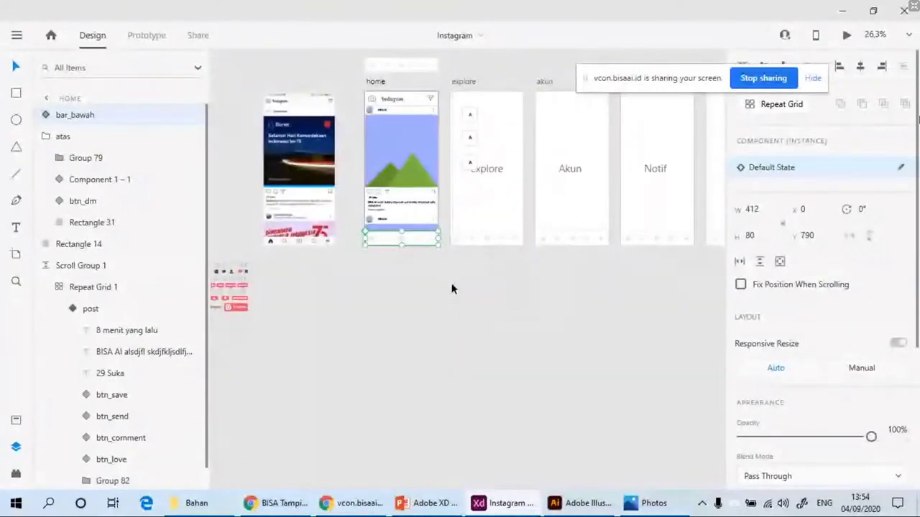
{"action": "scroll", "coordinate": [475, 235], "scroll_direction": "up", "scroll_amount": 3}
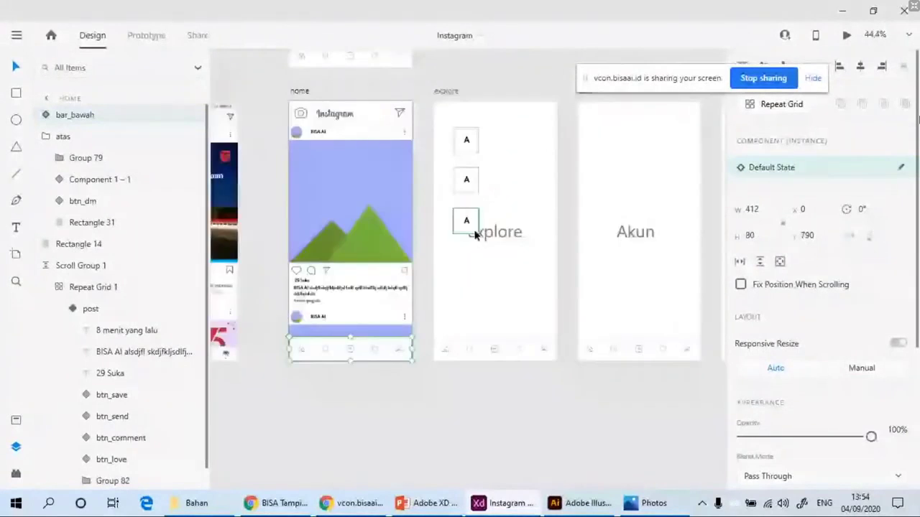
{"action": "left_click", "coordinate": [593, 509]}
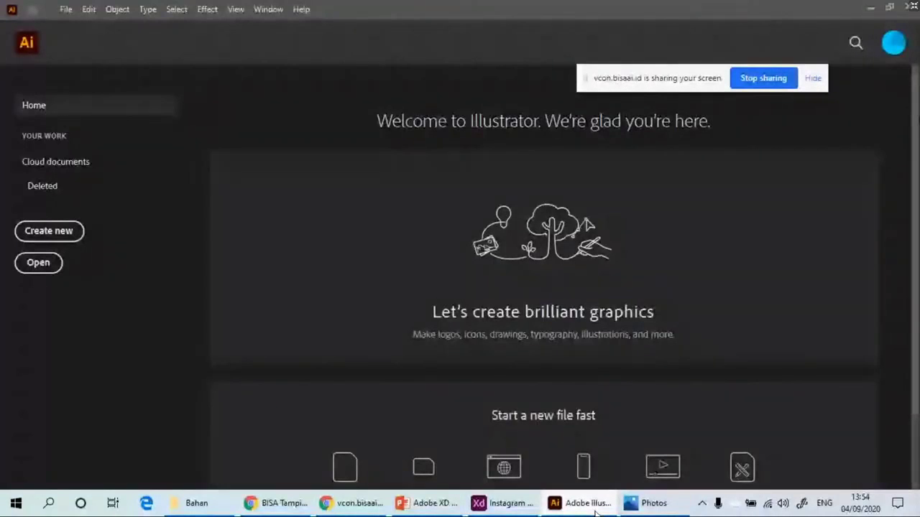
{"action": "left_click", "coordinate": [535, 504]}
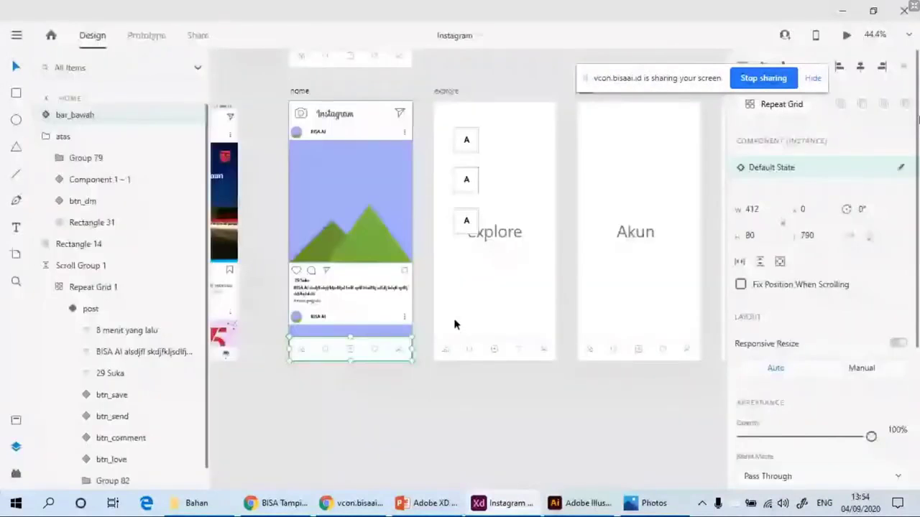
{"action": "scroll", "coordinate": [455, 325], "scroll_direction": "down", "scroll_amount": 2}
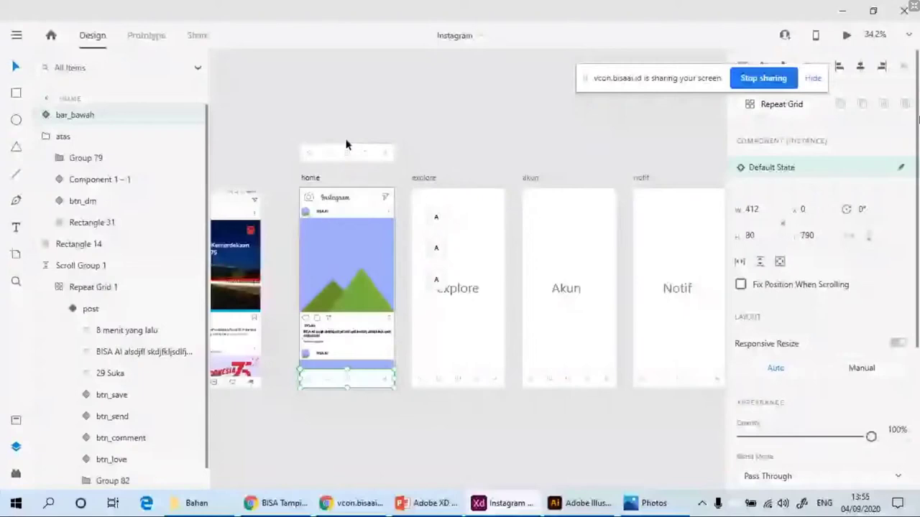
Step: Switch to Share mode and look over the Instagram artboards included for sharing
{"action": "left_click", "coordinate": [198, 36]}
{"action": "left_click_drag", "start_coordinate": [683, 85], "coordinate": [535, 70]}
{"action": "scroll", "coordinate": [617, 223], "scroll_direction": "down", "scroll_amount": 1}
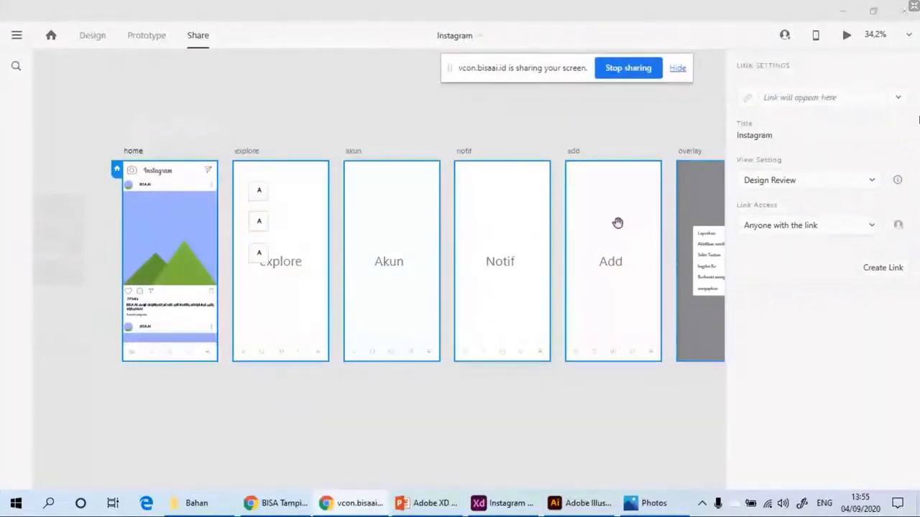
{"action": "scroll", "coordinate": [379, 84], "scroll_direction": "up", "scroll_amount": 1}
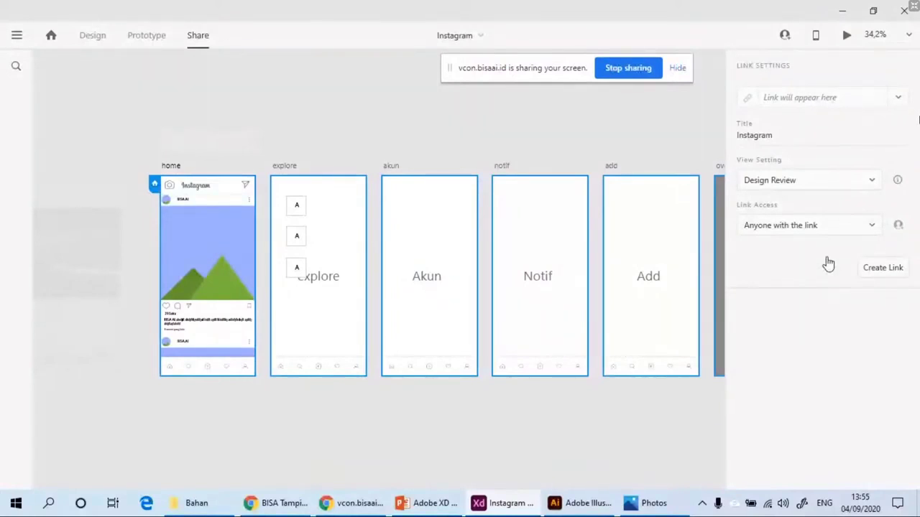
{"action": "left_click_drag", "start_coordinate": [498, 77], "coordinate": [524, 77]}
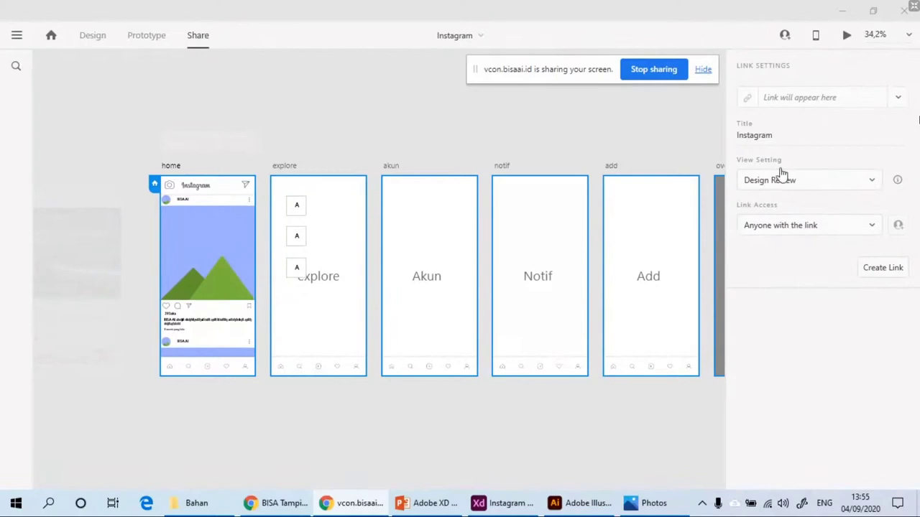
Step: Create a share link titled Tutorial Adobe XD Instagram with the Design Review view setting and access for anyone with the link
{"action": "left_click", "coordinate": [791, 136]}
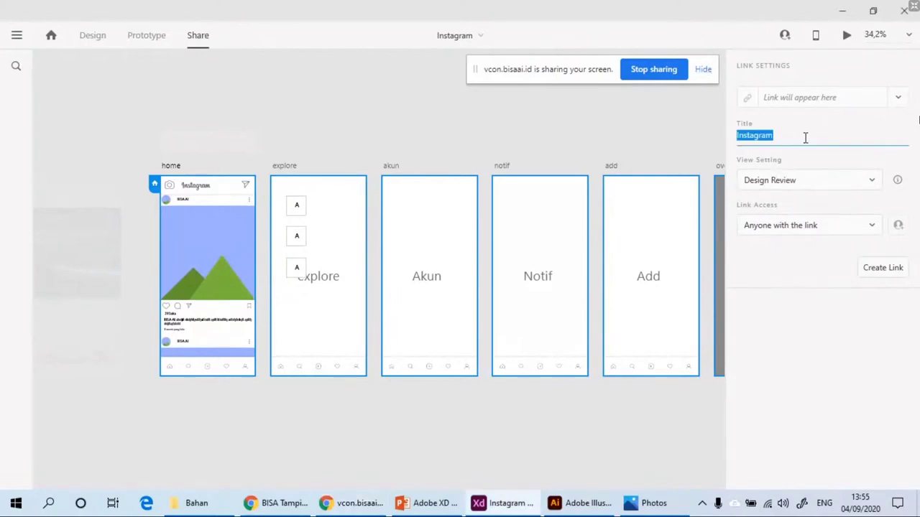
{"action": "left_click", "coordinate": [801, 187]}
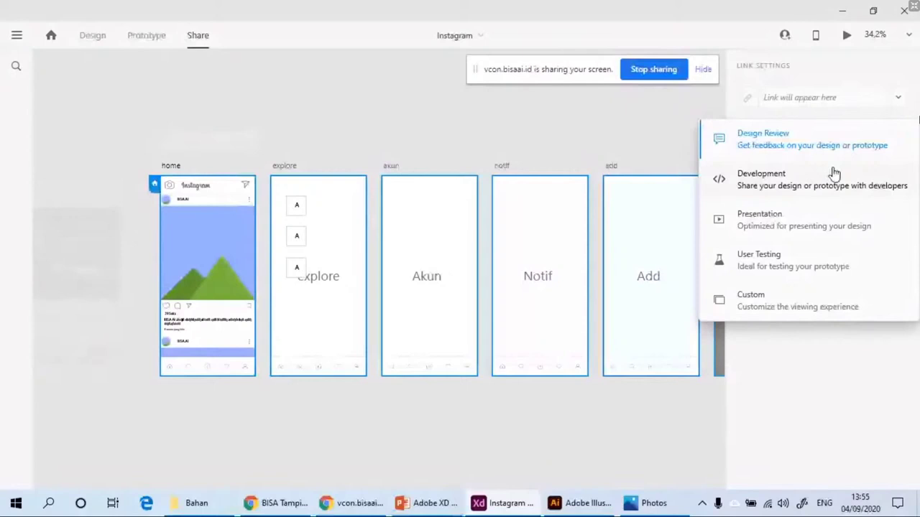
{"action": "left_click", "coordinate": [793, 151]}
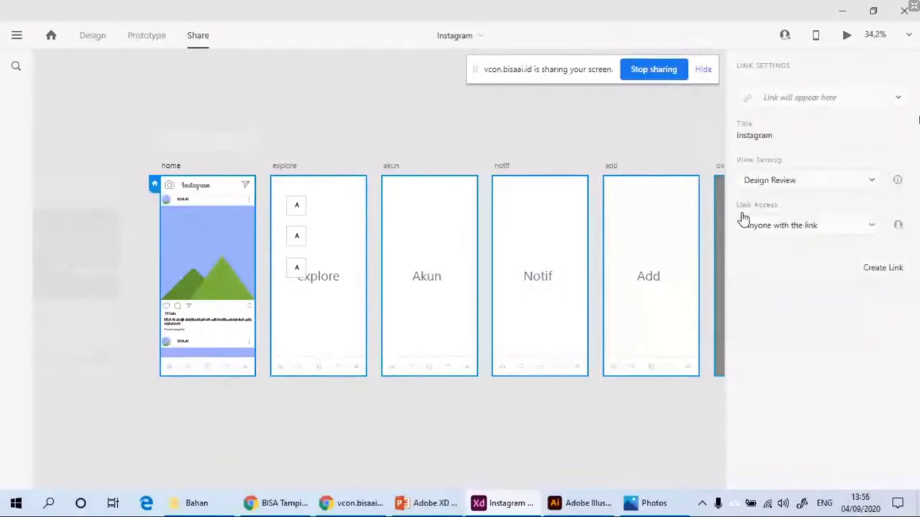
{"action": "left_click", "coordinate": [784, 225]}
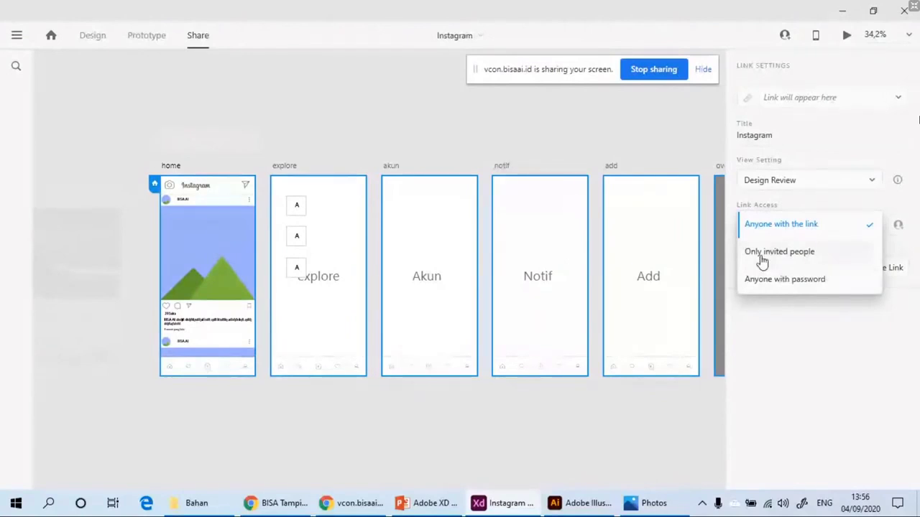
{"action": "left_click", "coordinate": [789, 224]}
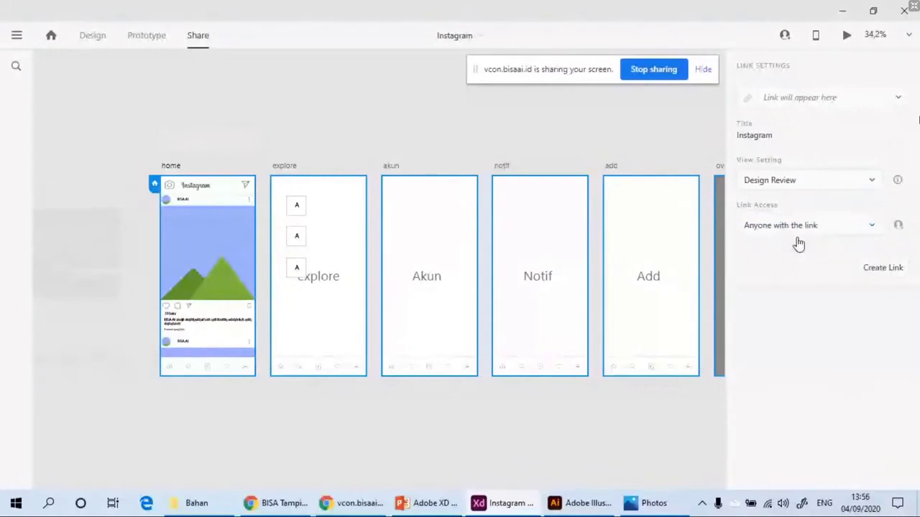
{"action": "left_click", "coordinate": [883, 267]}
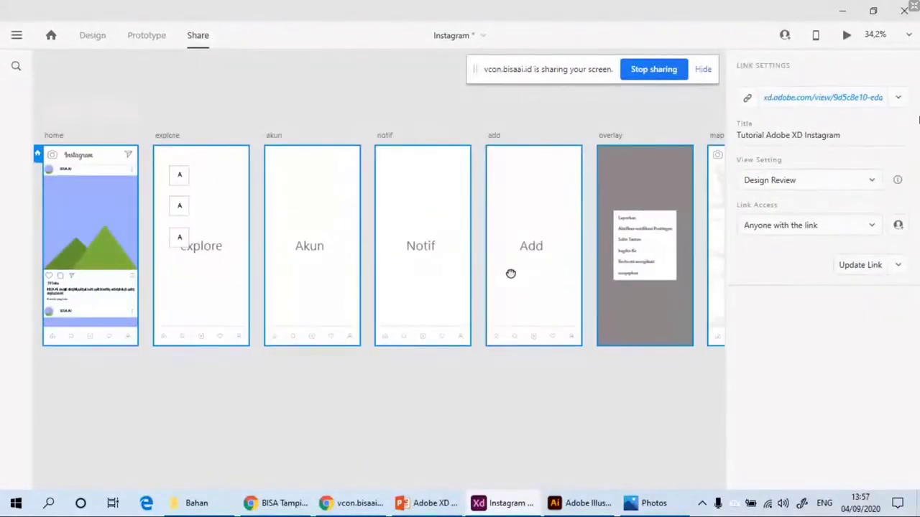
Step: Select the Tutorial Adobe XD Instagram link among the shared links and view the shared prototype in Chrome
{"action": "left_click_drag", "start_coordinate": [511, 273], "coordinate": [547, 270]}
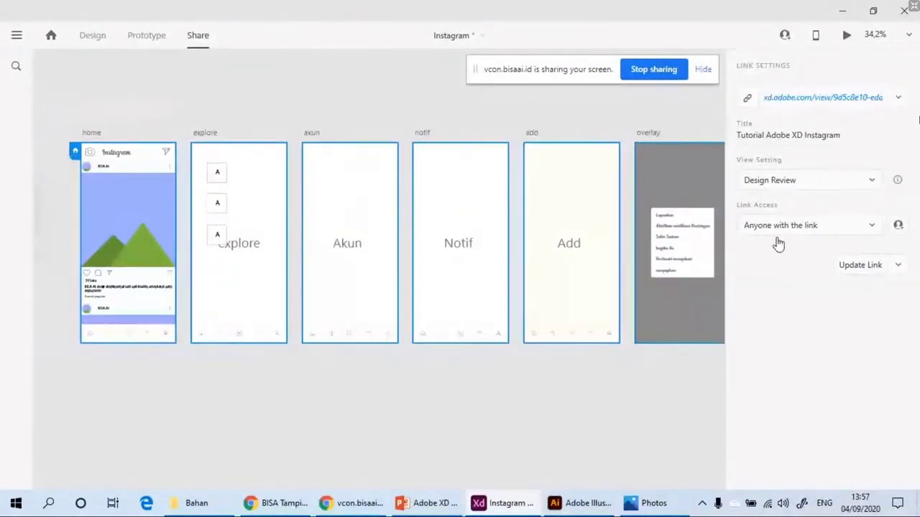
{"action": "left_click", "coordinate": [899, 104]}
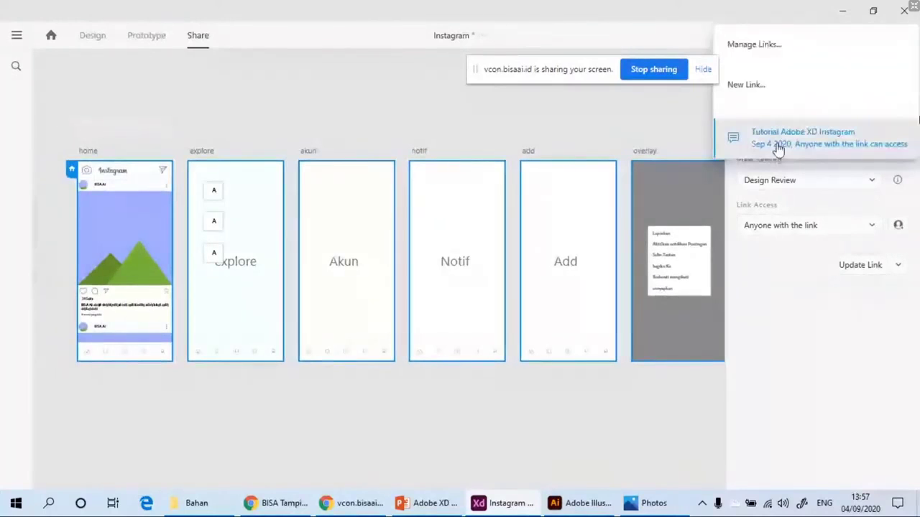
{"action": "left_click", "coordinate": [827, 137]}
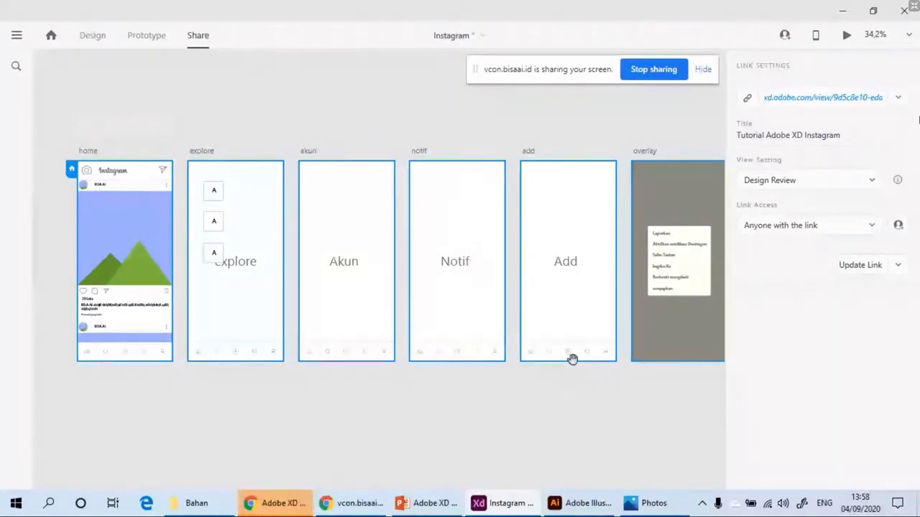
{"action": "left_click", "coordinate": [277, 503]}
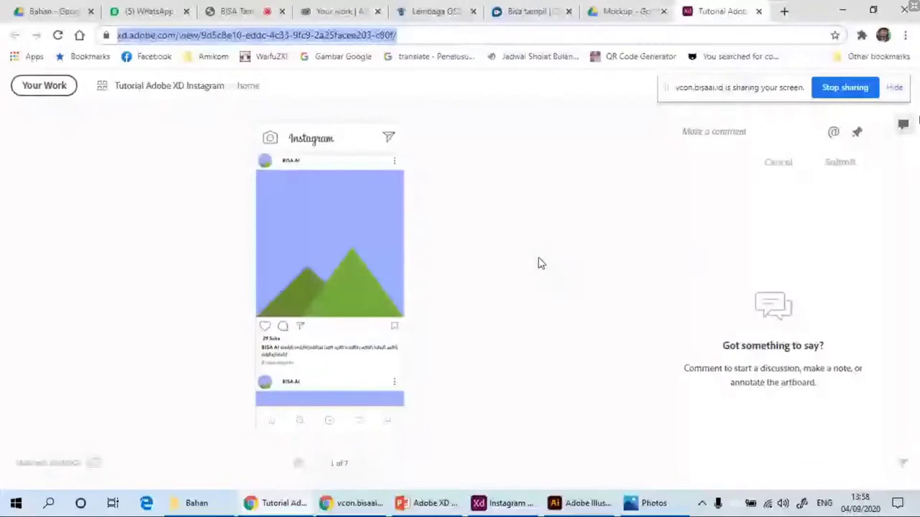
Step: Write the comment "bagian ini kurang cera" for the shared prototype's home screen
{"action": "left_click", "coordinate": [824, 139]}
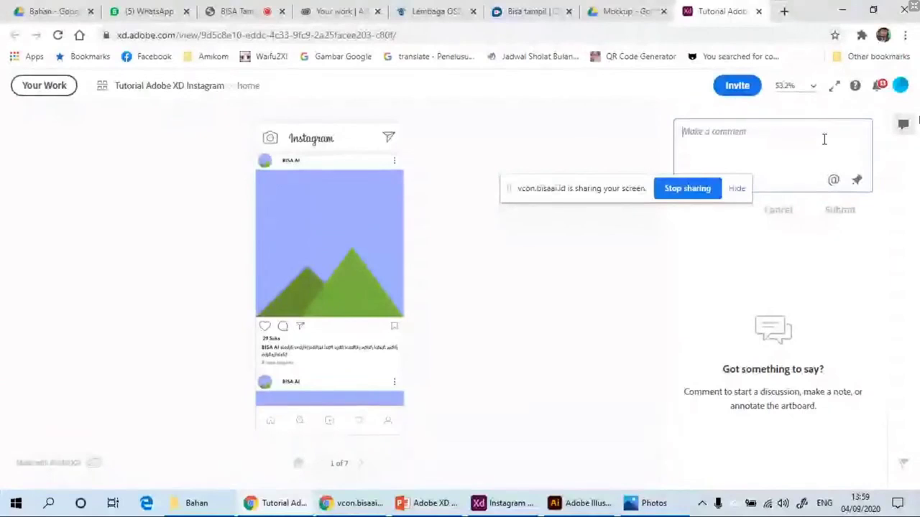
{"action": "type", "text": "bagian ini ku"}
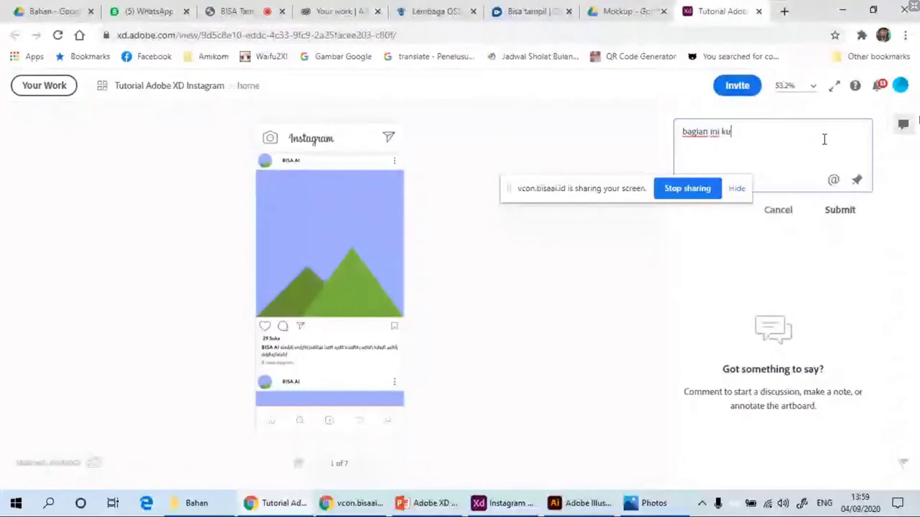
{"action": "type", "text": "rang cera"}
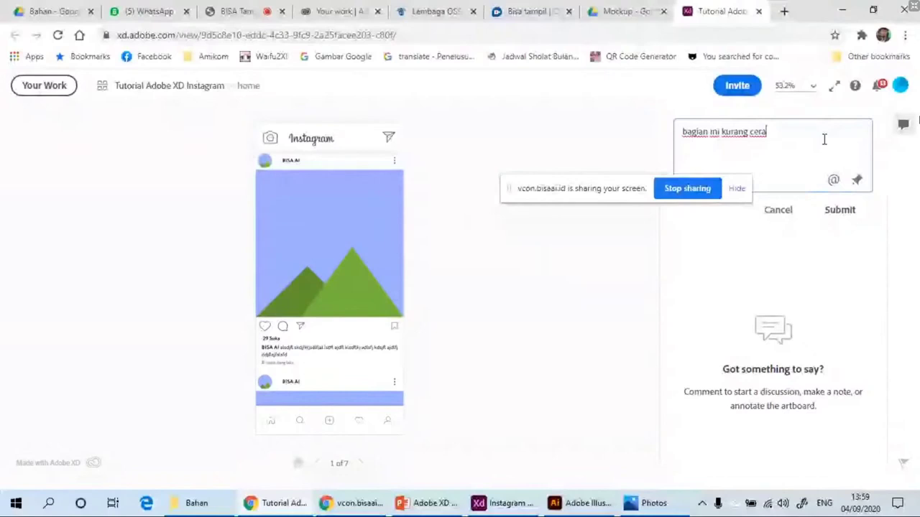
{"action": "left_click_drag", "start_coordinate": [554, 193], "coordinate": [455, 127]}
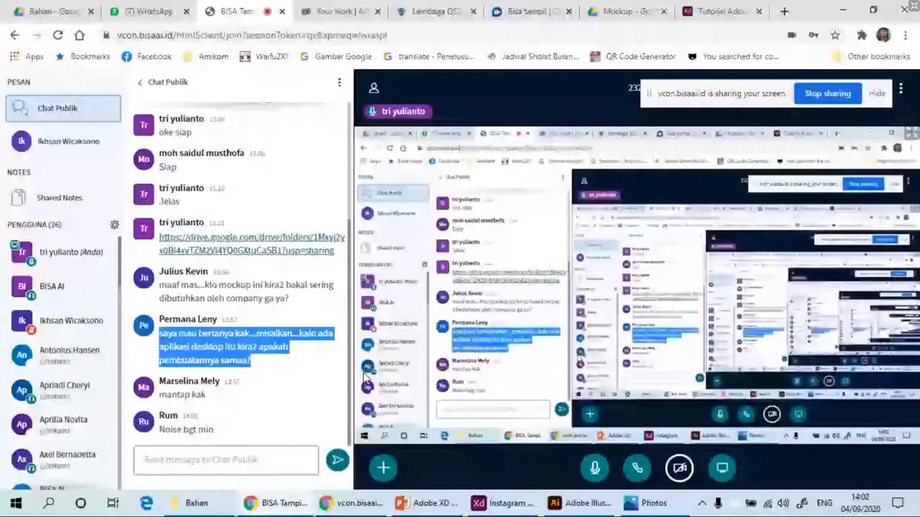
Step: Switch to Adobe XD and add a Web 1920 desktop artboard to the Instagram document from the artboard presets
{"action": "key", "text": "alt+Tab"}
{"action": "scroll", "coordinate": [384, 232], "scroll_direction": "up", "scroll_amount": 3}
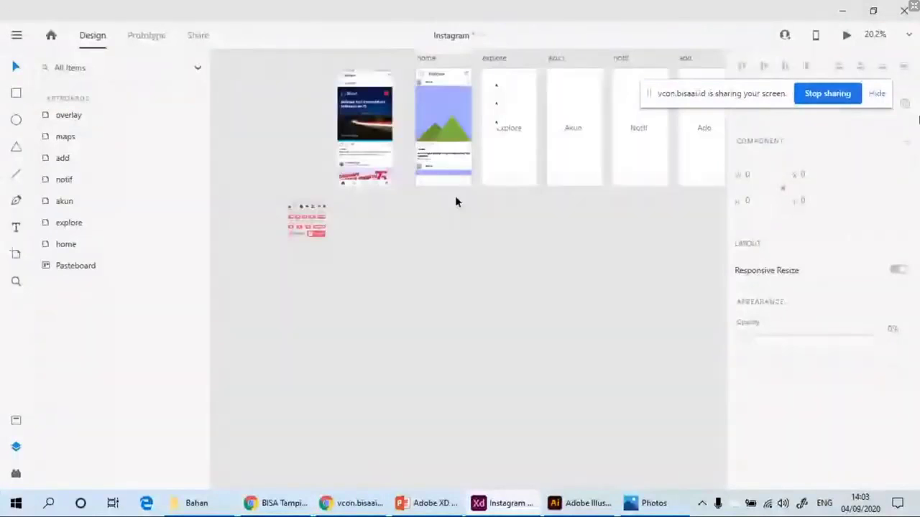
{"action": "key", "text": "a"}
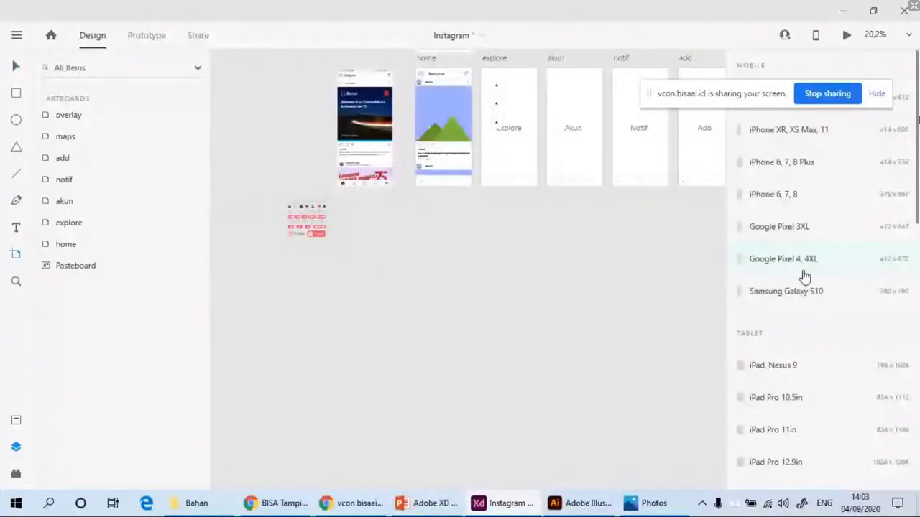
{"action": "scroll", "coordinate": [807, 316], "scroll_direction": "down", "scroll_amount": 6}
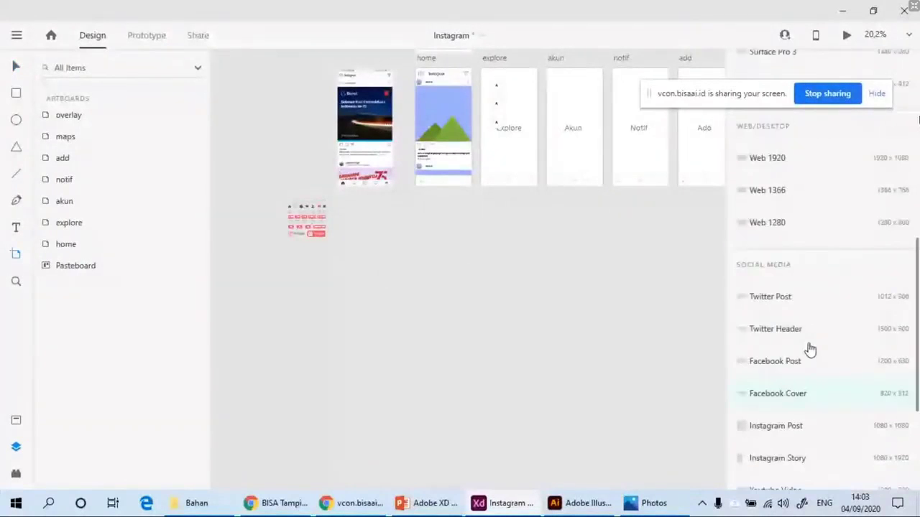
{"action": "scroll", "coordinate": [810, 350], "scroll_direction": "up", "scroll_amount": 1}
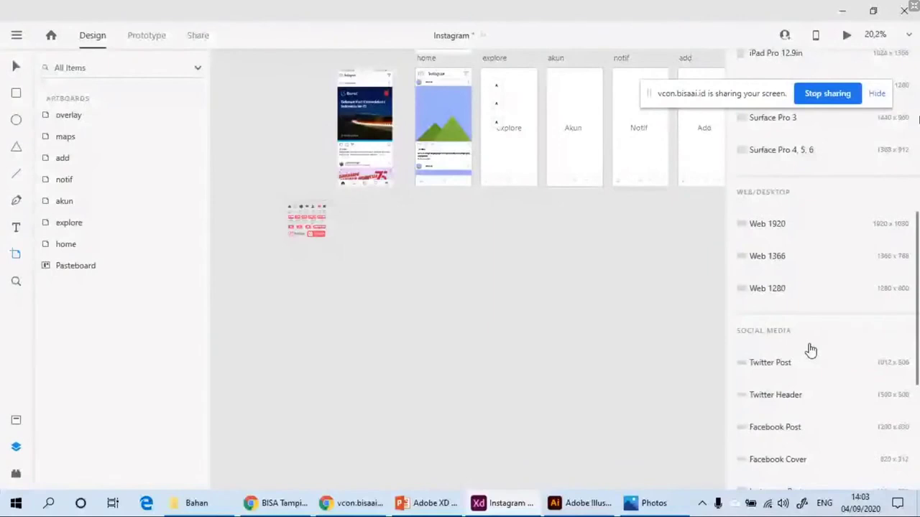
{"action": "scroll", "coordinate": [816, 323], "scroll_direction": "up", "scroll_amount": 5}
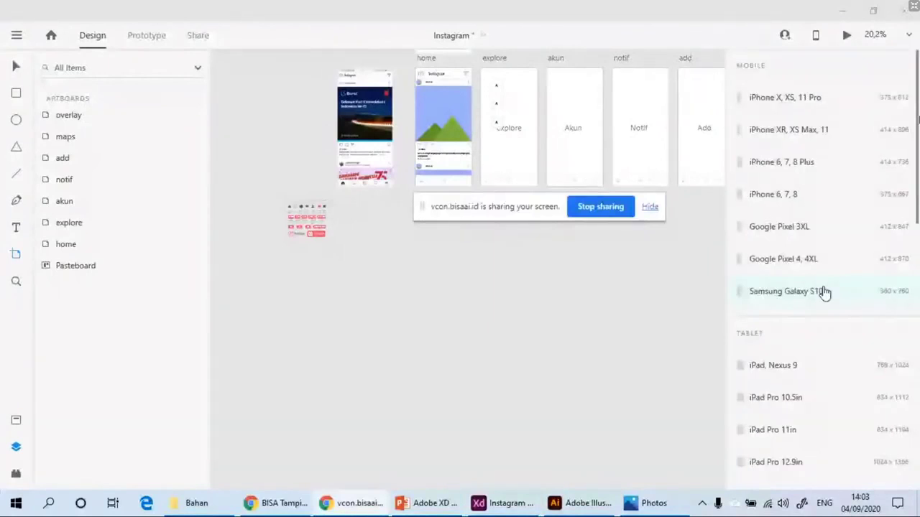
{"action": "scroll", "coordinate": [824, 292], "scroll_direction": "down", "scroll_amount": 5}
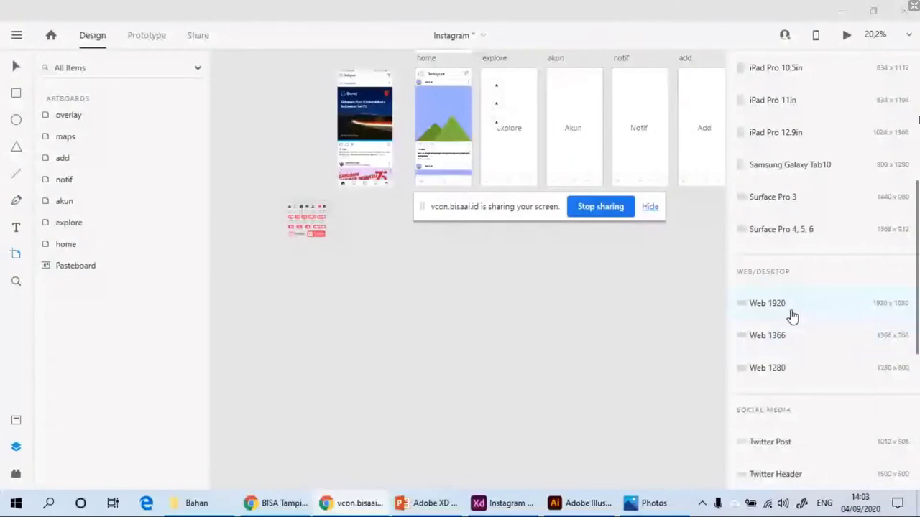
{"action": "left_click", "coordinate": [792, 317]}
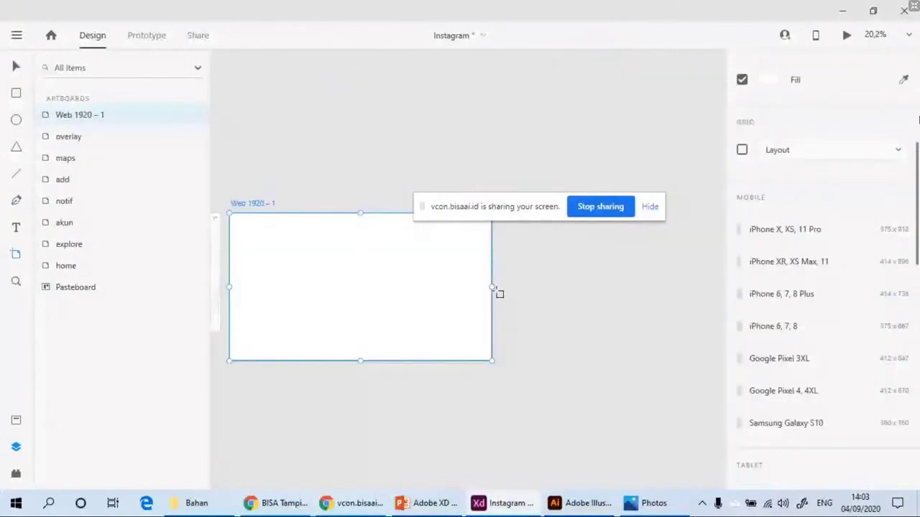
{"action": "key", "text": "v"}
{"action": "scroll", "coordinate": [496, 290], "scroll_direction": "left", "scroll_amount": 2}
{"action": "left_click_drag", "start_coordinate": [524, 209], "coordinate": [569, 72]}
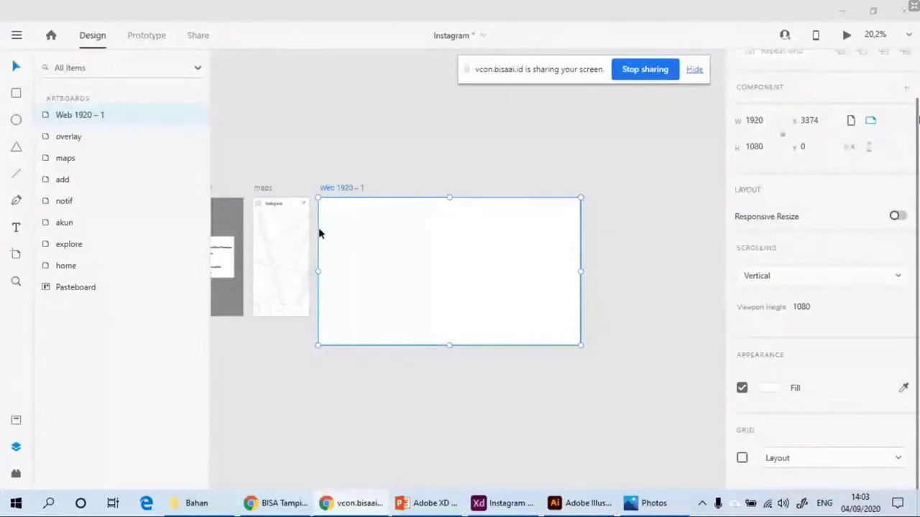
Step: Copy the home artboard's contents and paste them into the Web 1920 artboard
{"action": "left_click_drag", "start_coordinate": [410, 224], "coordinate": [587, 182]}
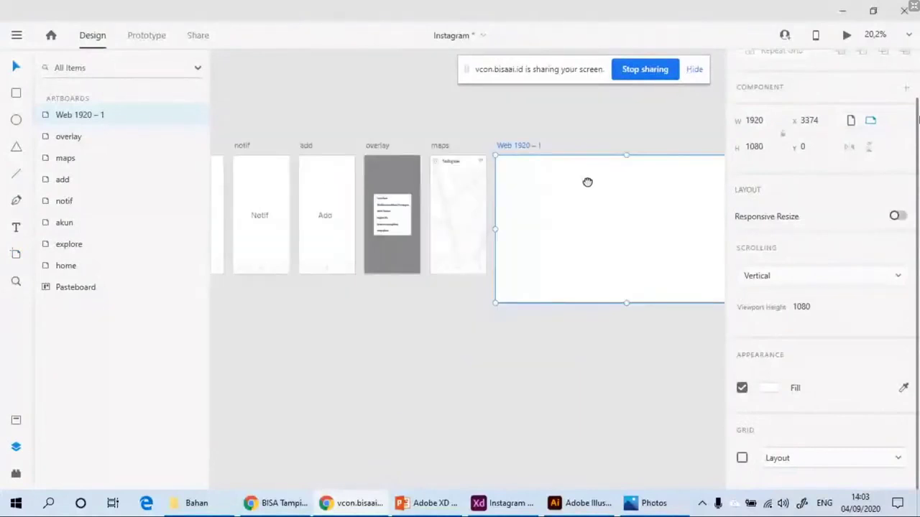
{"action": "scroll", "coordinate": [395, 260], "scroll_direction": "down", "scroll_amount": 3}
{"action": "left_click", "coordinate": [392, 194]}
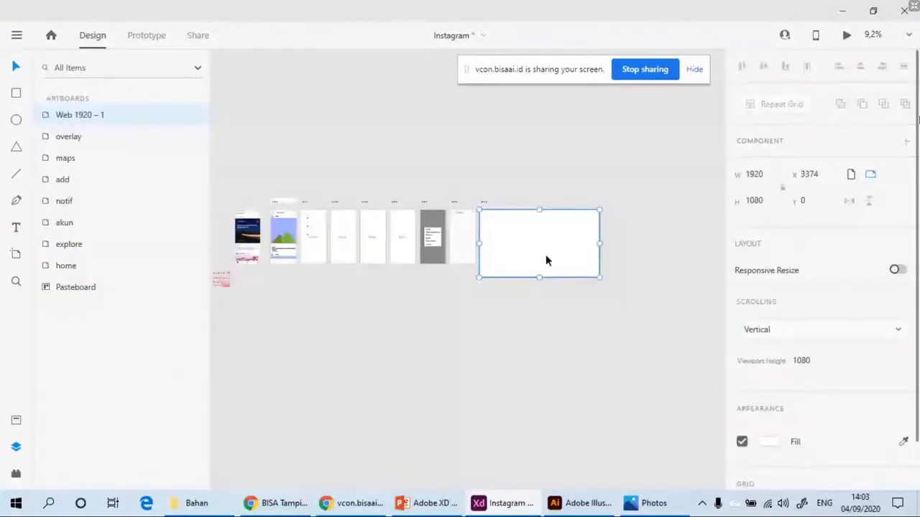
{"action": "key", "text": "ctrl+v"}
{"action": "scroll", "coordinate": [532, 248], "scroll_direction": "up", "scroll_amount": 3}
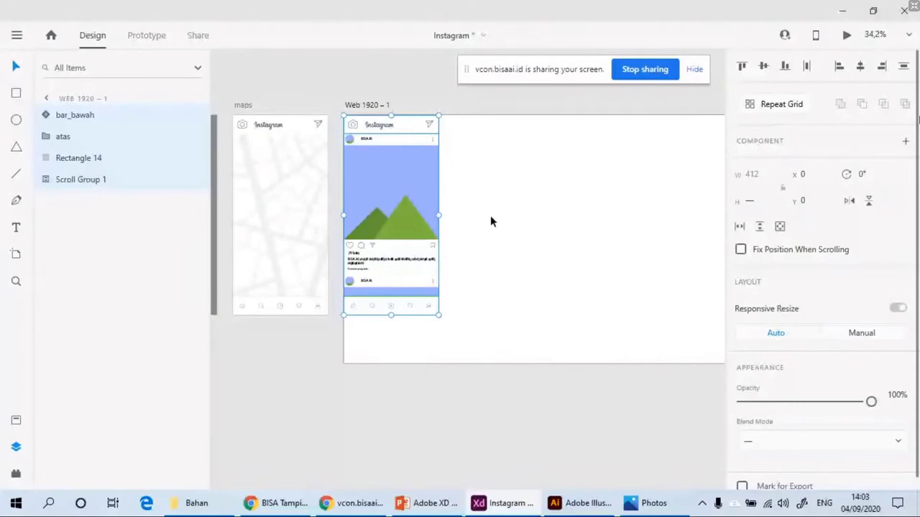
Step: Review the chat question about desktop apps and compare the Web 1920 artboard with the mobile artboards in Adobe XD
{"action": "key", "text": "alt+Tab"}
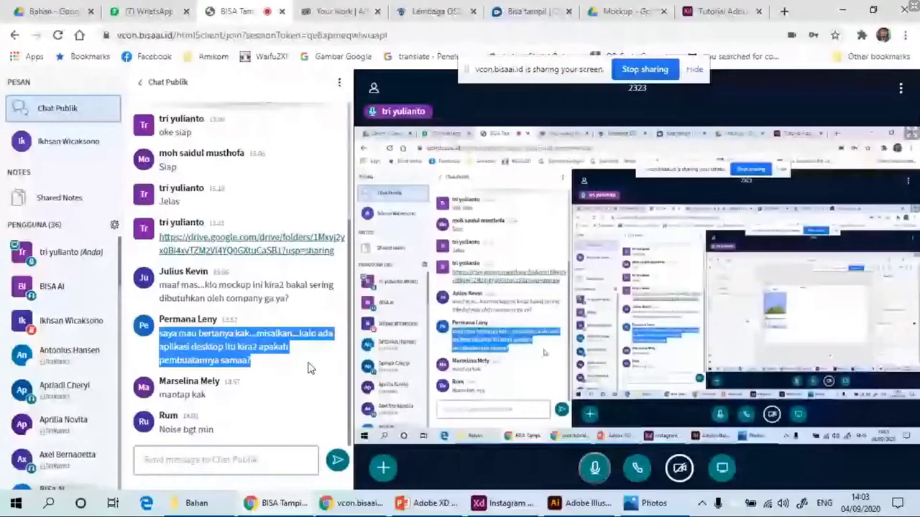
{"action": "key", "text": "alt+Tab"}
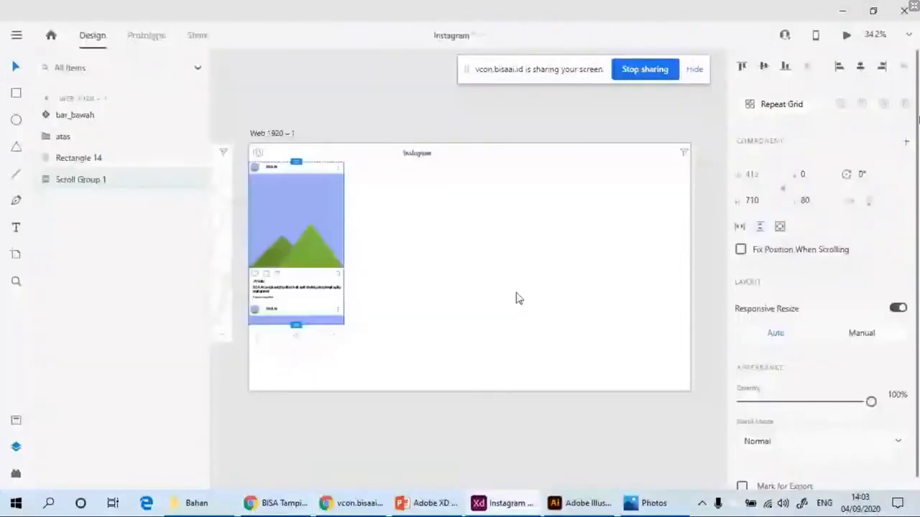
{"action": "scroll", "coordinate": [404, 216], "scroll_direction": "down", "scroll_amount": 1}
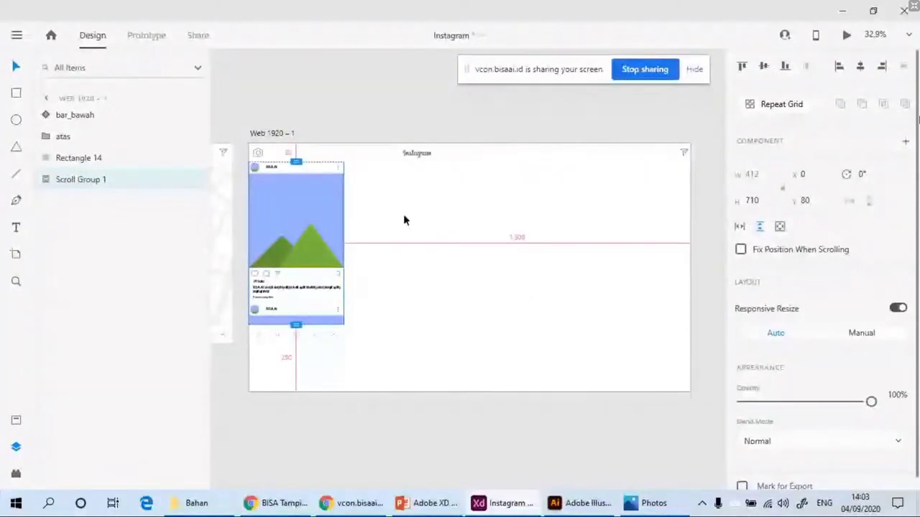
{"action": "scroll", "coordinate": [585, 261], "scroll_direction": "down", "scroll_amount": 3}
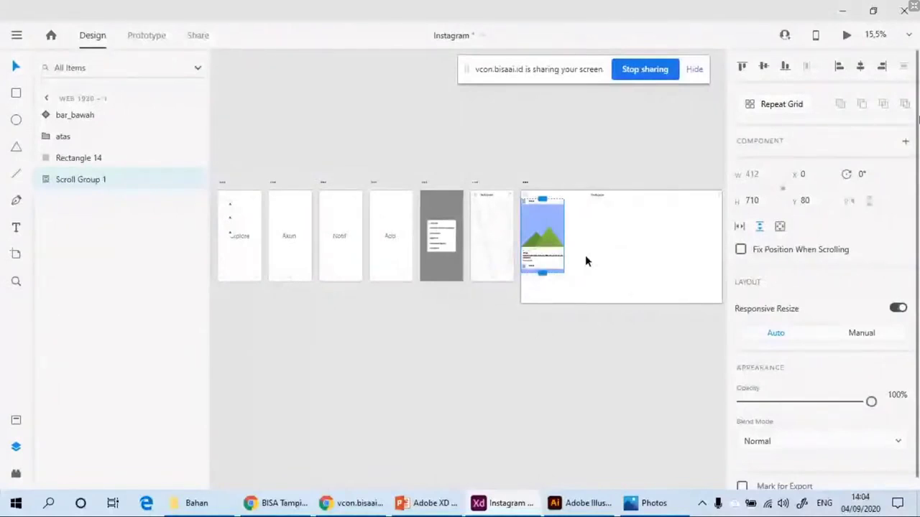
{"action": "left_click_drag", "start_coordinate": [586, 259], "coordinate": [607, 252]}
{"action": "scroll", "coordinate": [553, 239], "scroll_direction": "left", "scroll_amount": 2}
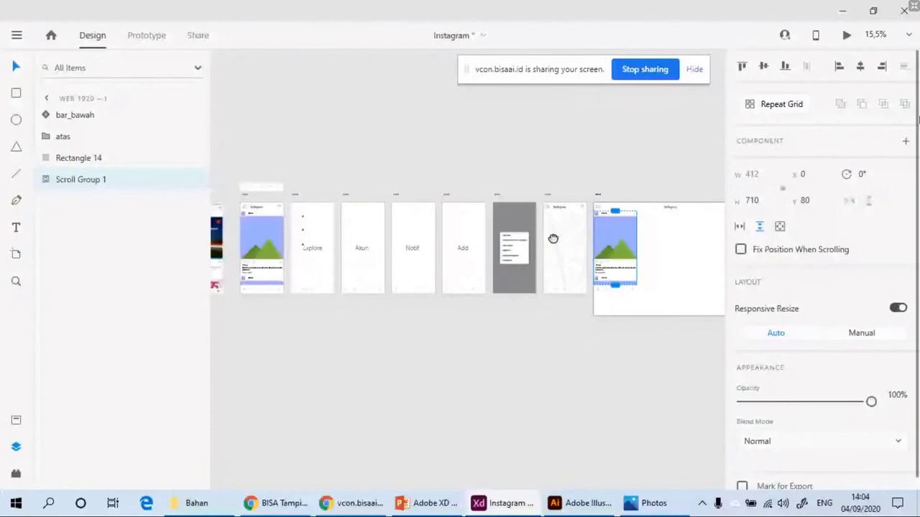
{"action": "scroll", "coordinate": [373, 302], "scroll_direction": "up", "scroll_amount": 5}
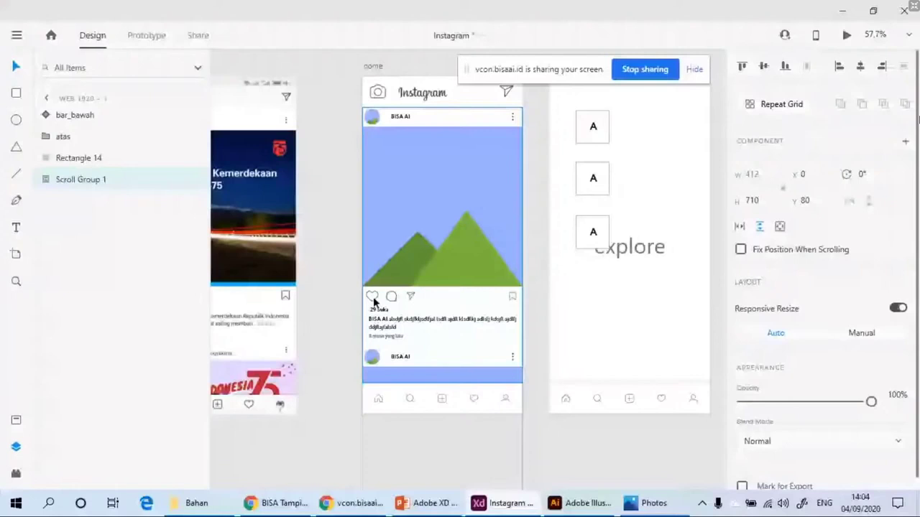
{"action": "scroll", "coordinate": [560, 179], "scroll_direction": "down", "scroll_amount": 3}
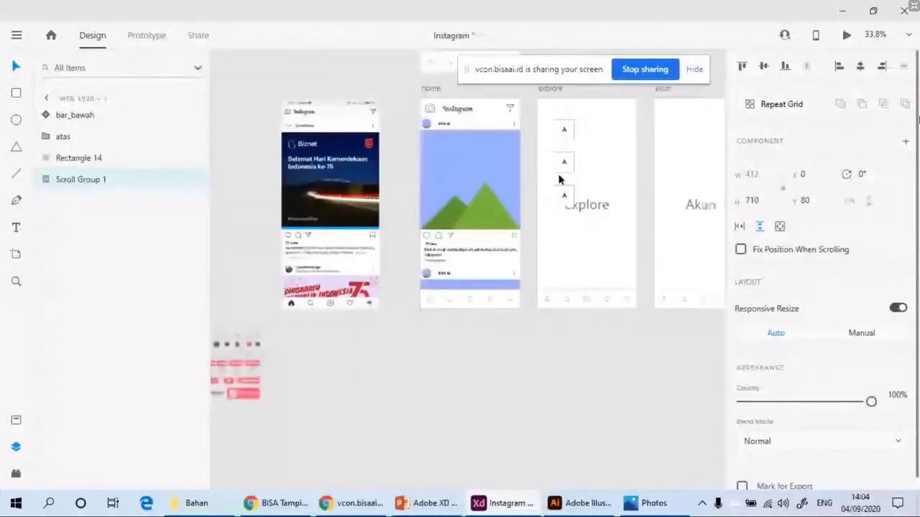
{"action": "scroll", "coordinate": [288, 294], "scroll_direction": "right", "scroll_amount": 5}
{"action": "scroll", "coordinate": [388, 305], "scroll_direction": "down", "scroll_amount": 2}
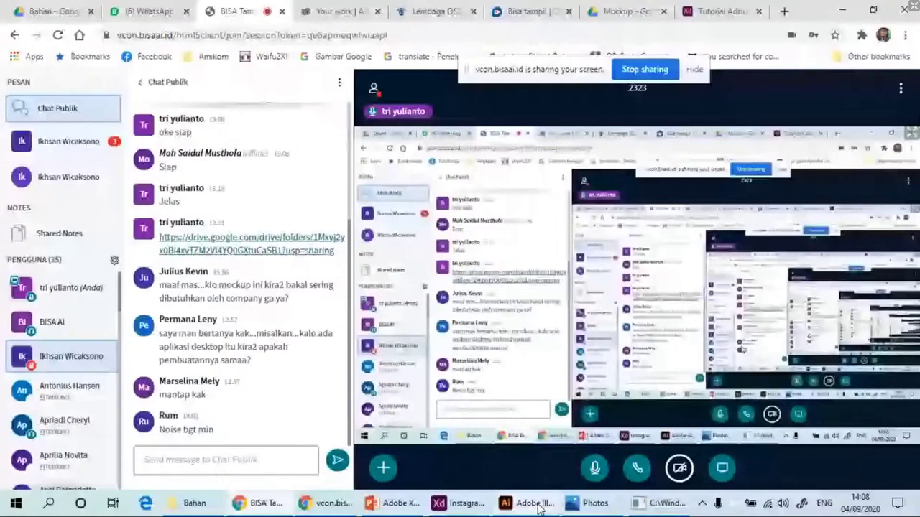
Step: Return to Adobe XD and examine the header, feed and bottom bar layout on the Web 1920 artboard
{"action": "left_click", "coordinate": [457, 503]}
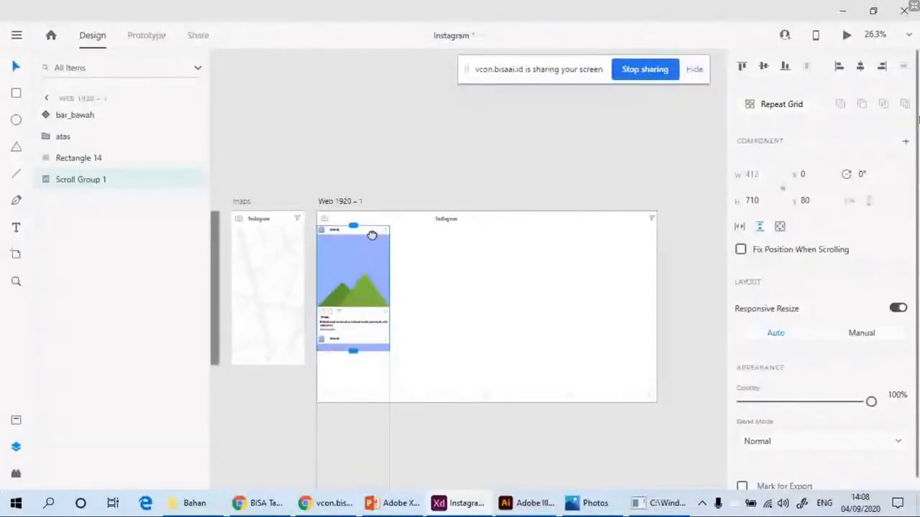
{"action": "scroll", "coordinate": [354, 218], "scroll_direction": "down", "scroll_amount": 2}
{"action": "scroll", "coordinate": [607, 297], "scroll_direction": "down", "scroll_amount": 3}
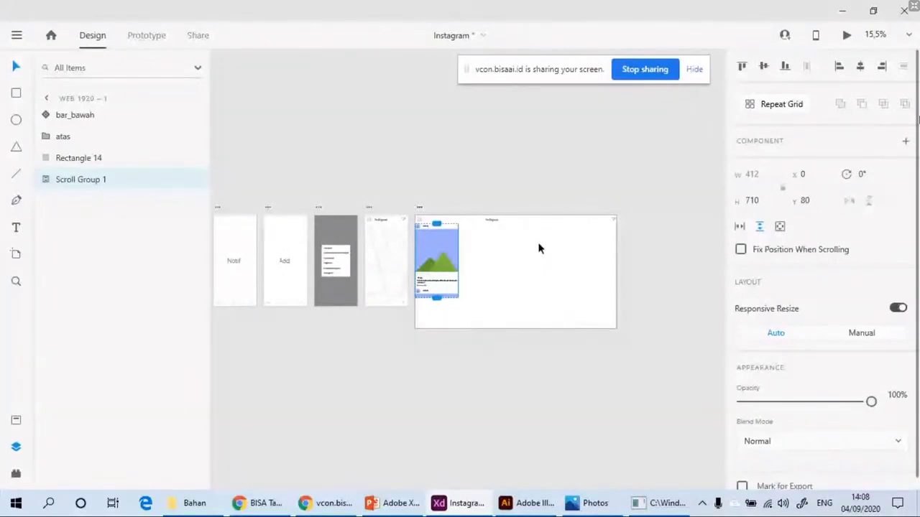
{"action": "scroll", "coordinate": [455, 271], "scroll_direction": "up", "scroll_amount": 1}
{"action": "scroll", "coordinate": [455, 271], "scroll_direction": "up", "scroll_amount": 2}
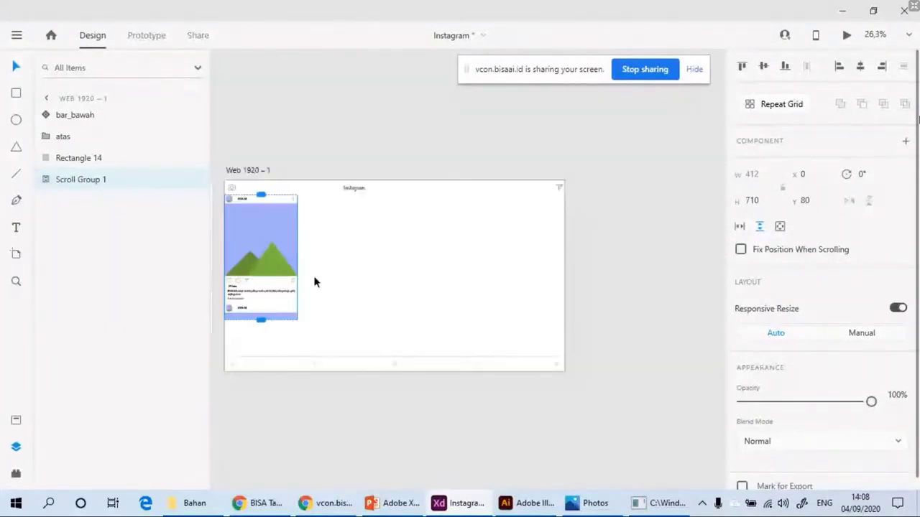
{"action": "left_click_drag", "start_coordinate": [343, 266], "coordinate": [422, 265]}
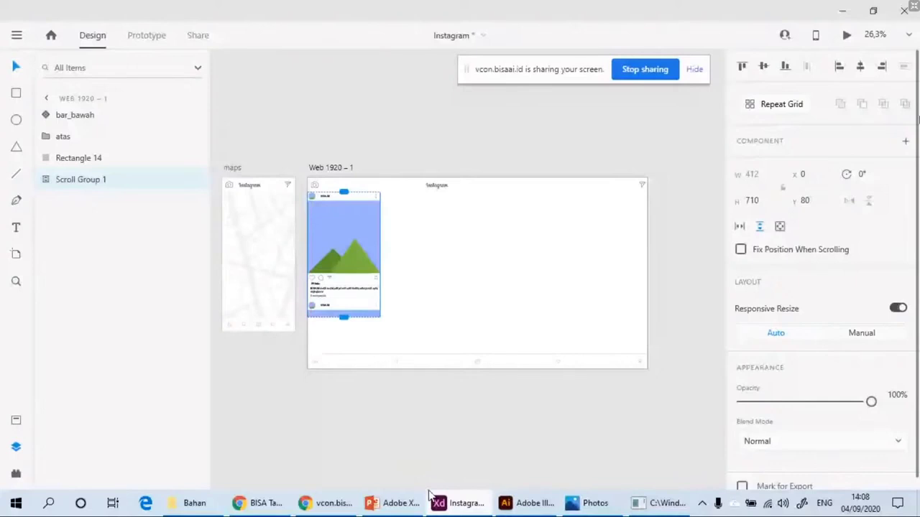
Step: Switch to Chrome and look over the icon packs on the Flaticon home page
{"action": "left_click", "coordinate": [258, 503]}
{"action": "left_click", "coordinate": [699, 11]}
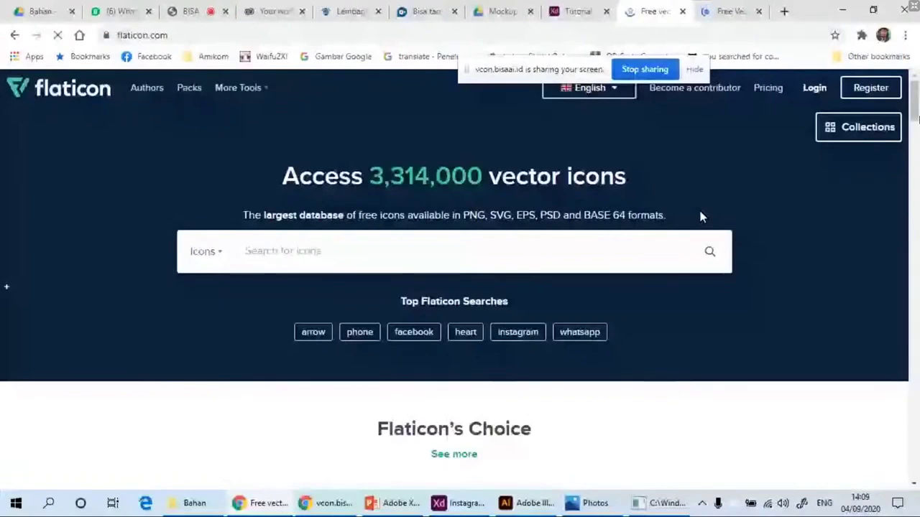
{"action": "scroll", "coordinate": [746, 265], "scroll_direction": "down", "scroll_amount": 8}
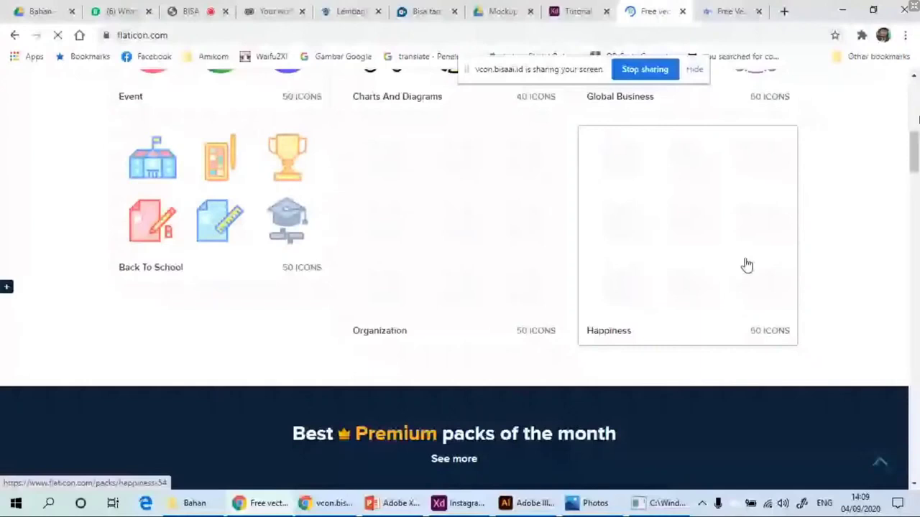
Step: Switch to Adobe XD to examine the bottom bar icons, and view the Sumber Link slide in PowerPoint
{"action": "key", "text": "alt+Tab"}
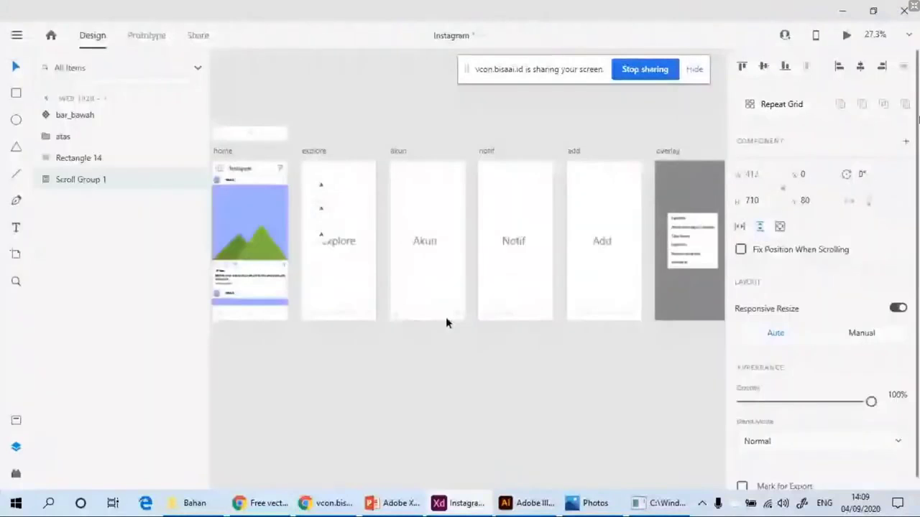
{"action": "scroll", "coordinate": [445, 323], "scroll_direction": "up", "scroll_amount": 5}
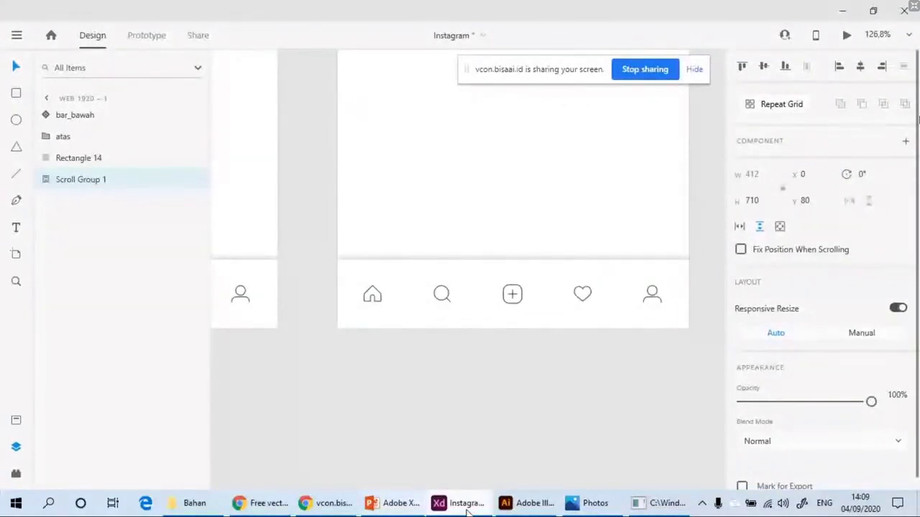
{"action": "left_click", "coordinate": [836, 14]}
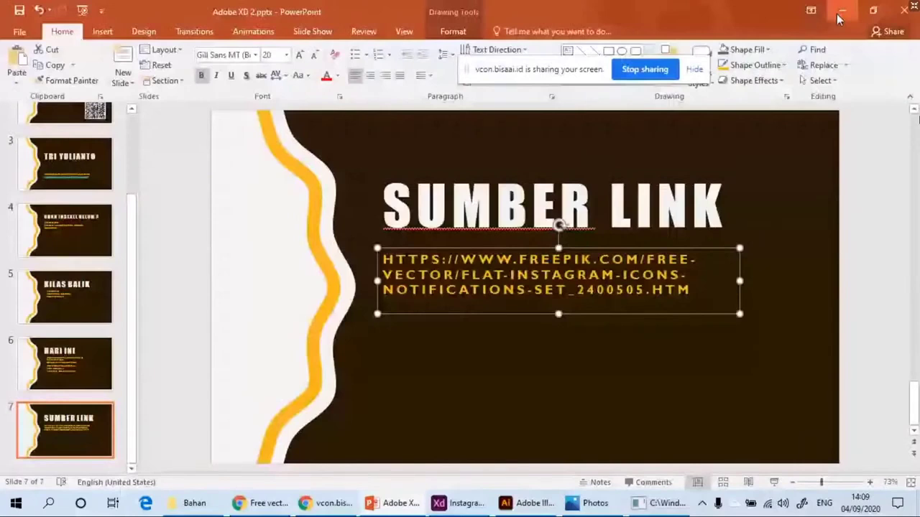
{"action": "left_click", "coordinate": [837, 13]}
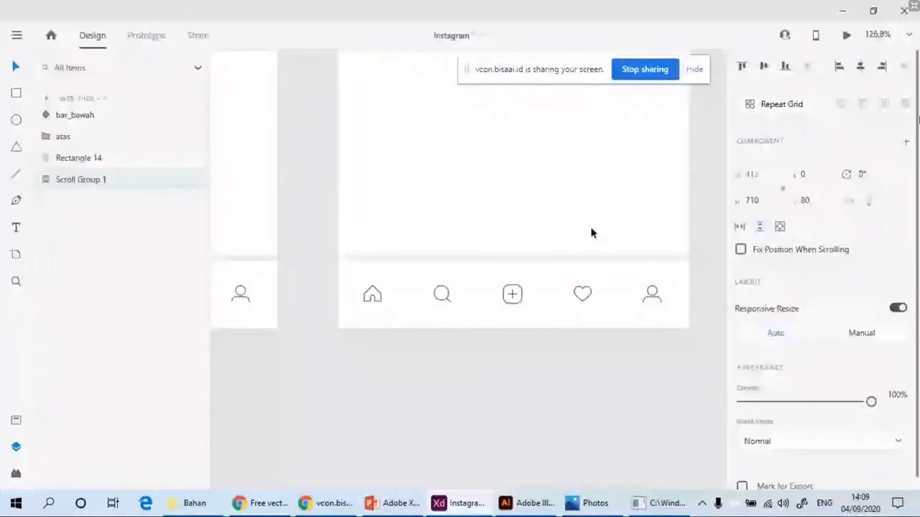
Step: View the Freepik home page in Chrome and return to the BISA Tampil meeting chat
{"action": "key", "text": "alt+Tab"}
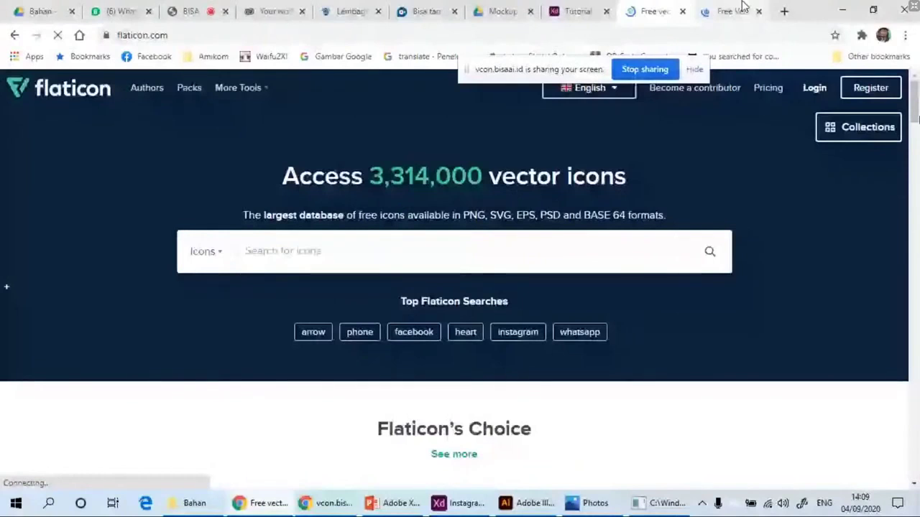
{"action": "left_click", "coordinate": [743, 5]}
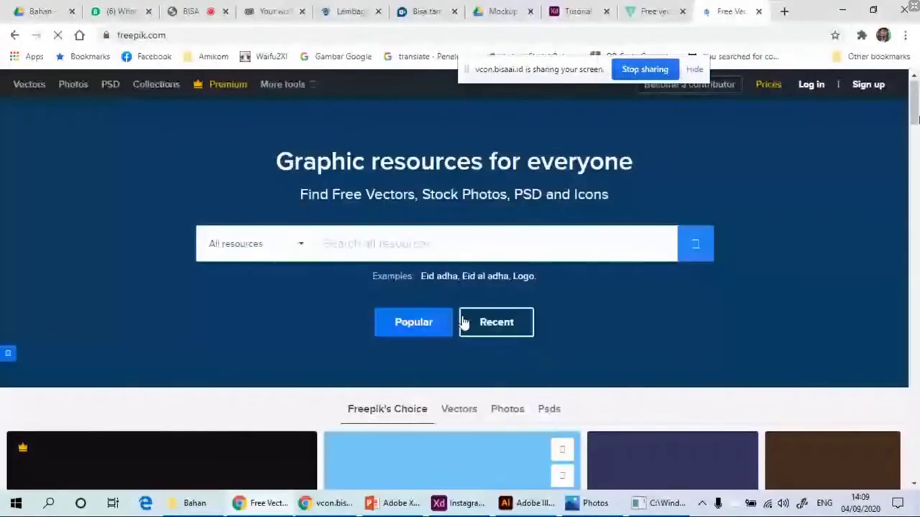
{"action": "left_click", "coordinate": [842, 12]}
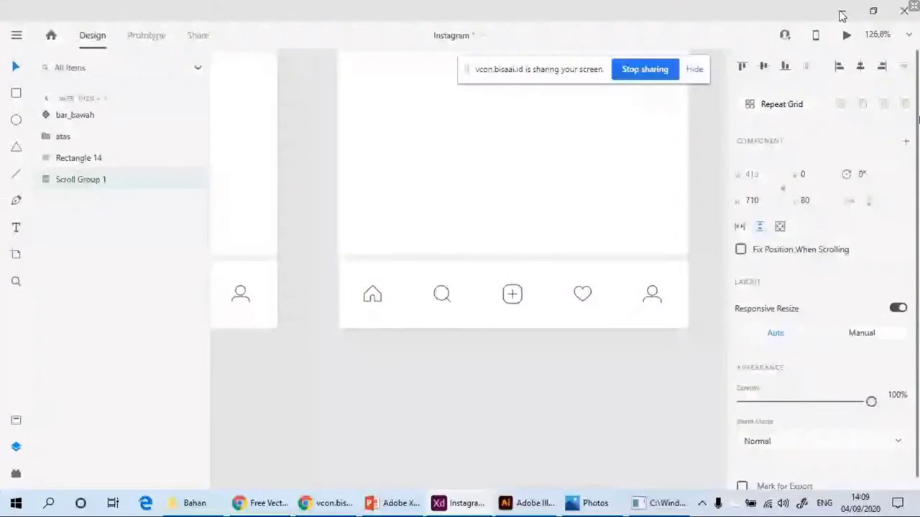
{"action": "left_click", "coordinate": [842, 14]}
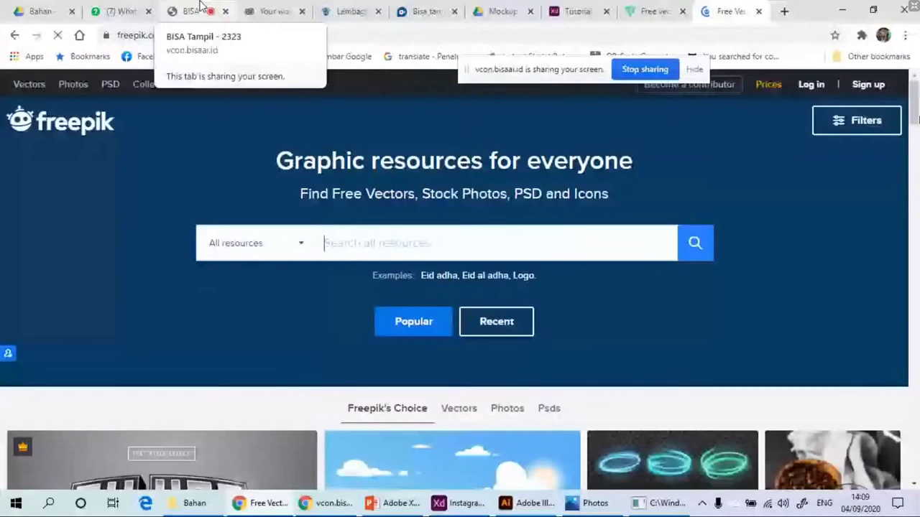
{"action": "left_click", "coordinate": [194, 10]}
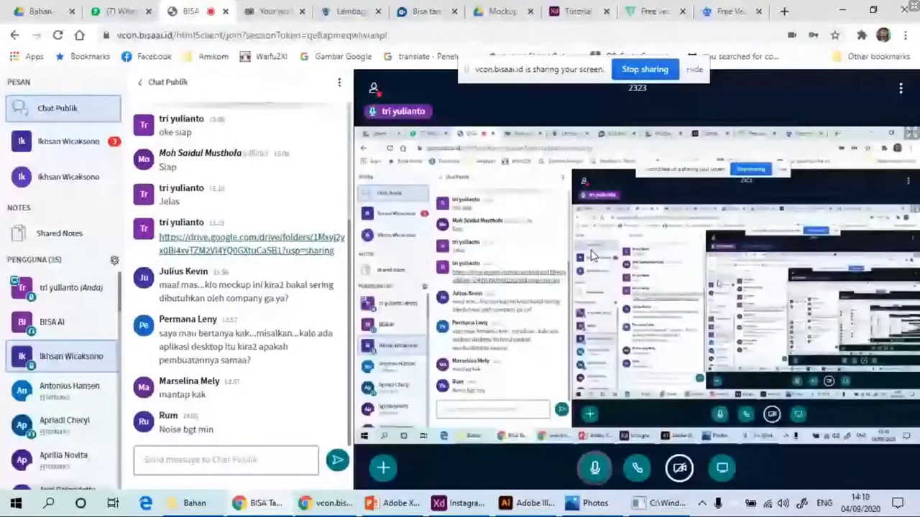